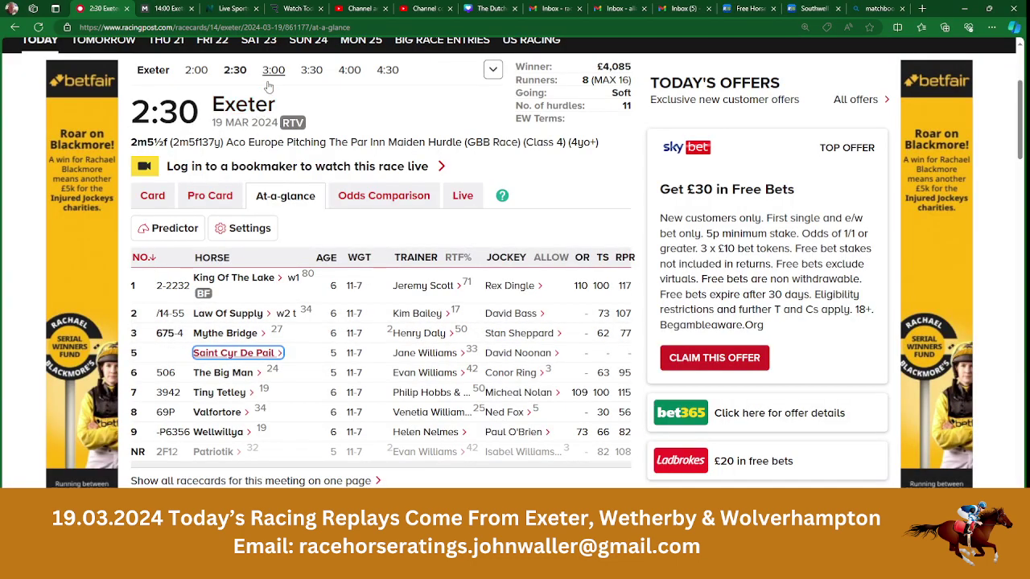
Step: Open the 3:00 Exeter racecard at a glance on Racing Post and compare its runners with the spreadsheet's Exeter 15.00 list
click(272, 72)
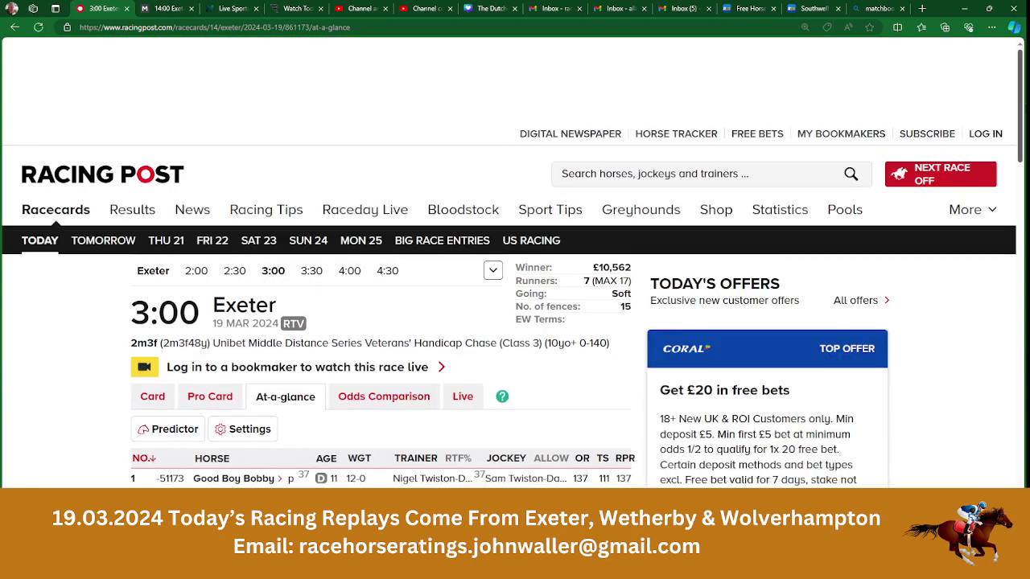
scroll(1024, 151, down, 3)
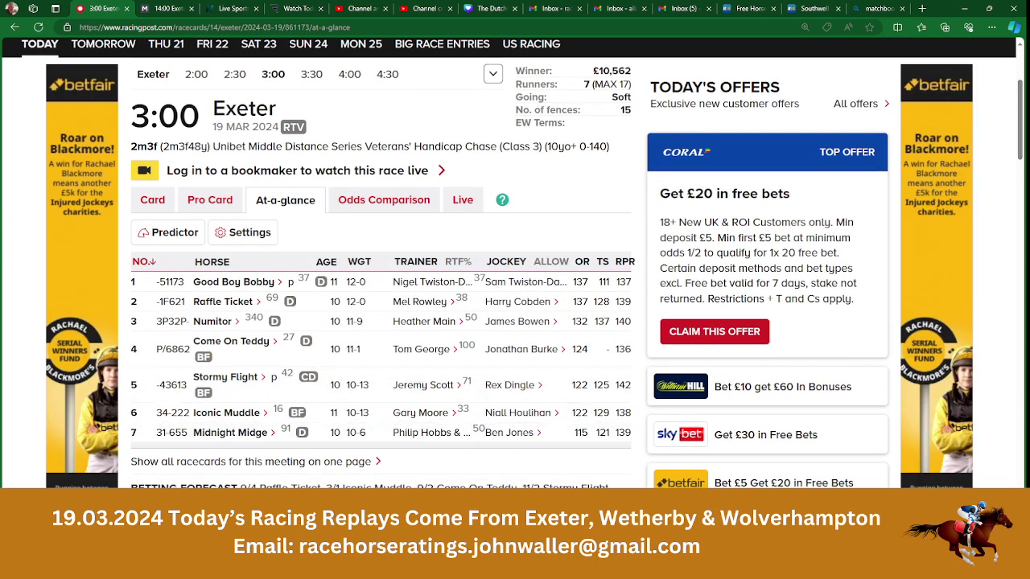
key(alt+Tab)
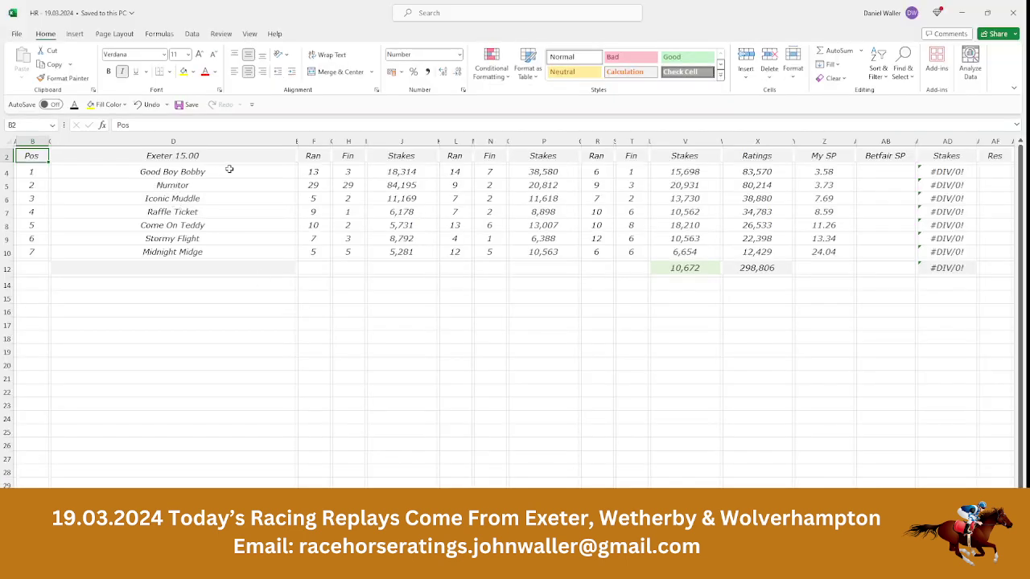
key(alt+Tab)
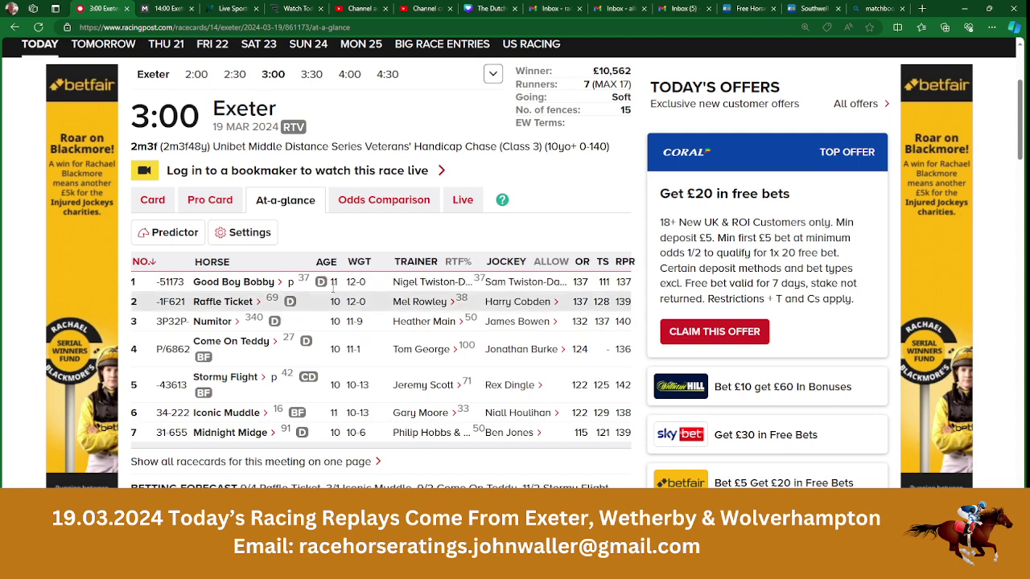
Step: Switch to Matchbook and bring up the win market odds for the 15:00 Exeter race
click(166, 8)
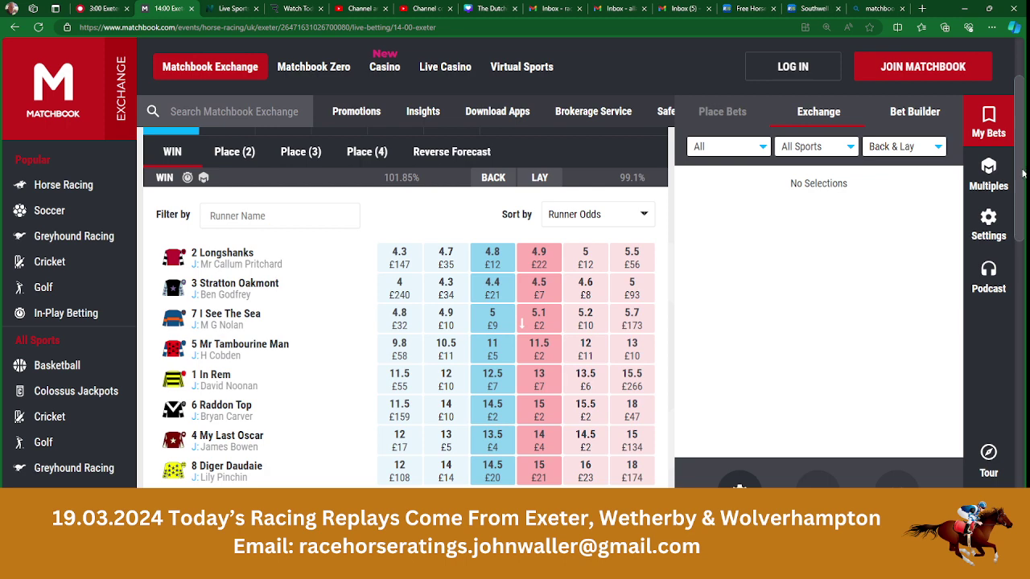
scroll(407, 306, up, 2)
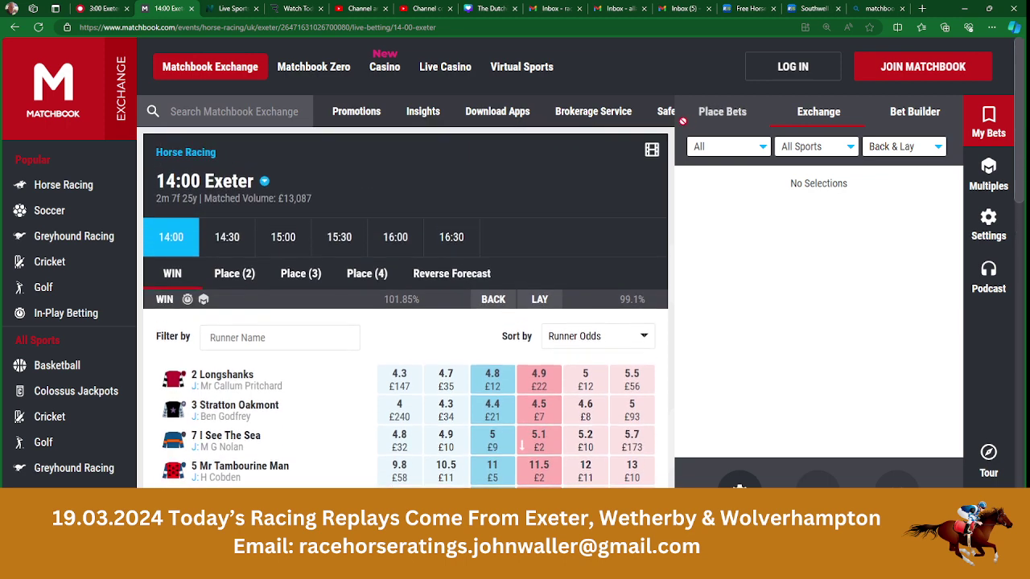
click(291, 237)
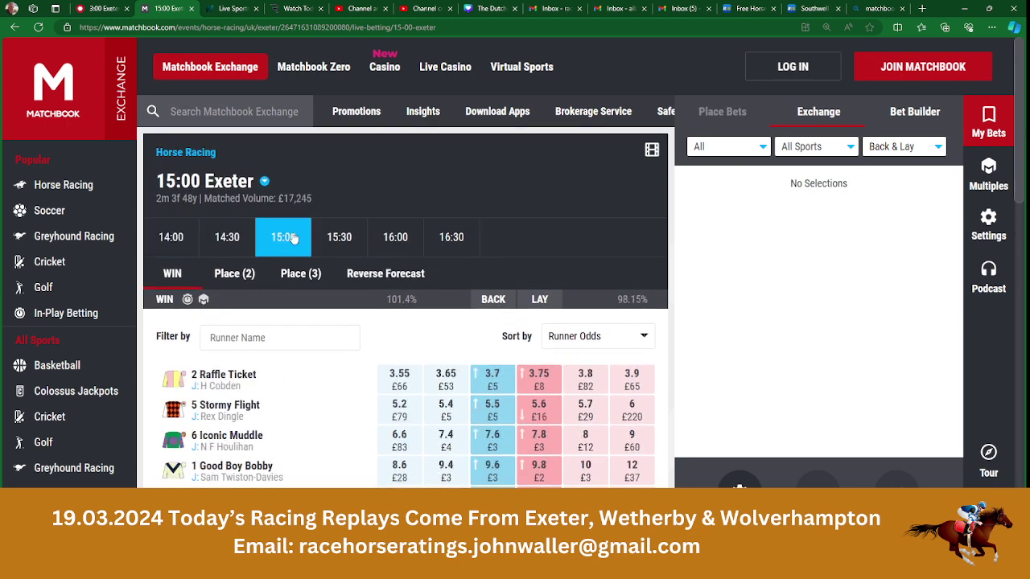
scroll(294, 238, down, 2)
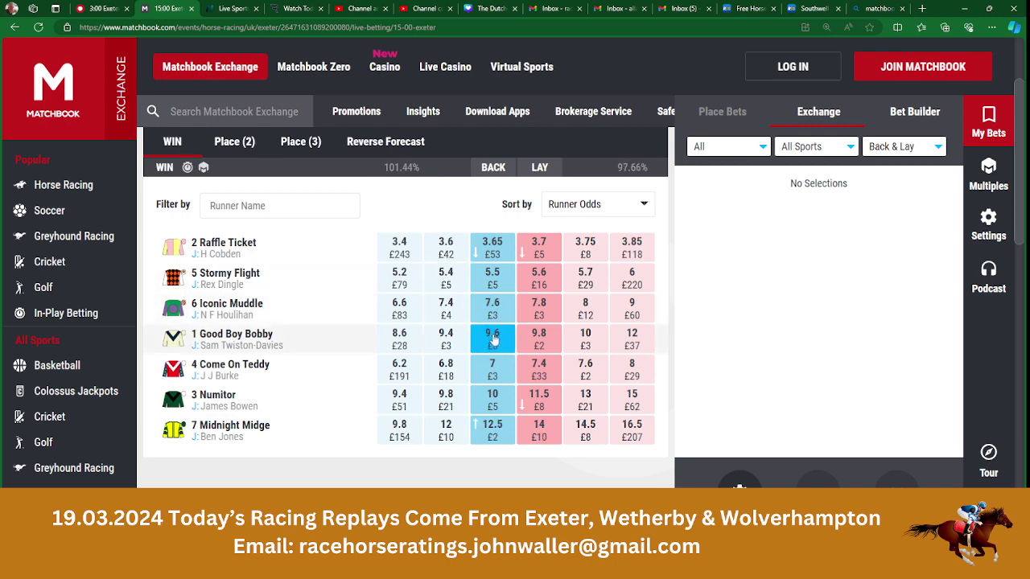
Step: Switch to the Excel ratings sheet and enter 9.6 as the Betfair SP for Good Boy Bobby
click(477, 563)
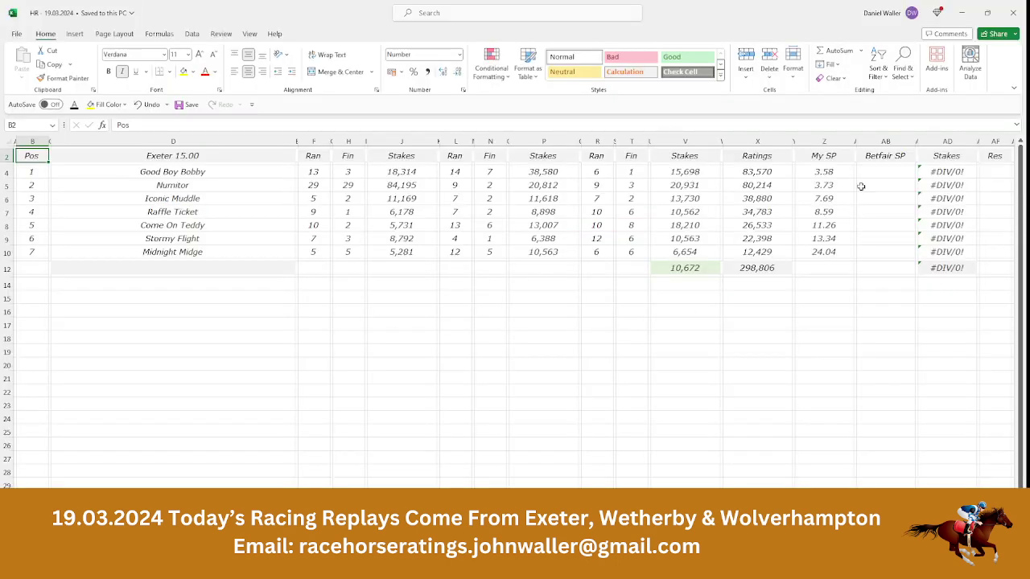
click(884, 171)
text(9.6)
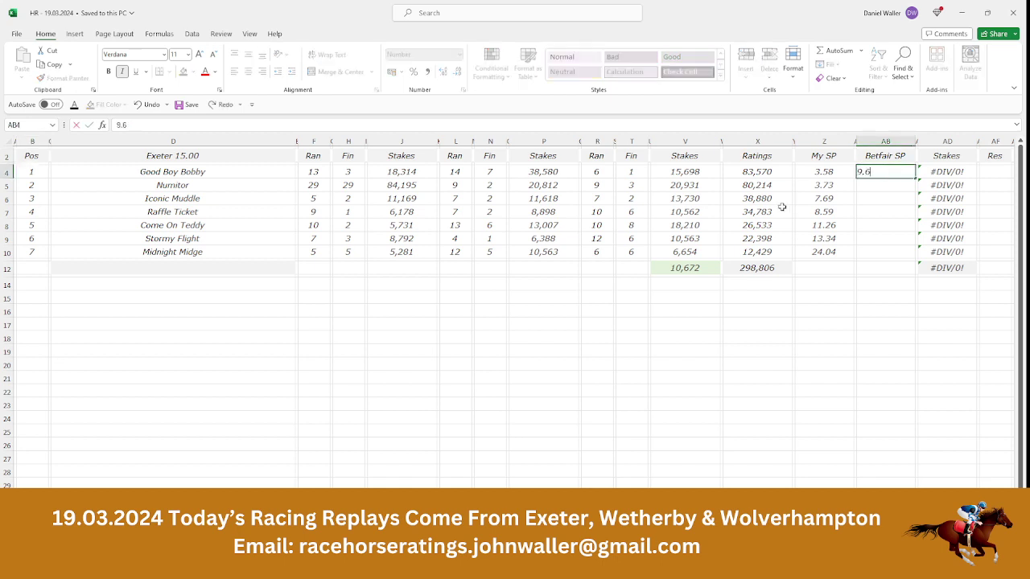
key(ctrl+Return)
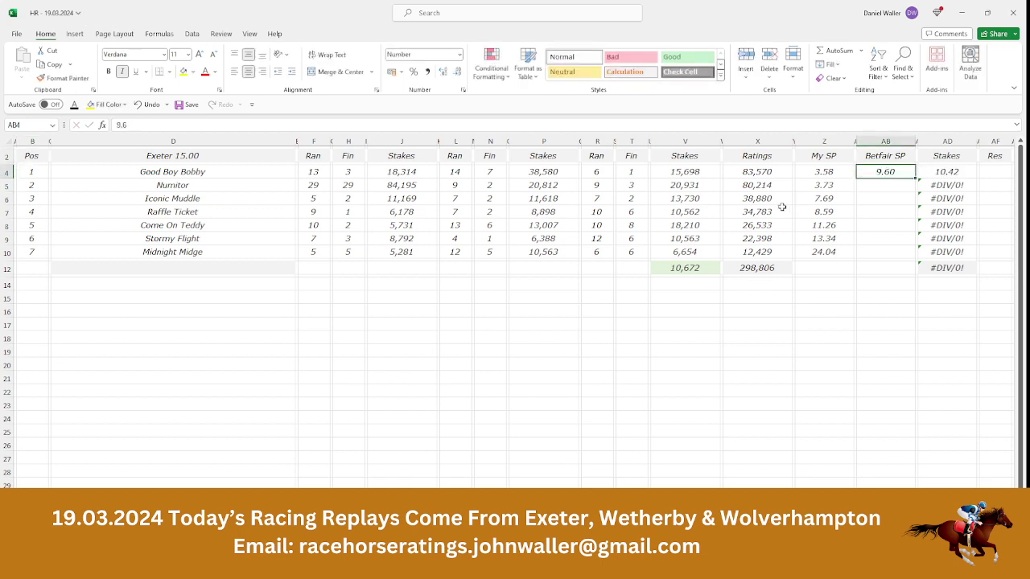
key(Right)
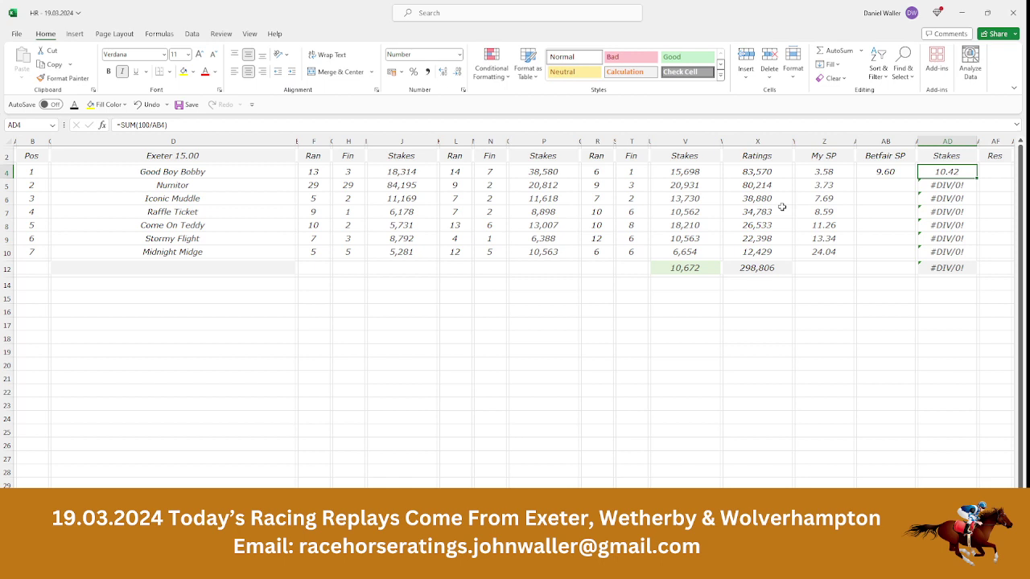
Step: Check Numitor's back odds on Matchbook and enter 10 as its Betfair SP in the Excel sheet
key(Down)
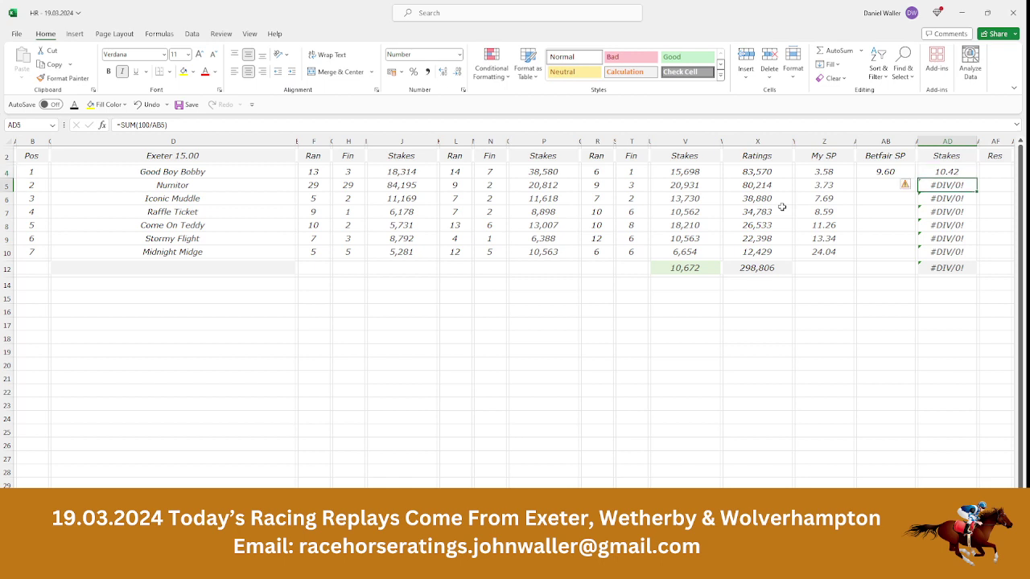
key(Left)
key(Left)
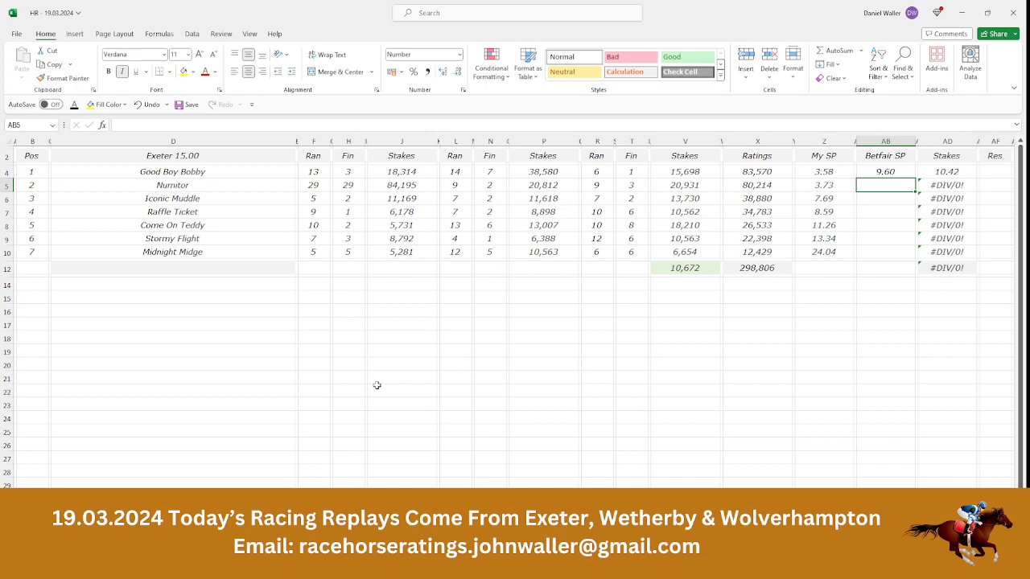
key(alt+Tab)
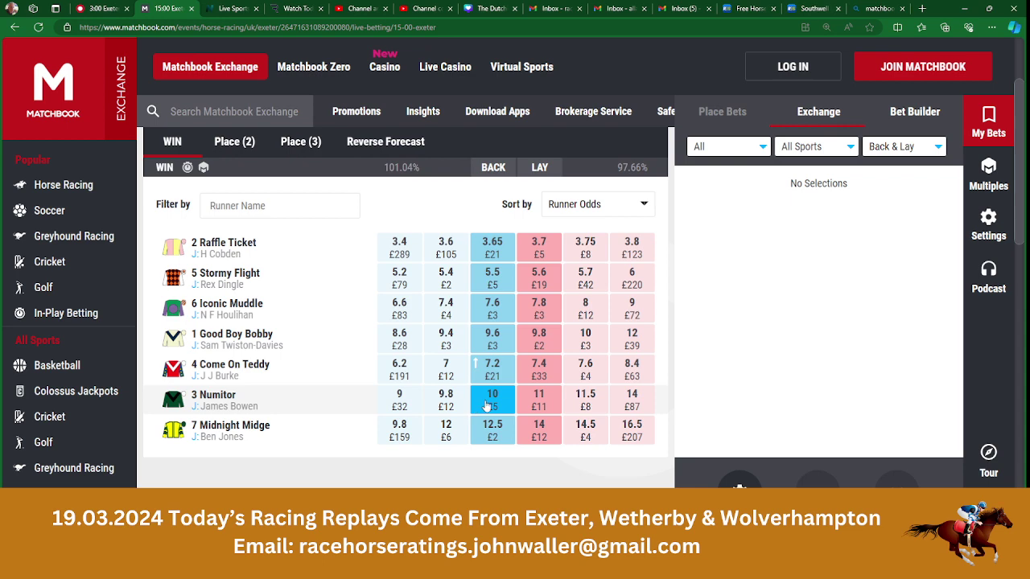
key(alt+Tab)
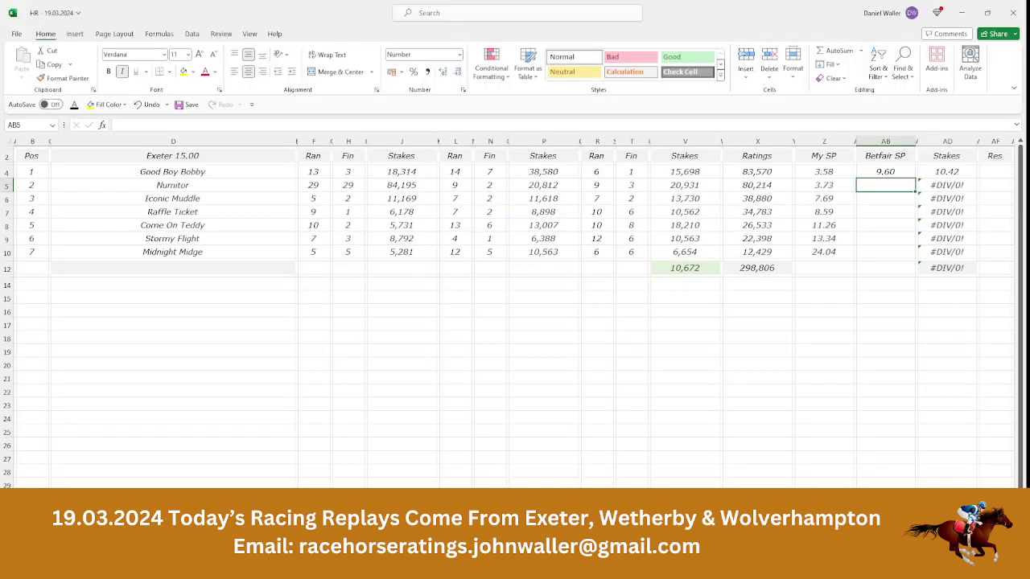
text(10)
key(Tab)
key(Tab)
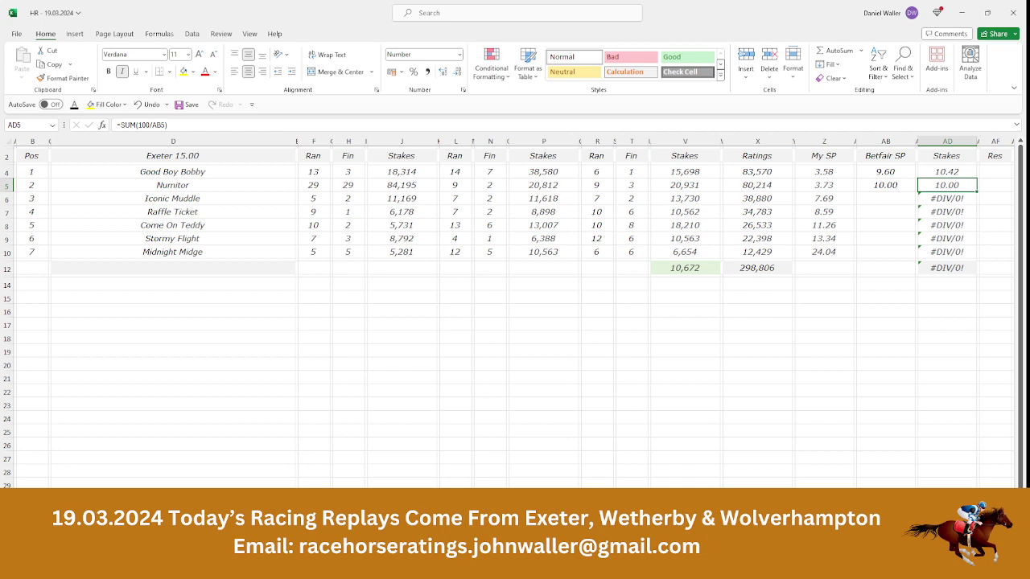
Step: Look up Iconic Muddle's back odds on Matchbook and enter 7.6 as its Betfair SP in the Excel sheet
key(Down)
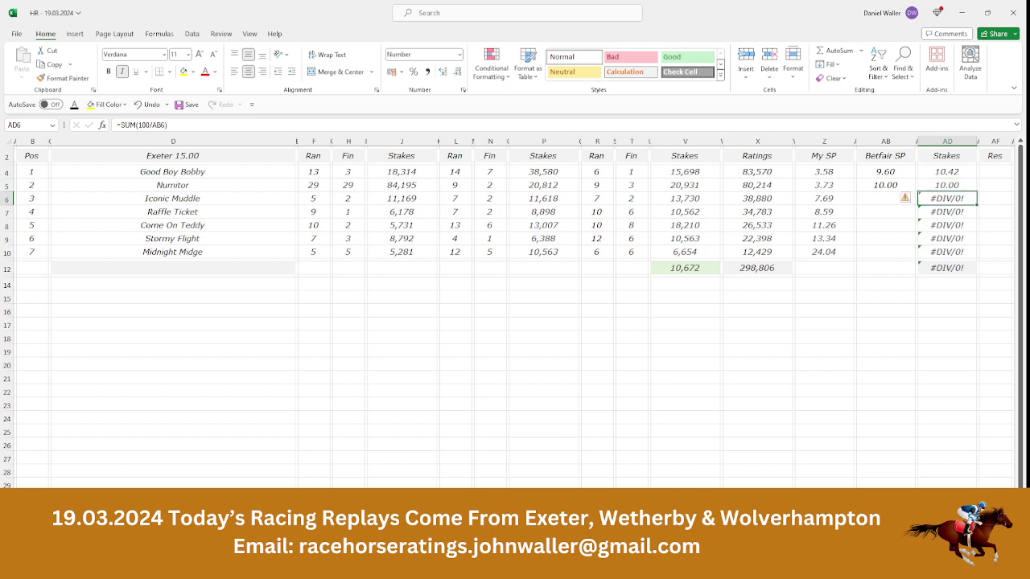
key(Left)
key(Left)
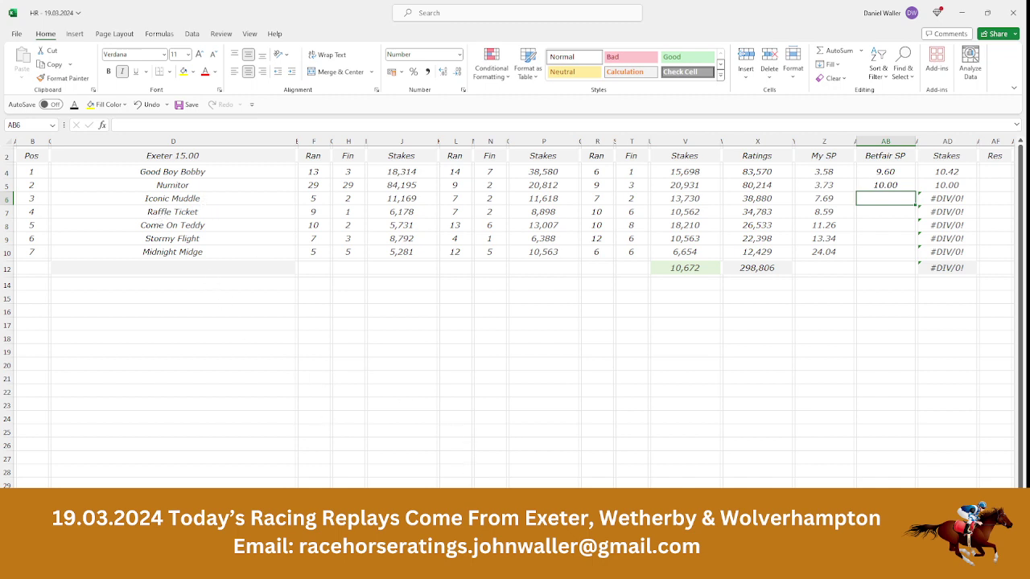
key(alt+Tab)
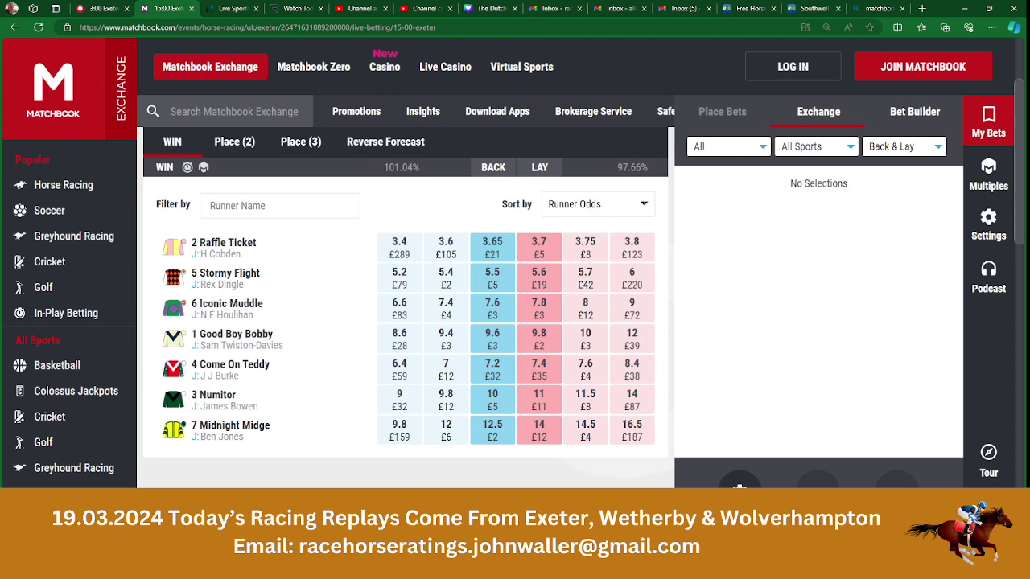
key(alt+Tab)
text(7.6)
key(Tab)
key(Tab)
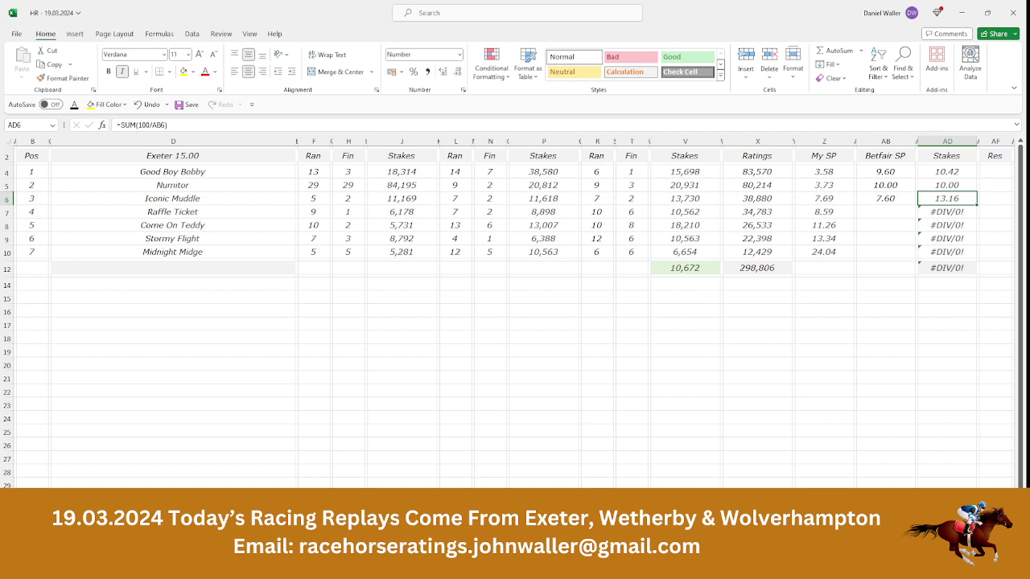
Step: Enter 3.65 as the Betfair SP for Raffle Ticket
click(917, 212)
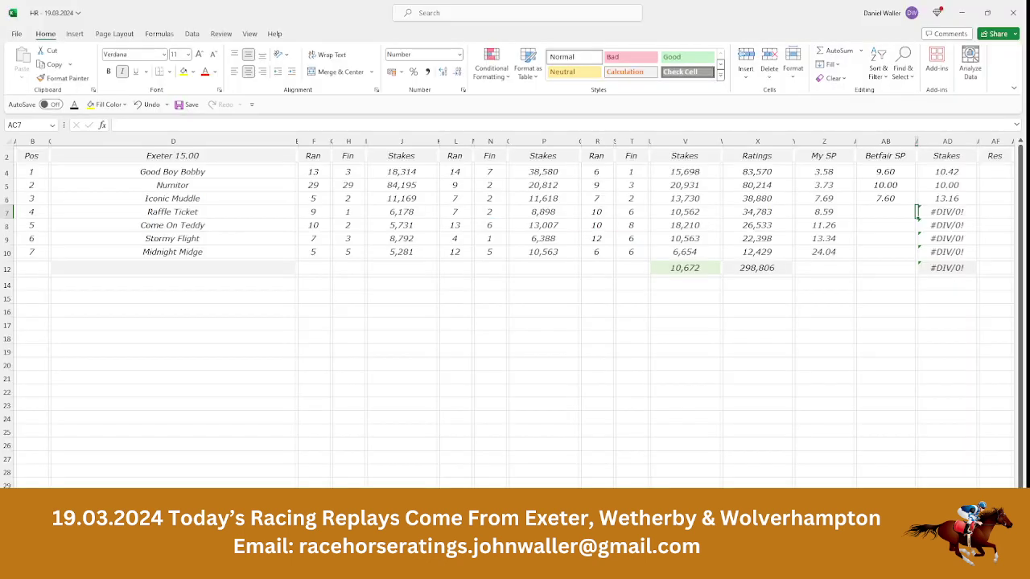
click(885, 212)
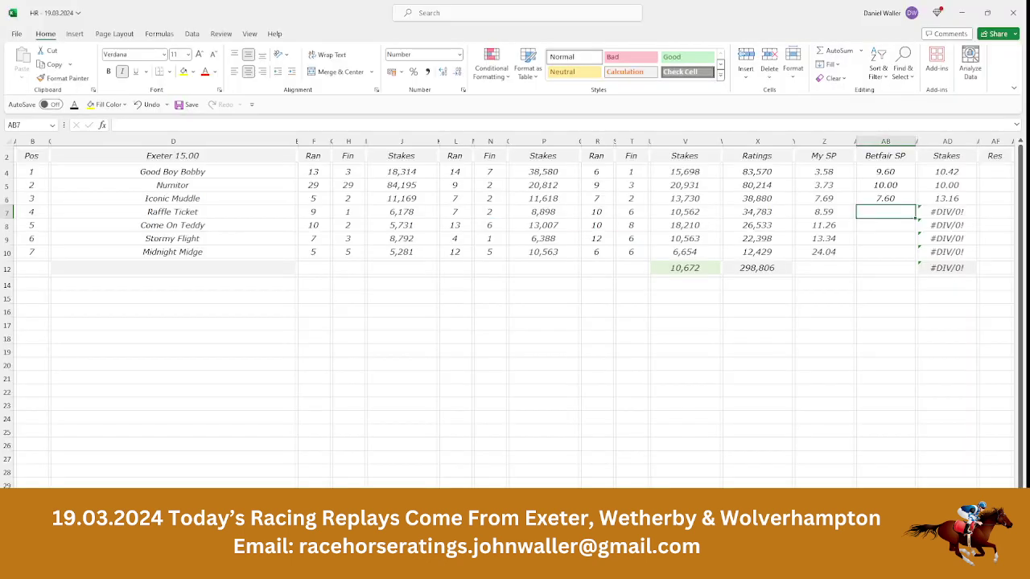
text(3.65)
key(Return)
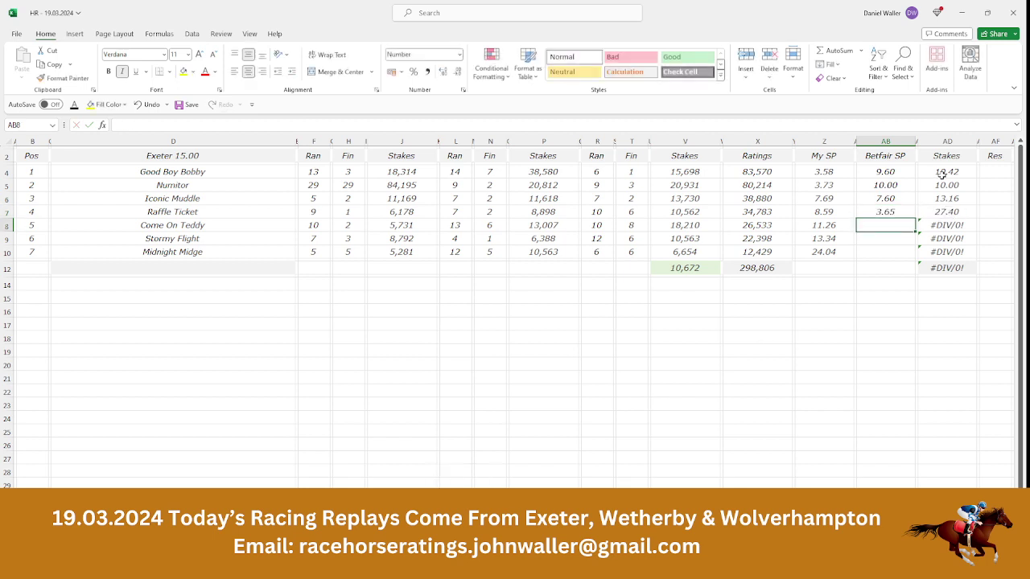
Step: Replace the stake formula for Raffle Ticket with a fixed stake of 16.43
drag(941, 176, 942, 202)
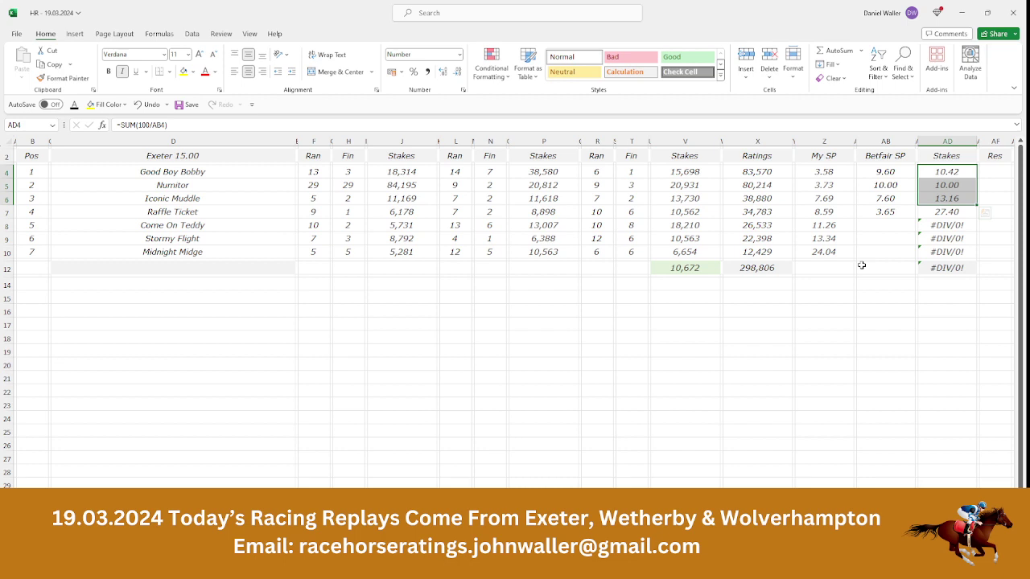
click(932, 214)
key(F2)
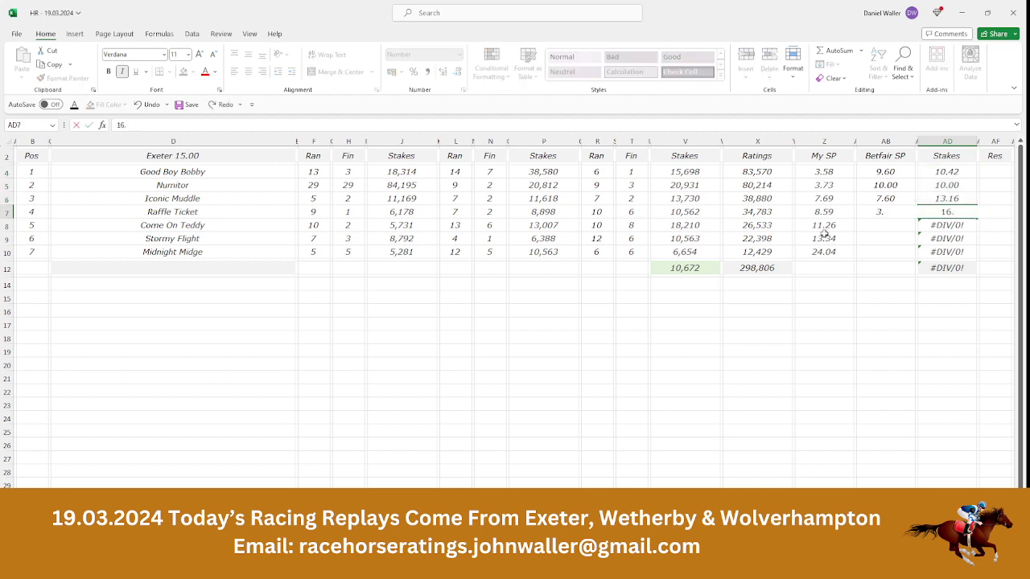
key(Return)
Step: Clear the stake formulas for Come On Teddy, Stormy Flight and Midnight Midge
key(BackSpace)
key(Return)
key(BackSpace)
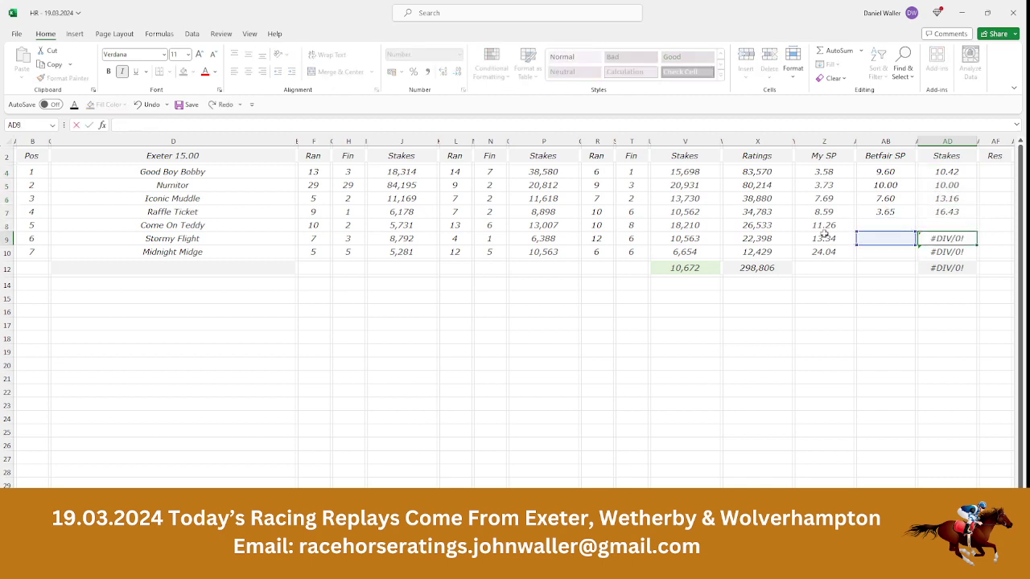
key(Return)
key(BackSpace)
key(Up)
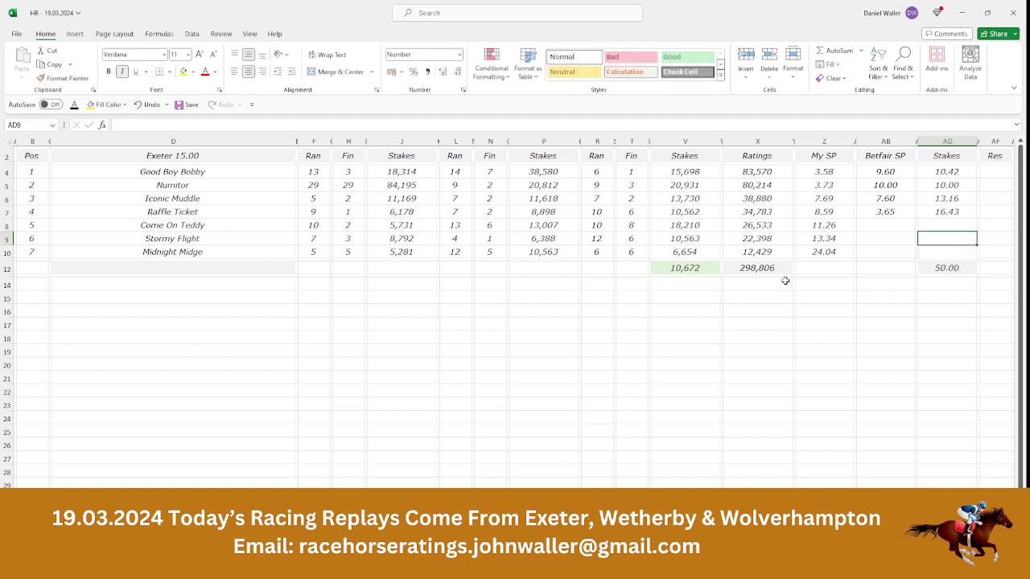
Step: Switch to Calculator and work out Raffle Ticket's return by multiplying 16.43 by 3.65
key(alt+Tab)
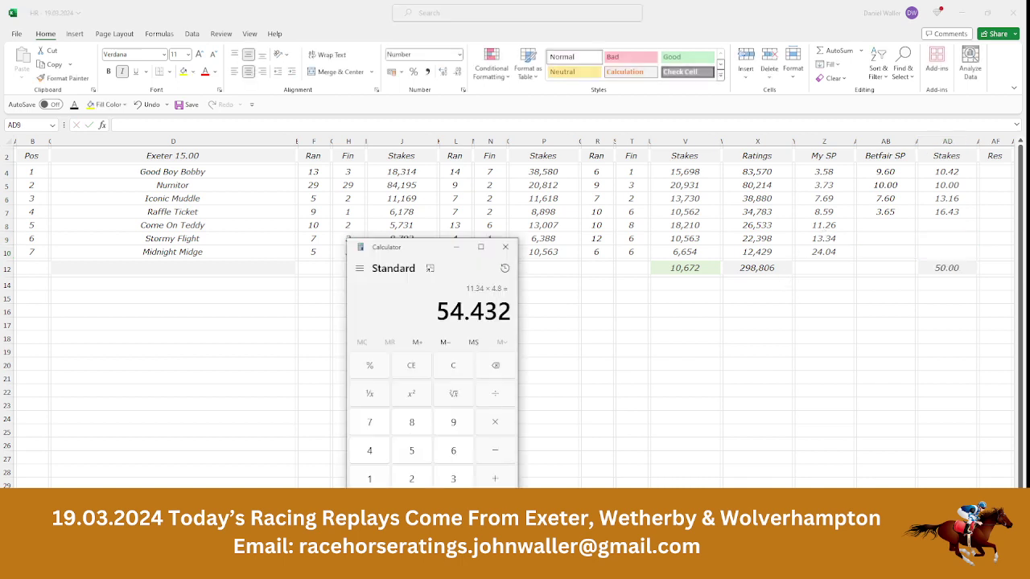
click(373, 480)
click(453, 456)
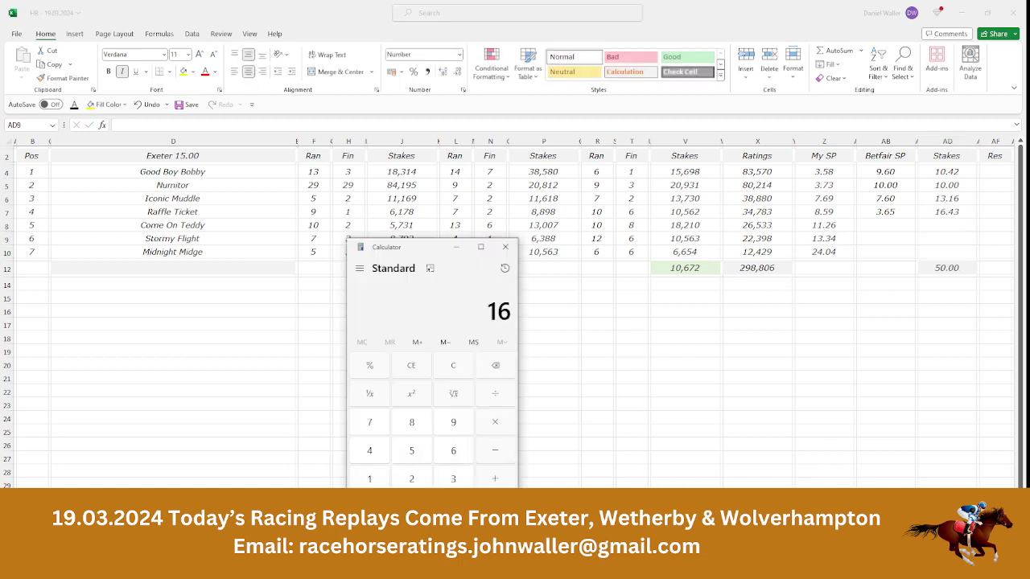
click(453, 507)
click(378, 463)
click(450, 480)
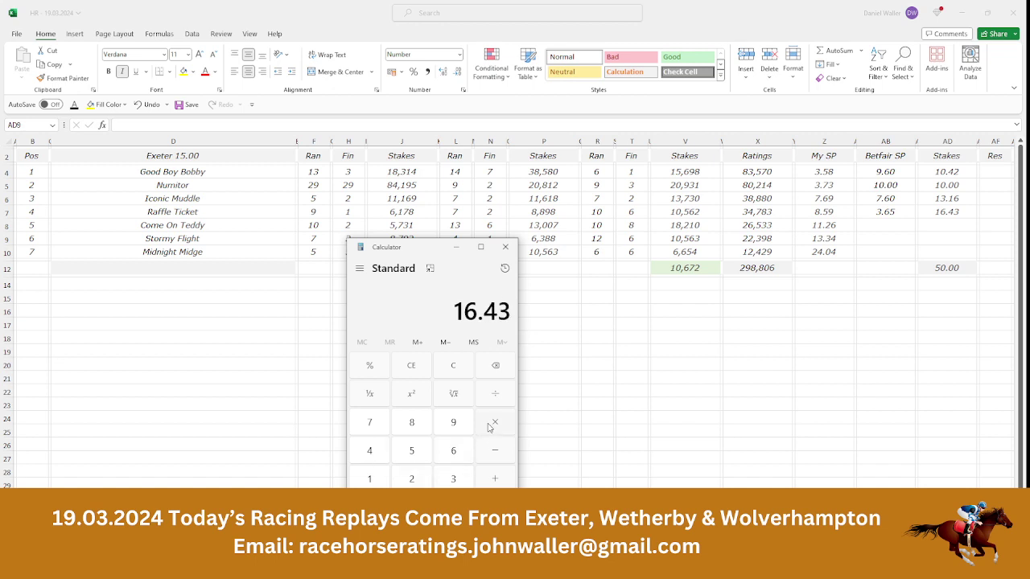
click(495, 422)
click(452, 479)
click(454, 507)
click(453, 461)
click(415, 456)
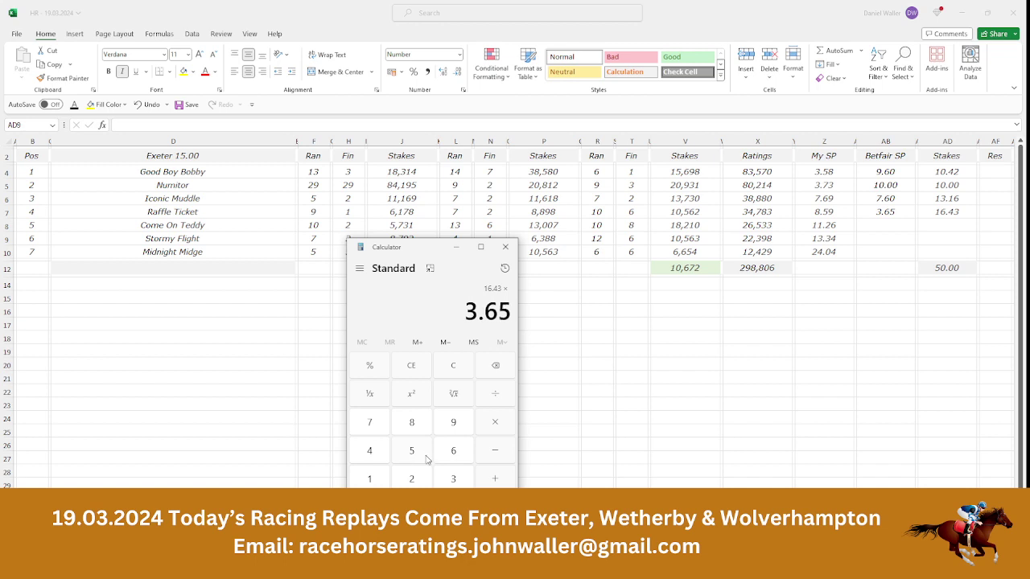
click(495, 507)
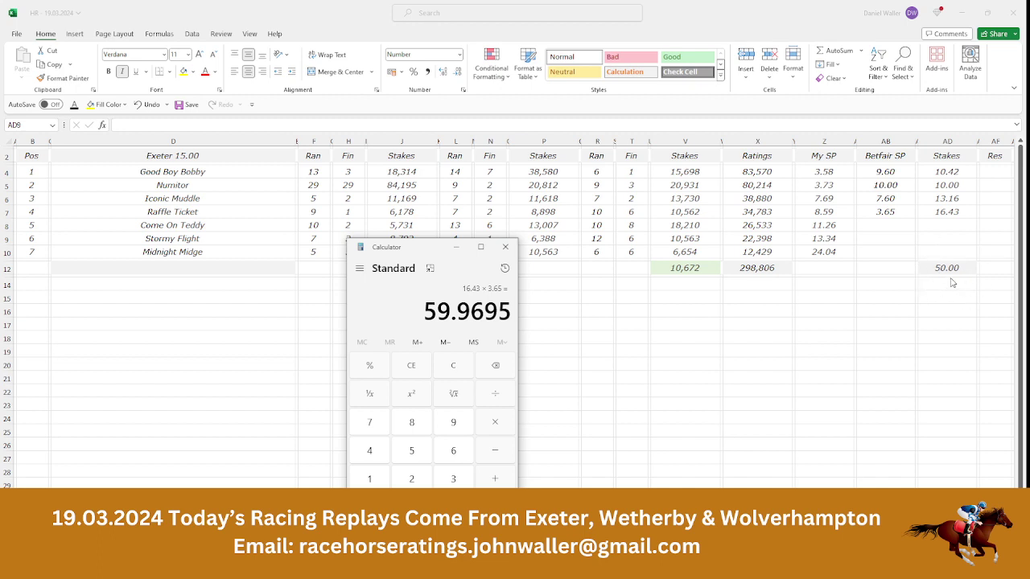
Step: Return to the Excel sheet and go over the four staked horses from Raffle Ticket up to Good Boy Bobby
key(alt+Tab)
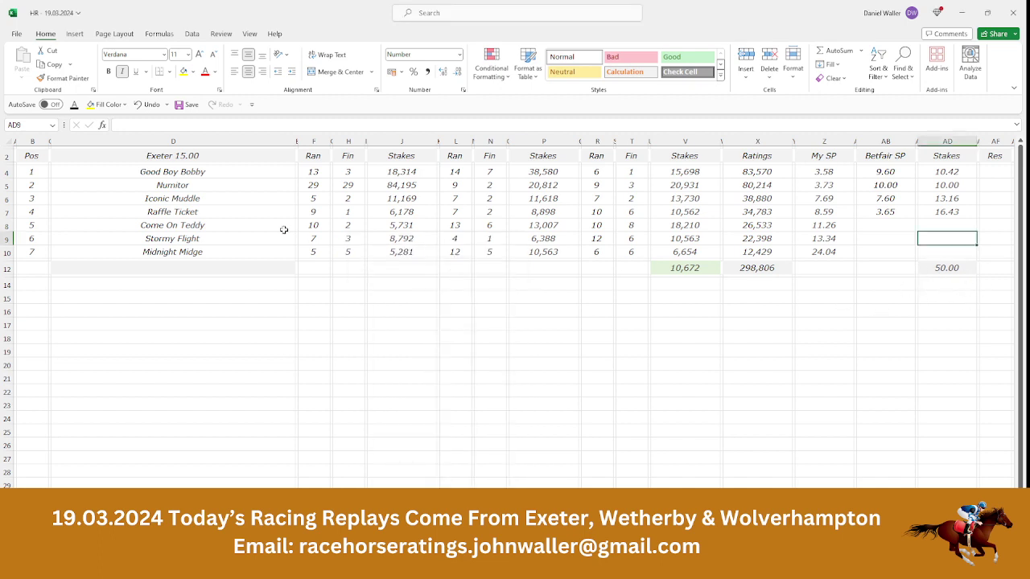
click(244, 211)
key(Up)
key(Up)
key(Up)
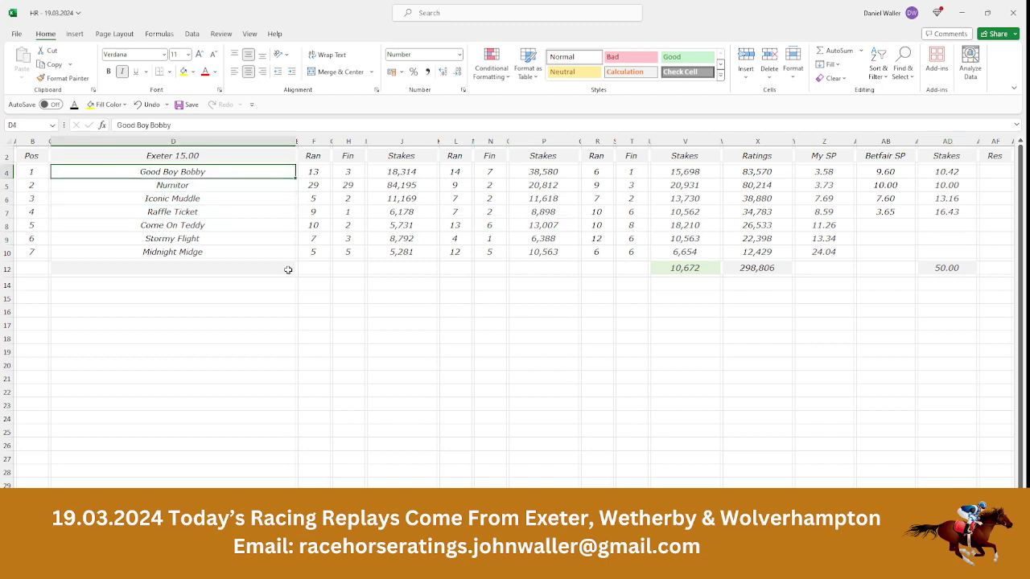
Step: Go over Good Boy Bobby, Numitor and Iconic Muddle in the Exeter 15.00 sheet, return to the Pos heading and save the workbook
key(Down)
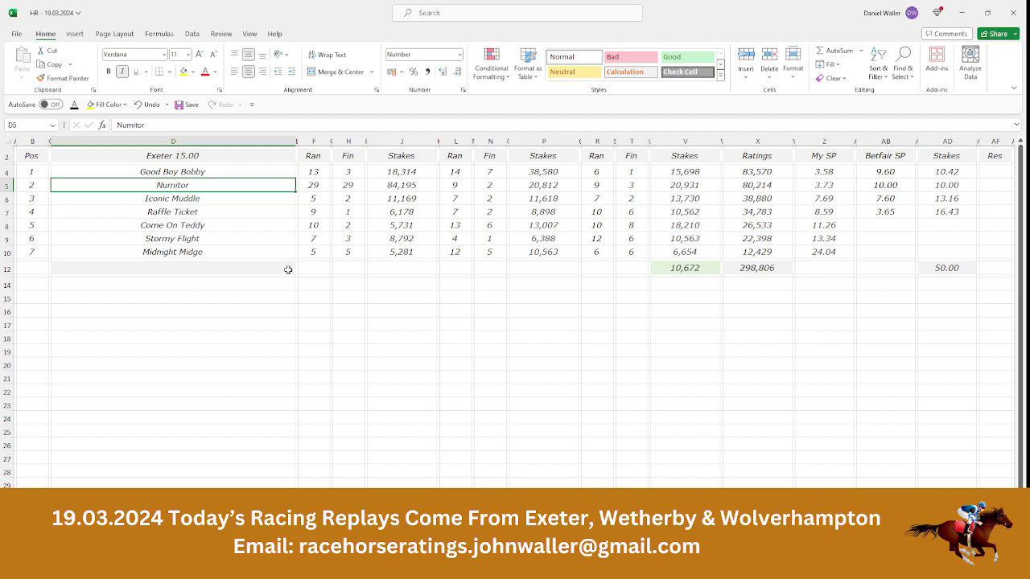
key(Down)
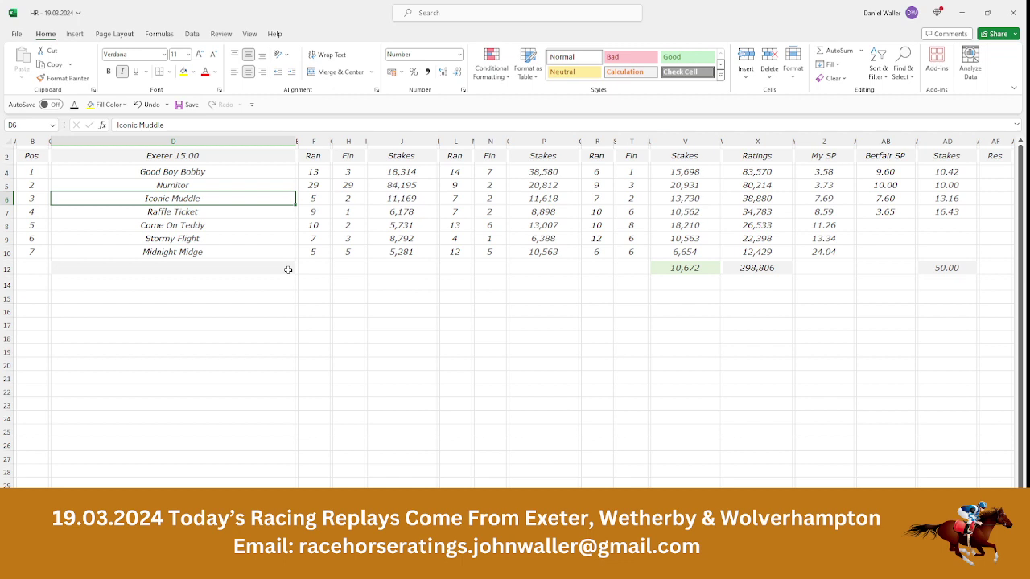
key(Up)
key(Up)
key(Up)
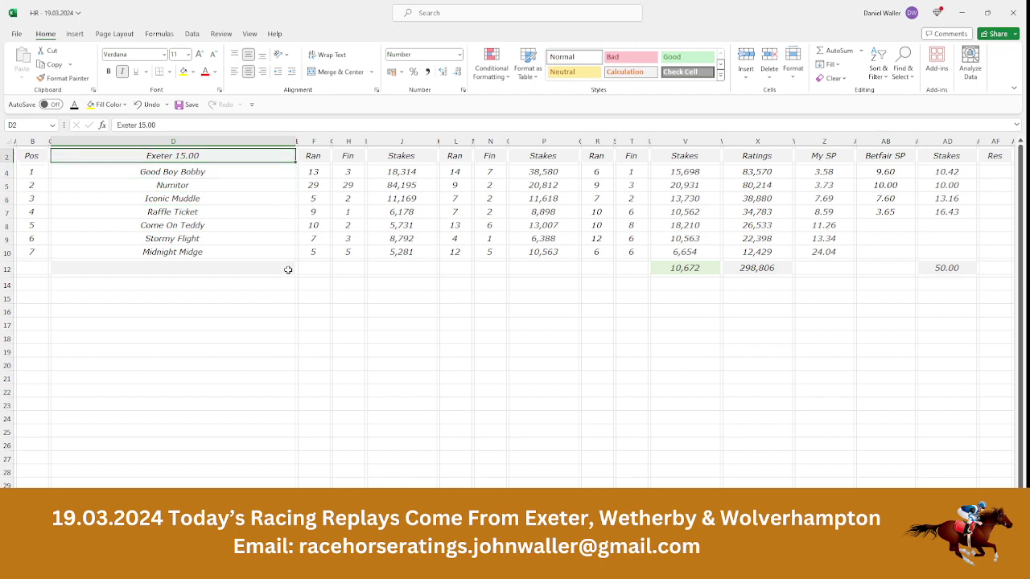
key(Left)
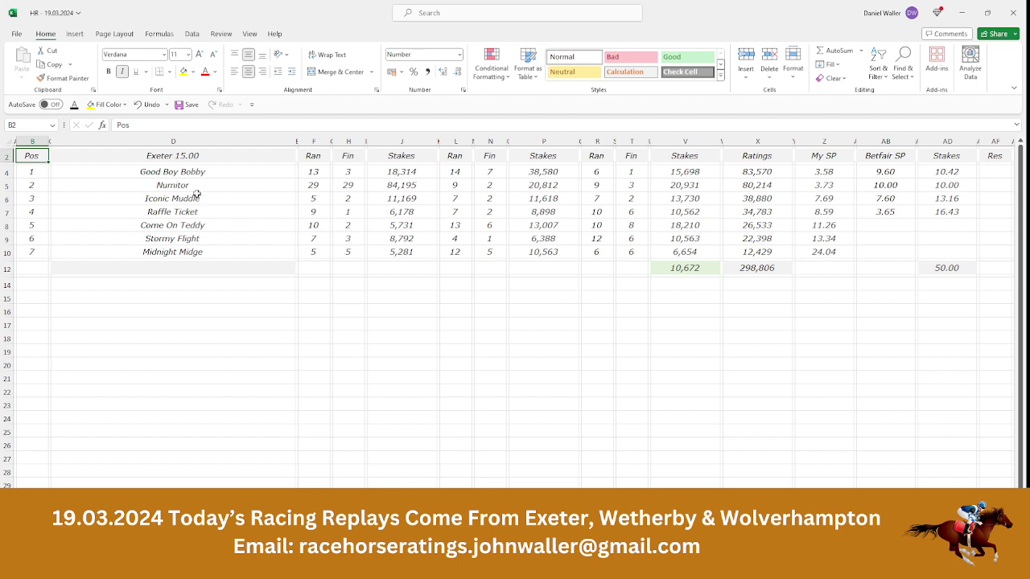
click(184, 105)
Step: Switch to the browser and bring up the Racing Post at-a-glance racecard for the 3:30 race at Exeter
click(408, 564)
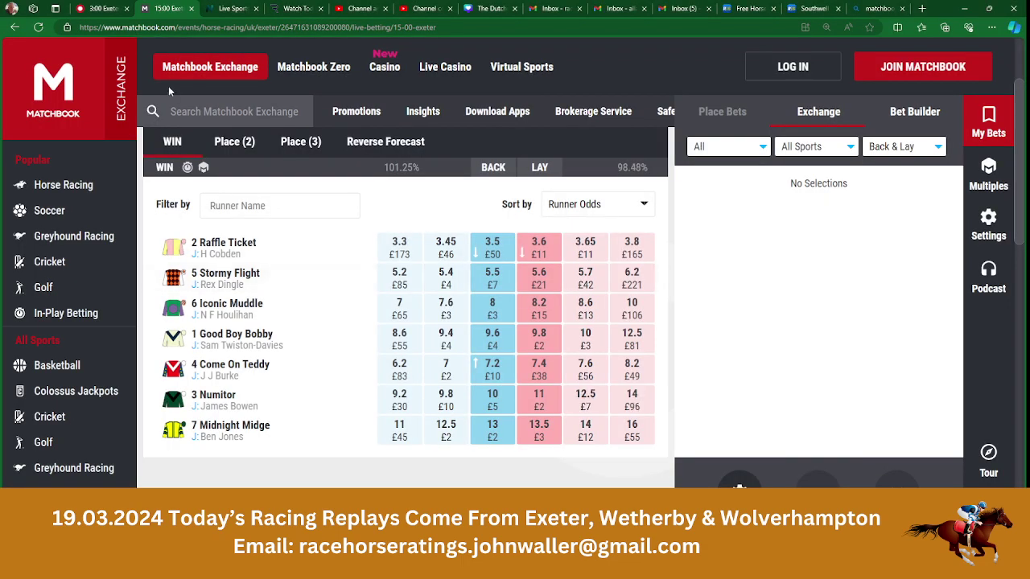
click(107, 9)
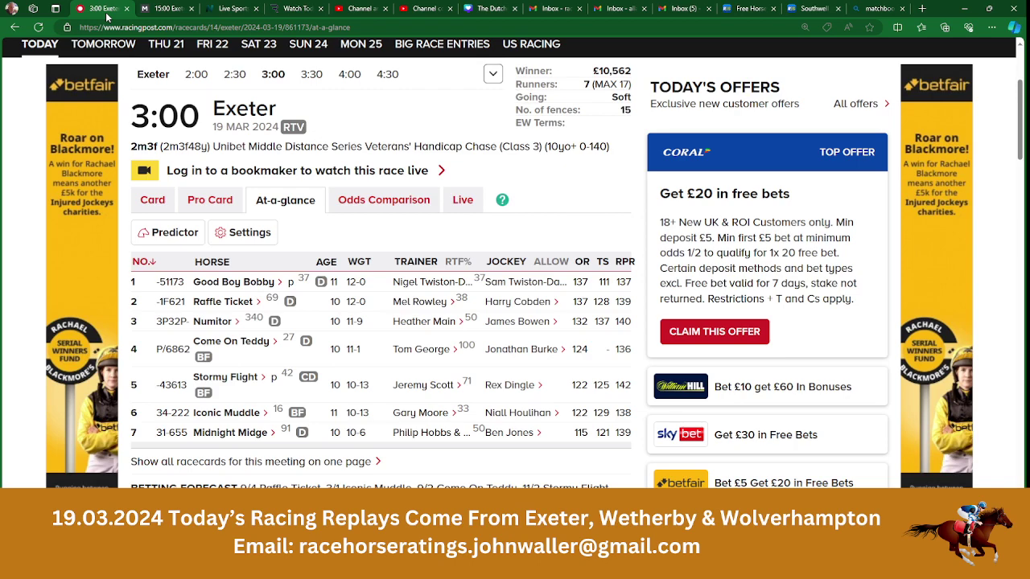
click(311, 78)
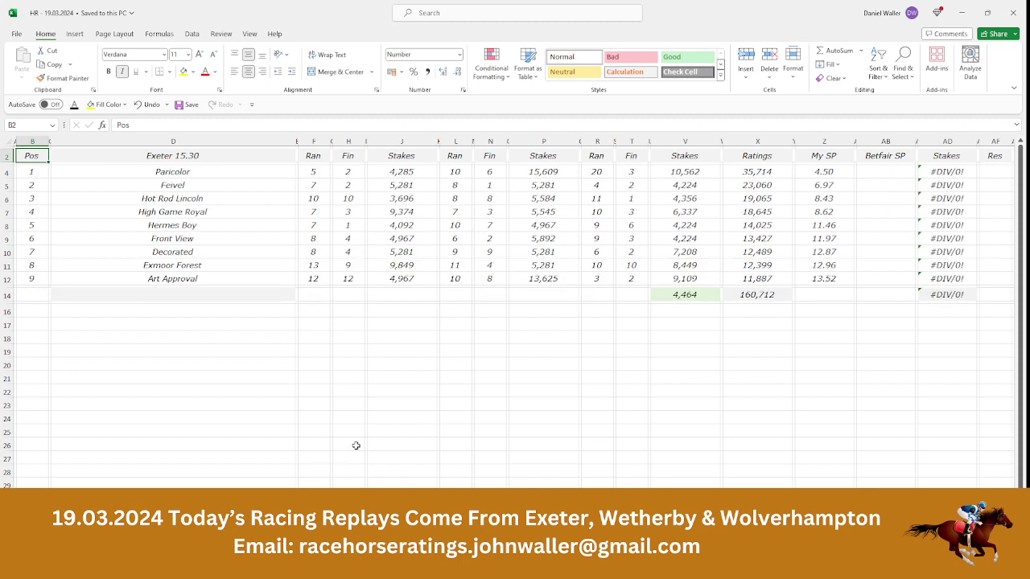
Step: Delete the Art Approval row from the Exeter 15.30 sheet and change the stakes formula in V13 to =SUM(X13/4)/8
click(7, 278)
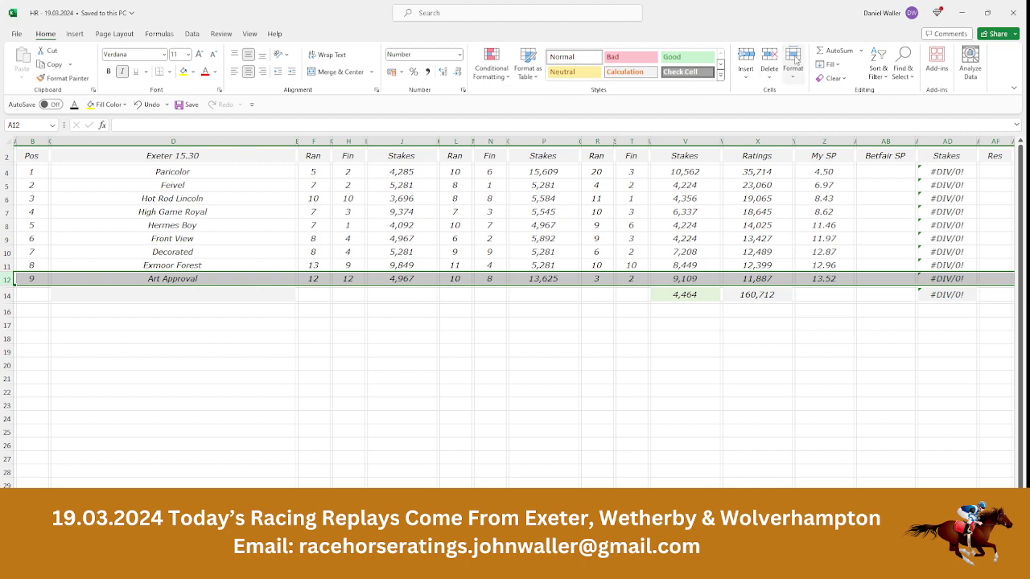
click(769, 56)
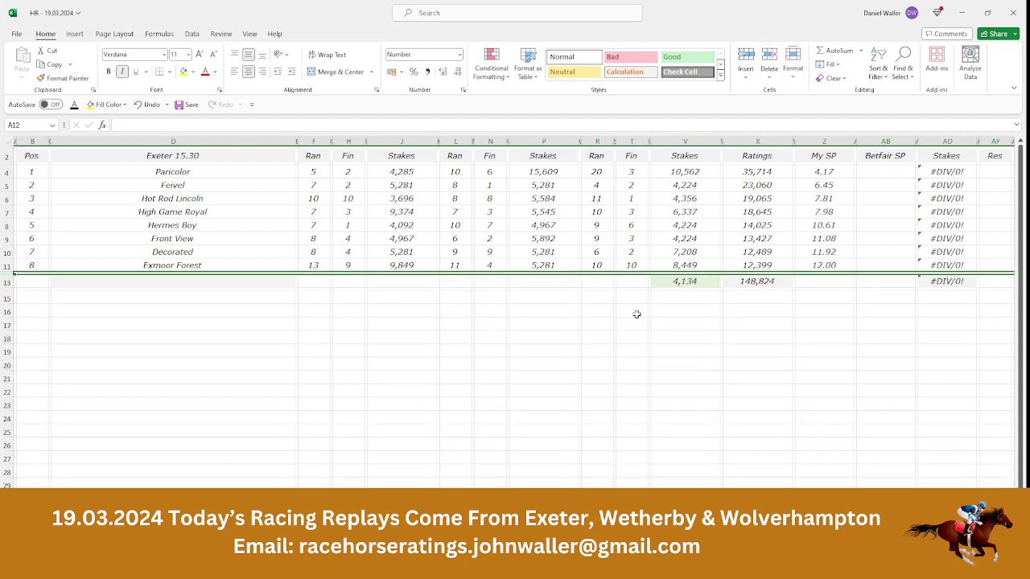
click(676, 282)
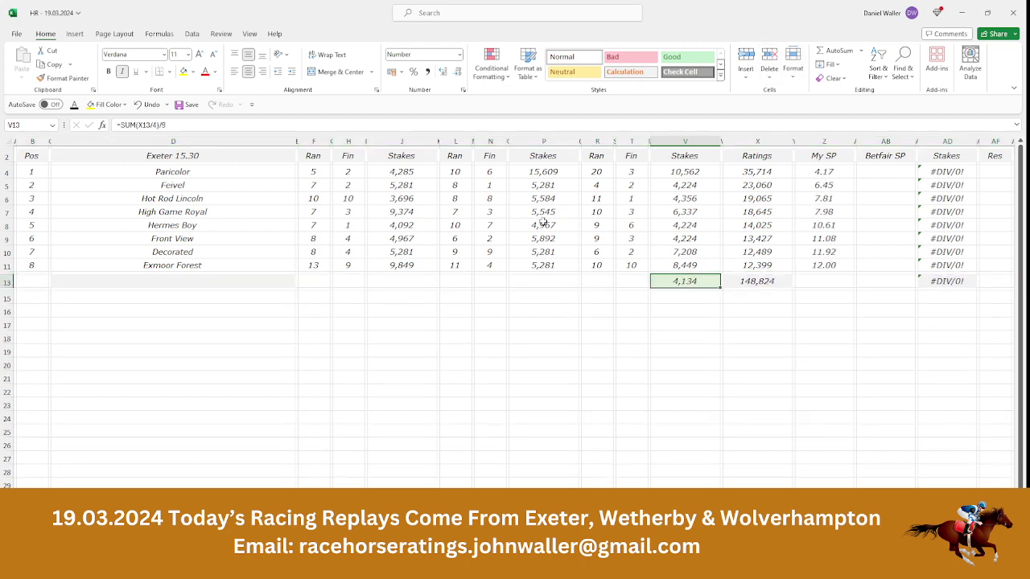
click(180, 125)
key(BackSpace)
text(8)
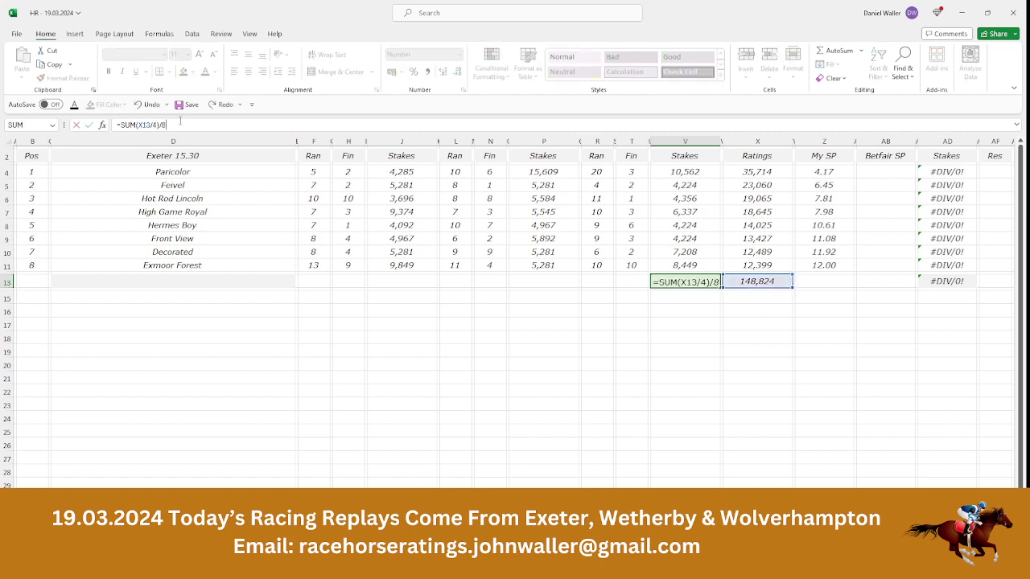
key(Return)
key(Up)
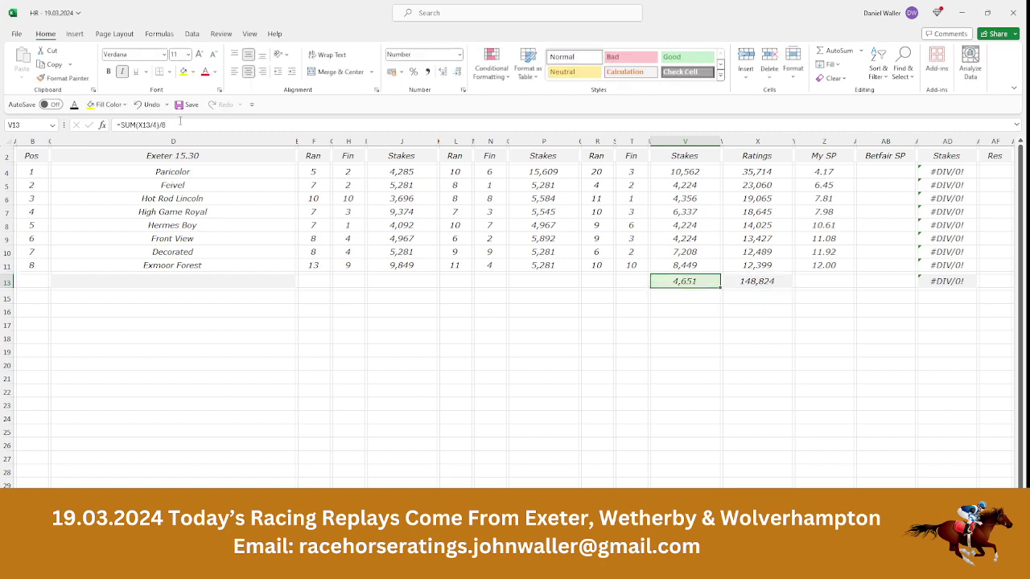
Step: Switch to the browser and open the runner odds of the 15:30 Exeter win market on Matchbook
click(201, 171)
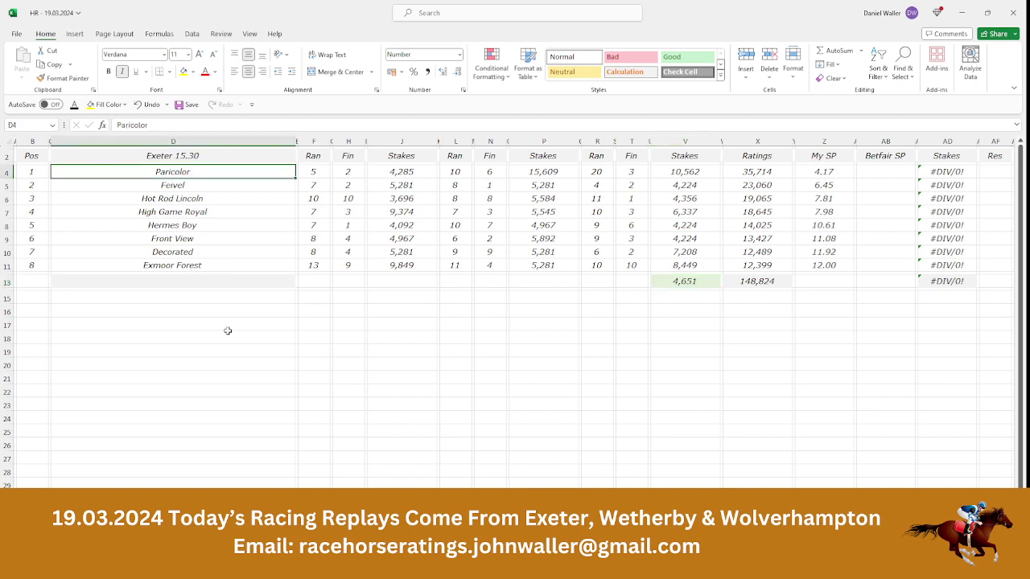
key(alt+Tab)
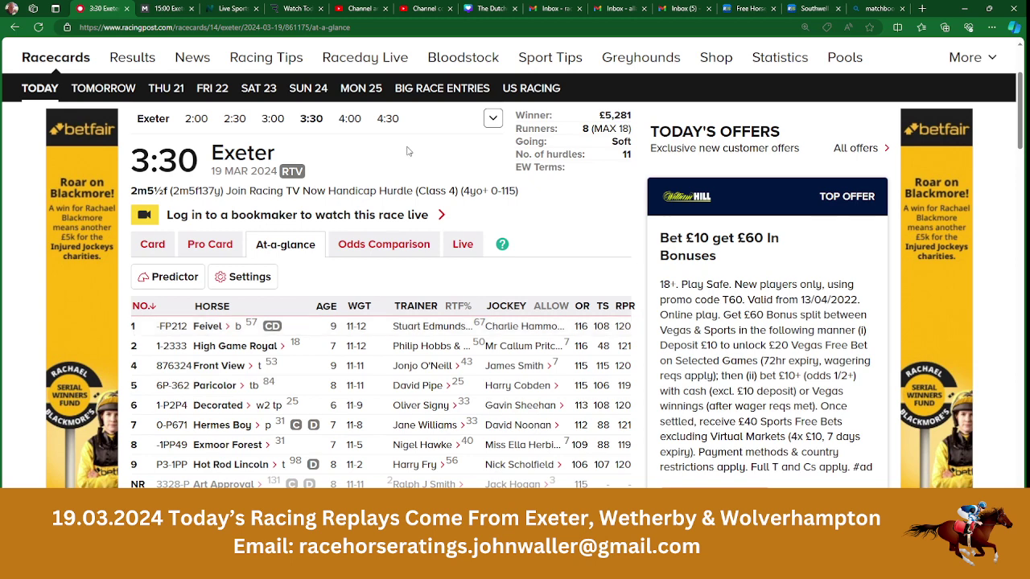
click(171, 7)
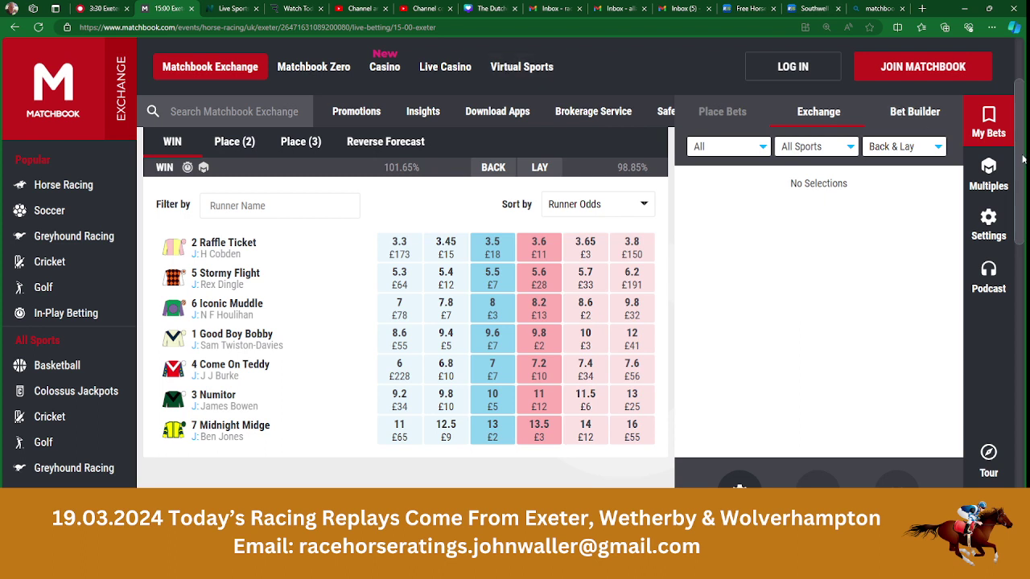
scroll(1020, 164, up, 1)
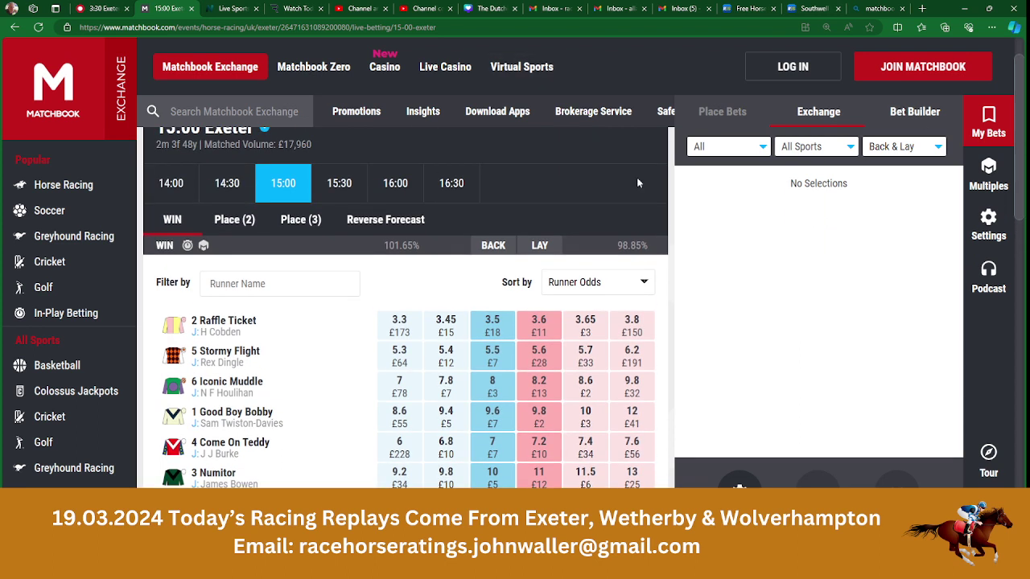
click(338, 185)
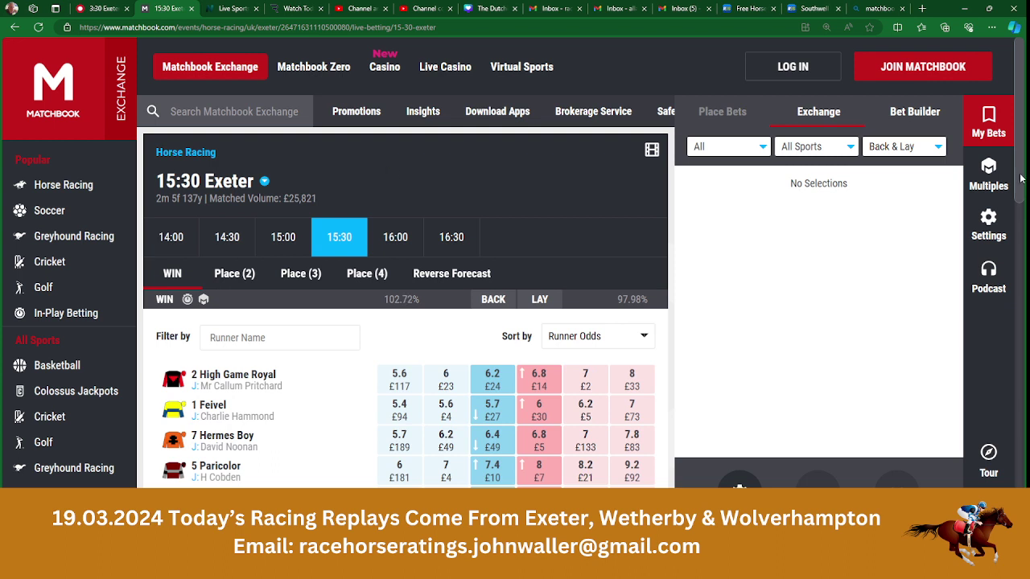
scroll(1021, 178, down, 2)
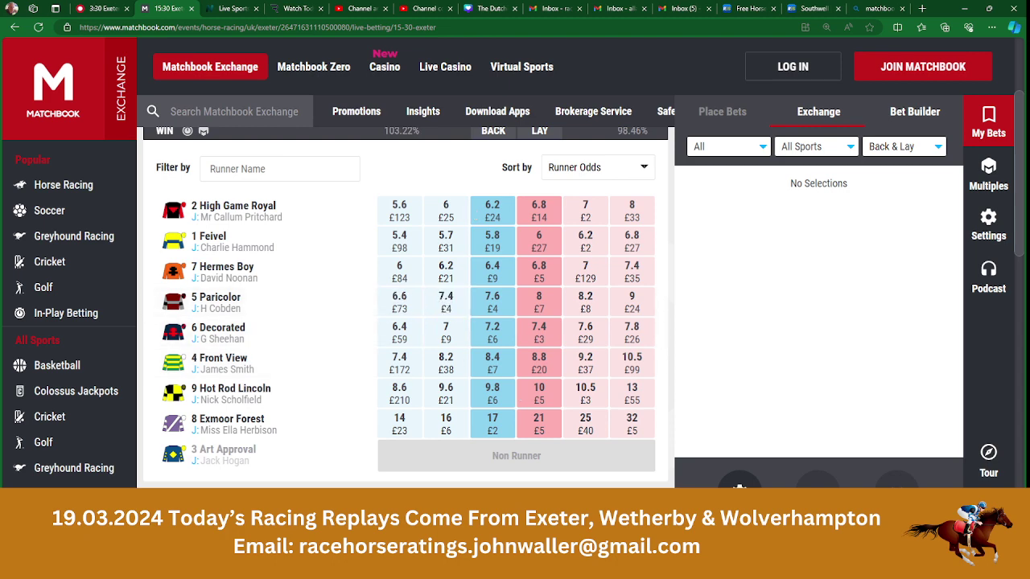
Step: Return to the Excel sheet and enter 7.6 as Paricolor's Betfair SP
key(alt+Tab)
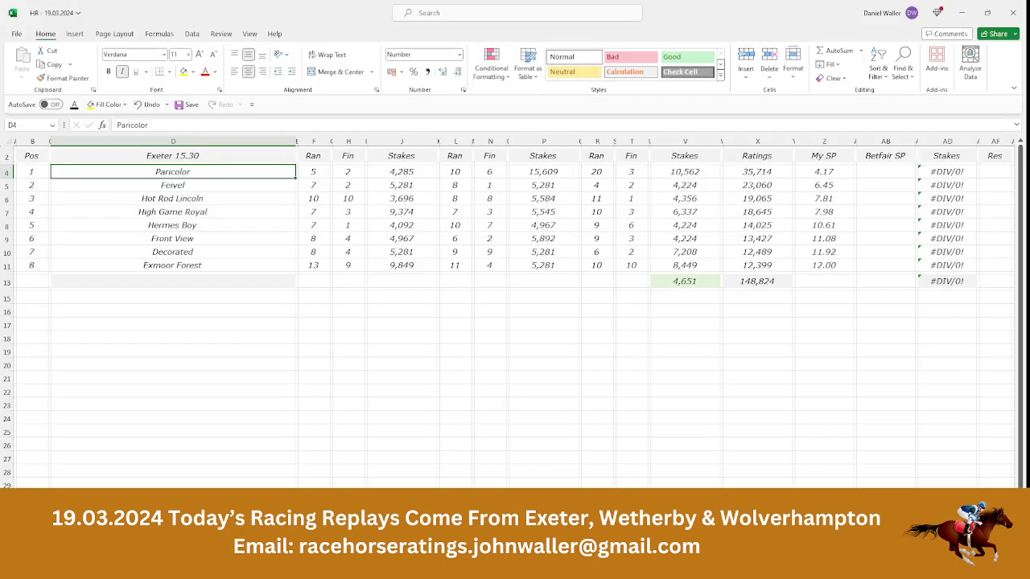
click(863, 170)
text(7.6)
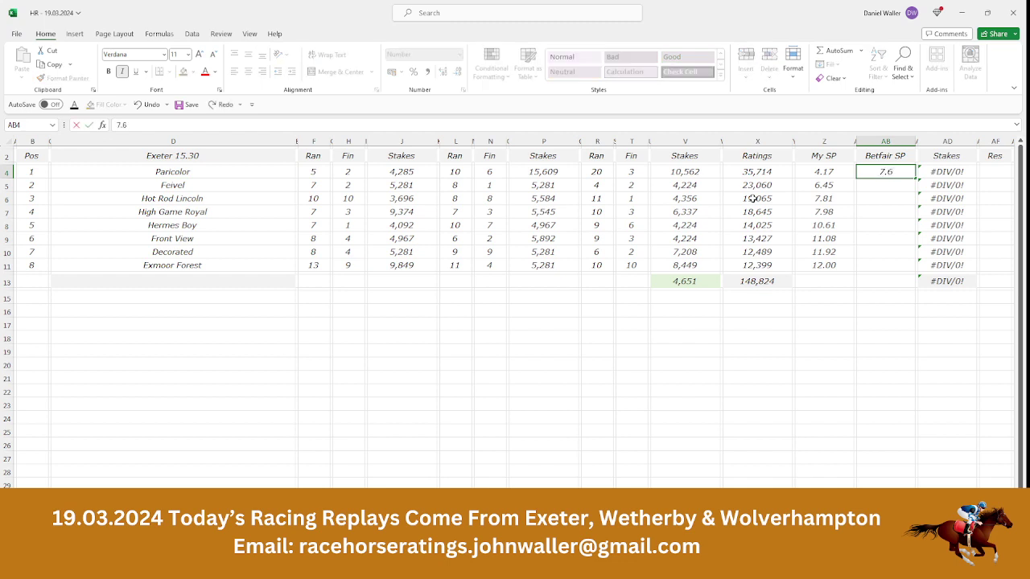
key(Tab)
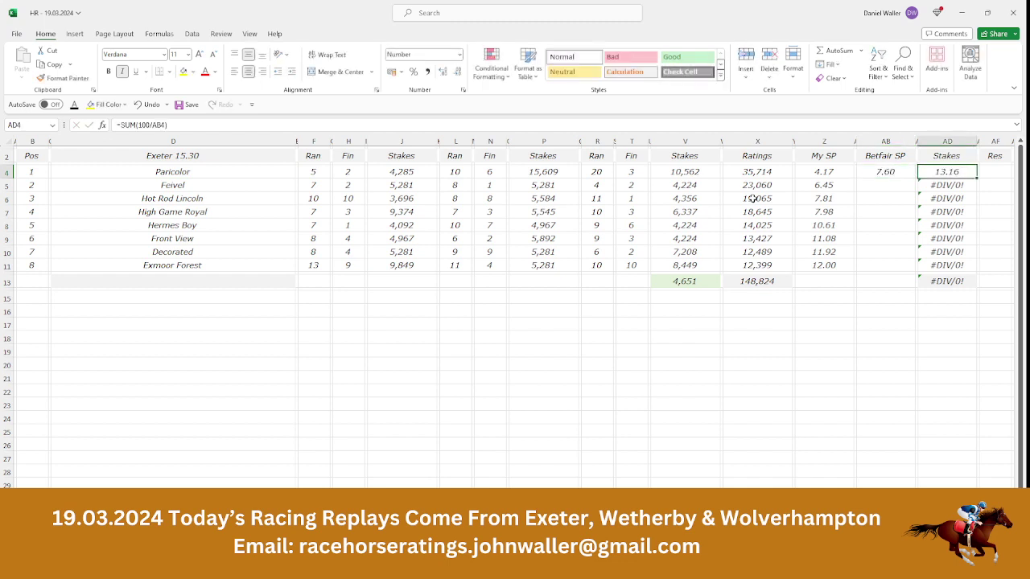
key(Return)
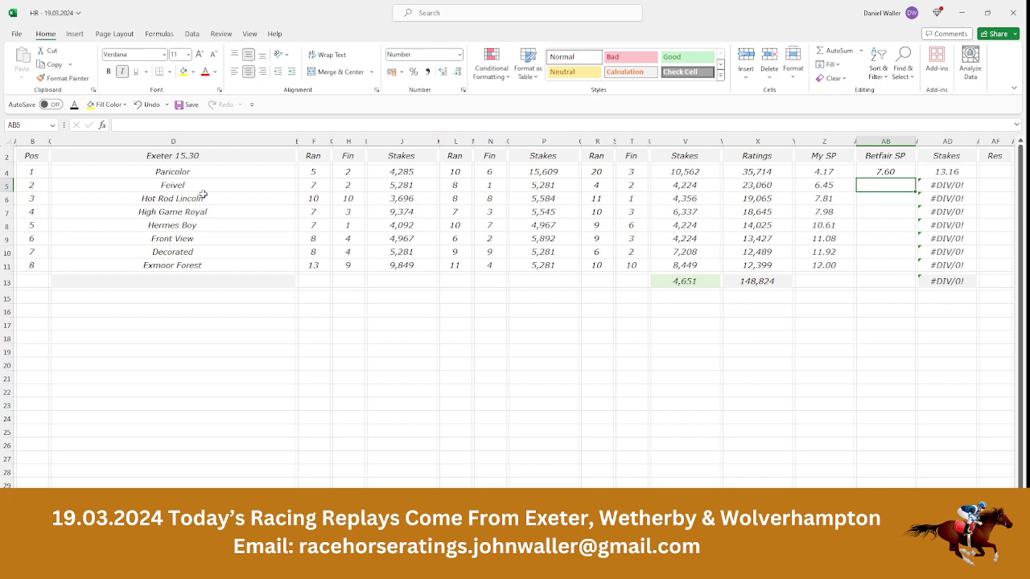
Step: Check Feivel's back odds on Matchbook and enter 5.9 as its Betfair SP in the Exeter 15.30 sheet
key(alt+Tab)
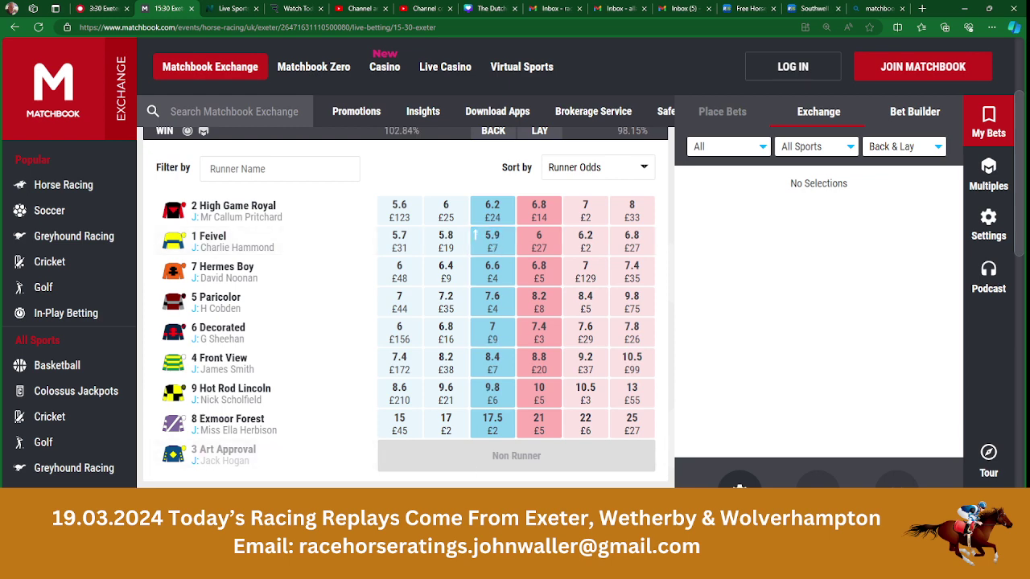
key(alt+Tab)
text(5)
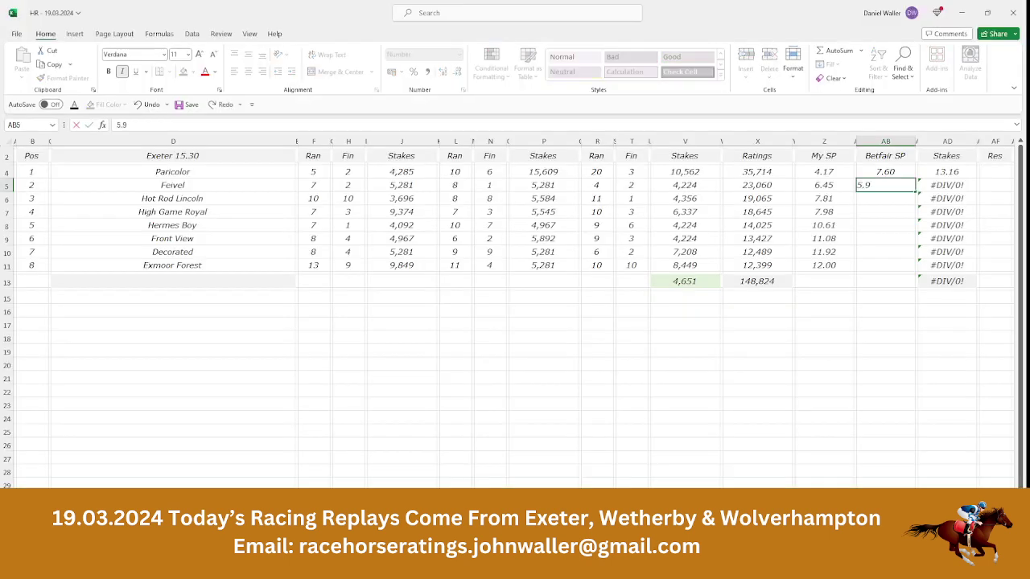
text(.9)
key(Tab)
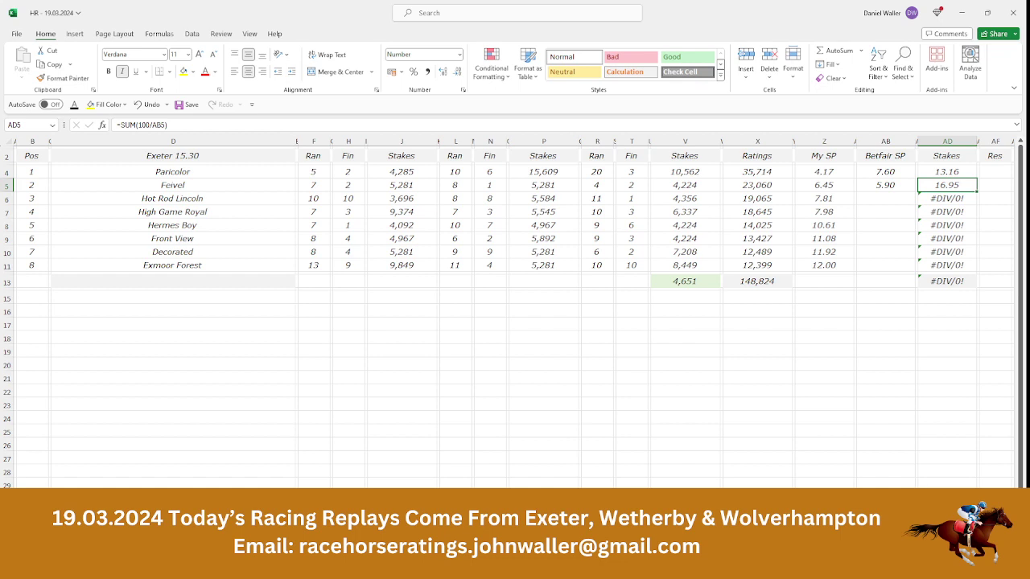
key(Down)
key(Left)
key(Left)
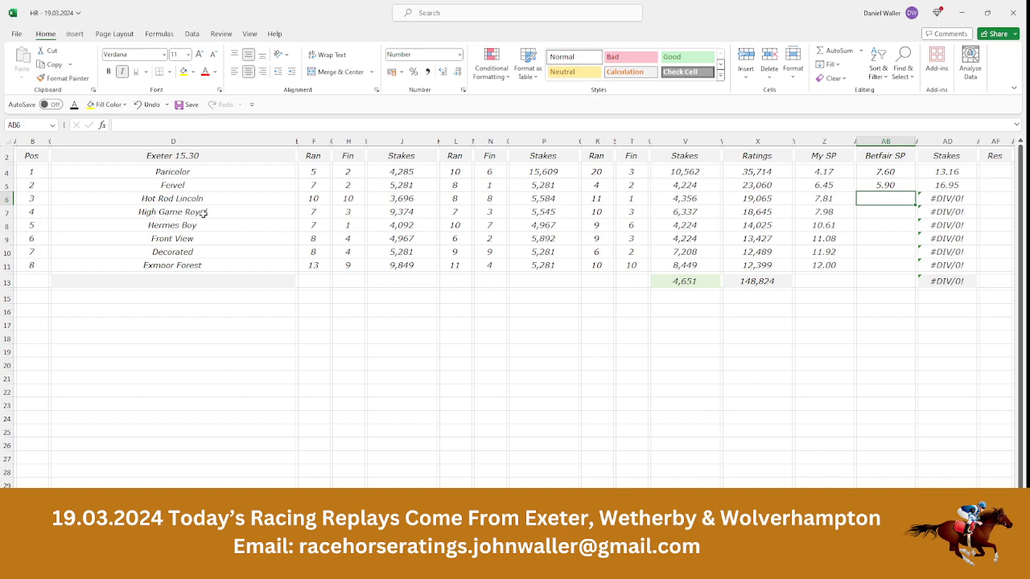
Step: Check Hot Rod Lincoln's back odds on Matchbook and enter 9.8 as its Betfair SP in the sheet
key(alt+Tab)
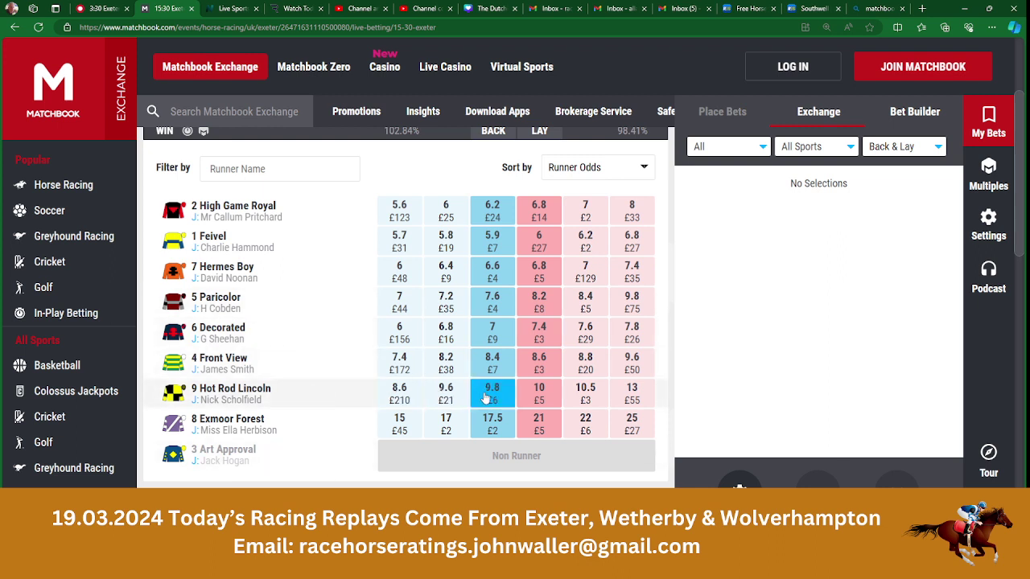
key(alt+Tab)
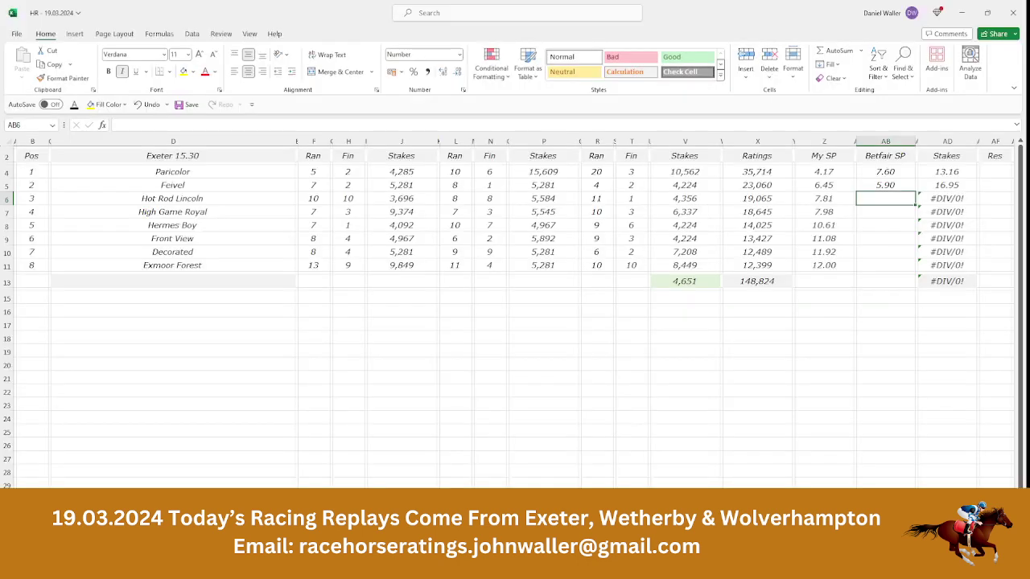
text(9.8)
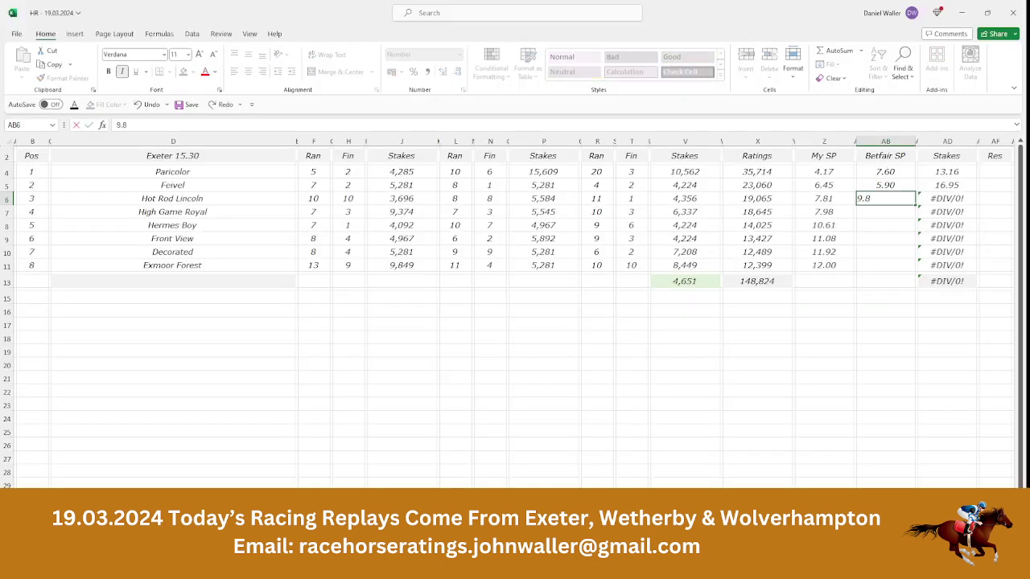
key(Tab)
key(Tab)
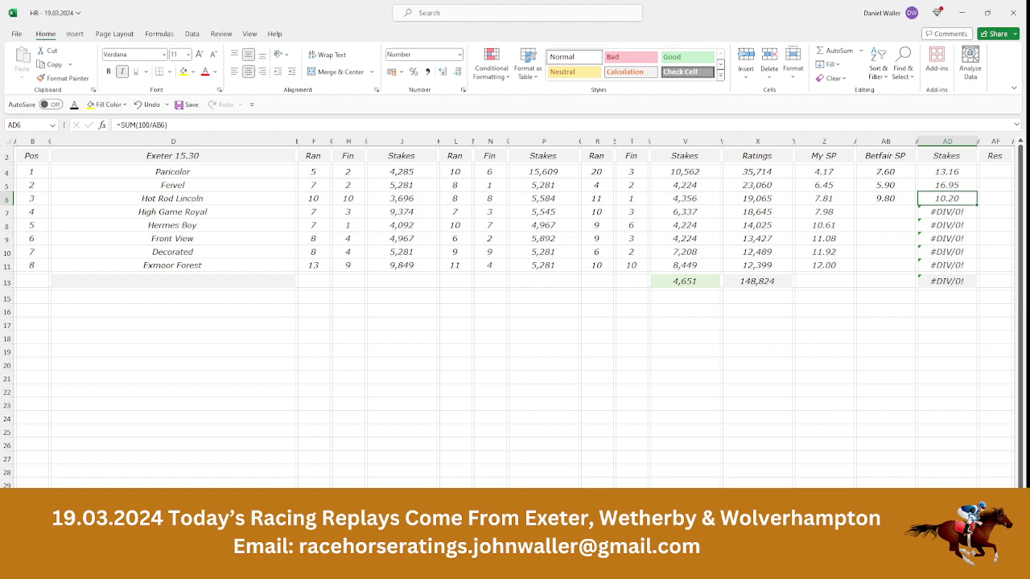
key(Down)
key(Left)
key(Left)
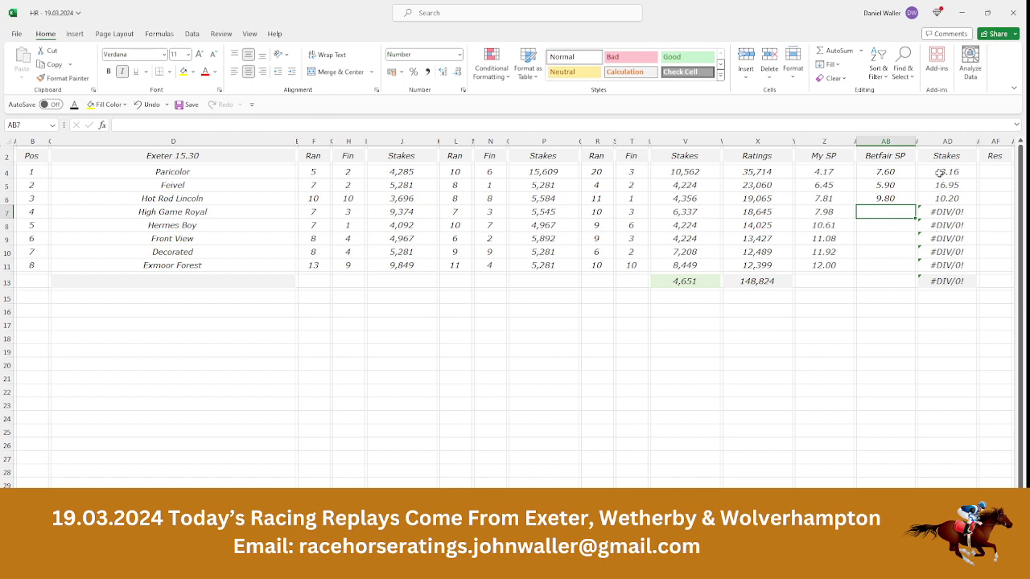
Step: Total the top three stakes, check High Game Royal's back odds on Matchbook and enter 6.2 as its Betfair SP in the sheet
drag(939, 173, 939, 203)
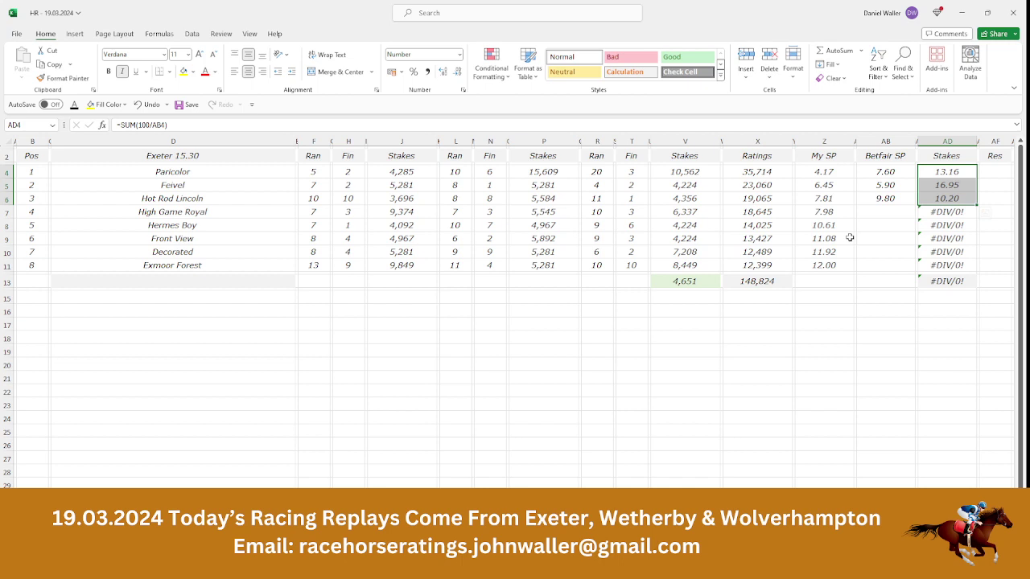
click(872, 214)
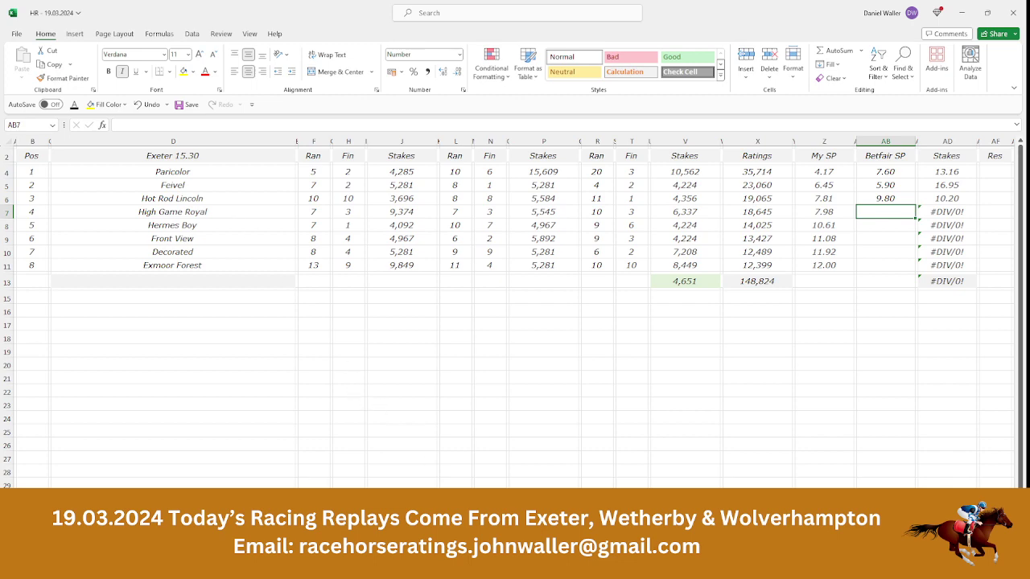
key(alt+Tab)
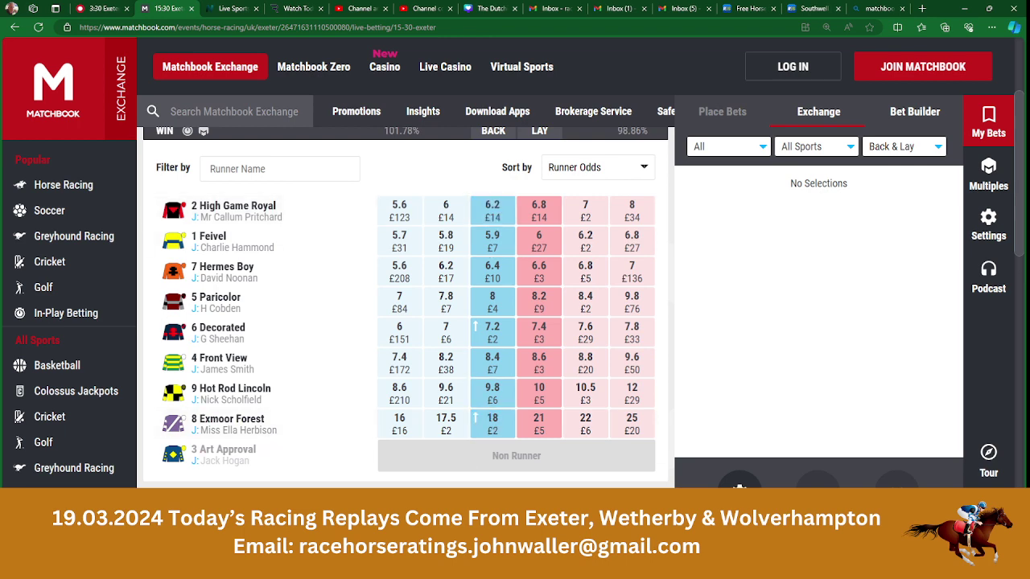
key(alt+Tab)
text(6.)
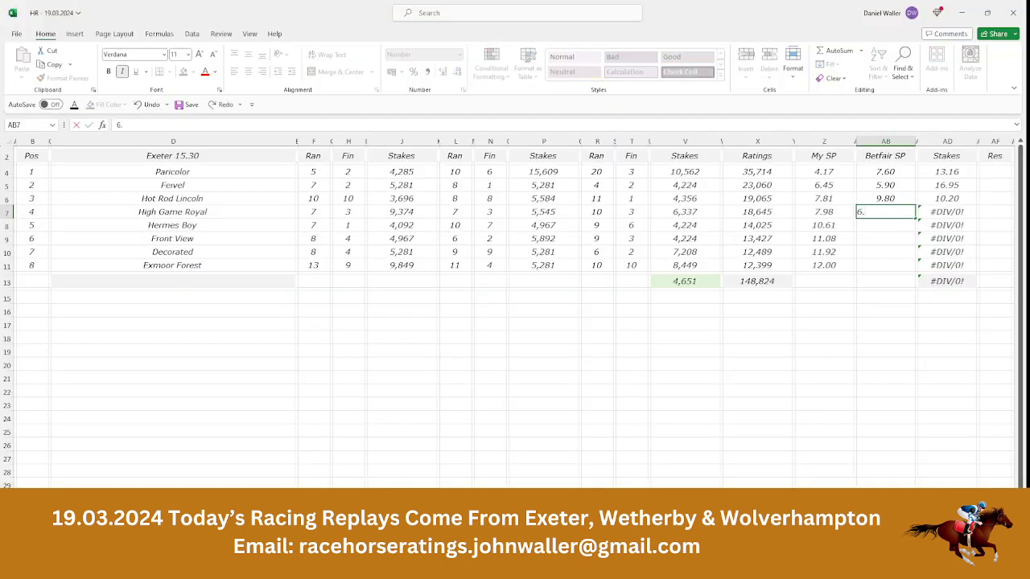
key(Tab)
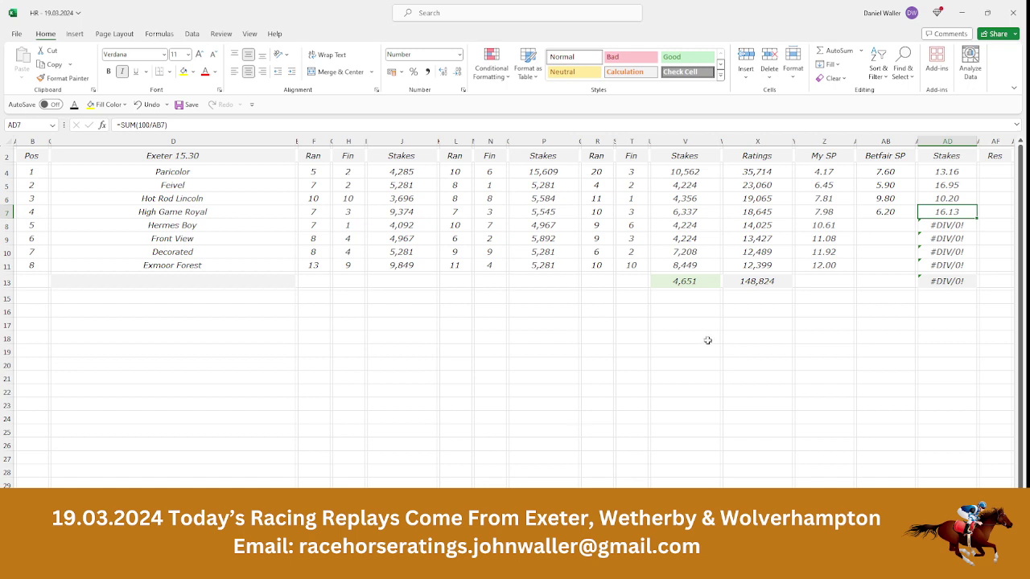
Step: Select the top three stakes to total them again, and overwrite High Game Royal's stake with 9.69
drag(953, 170, 953, 199)
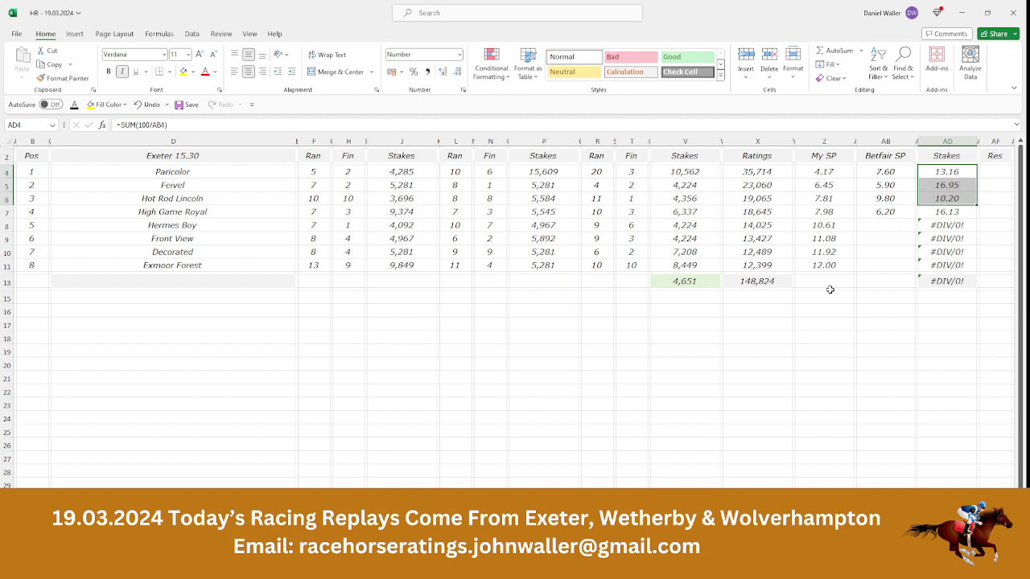
click(941, 213)
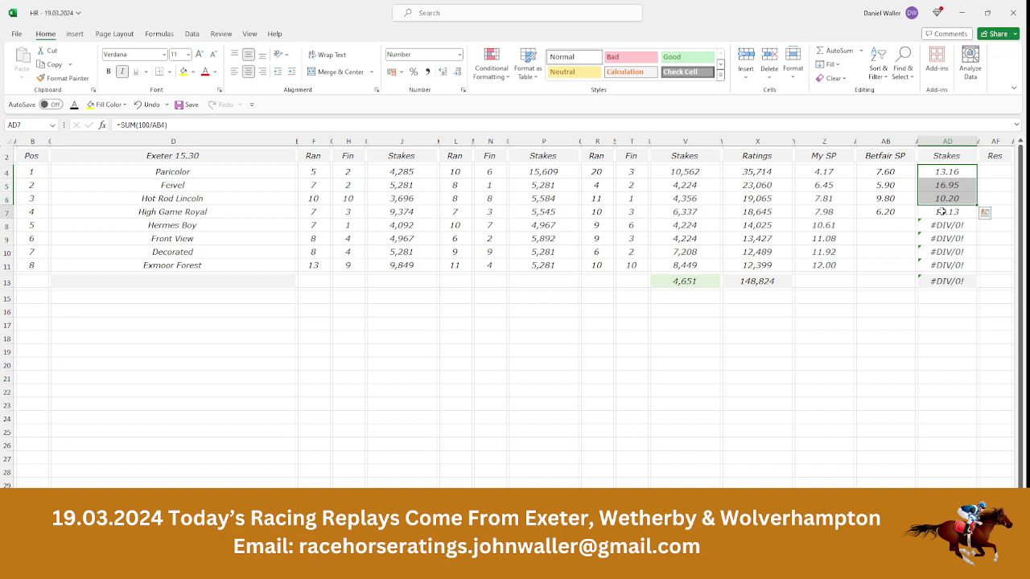
text(9.69)
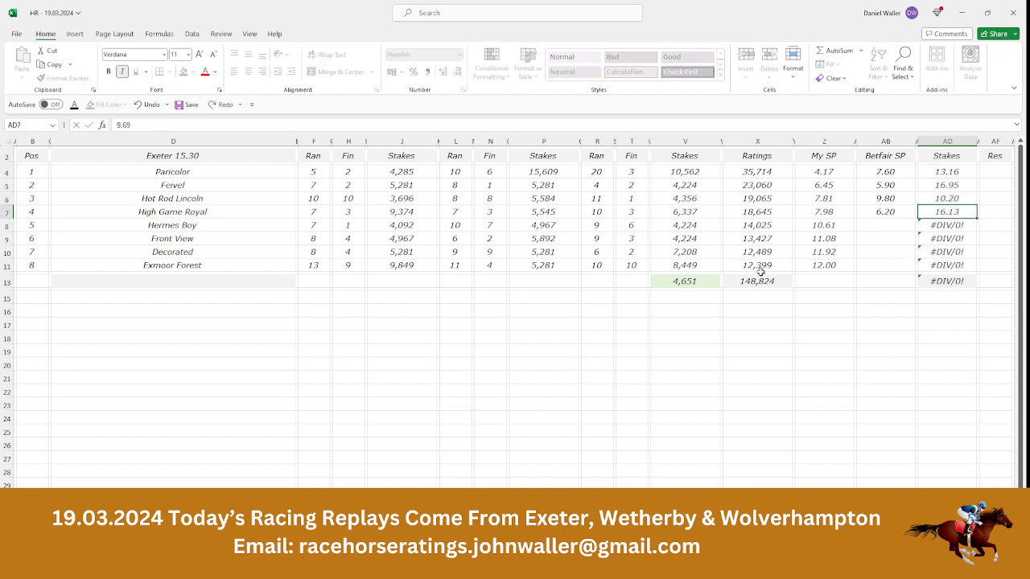
key(Return)
Step: Clear the stakes of the four lowest-ranked Exeter 15.30 horses, Hermes Boy to Exmoor Forest
key(F2)
key(BackSpace)
key(Return)
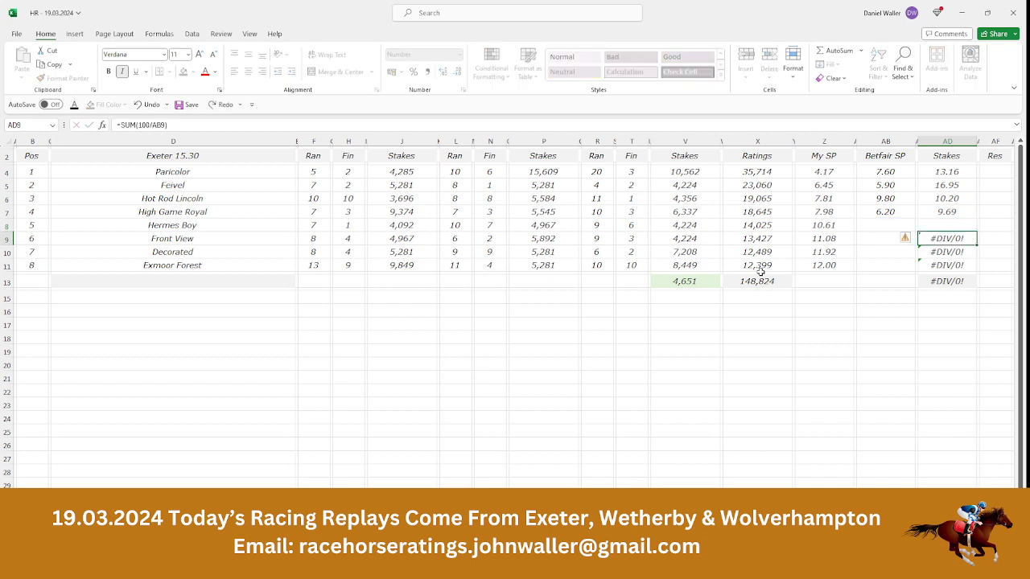
key(BackSpace)
key(Return)
key(BackSpace)
key(Return)
key(BackSpace)
key(Up)
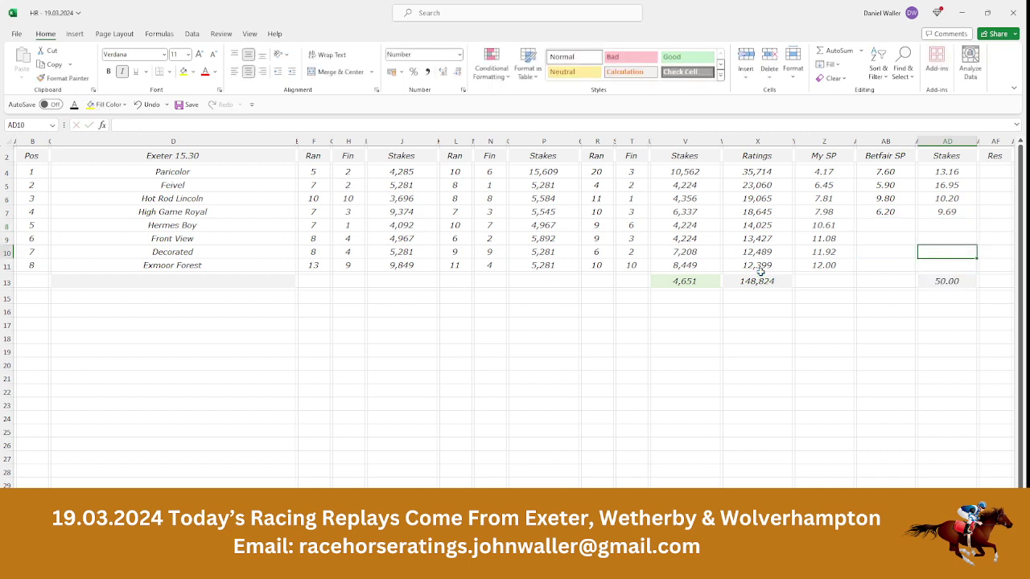
Step: Go back to High Game Royal's odds, switch to the calculator and enter its 9.69 stake to work out the return
key(Up)
key(Up)
key(Up)
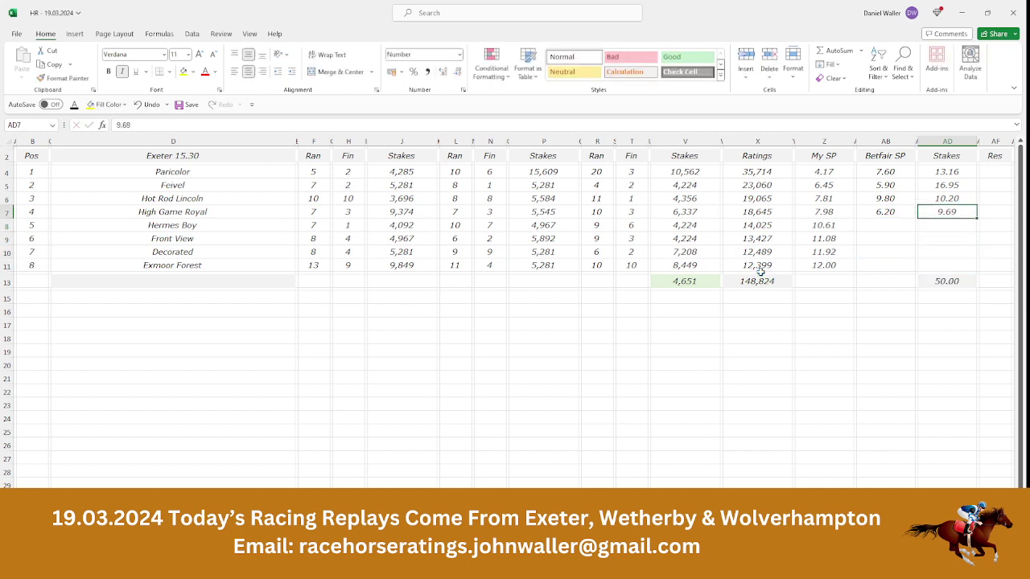
key(Left)
key(Left)
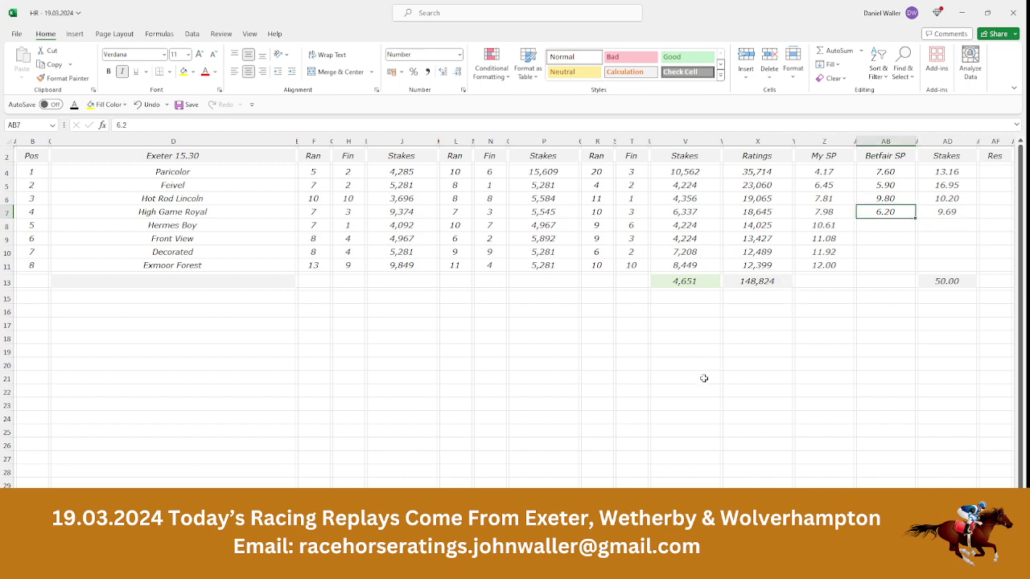
key(alt+Tab)
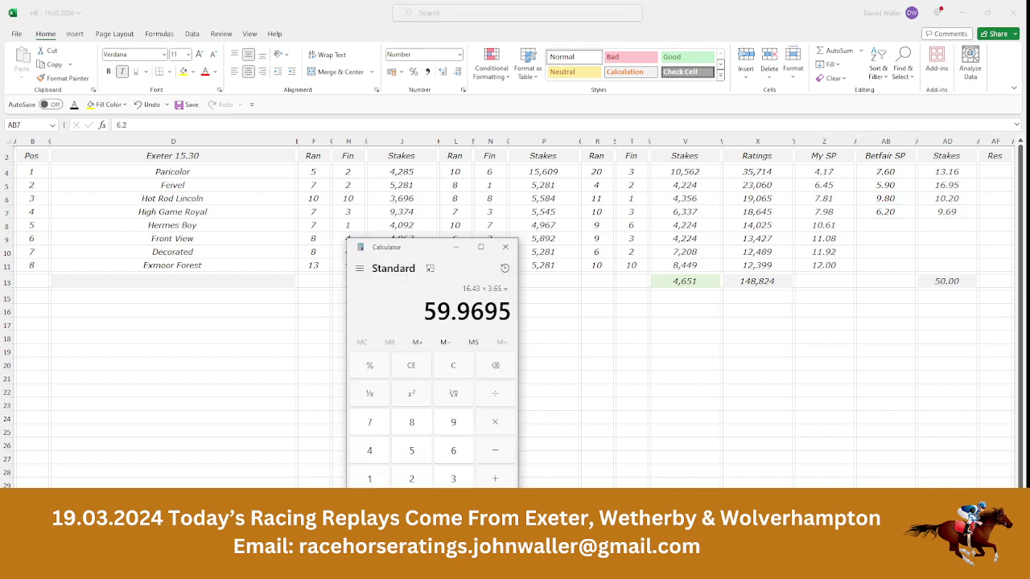
click(458, 431)
key(period)
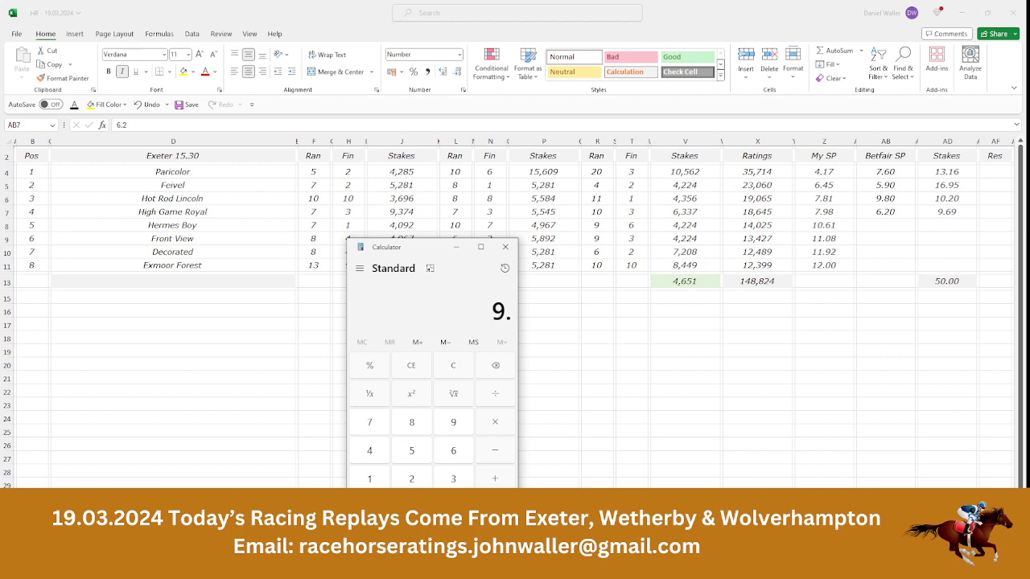
click(454, 457)
click(454, 424)
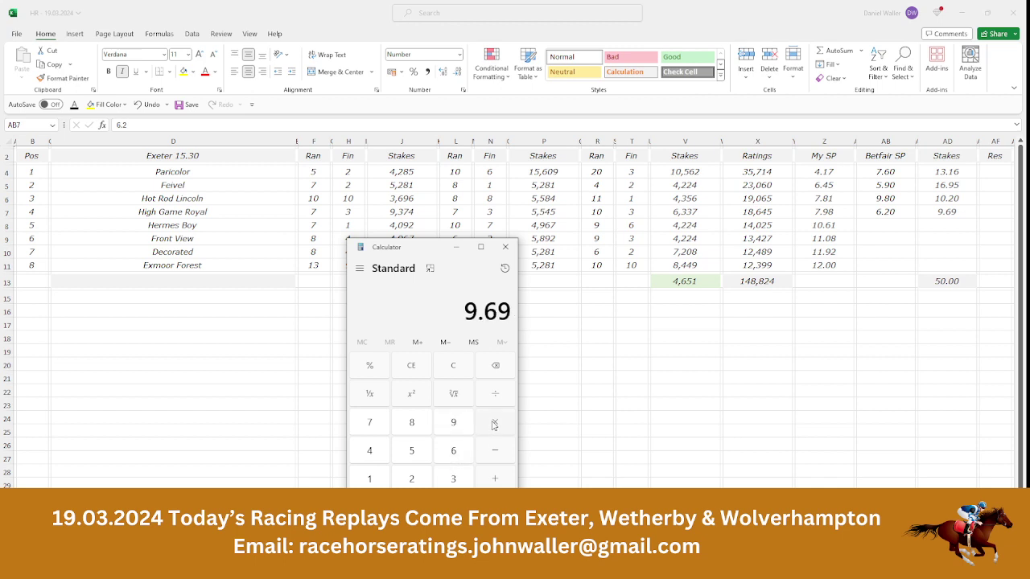
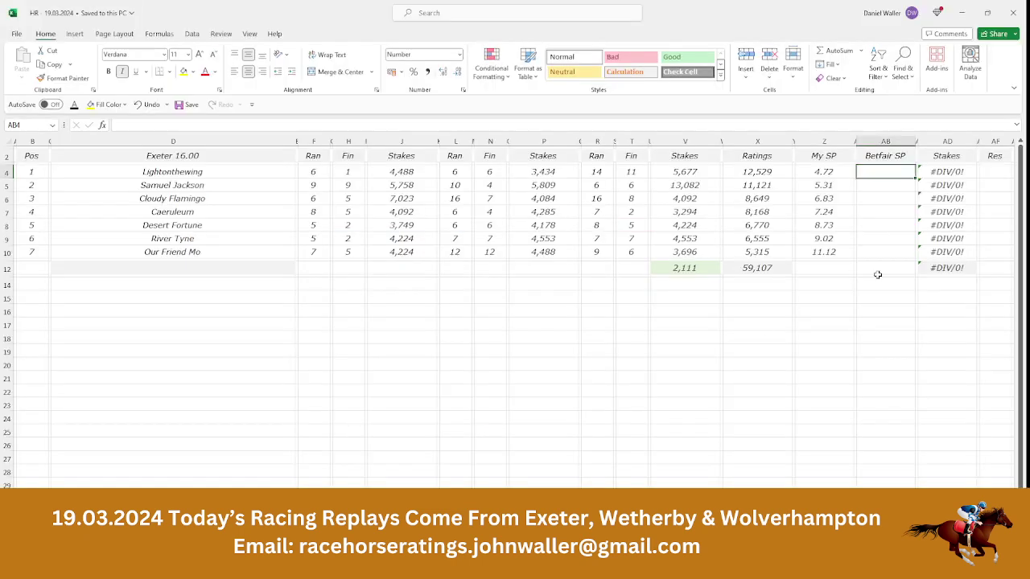
Step: In the Exeter 16.00 sheet, enter Betfair SPs of 6.6 for Lightonthewing and, from Matchbook, 18.5 for Samuel Jackson
text(6.6)
key(Tab)
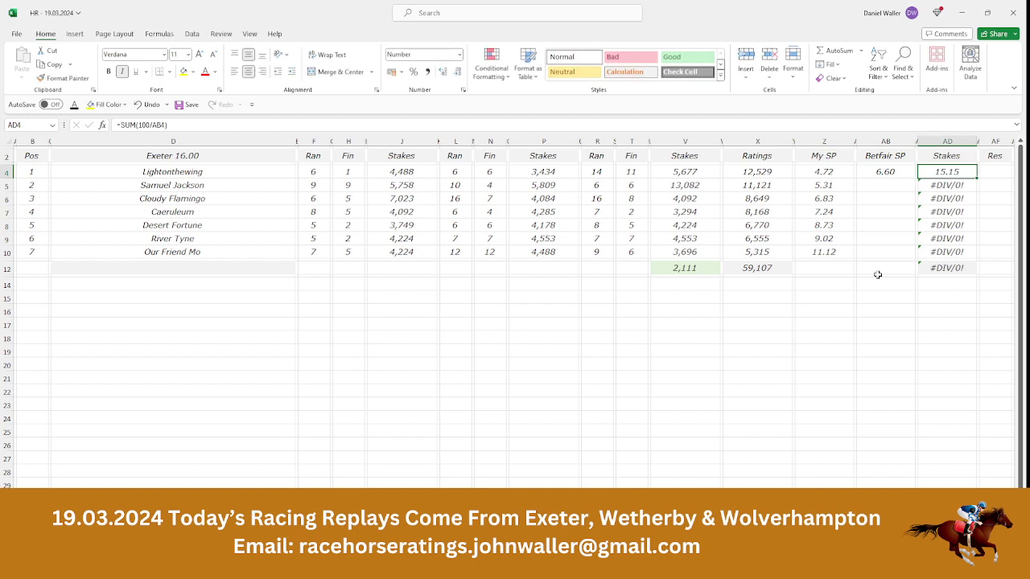
key(Down)
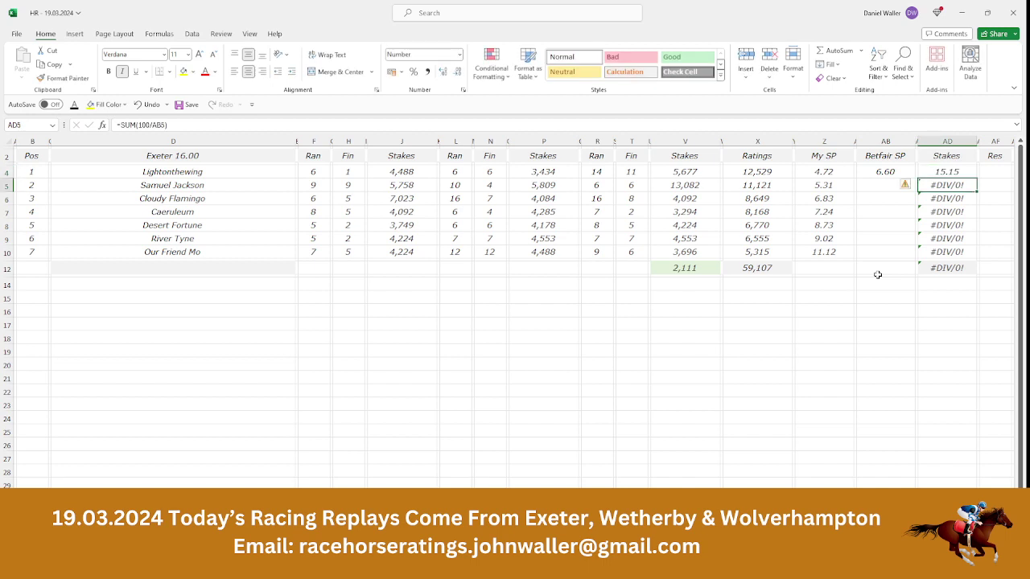
key(Left)
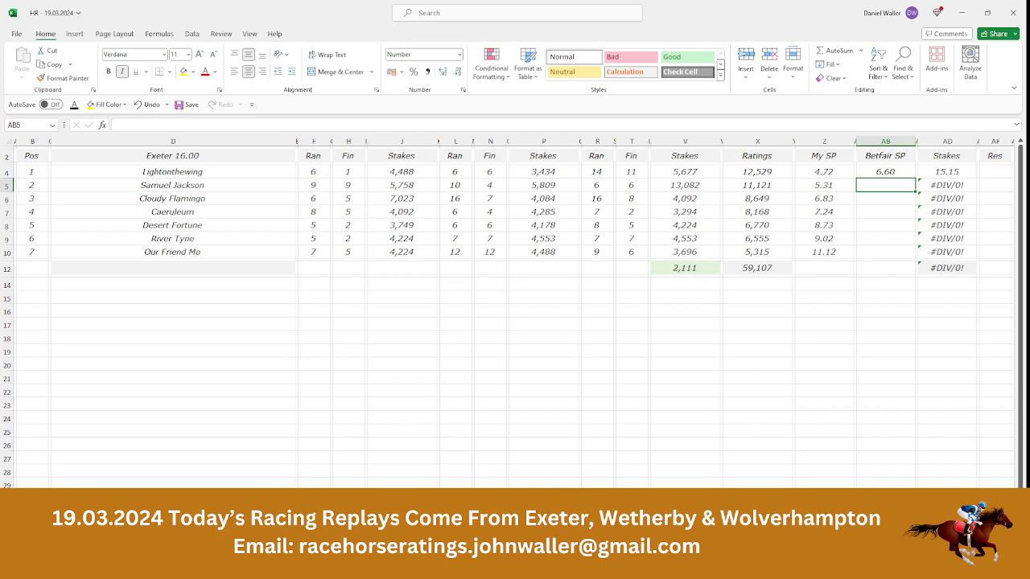
key(alt+Tab)
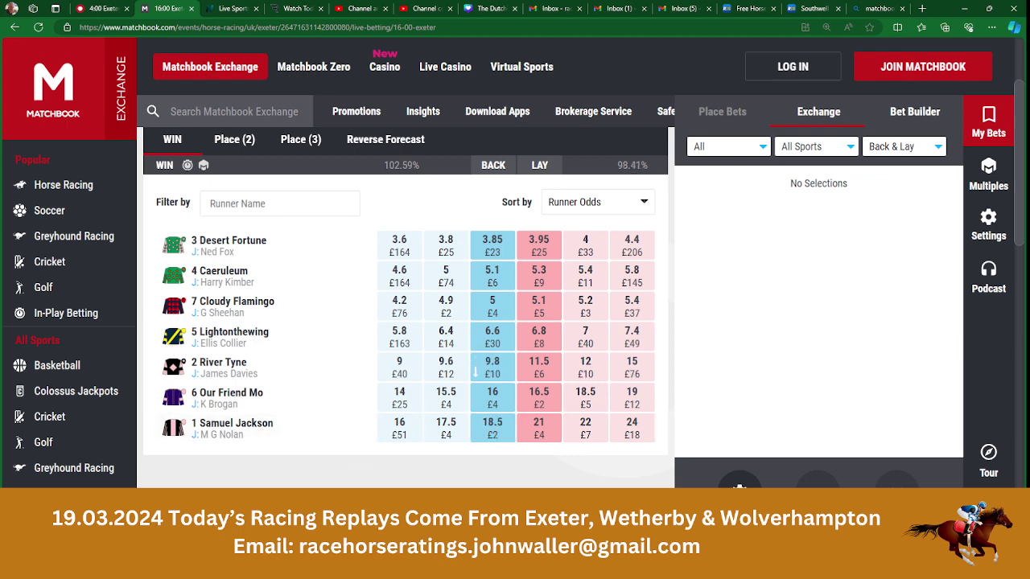
key(alt+Tab)
text(18)
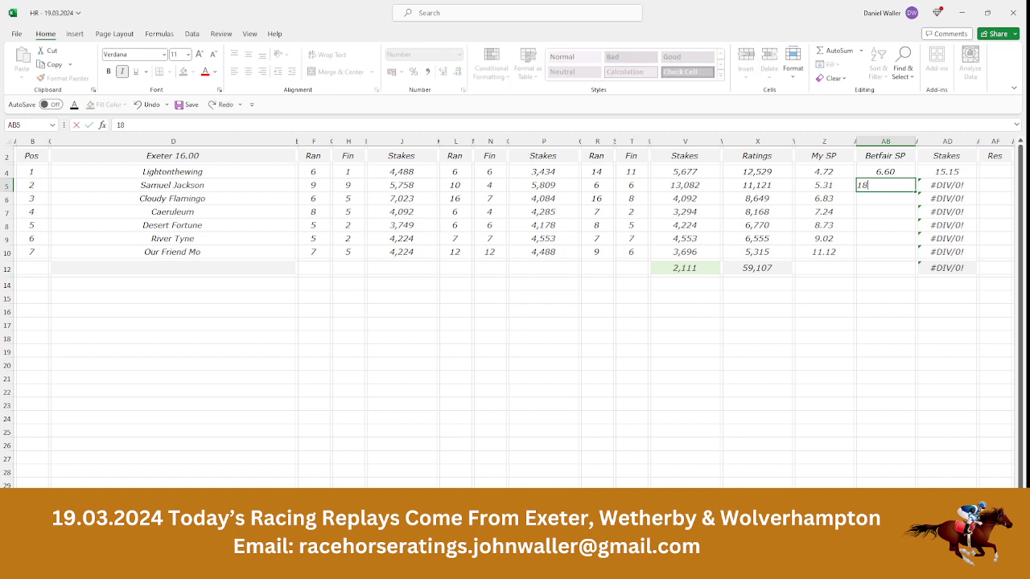
text(.5)
key(Tab)
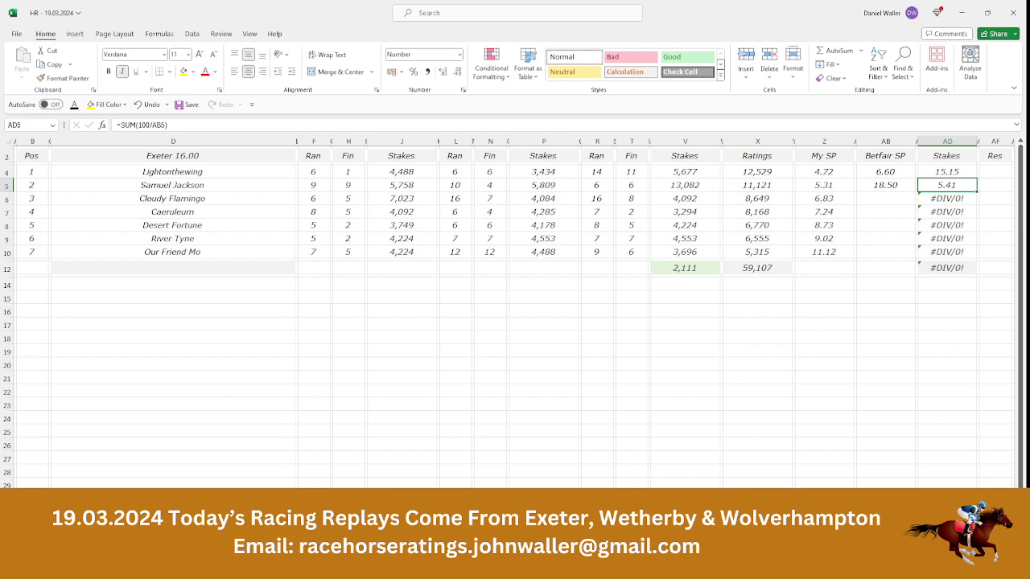
Step: Check Cloudy Flamingo's back odds on Matchbook and enter 5 as its Betfair SP in the Exeter 16.00 sheet
key(Down)
key(Left)
key(Left)
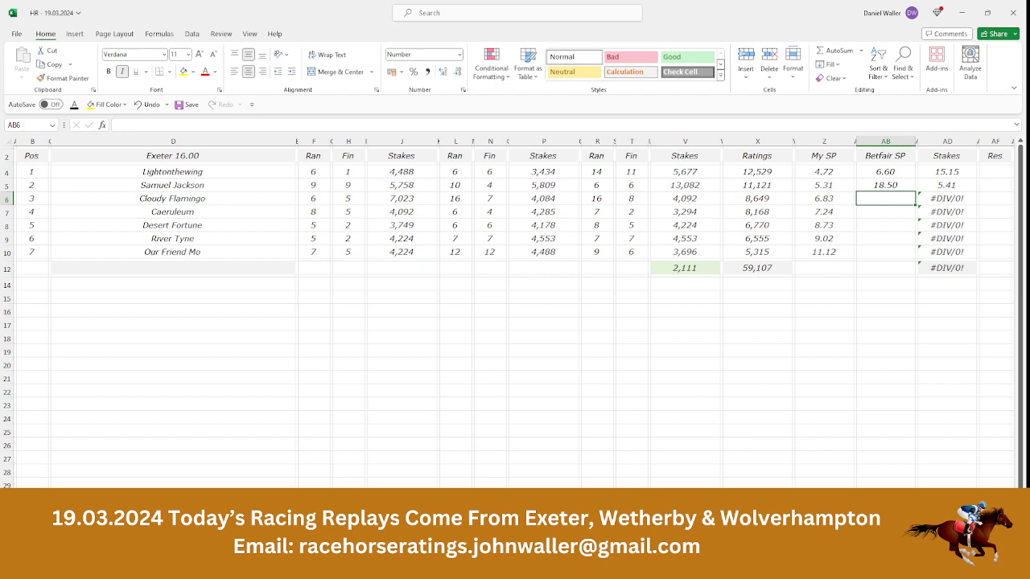
key(alt+Tab)
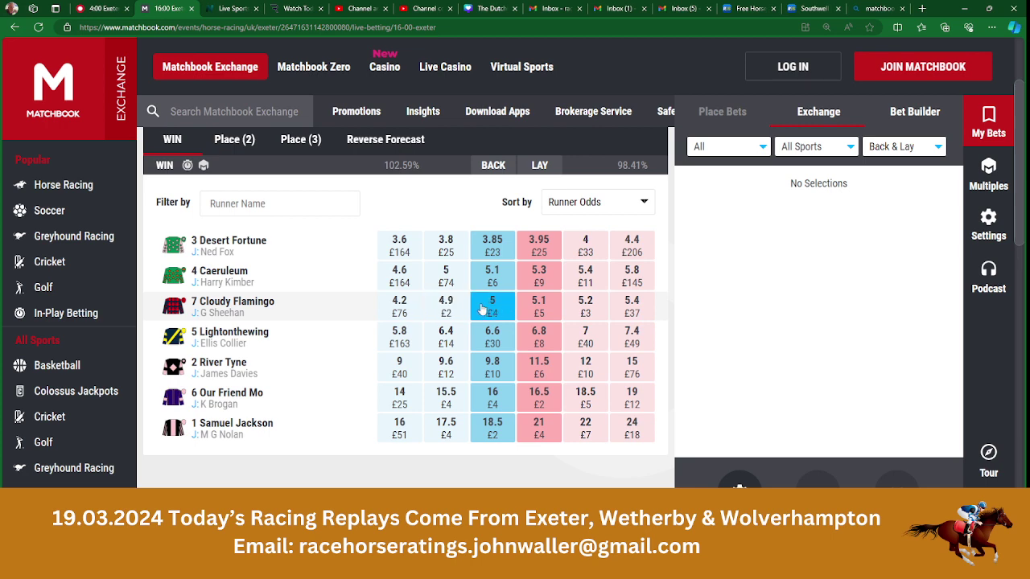
key(alt+Tab)
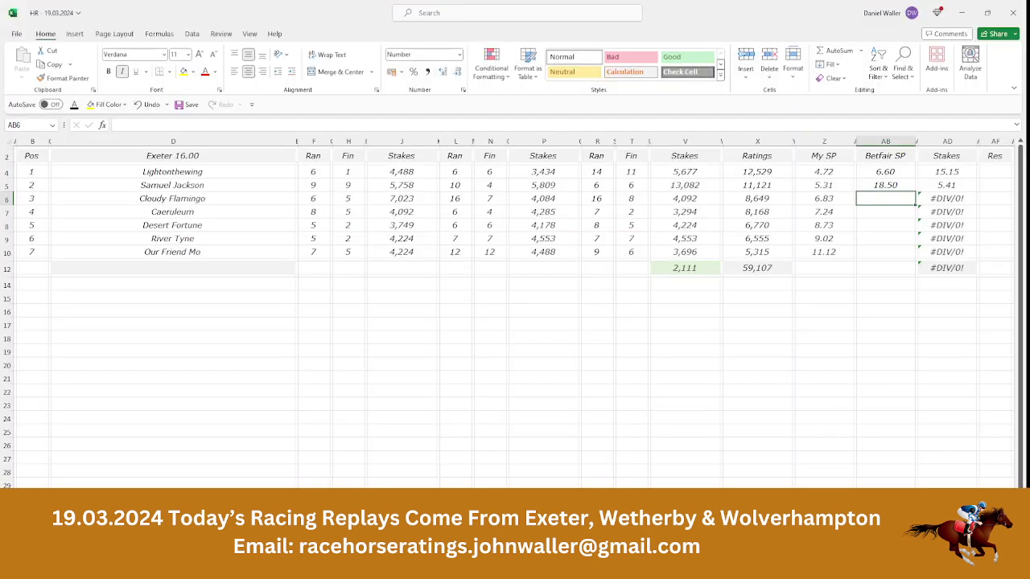
text(5)
key(Tab)
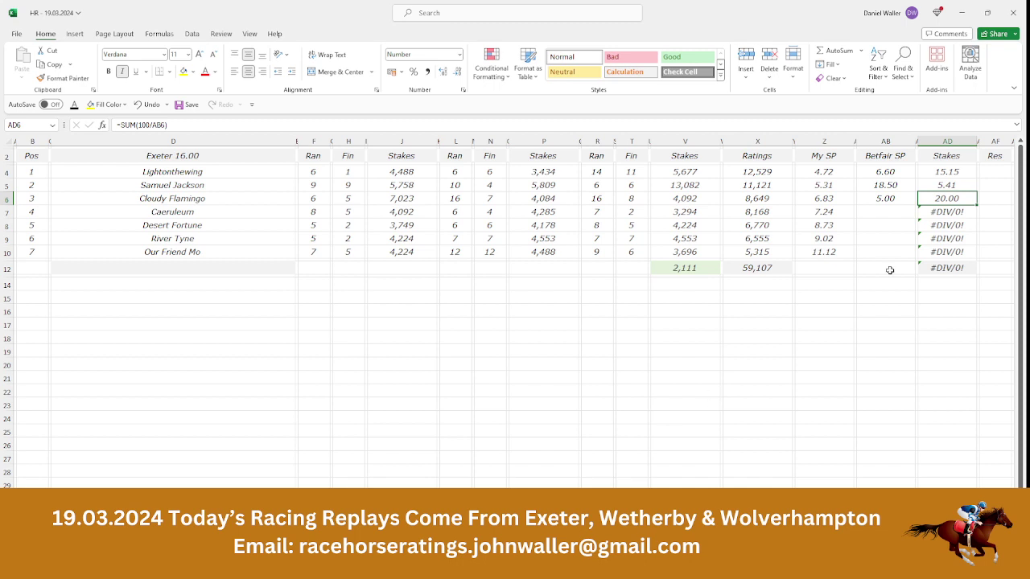
Step: Total the top three stakes, check Caeruleum's back odds on Matchbook and enter 5.1 as its Betfair SP
drag(938, 172, 939, 197)
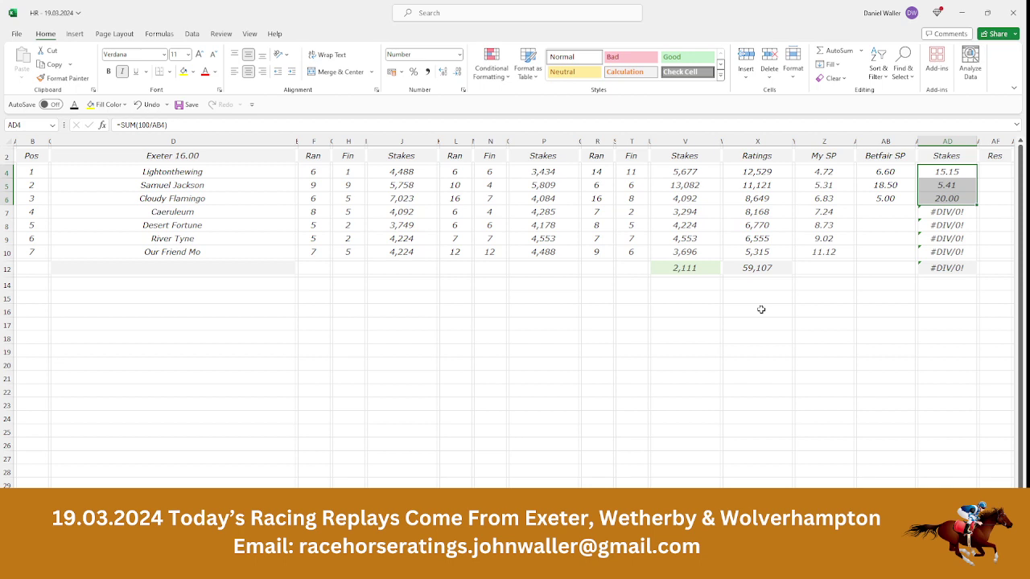
click(882, 212)
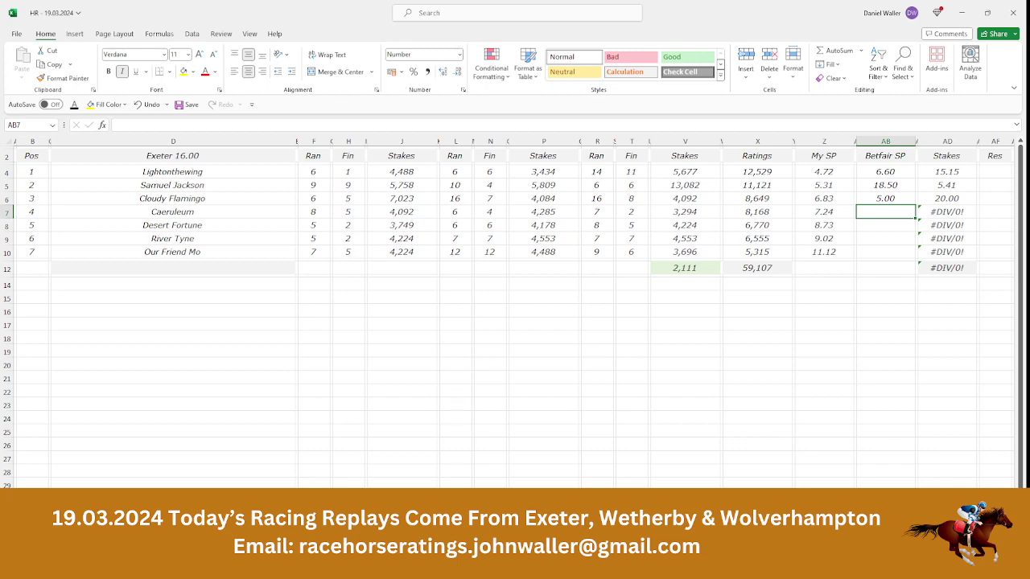
click(415, 564)
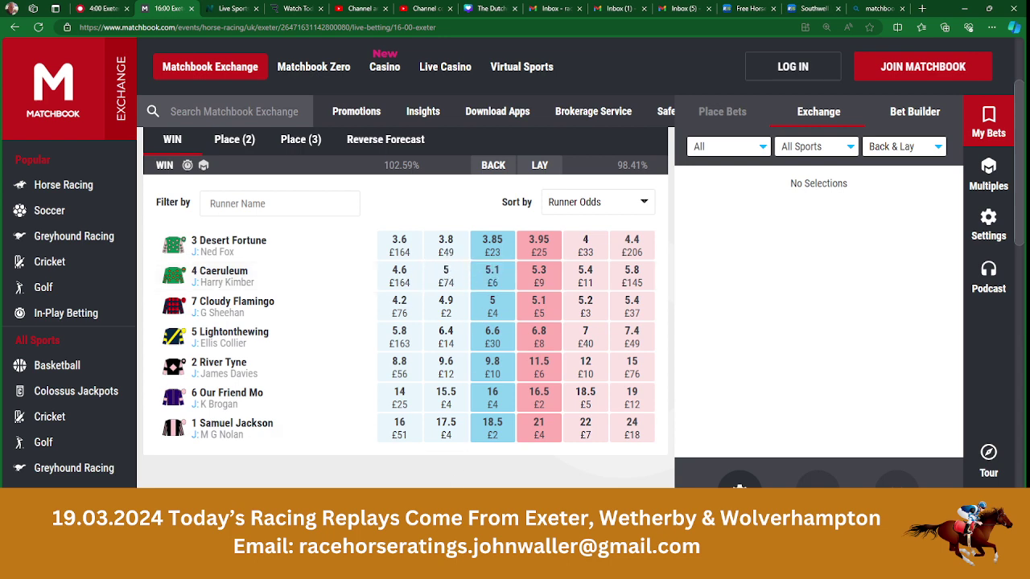
key(alt+Tab)
text(5.1)
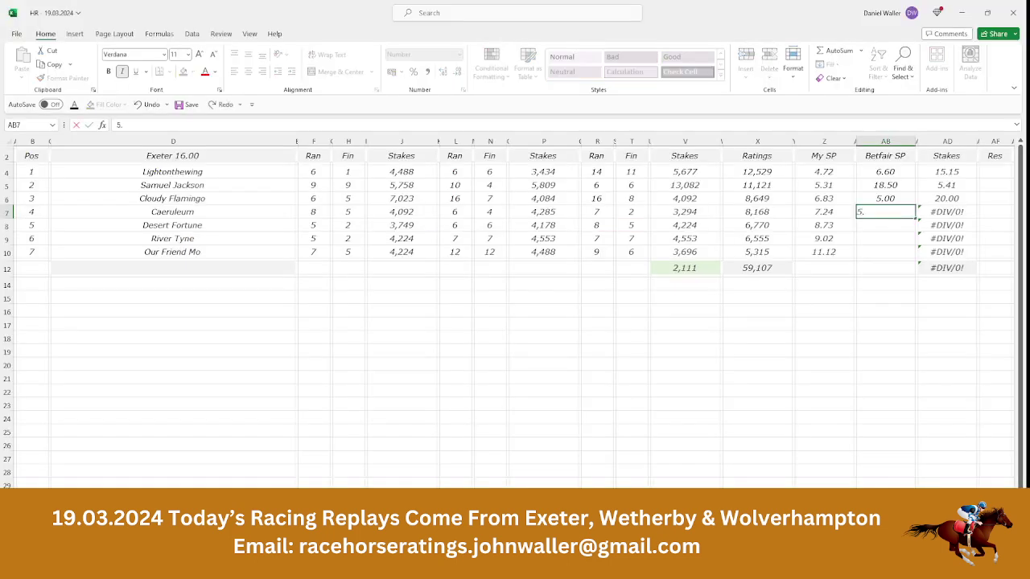
key(Right)
key(Right)
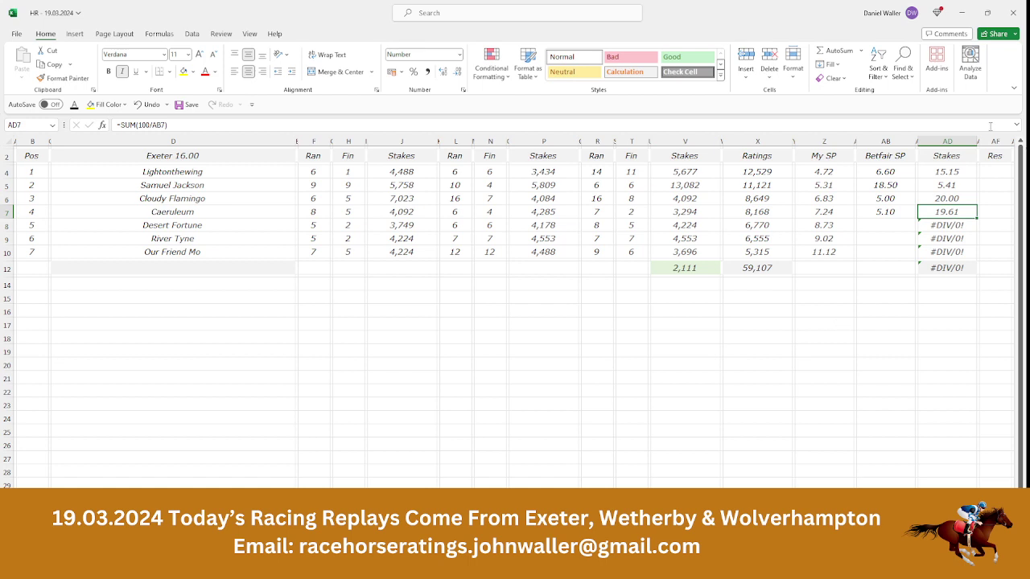
Step: Select the top three Exeter 16.00 stakes to total them, and overwrite Caeruleum's stake with 9.44
drag(939, 176, 939, 198)
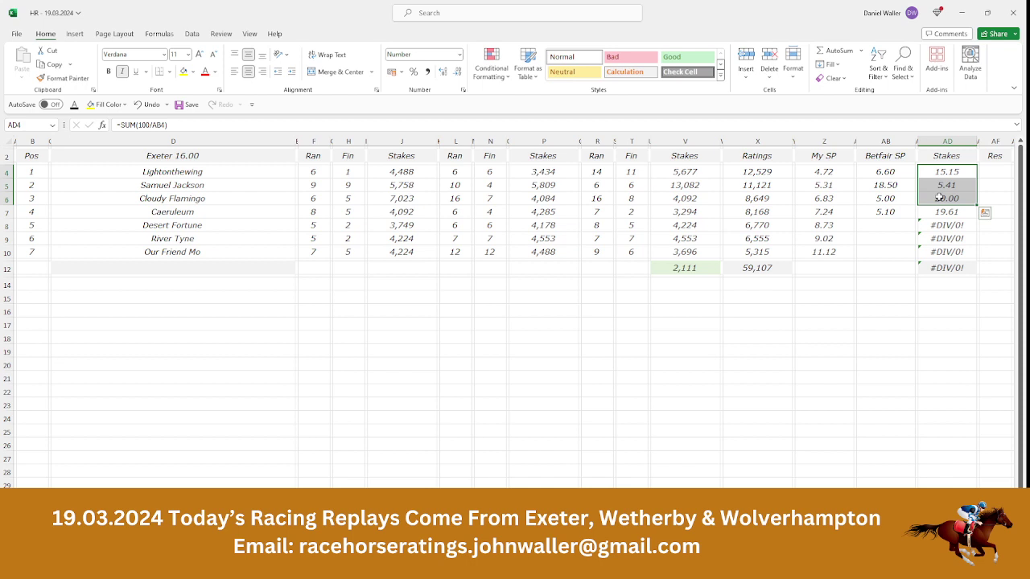
click(947, 211)
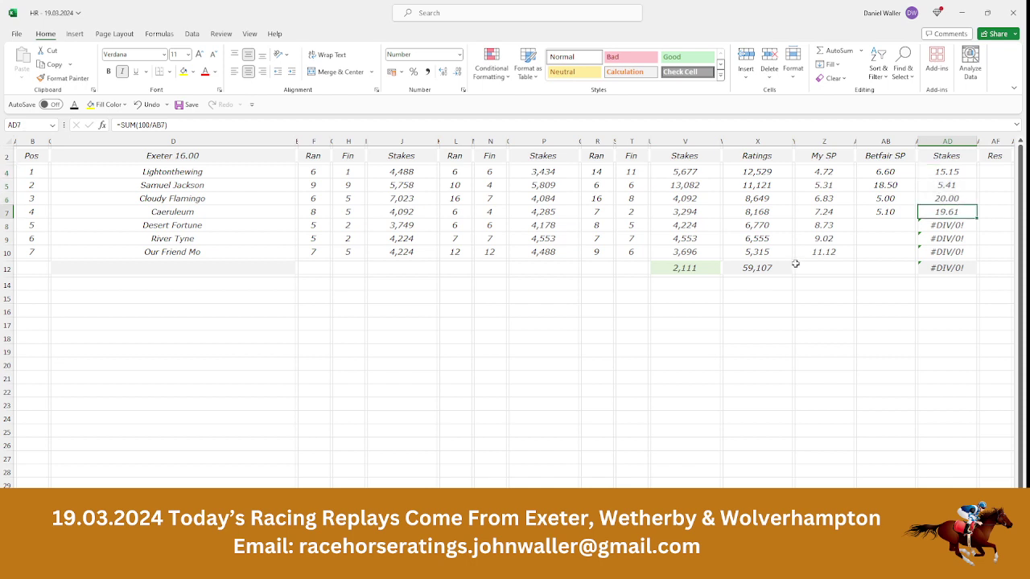
text(9.44)
key(Return)
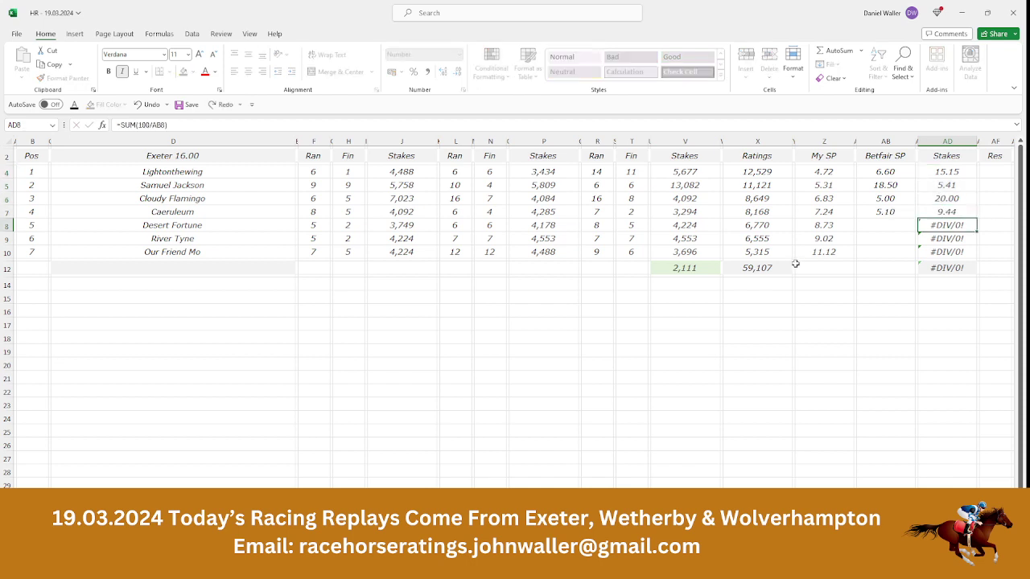
Step: Clear the stakes of Desert Fortune, River Tyne and Our Friend Mo in the Exeter 16.00 sheet
key(BackSpace)
key(Return)
key(BackSpace)
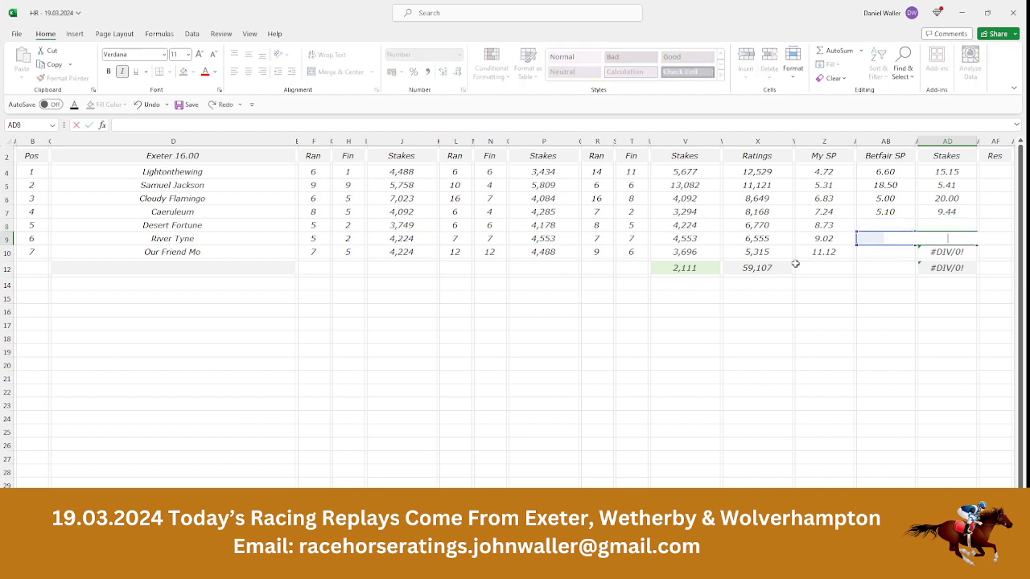
key(Return)
key(BackSpace)
key(Up)
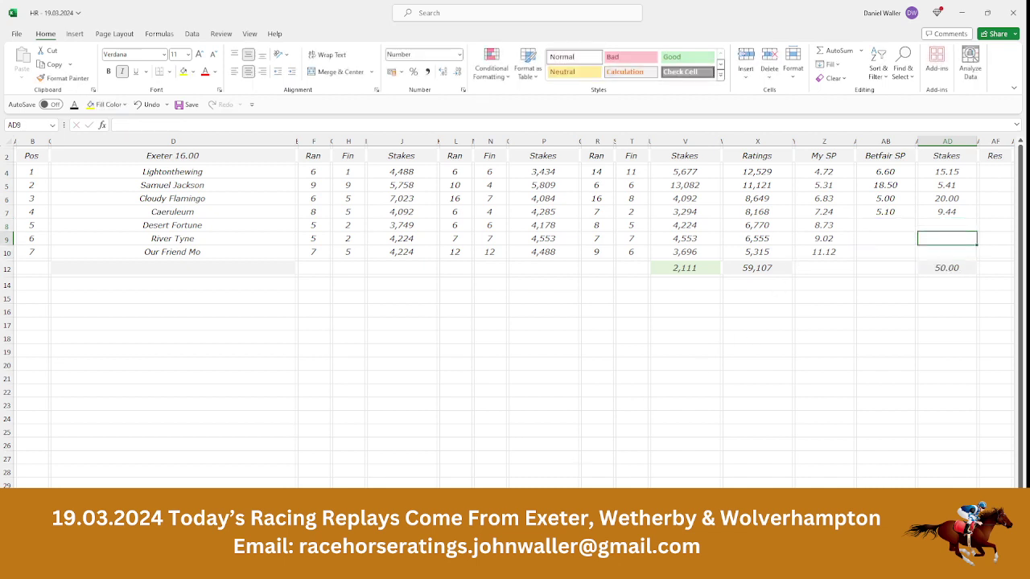
Step: Work out Caeruleum's return in Calculator by multiplying the 9.44 stake by odds of 5.1
key(alt+Tab)
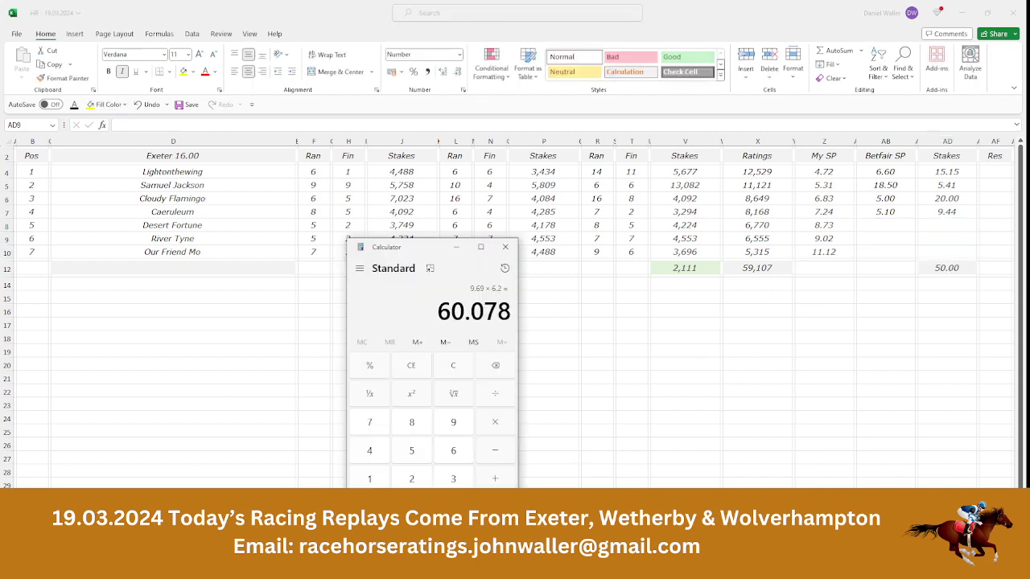
click(454, 424)
click(453, 507)
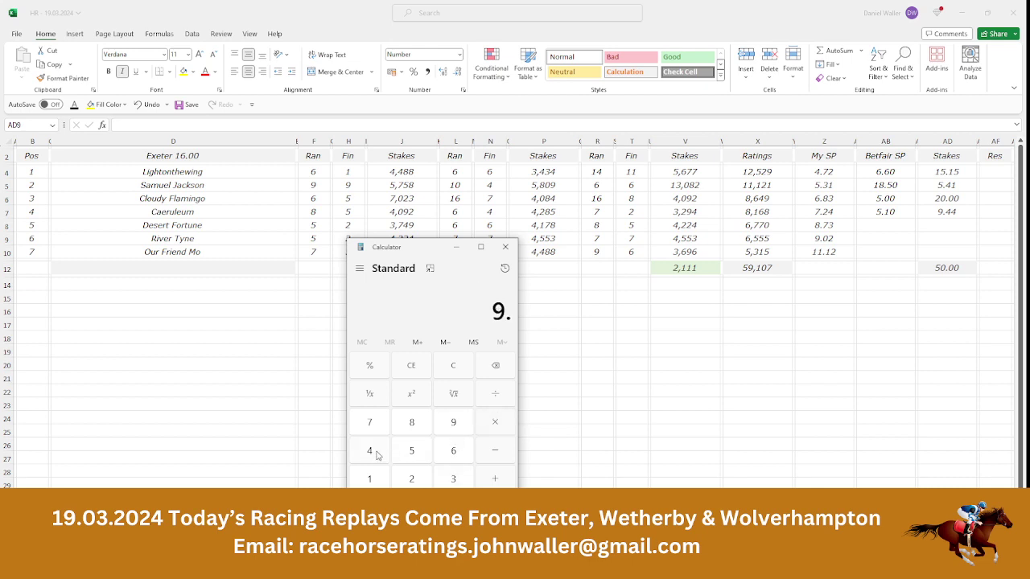
double_click(376, 455)
click(495, 425)
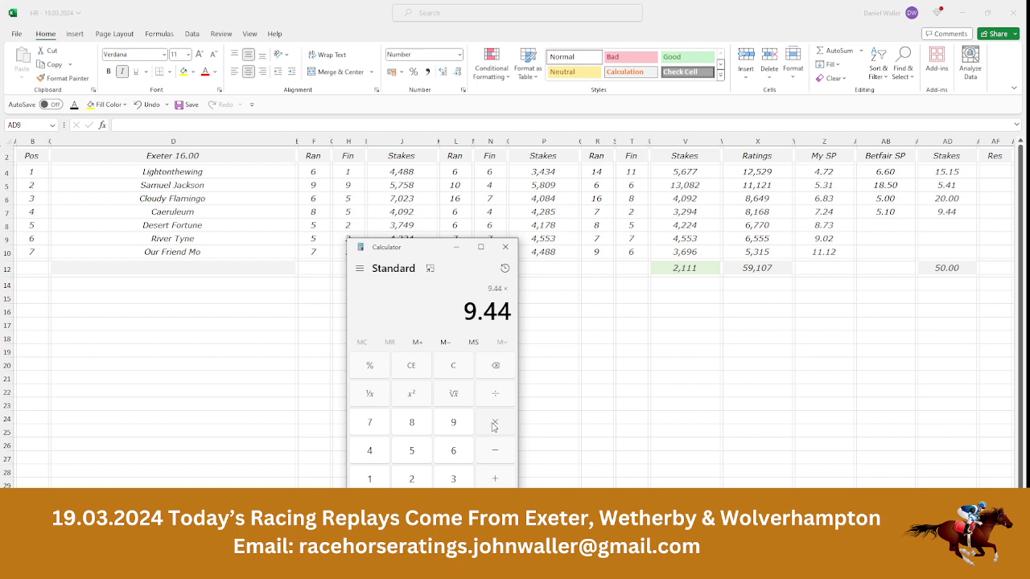
click(413, 451)
click(453, 507)
click(370, 479)
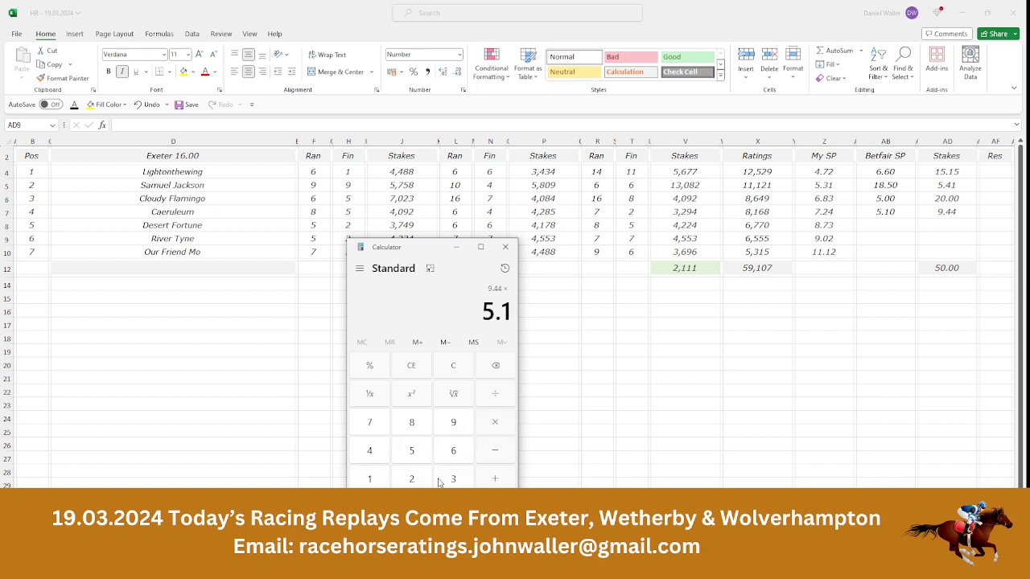
click(495, 507)
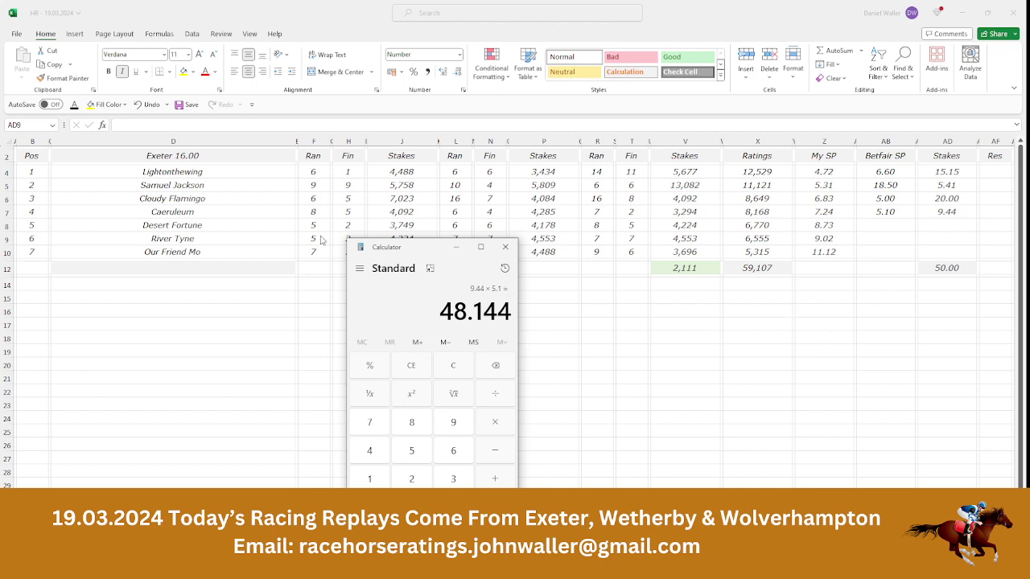
Step: Return to the Exeter 16.00 sheet, go through the four staked horses' names and save the workbook
click(233, 210)
click(233, 210)
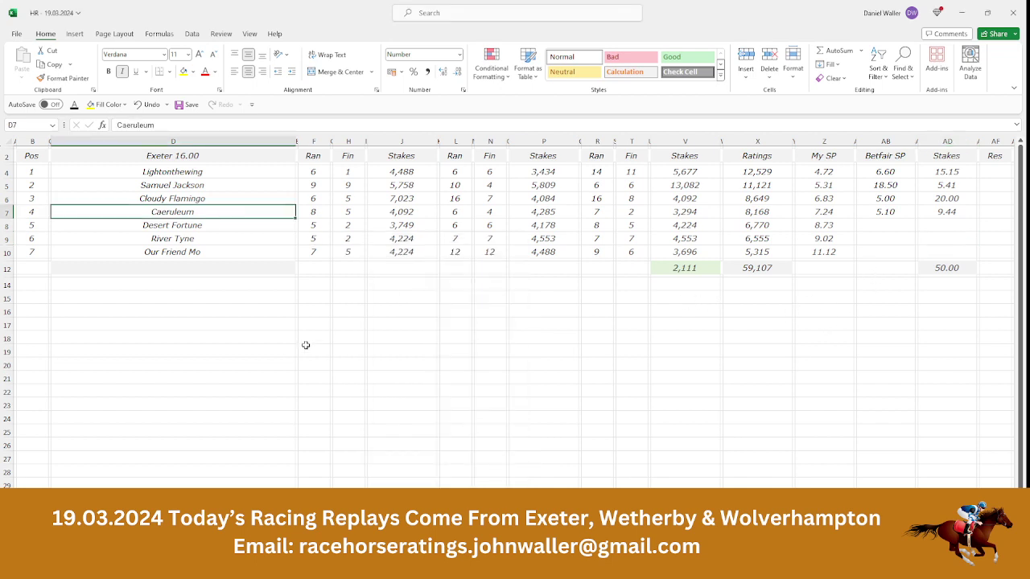
key(Up)
key(Up)
key(Up)
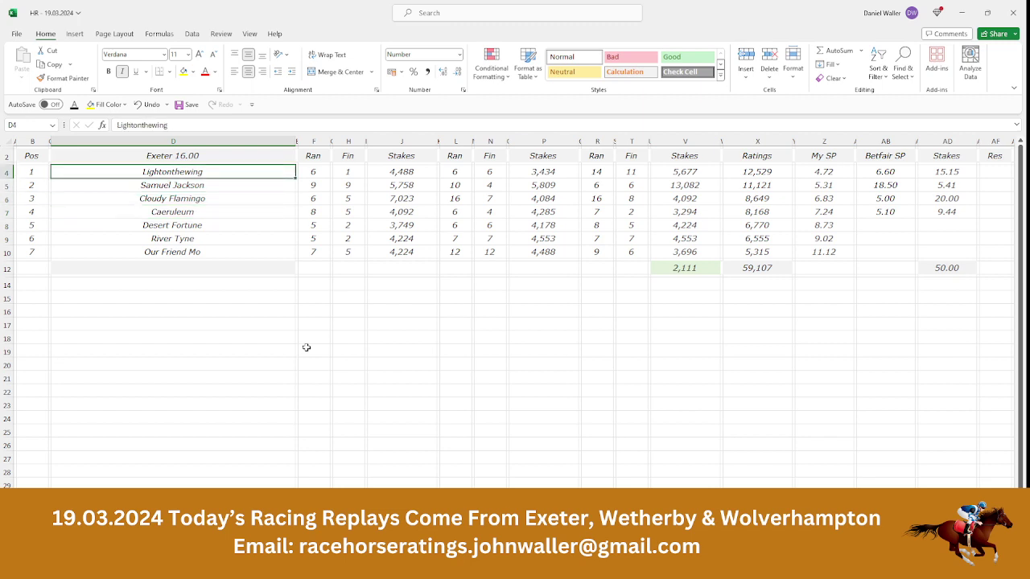
key(Down)
key(Down)
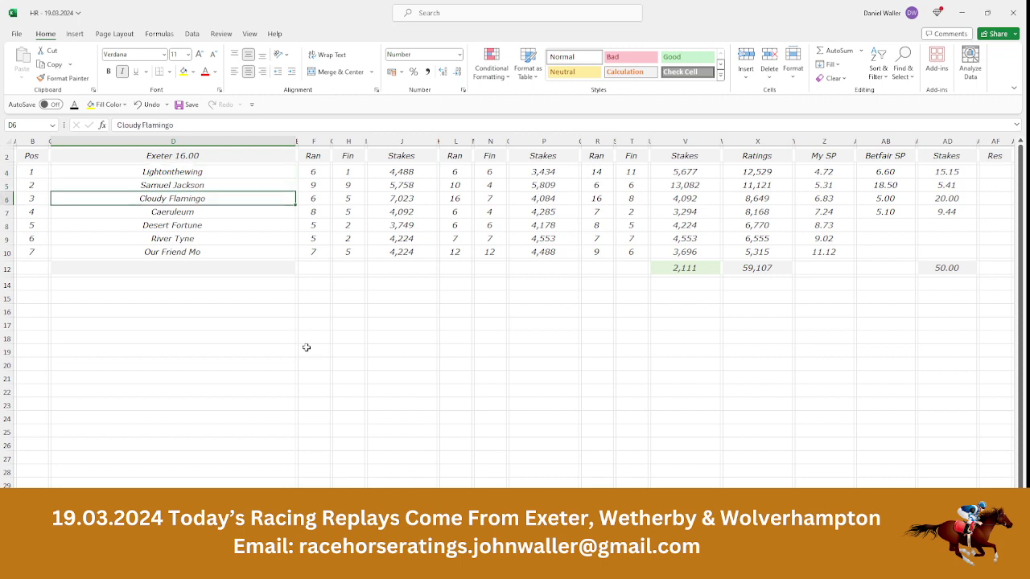
key(Down)
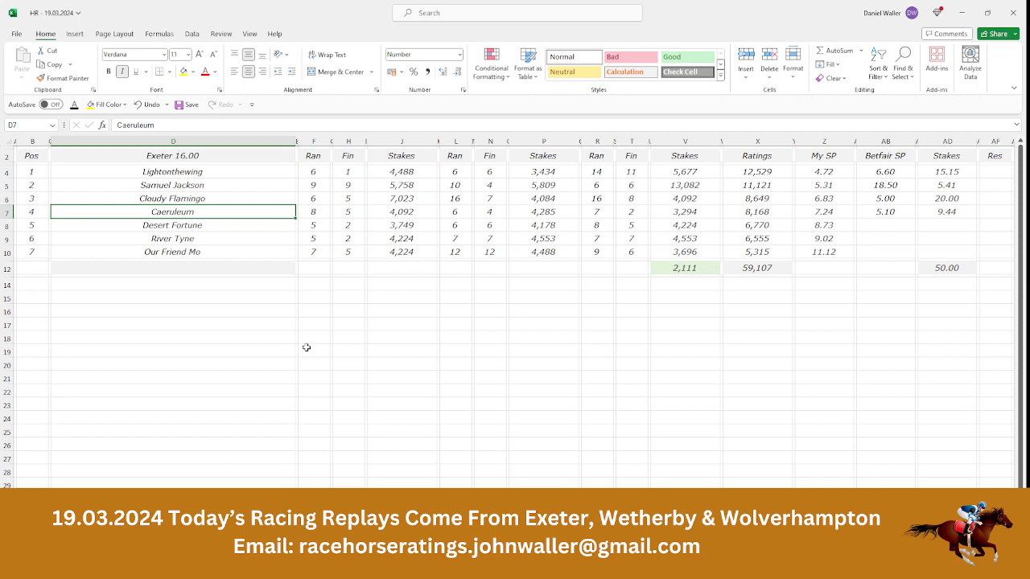
click(34, 156)
click(186, 106)
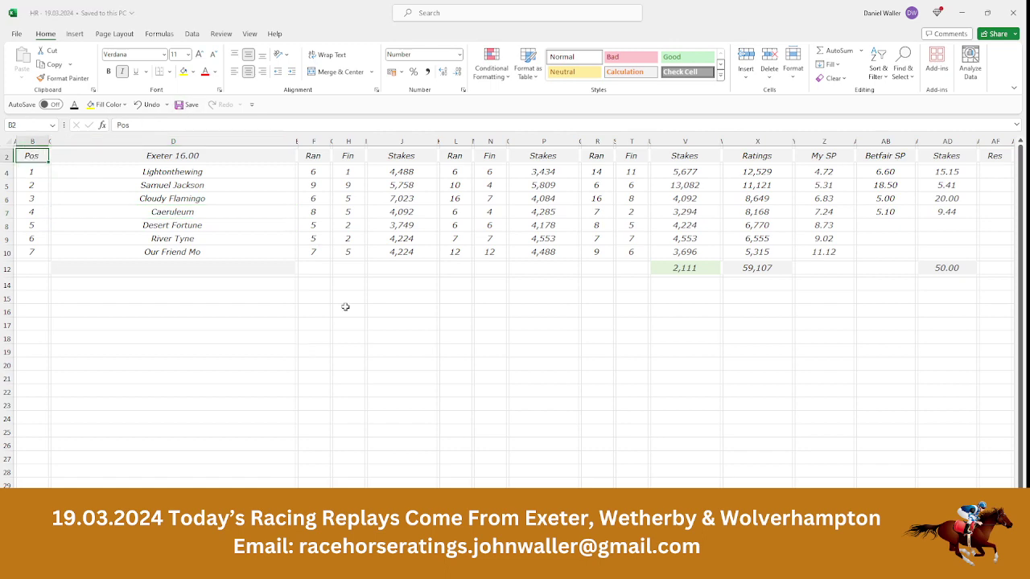
Step: Look up the Exeter 4:30 racecard on Racing Post and go to the Exeter 16.30 sheet in Excel
key(alt+Tab)
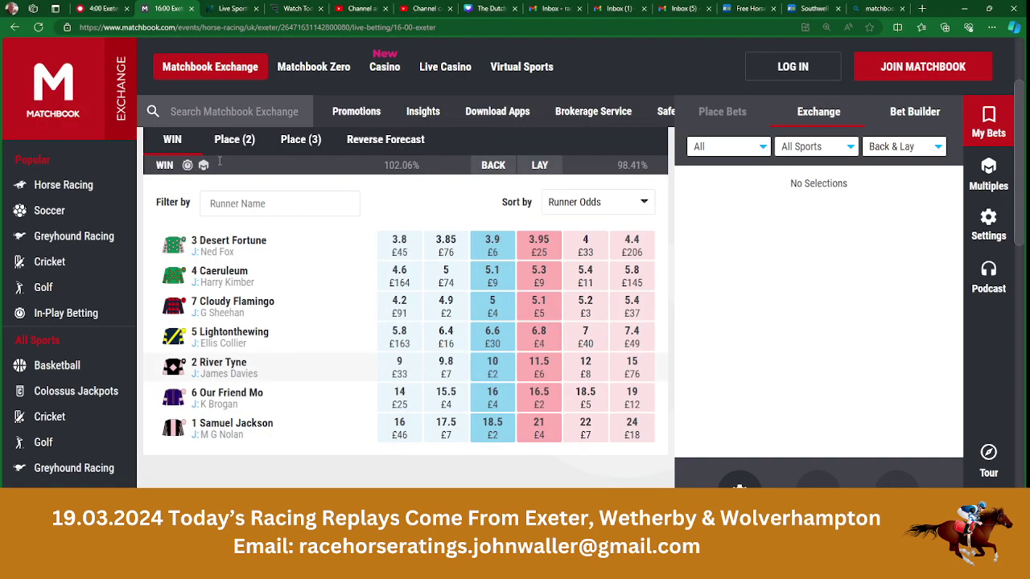
click(104, 12)
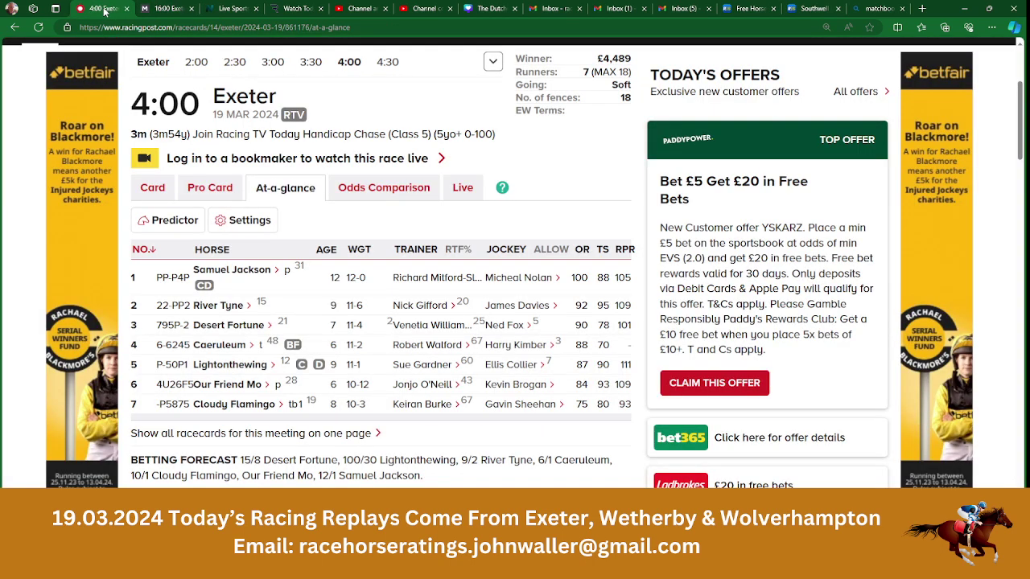
click(388, 64)
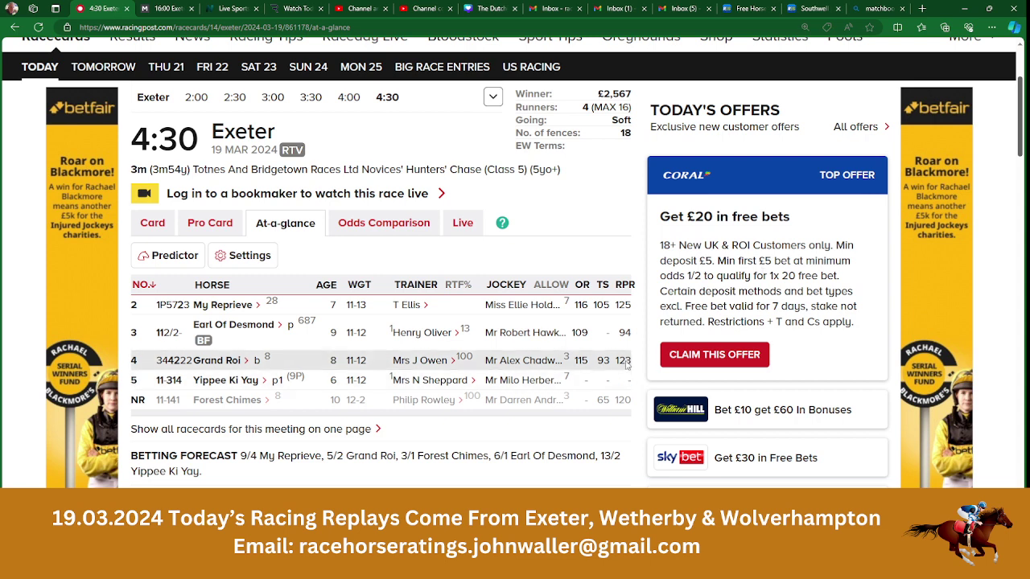
key(alt+Tab)
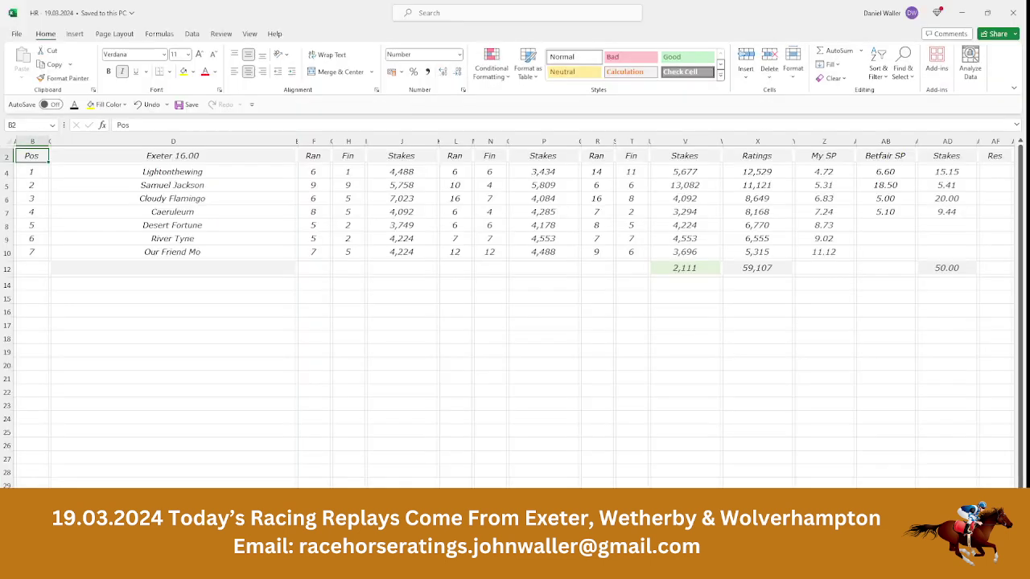
key(ctrl+Page_Down)
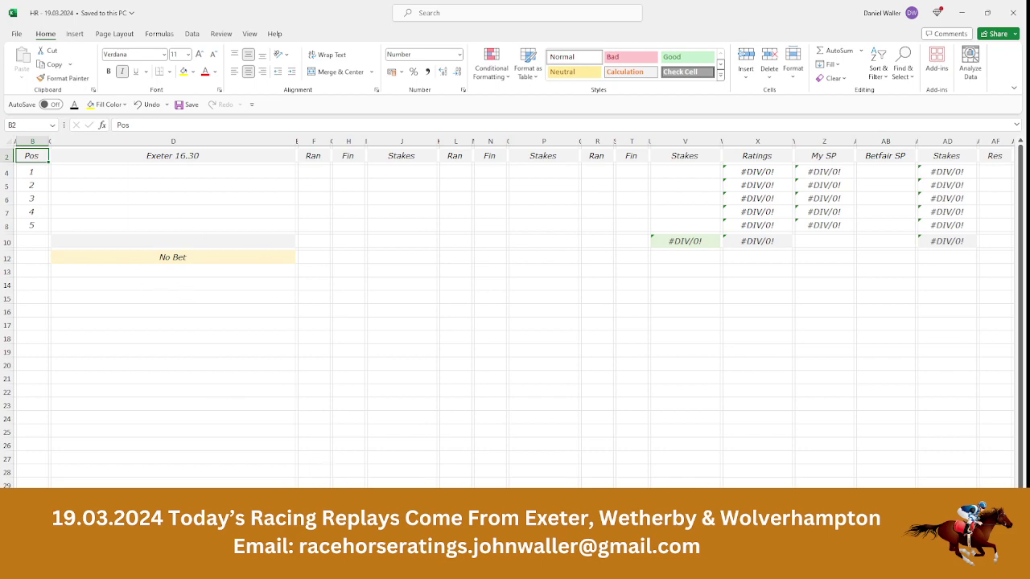
Step: Check Yippee Ki Yay's race record on Racing Post, close it and glance back at the Exeter 16.30 sheet
key(alt+Tab)
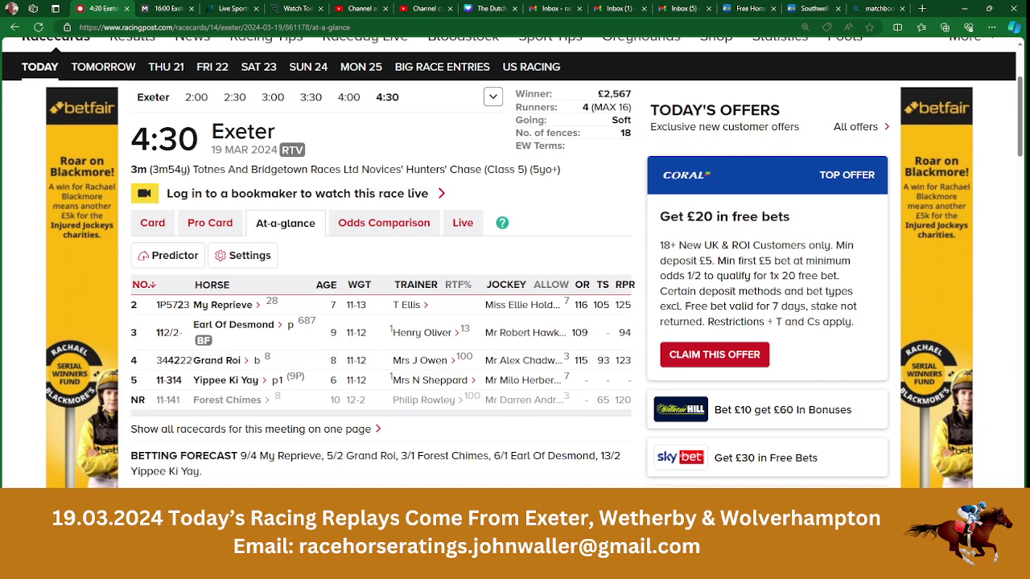
click(239, 383)
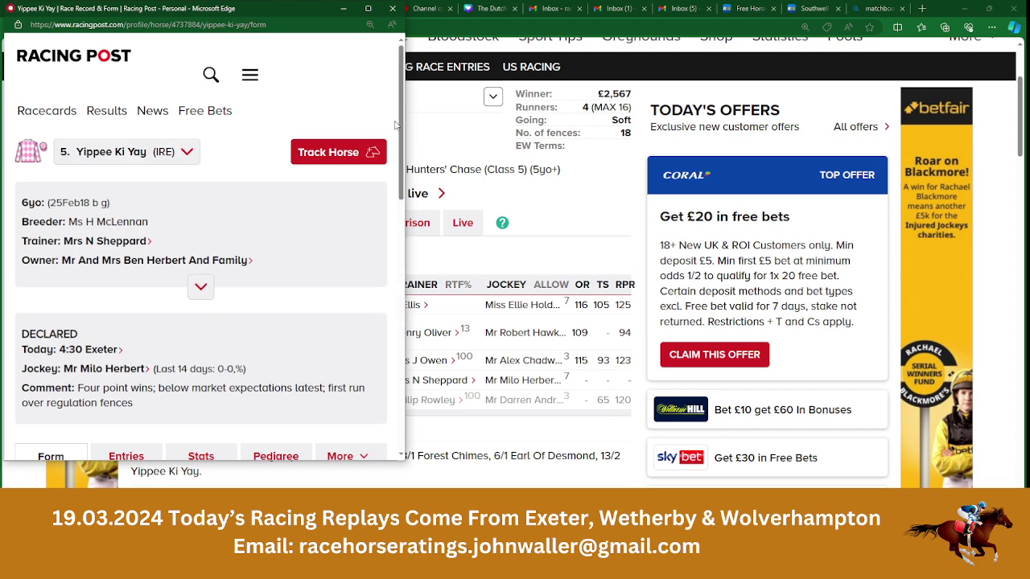
drag(399, 107, 420, 246)
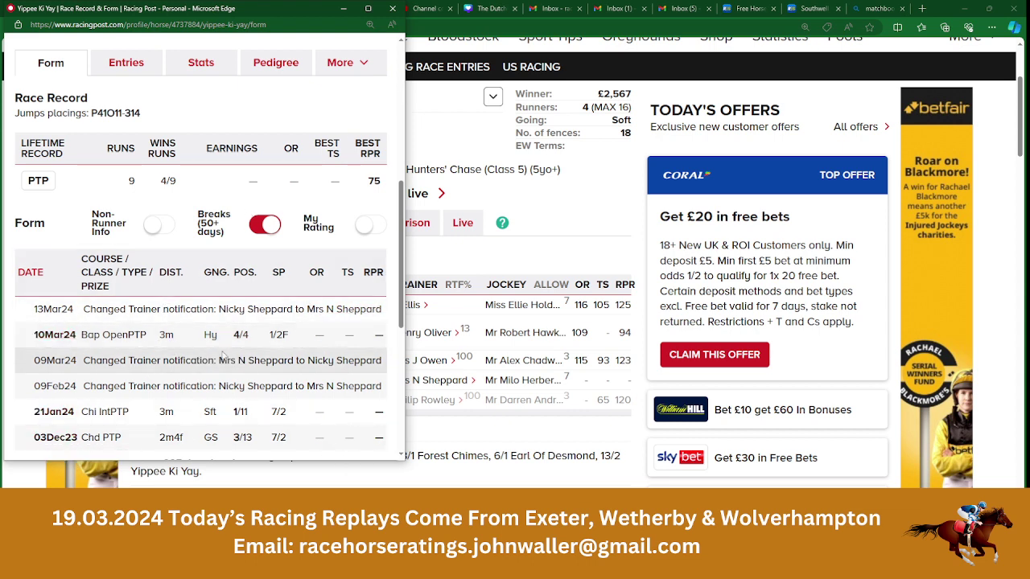
click(392, 8)
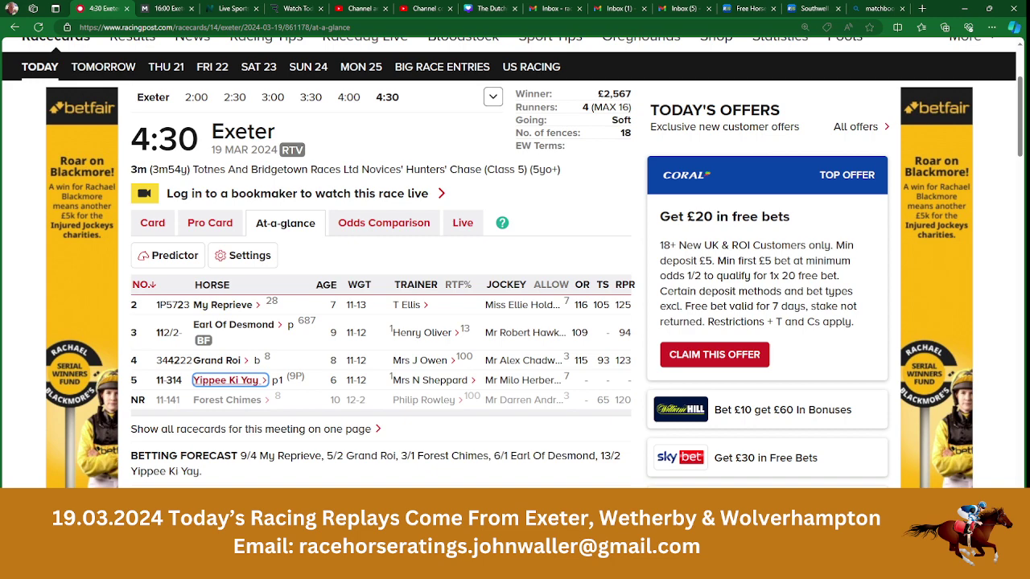
mouse_move(432, 563)
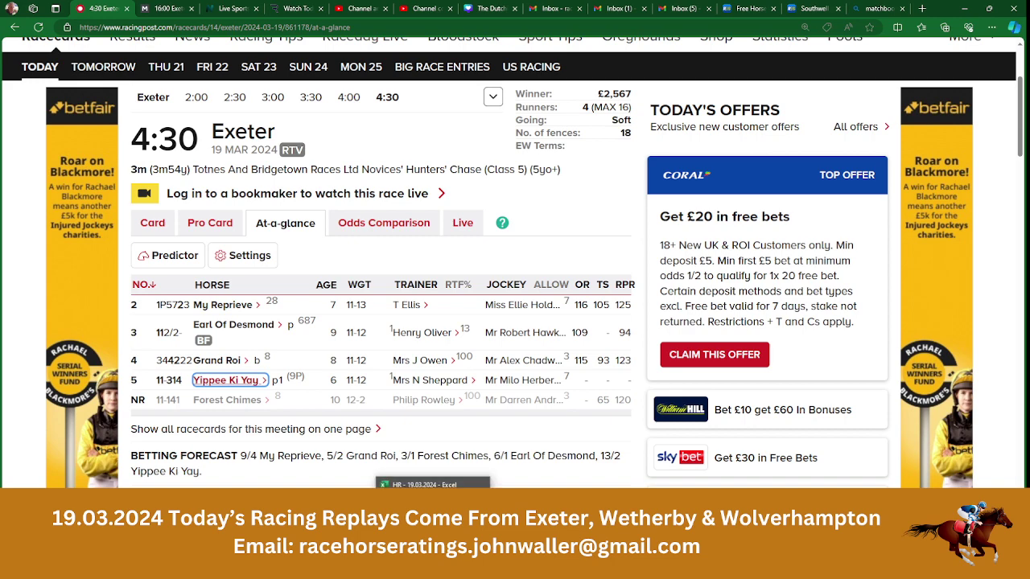
click(432, 564)
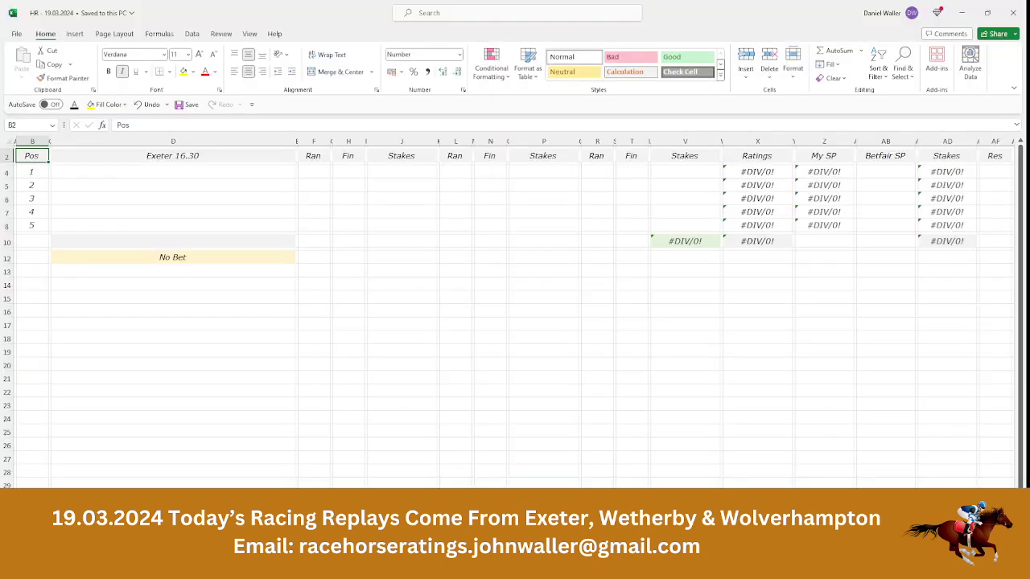
click(432, 563)
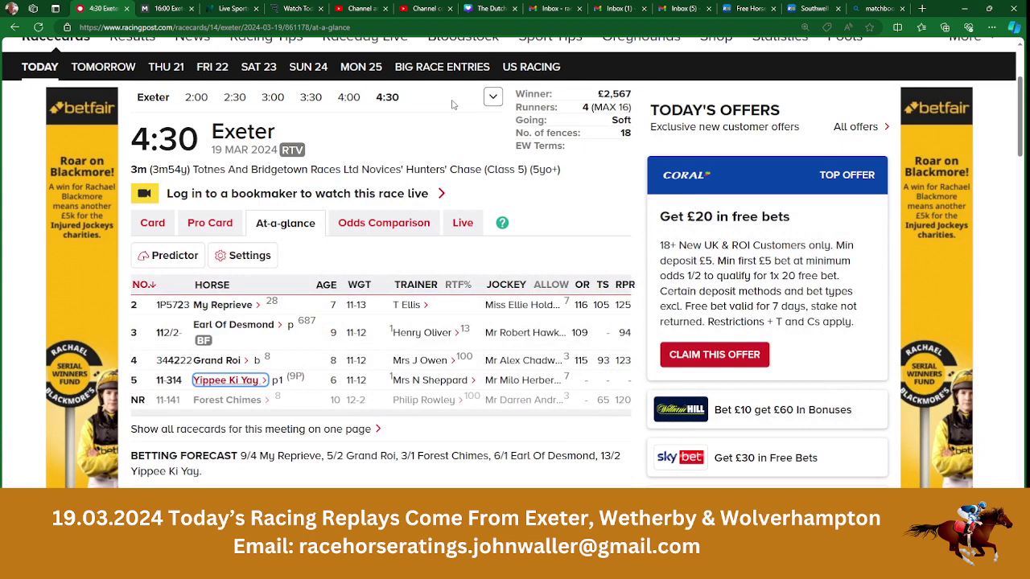
Step: Open the day's Wetherby racecards on Racing Post in the At-a-Glance view and examine the 2:15 race
click(493, 97)
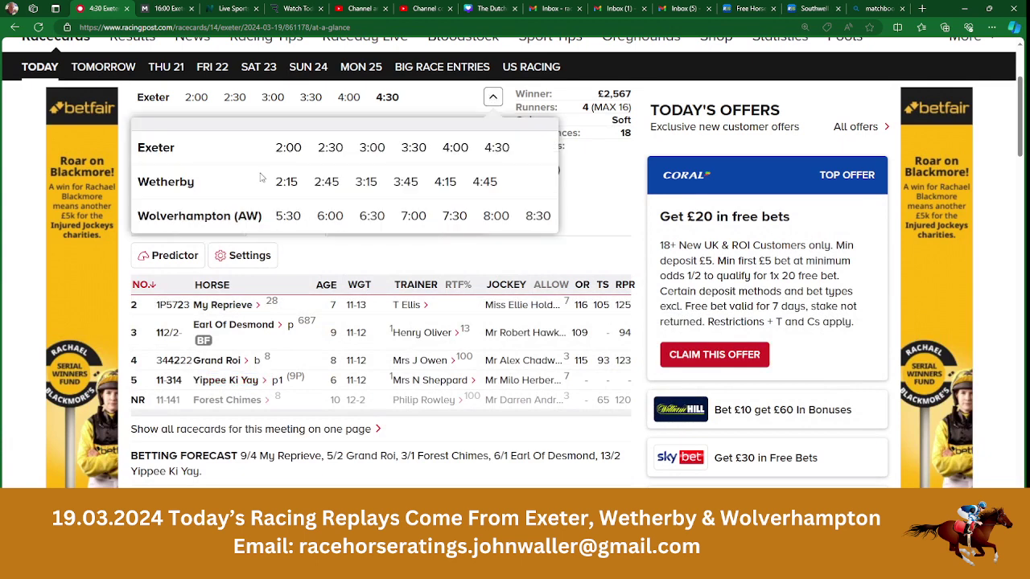
click(176, 184)
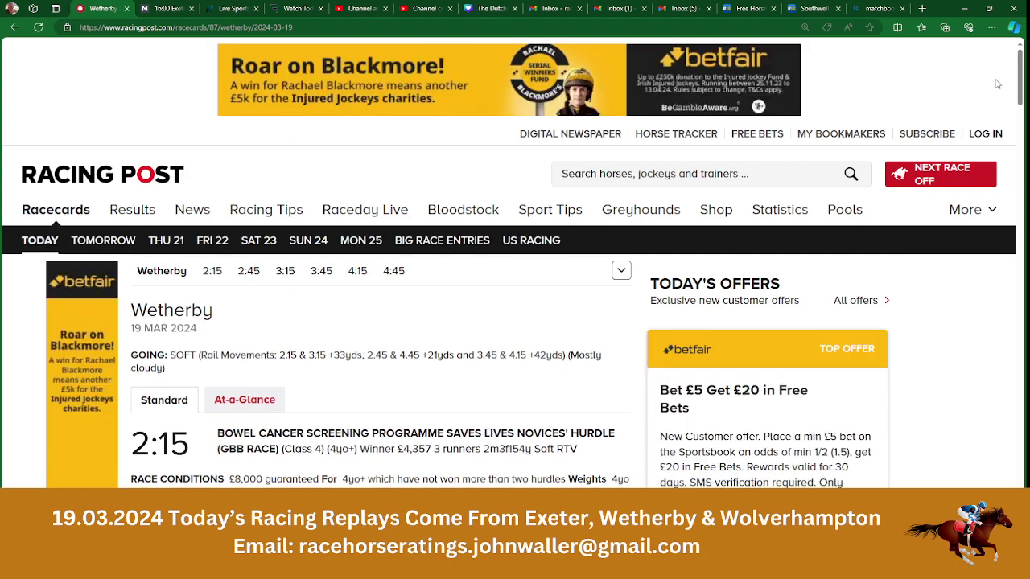
scroll(1023, 83, down, 3)
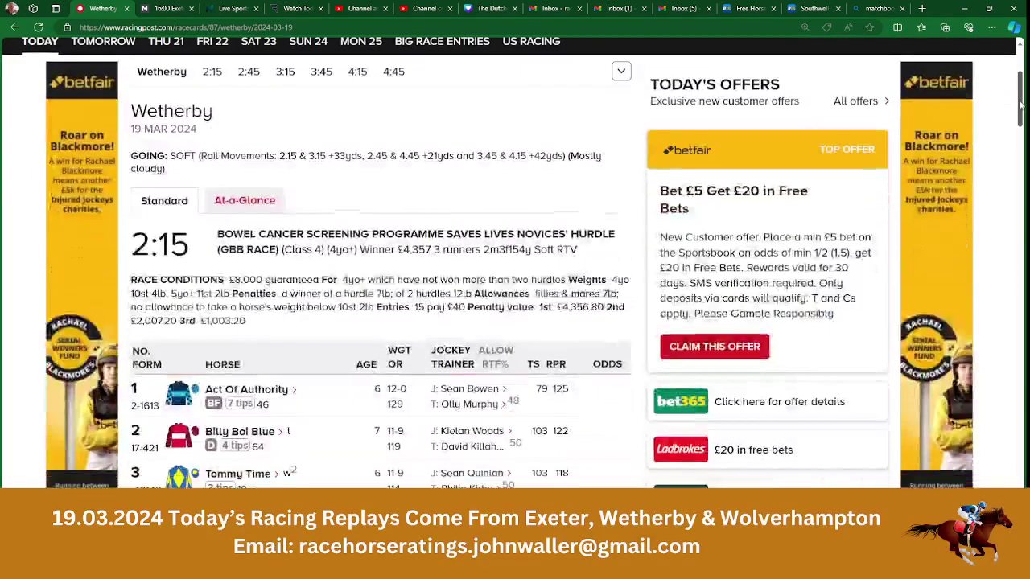
click(243, 203)
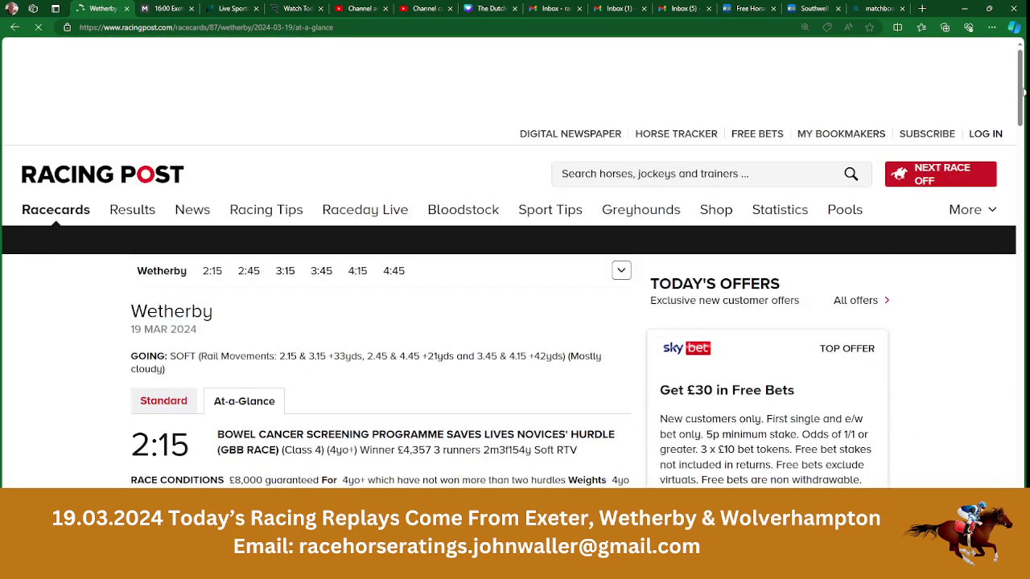
scroll(1023, 92, down, 3)
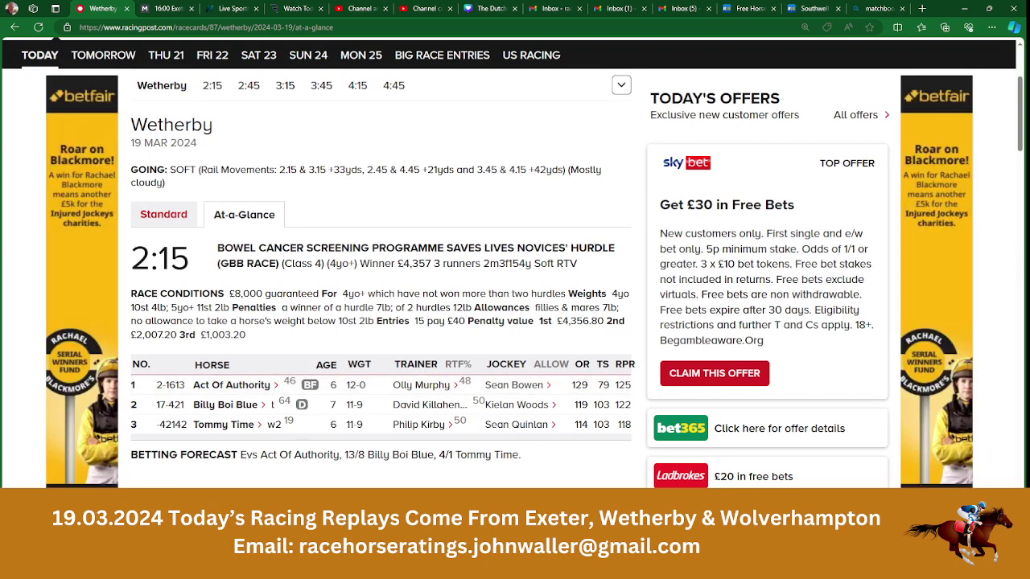
Step: Switch back to Excel, save the workbook and go to the Wetherby 14.15 sheet
key(alt+Tab)
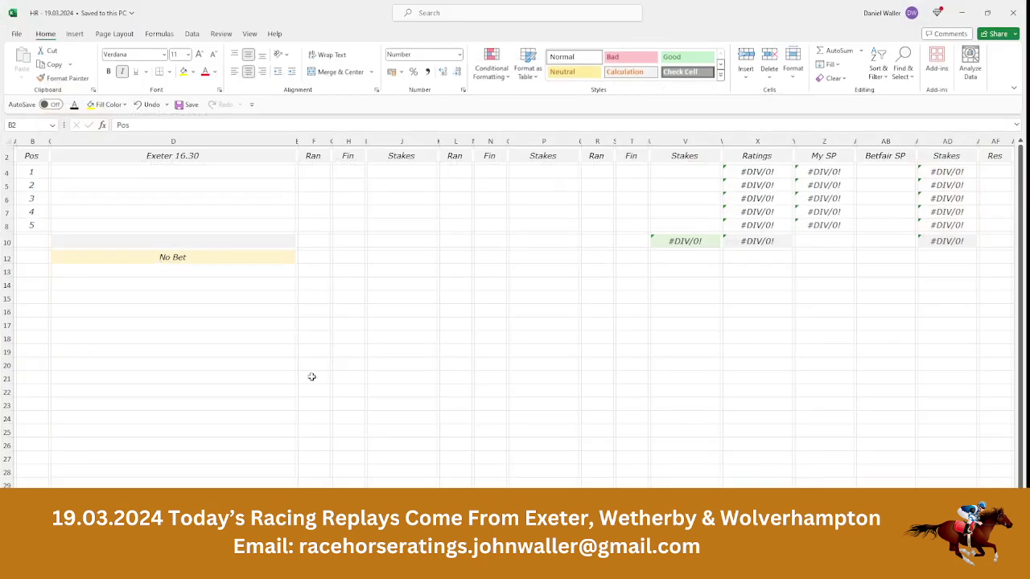
click(30, 154)
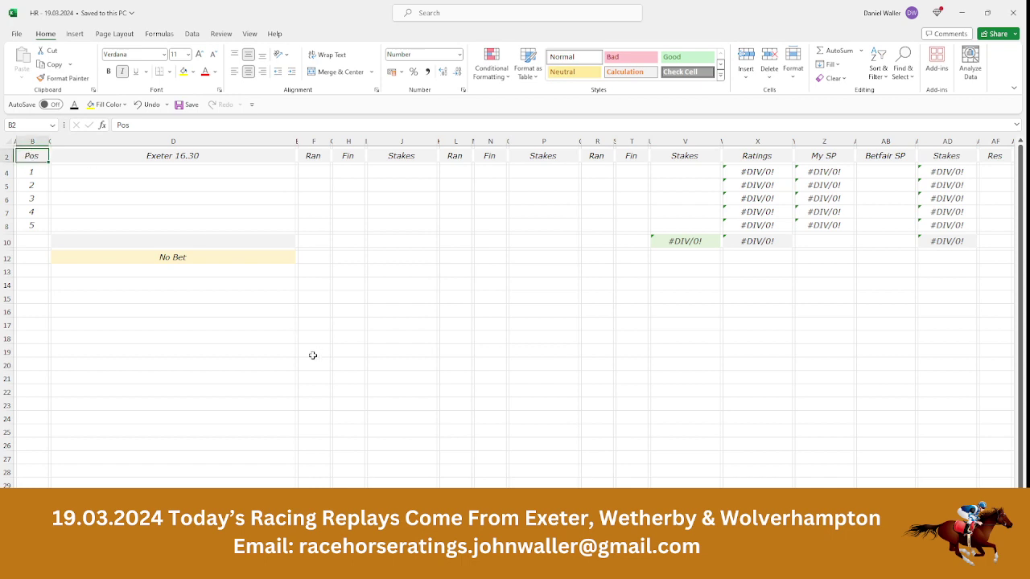
click(184, 105)
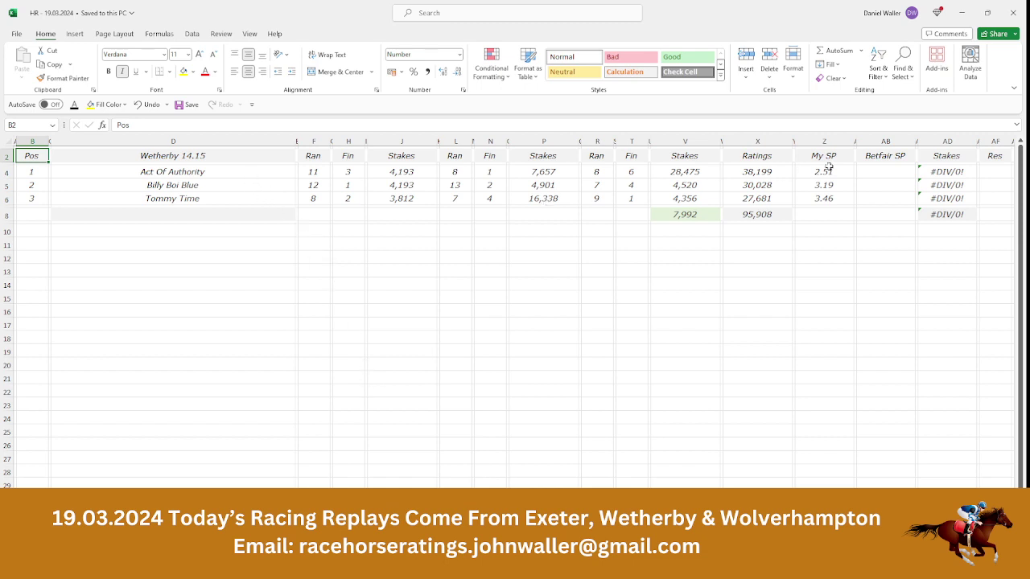
Step: Select Act Of Authority's empty Betfair SP cell and switch to the Matchbook exchange page in the browser
click(881, 172)
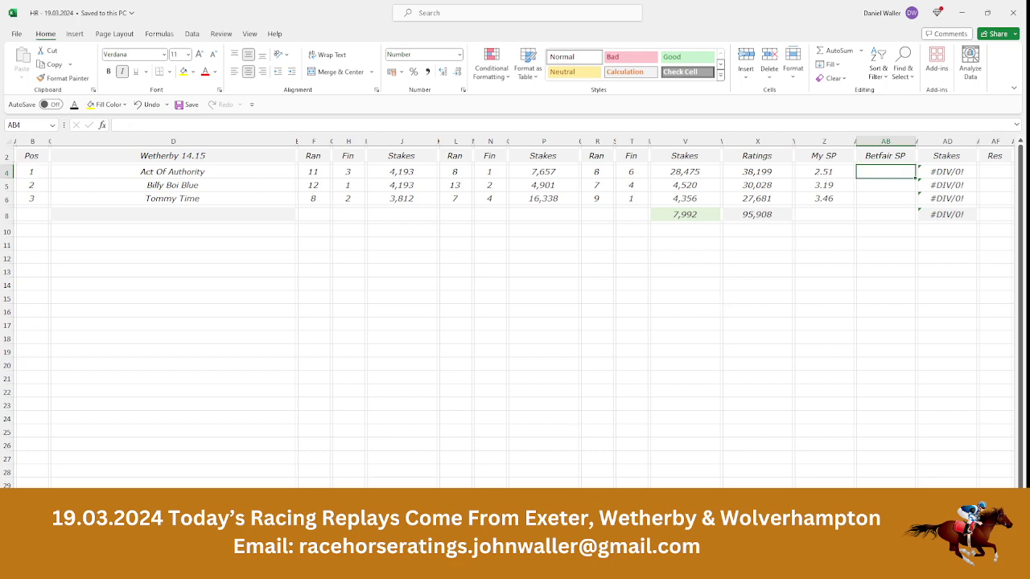
key(alt+Tab)
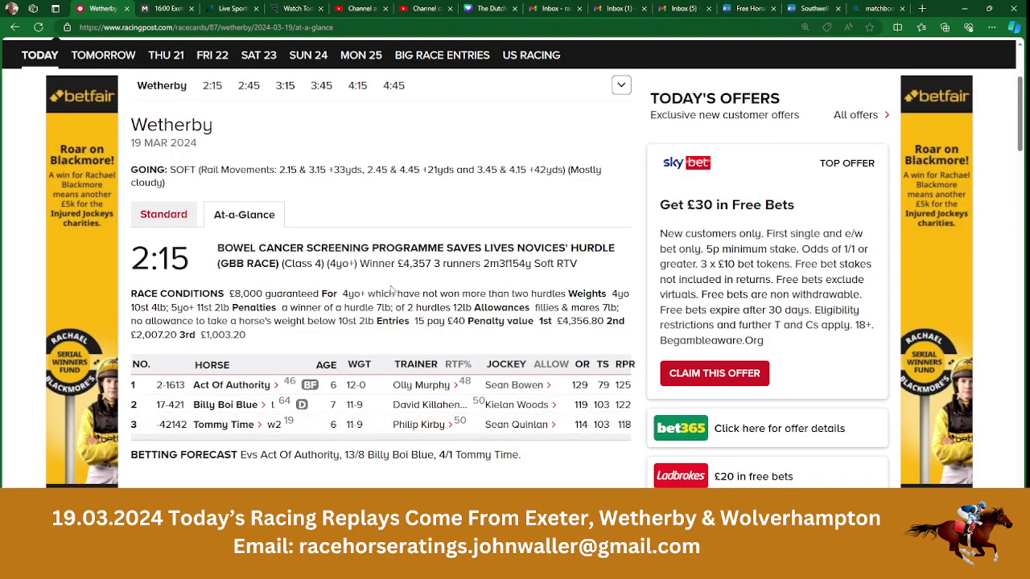
click(161, 13)
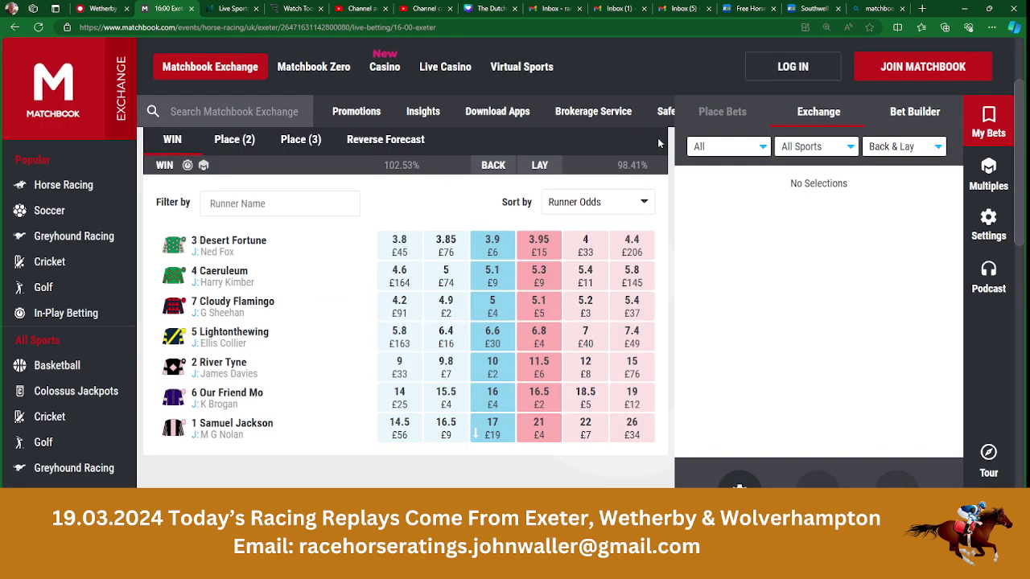
drag(1020, 211, 1019, 205)
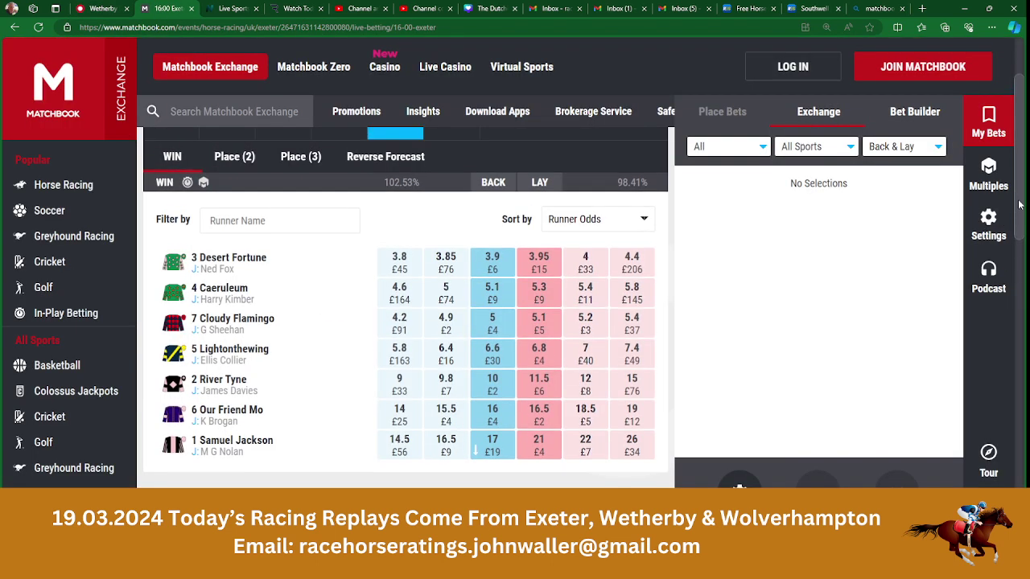
scroll(1019, 206, up, 3)
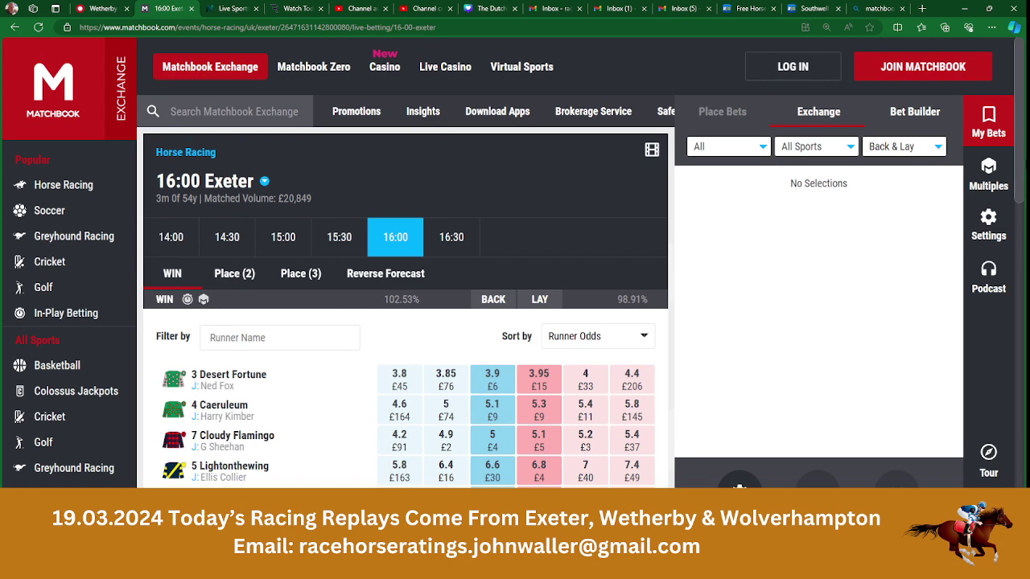
scroll(1019, 205, down, 4)
scroll(1018, 206, up, 4)
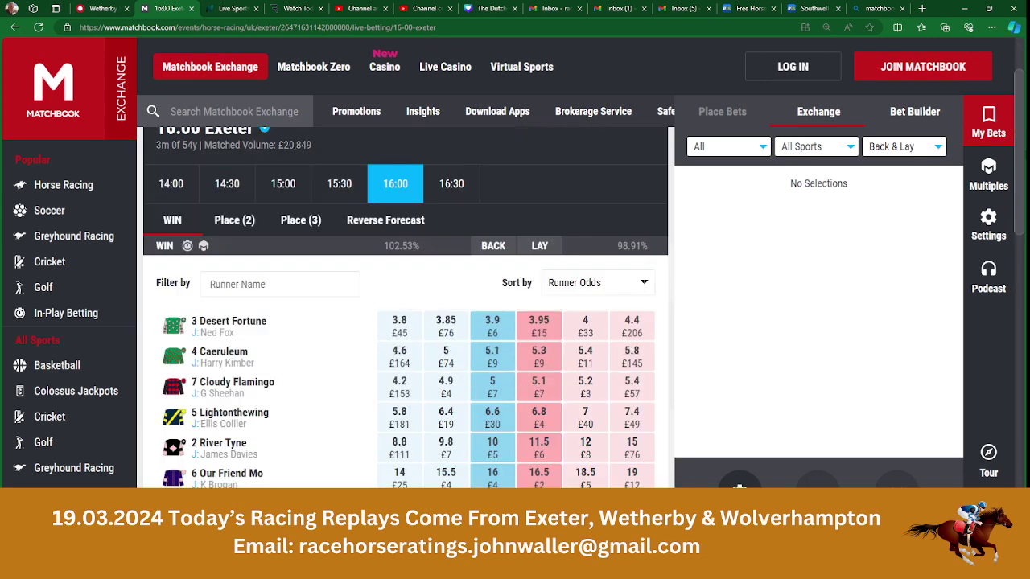
Step: Open the 14:15 Wetherby market on Matchbook and enter 2.3 as Act Of Authority's Betfair SP in Excel
click(71, 190)
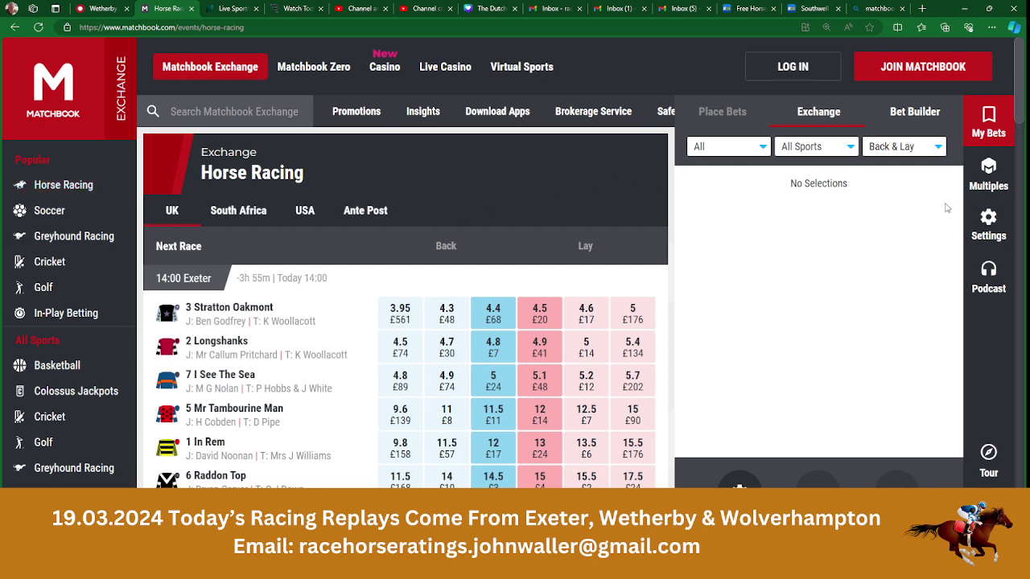
scroll(406, 321, down, 6)
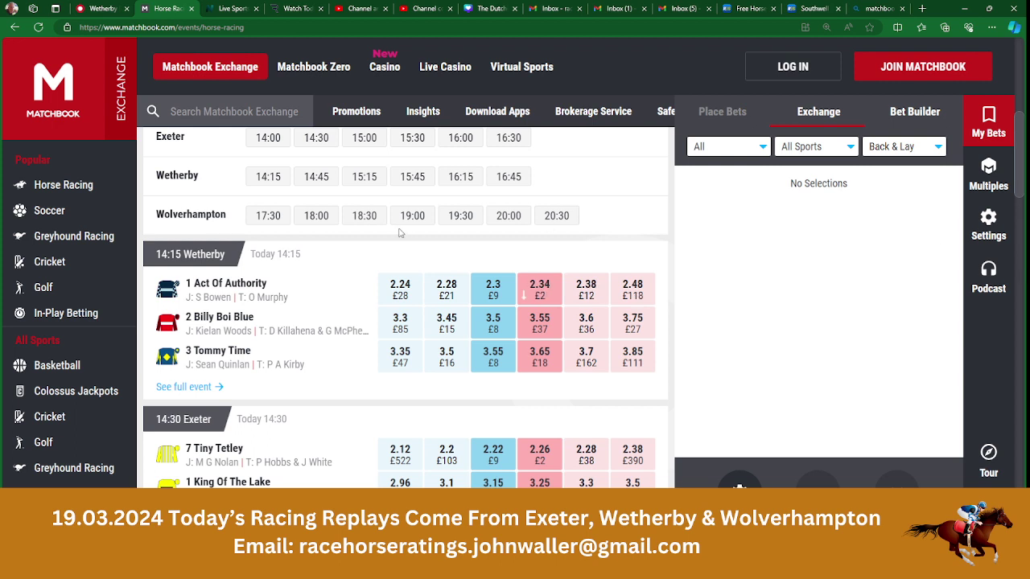
click(185, 256)
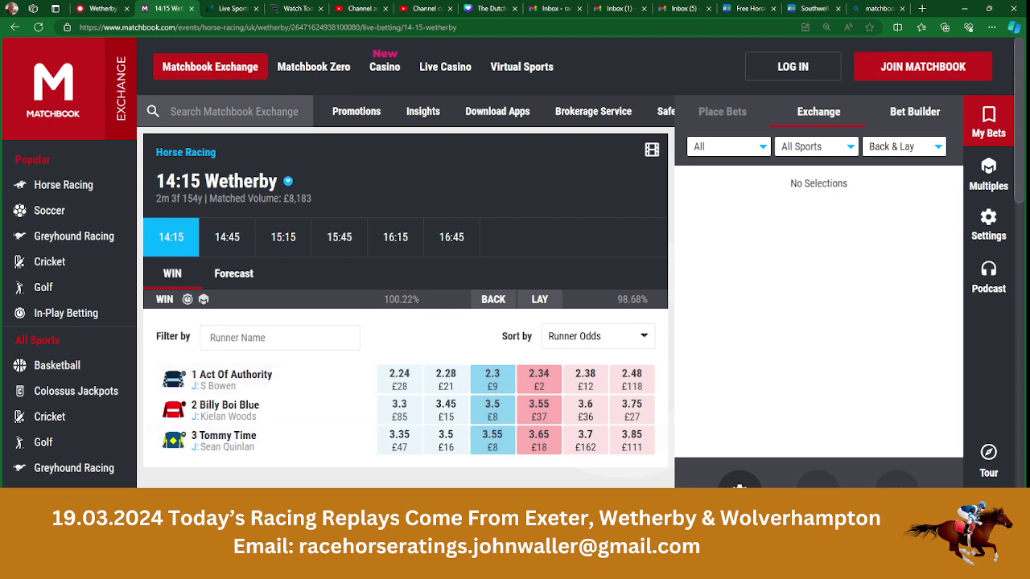
key(alt+Tab)
text(2.3)
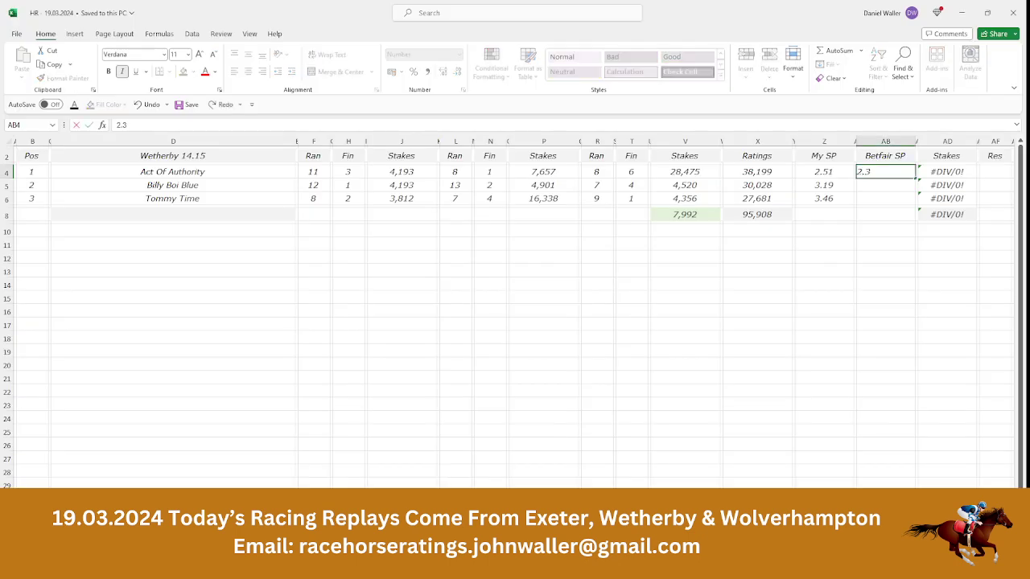
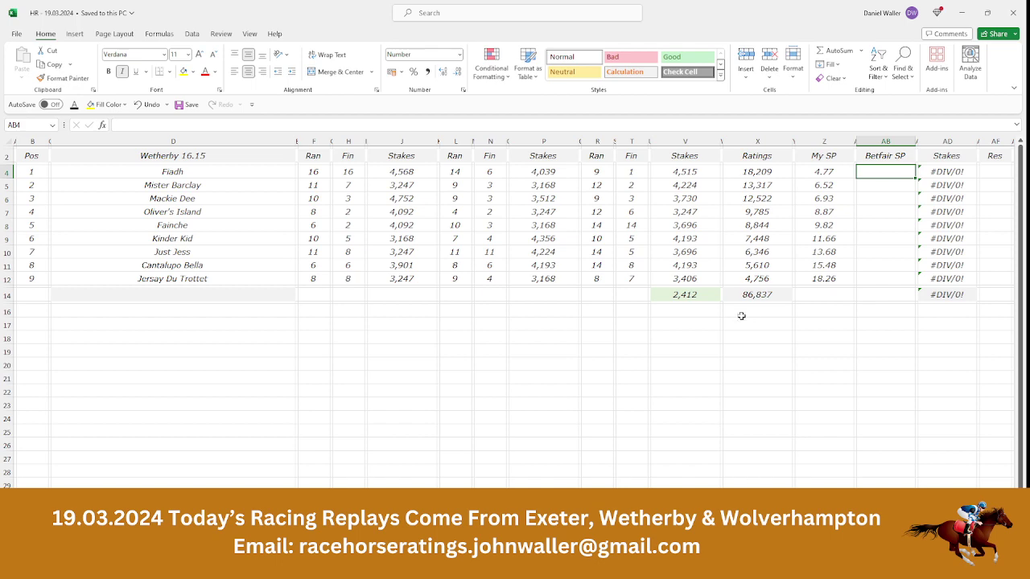
Step: Look up the runners' back odds in the 16:15 Wetherby win market on Matchbook
key(alt+Tab)
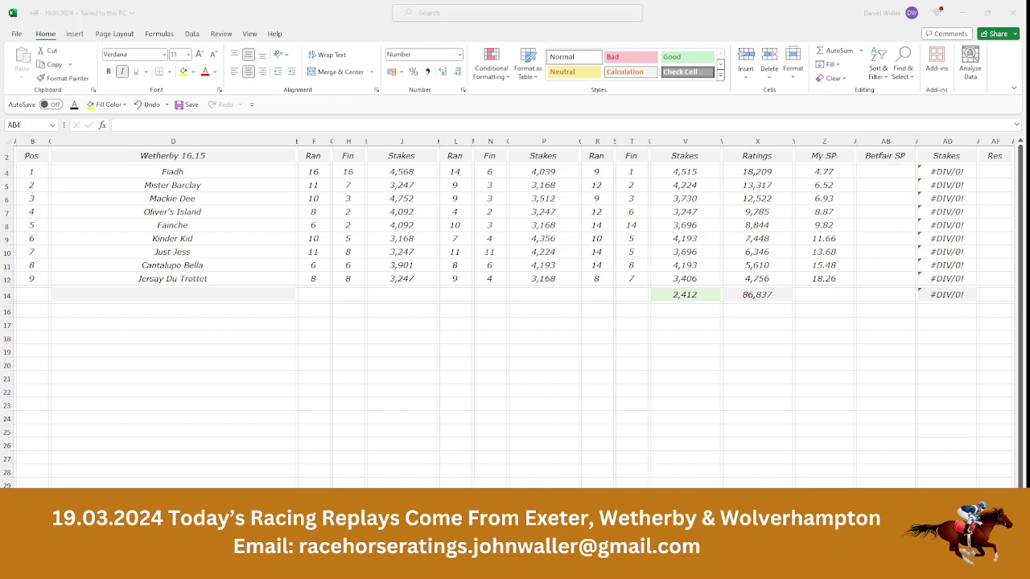
key(alt+Tab)
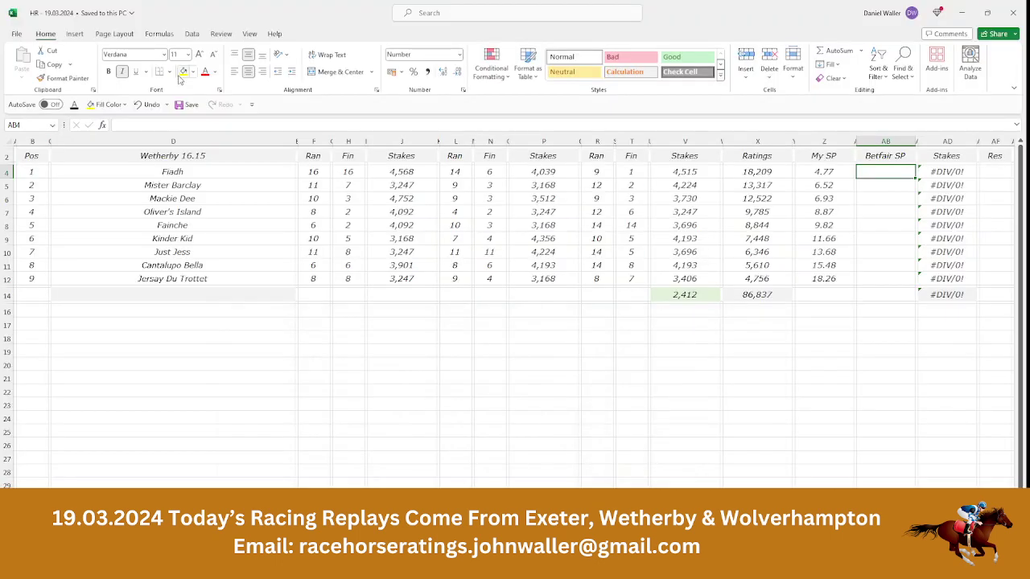
key(alt+Tab)
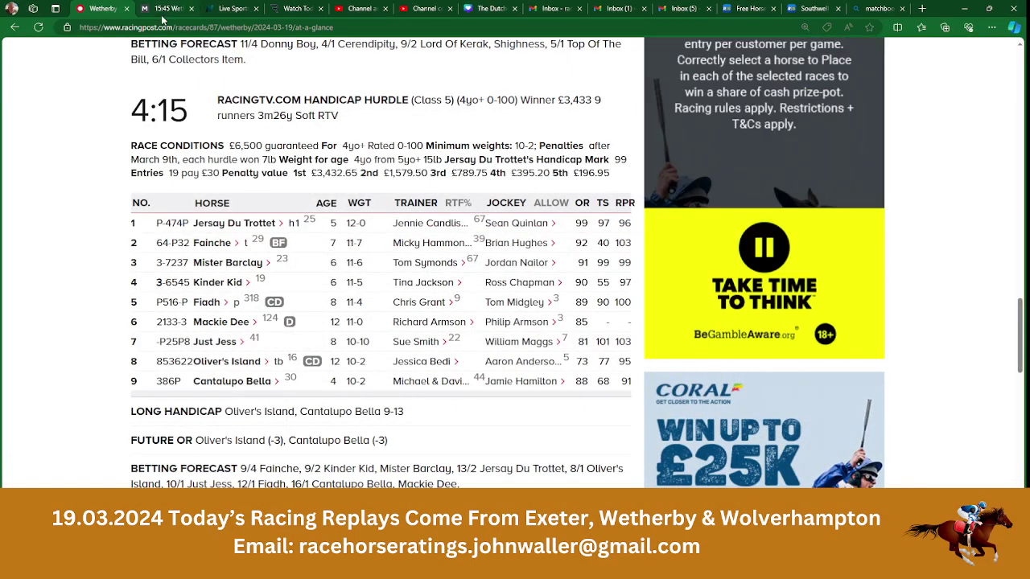
click(167, 9)
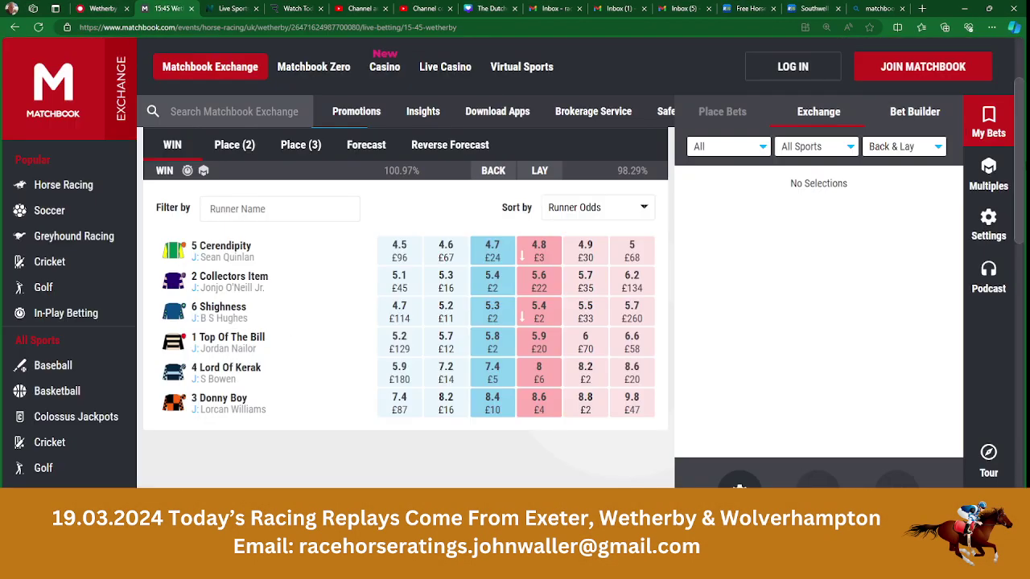
scroll(447, 153, up, 1)
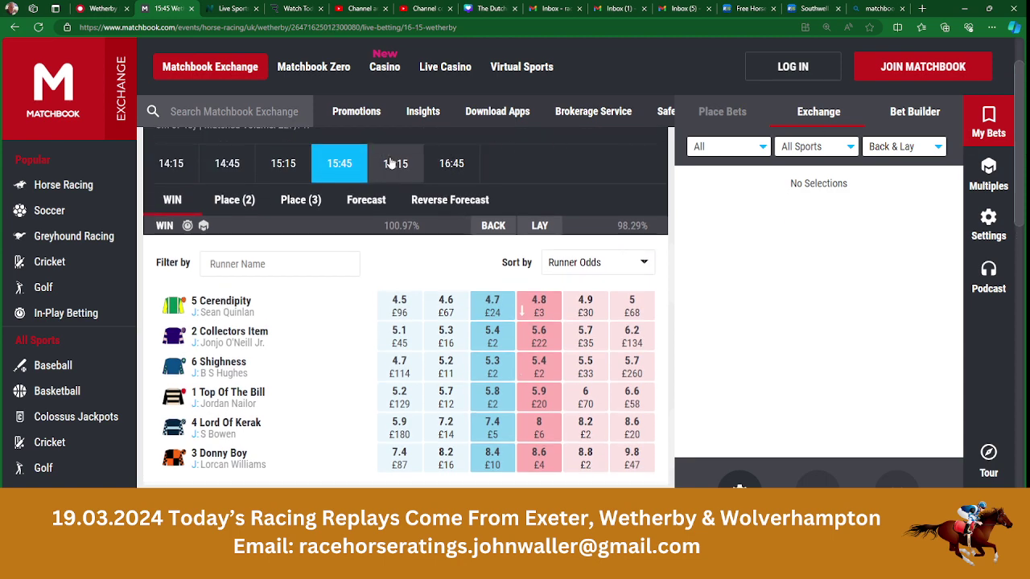
click(395, 163)
scroll(404, 322, down, 2)
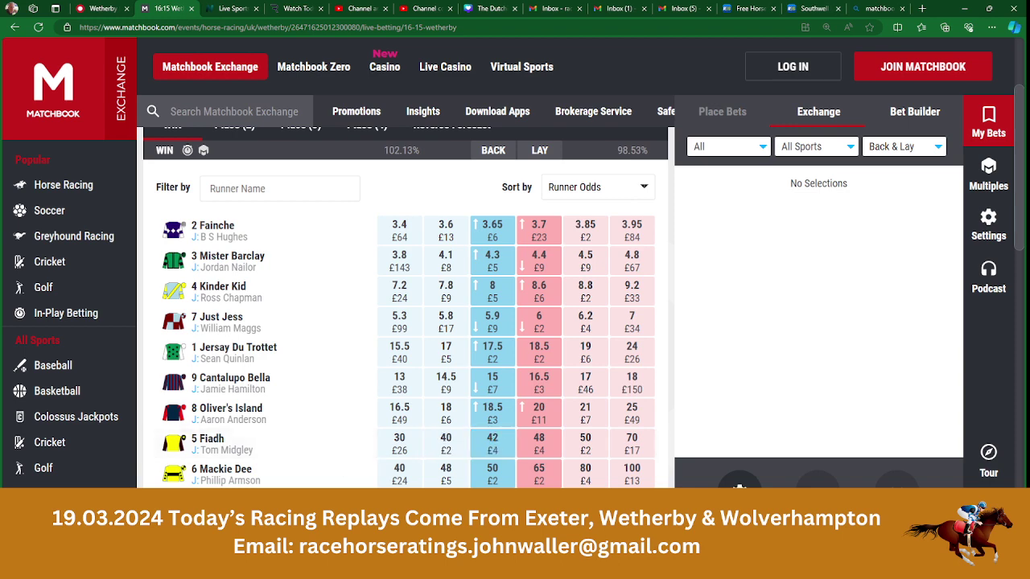
Step: Return to the Wetherby 16.15 sheet in Excel, enter 42 as Fiadh's Betfair SP and go to Mister Barclay's odds cell
key(alt+Tab)
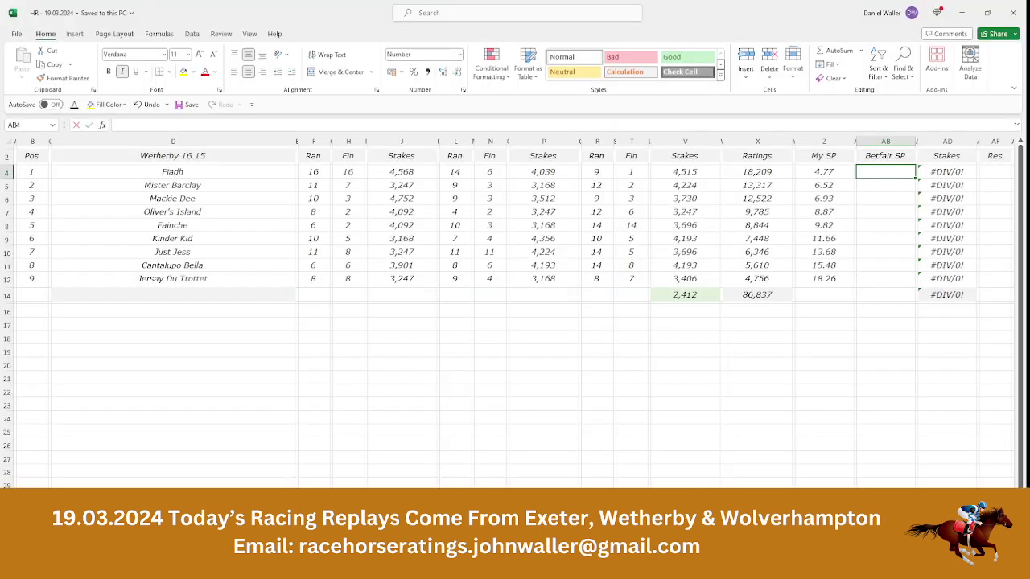
text(42)
key(Tab)
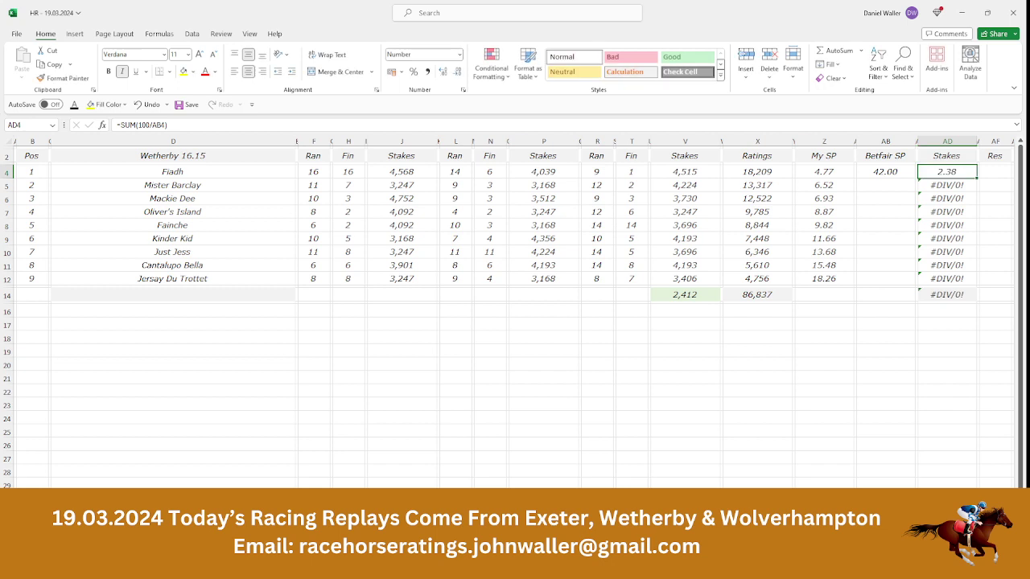
key(Down)
key(Left)
key(Left)
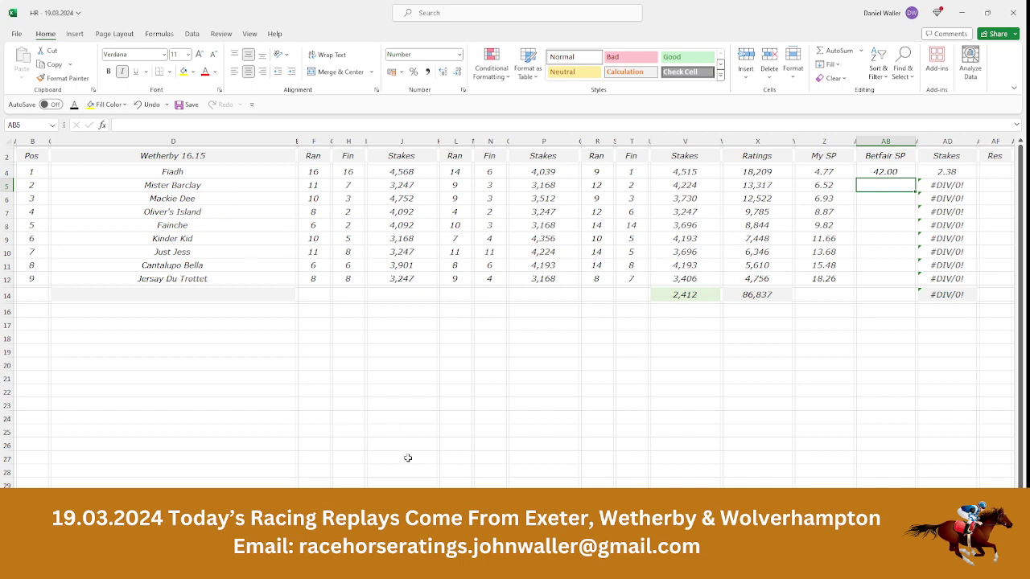
Step: Enter 4.3 as Mister Barclay's Betfair SP in the Wetherby 16.15 sheet and go to Mackie Dee's odds cell
mouse_move(433, 563)
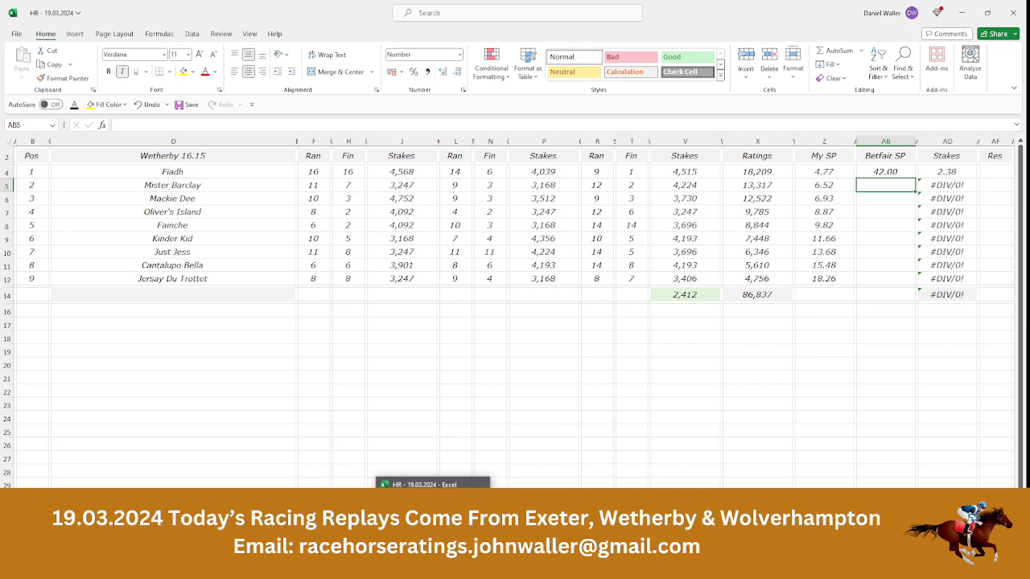
click(399, 563)
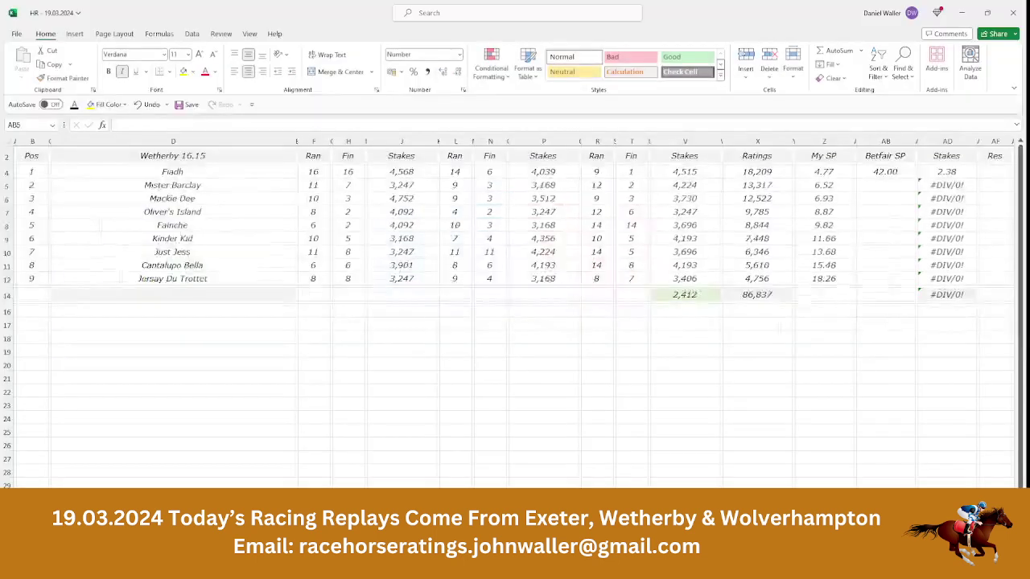
text(4.3)
key(Tab)
key(Tab)
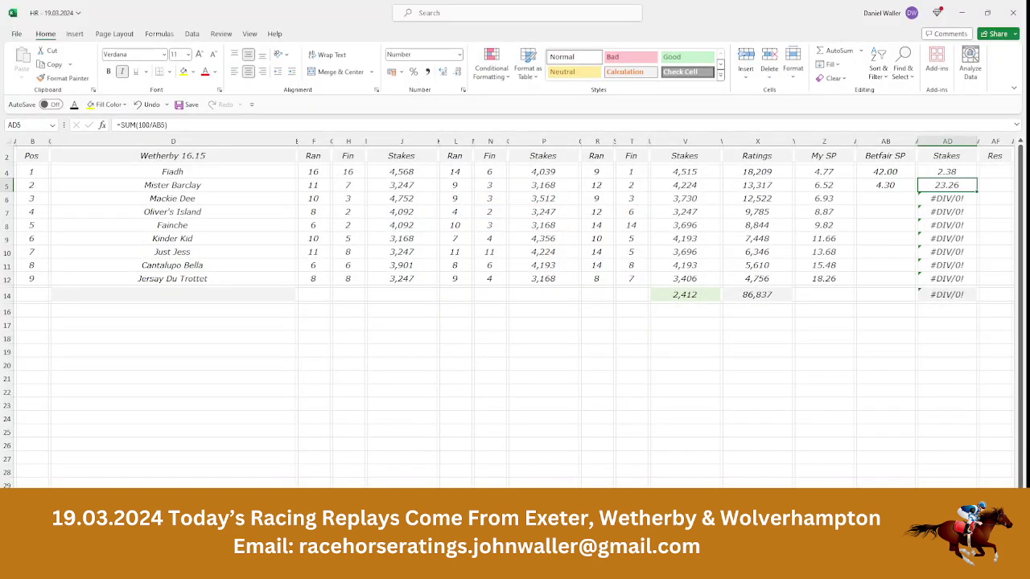
key(Down)
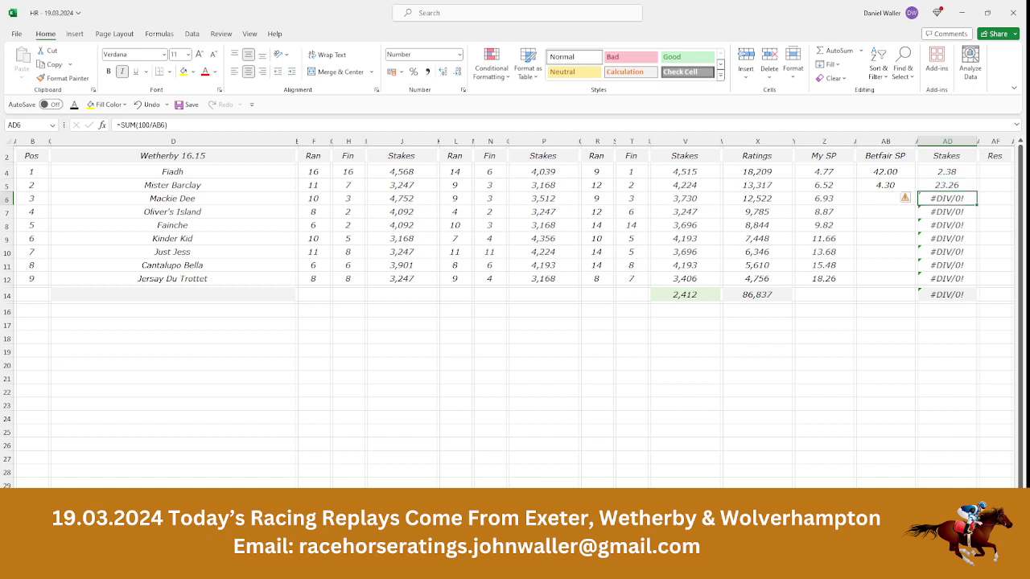
key(Left)
key(Left)
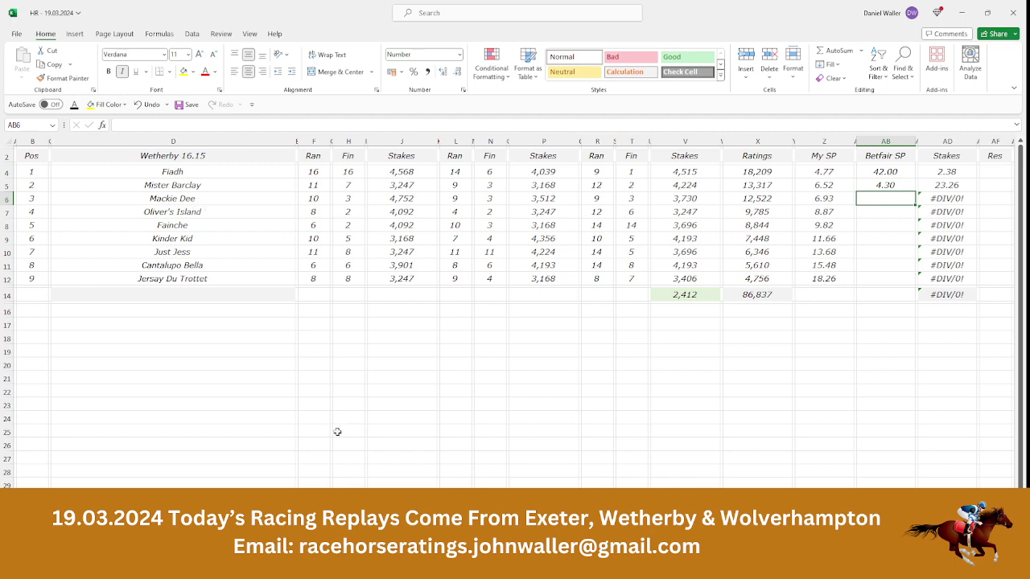
Step: Check Mackie Dee's back odds on Matchbook, enter 50 as its Betfair SP in Excel and go to Oliver's Island's odds cell
key(alt+Tab)
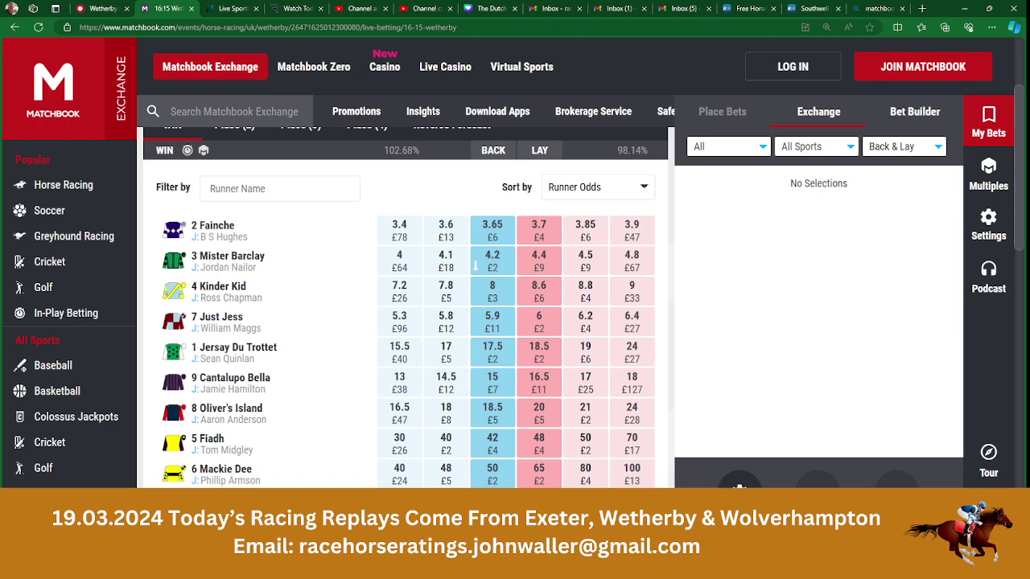
key(alt+Tab)
text(50)
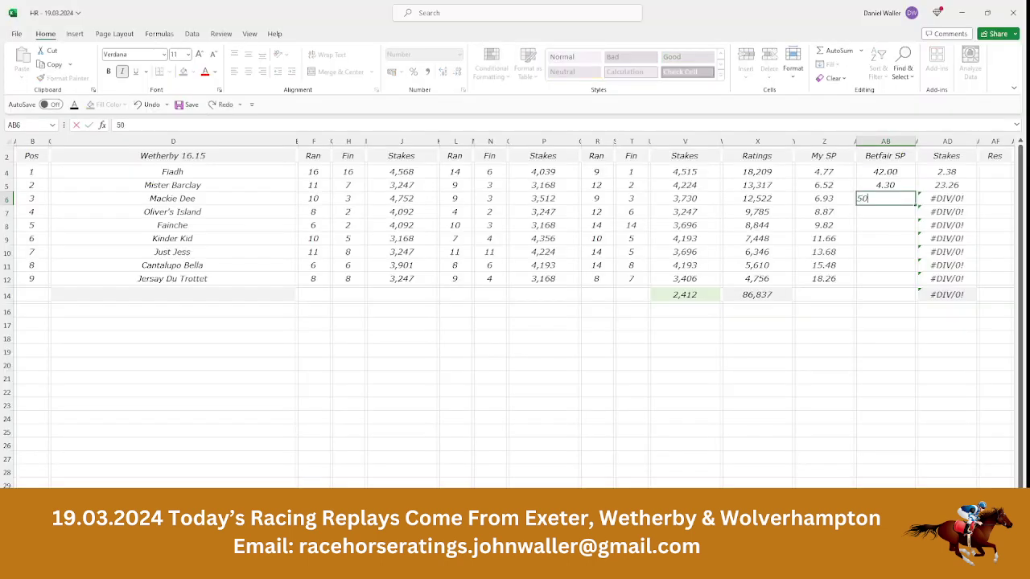
key(Tab)
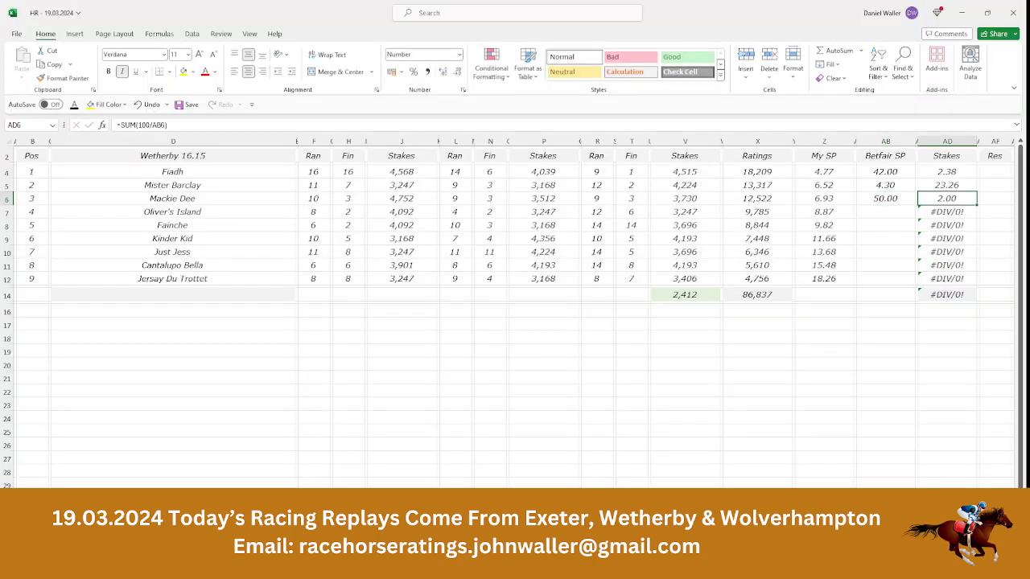
key(Down)
key(Left)
key(Left)
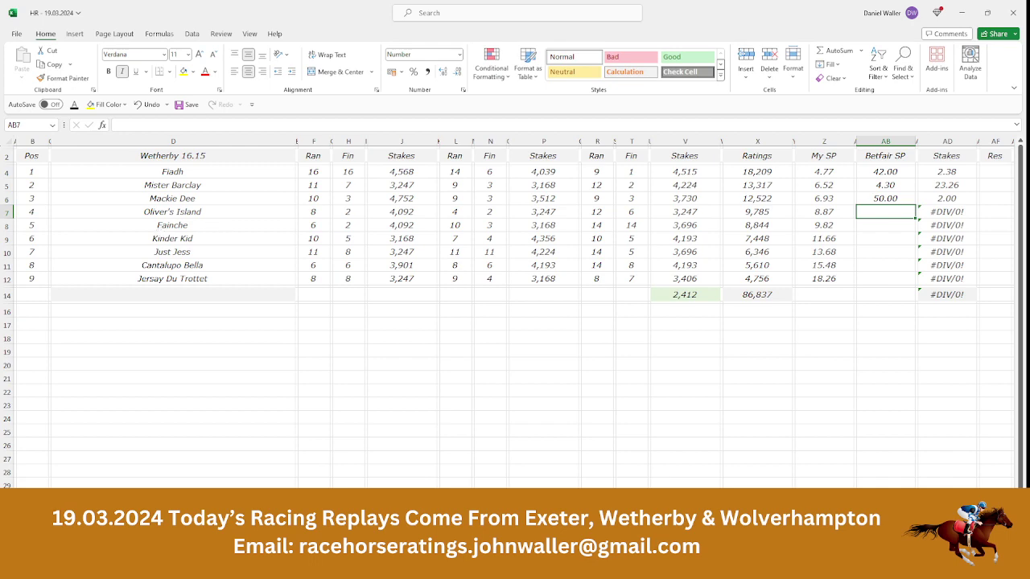
Step: Check Oliver's Island's odds on Matchbook, enter 18.5 as its Betfair SP in Excel and select the stakes in AD4:AD7
key(alt+Tab)
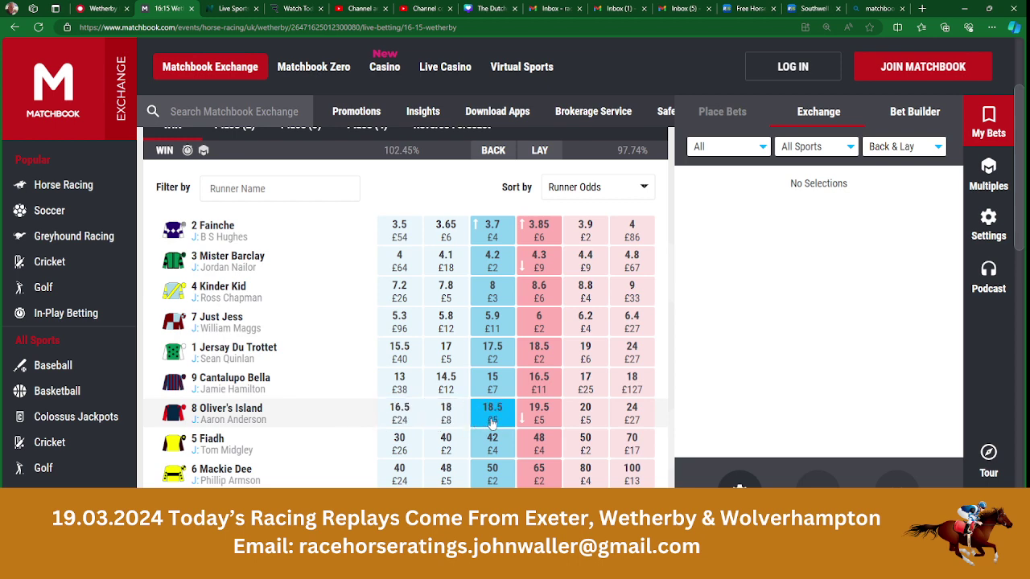
key(alt+Tab)
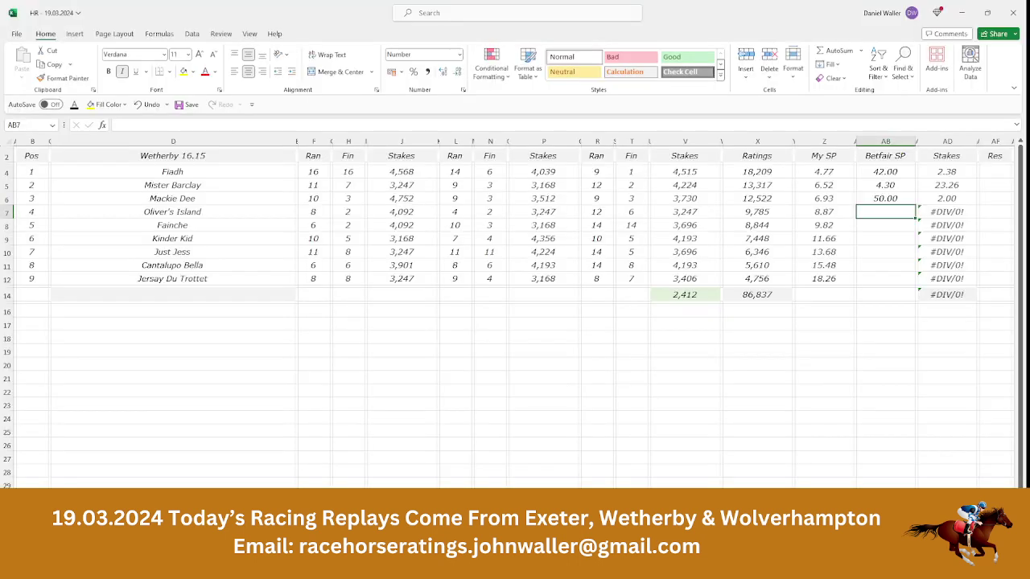
text(18.5)
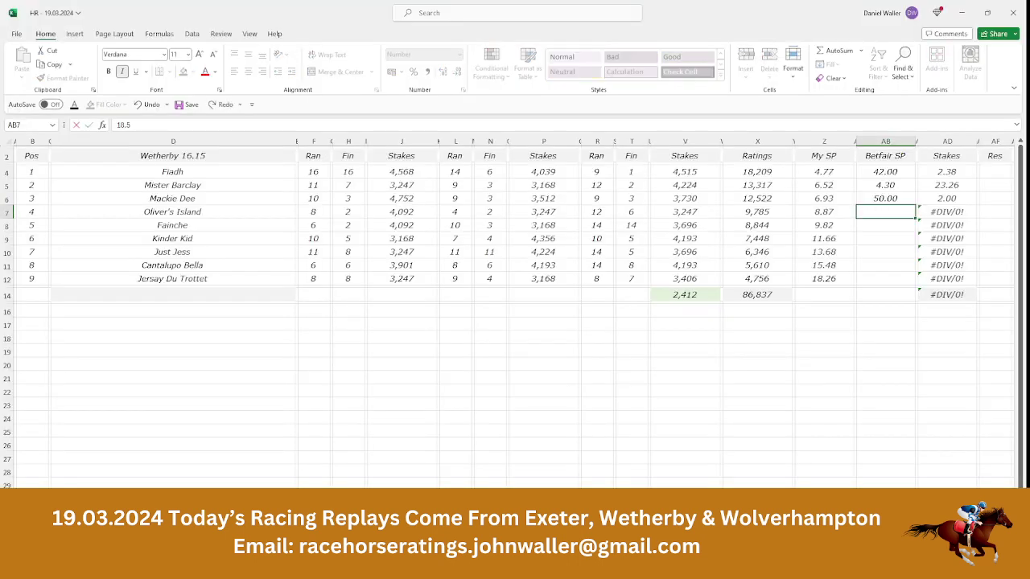
key(Tab)
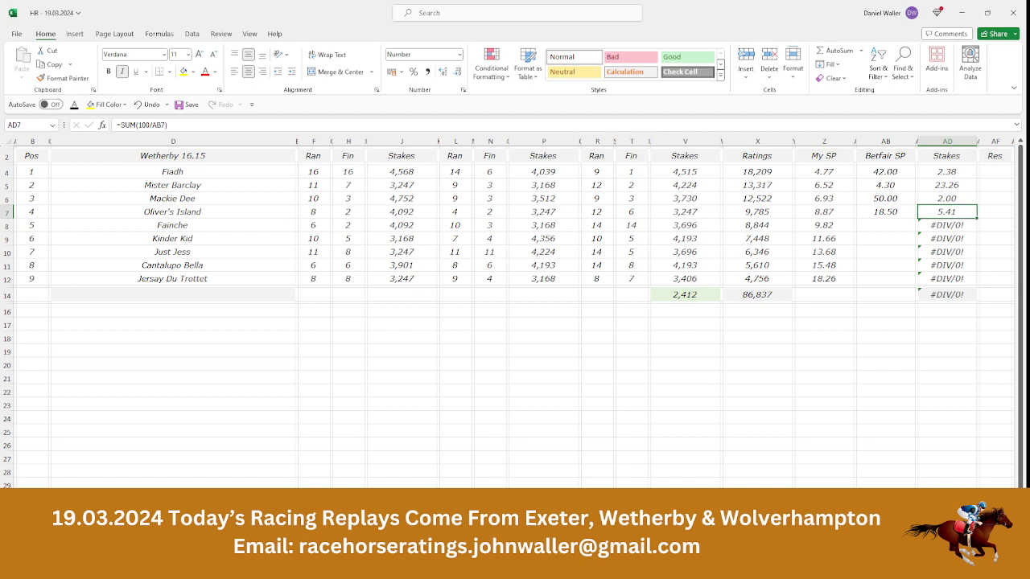
click(930, 172)
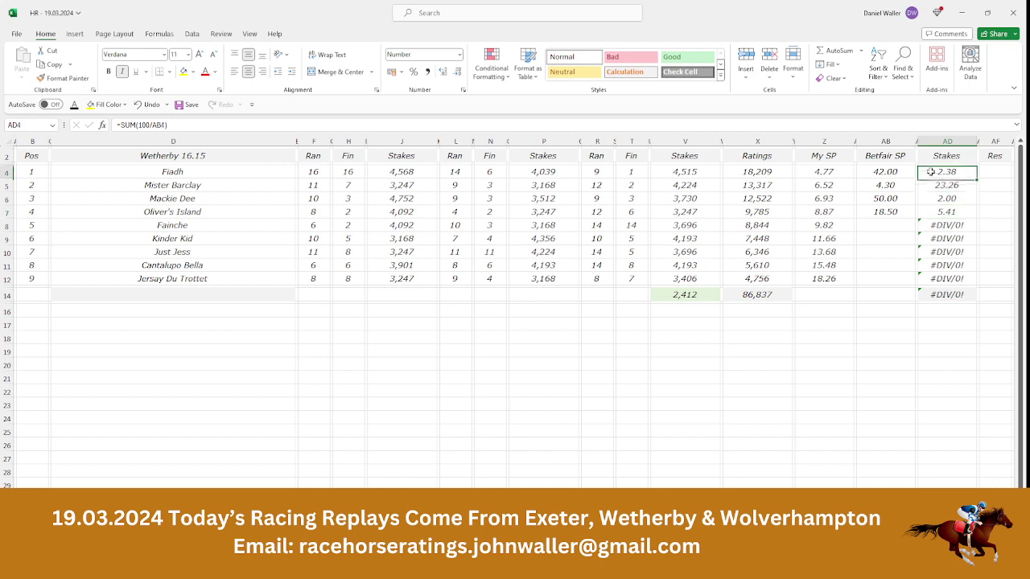
drag(930, 171, 931, 211)
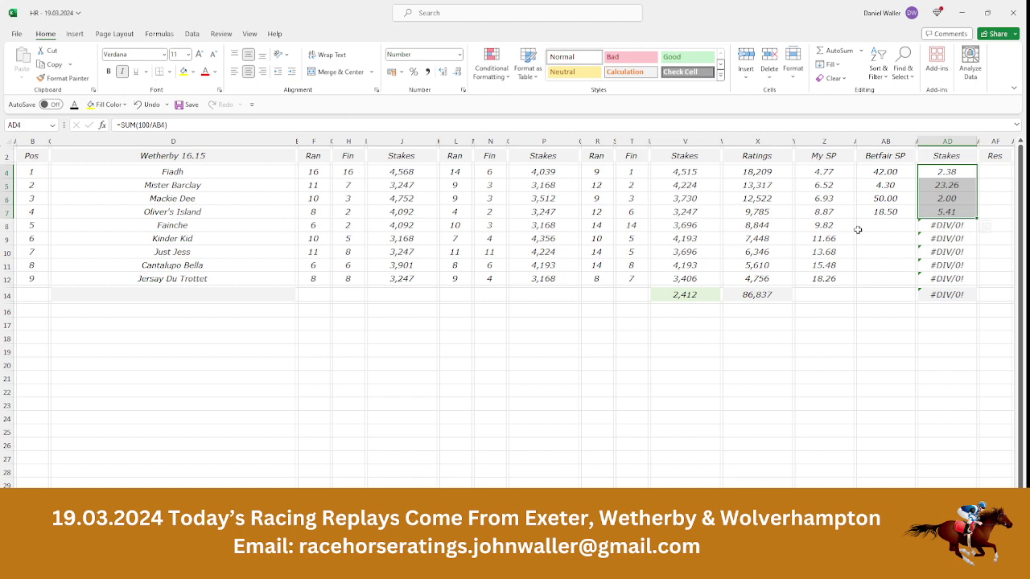
Step: Check Fainche's back odds on Matchbook and enter 3.7 as its Betfair SP in the Wetherby 16.15 sheet in Excel
click(872, 226)
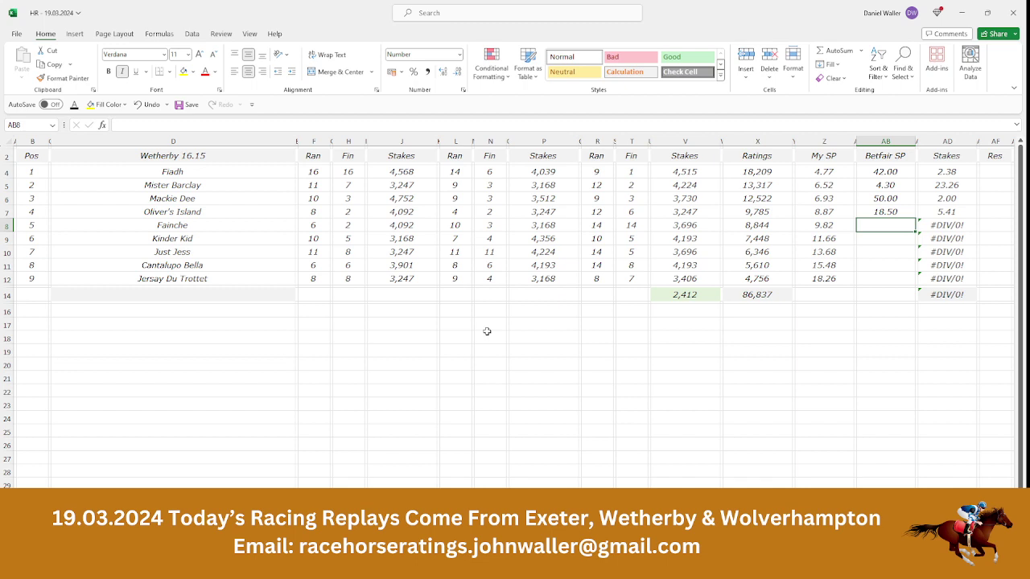
key(alt+Tab)
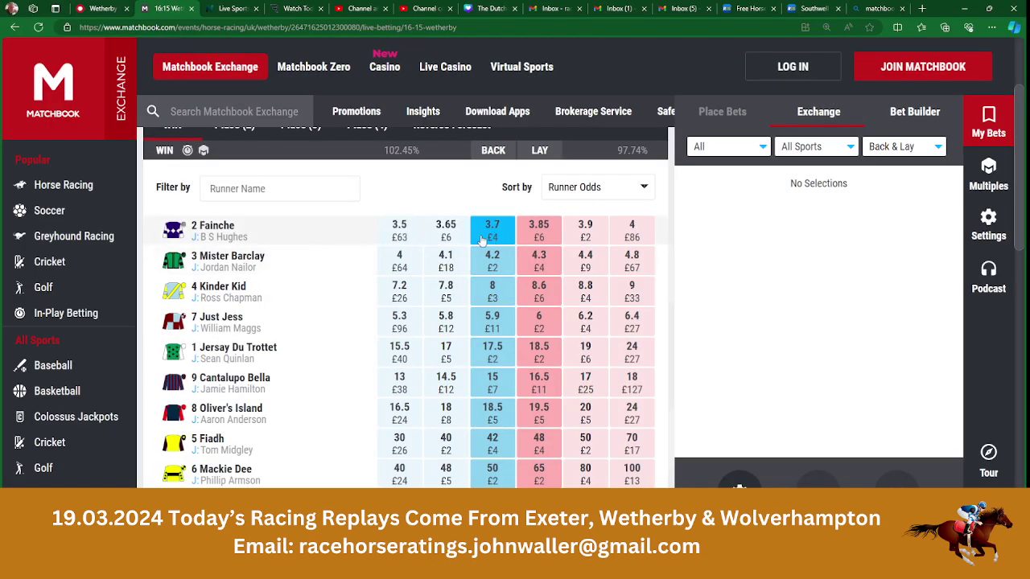
key(alt+Tab)
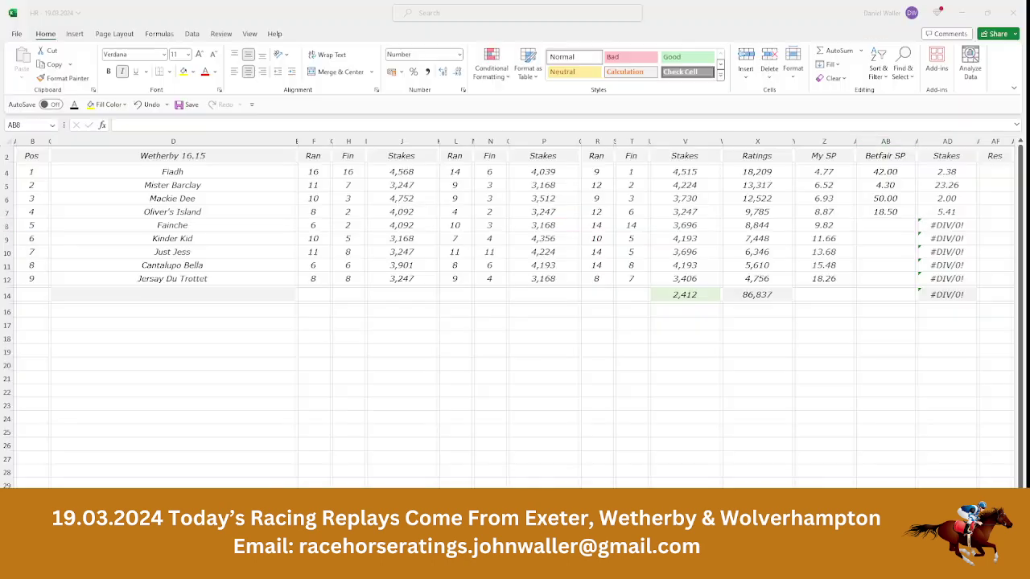
text(3.7)
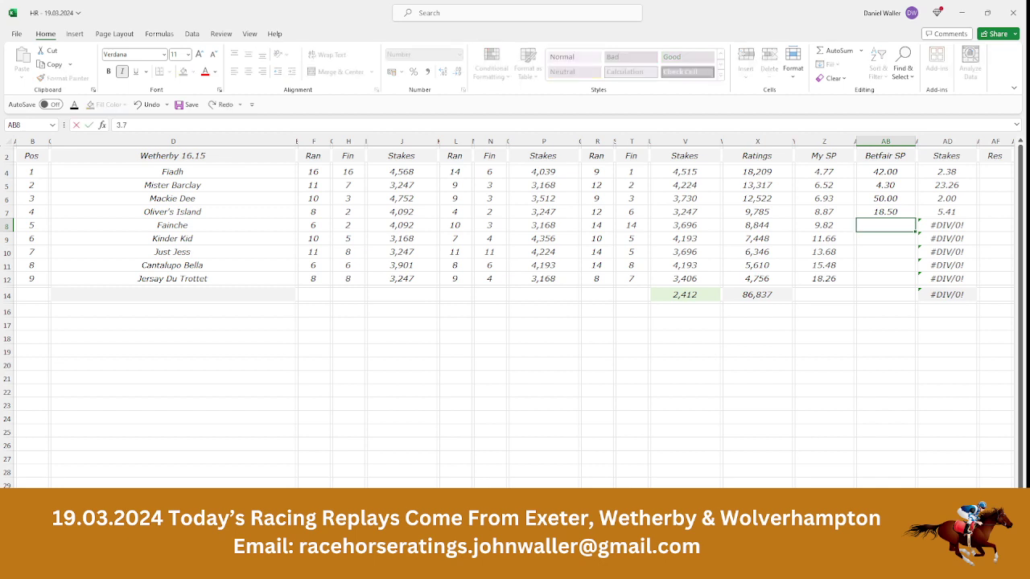
key(Return)
key(Up)
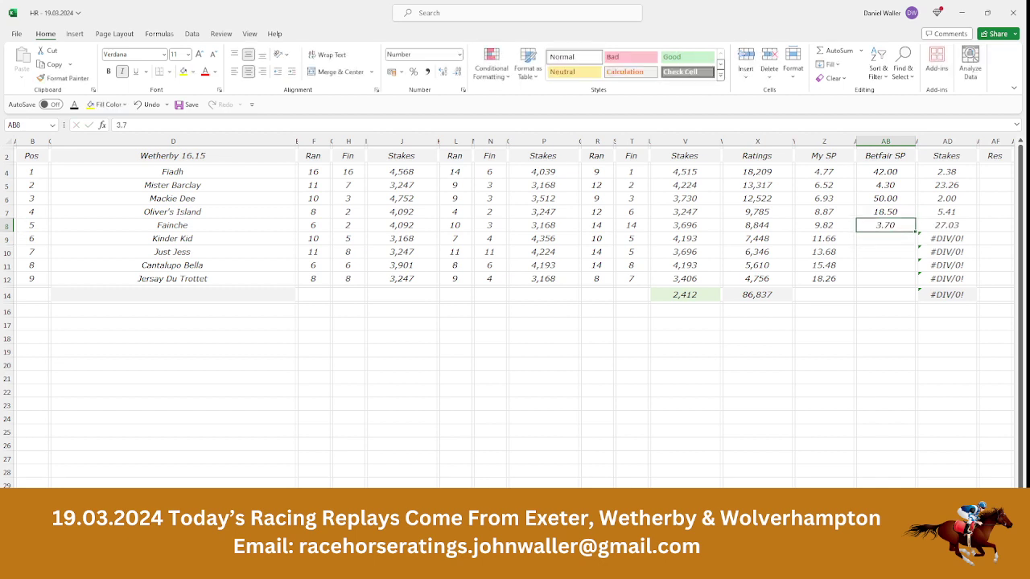
Step: Select the stakes in AD4:AD7 to read their sum, and enter 16.96 as Fainche's stake in AD8
click(932, 174)
drag(934, 178, 933, 213)
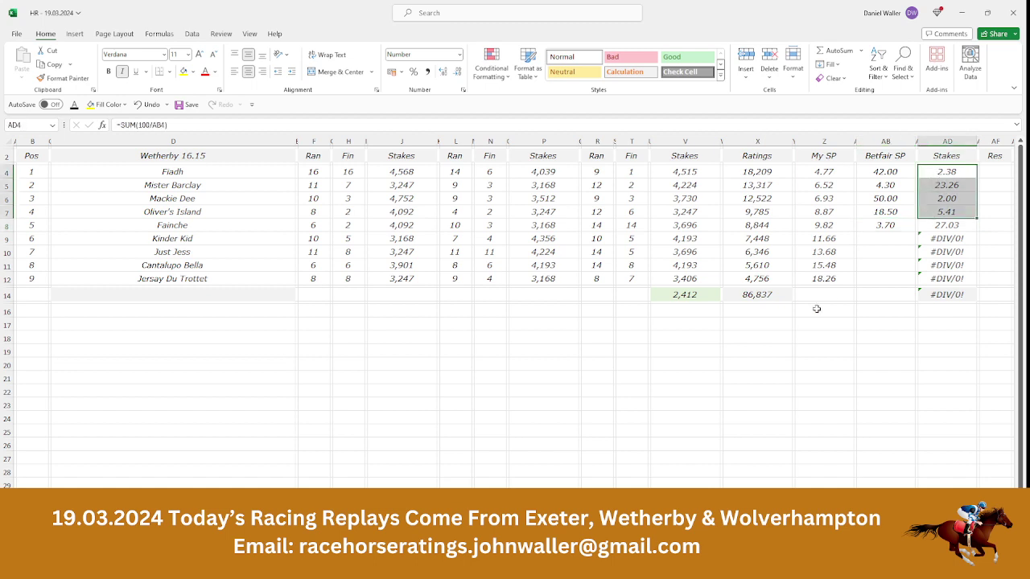
click(929, 226)
text(16.96)
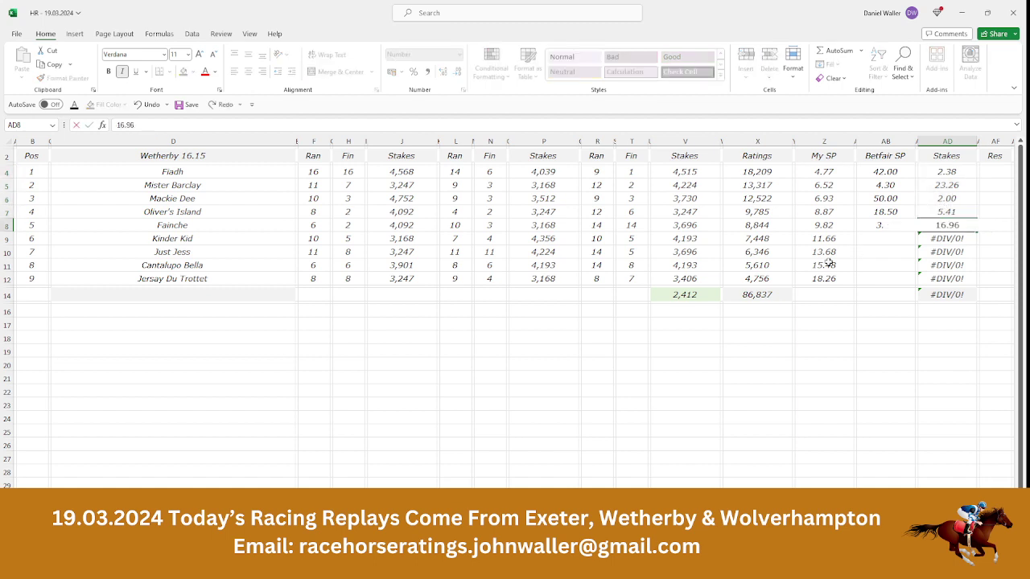
key(Return)
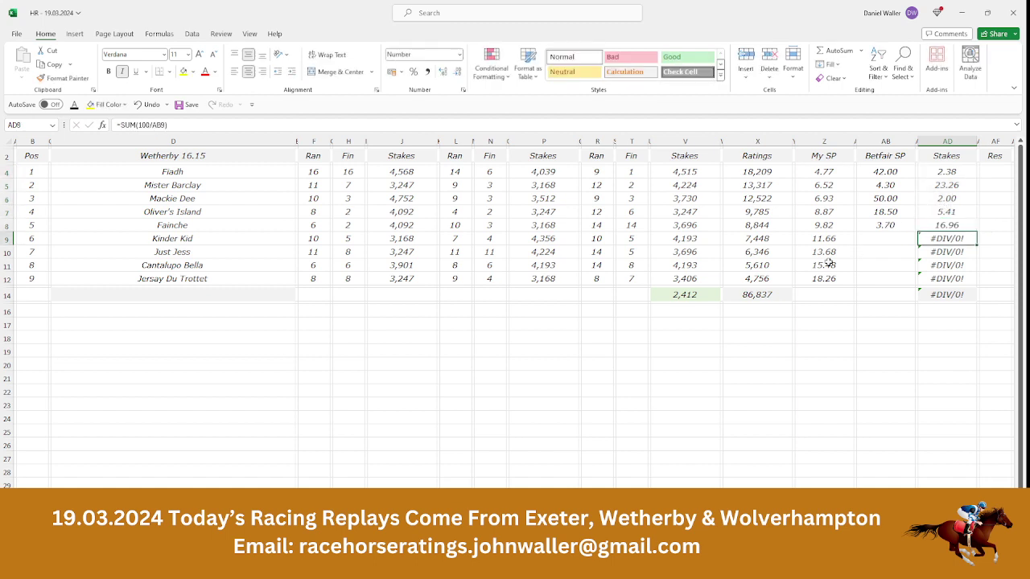
Step: Clear the stake formulas in AD9:AD12 for the four lowest-rated horses, from Kinder Kid to Jersay Du Trottet
key(BackSpace)
key(Return)
key(BackSpace)
key(Return)
key(BackSpace)
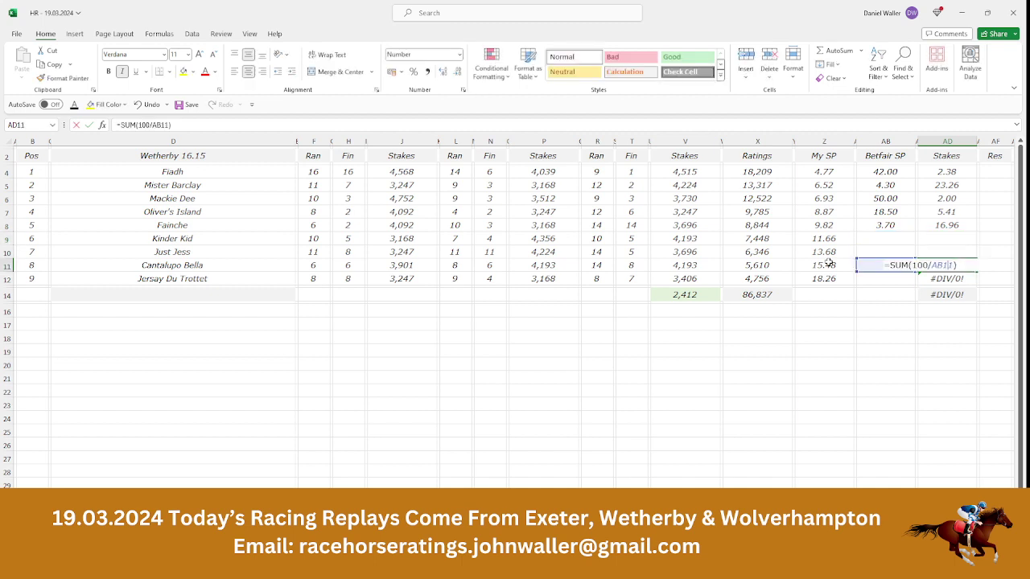
key(Return)
key(BackSpace)
key(Up)
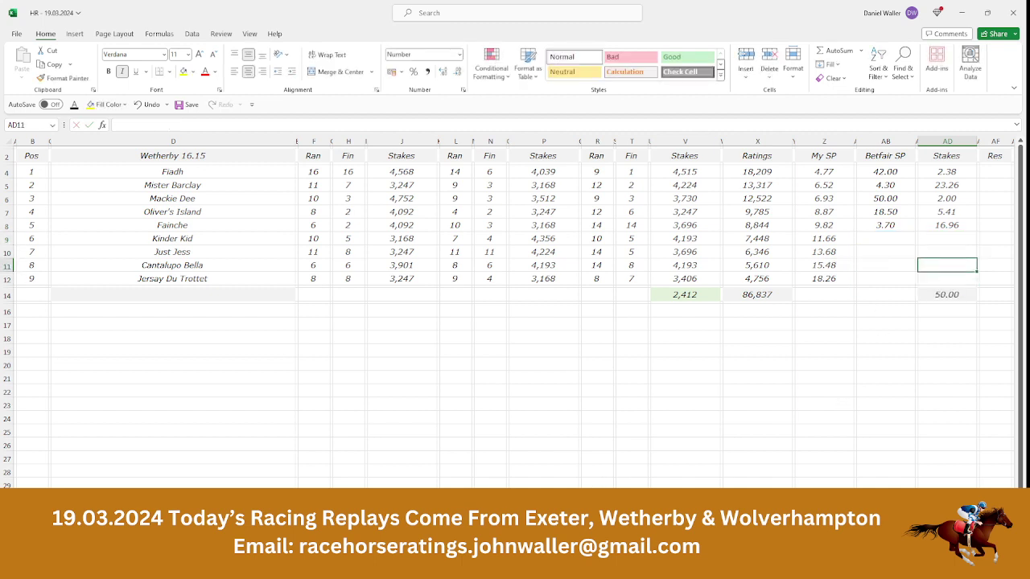
Step: Switch to Calculator and work out Fainche's return by multiplying the 16.96 stake by the 3.7 odds
key(alt+Tab)
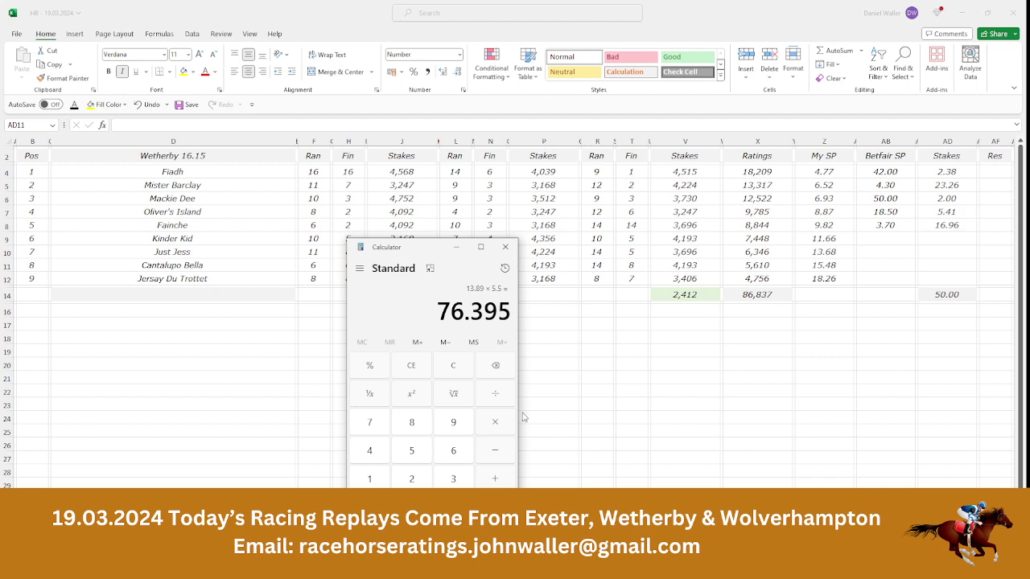
click(383, 475)
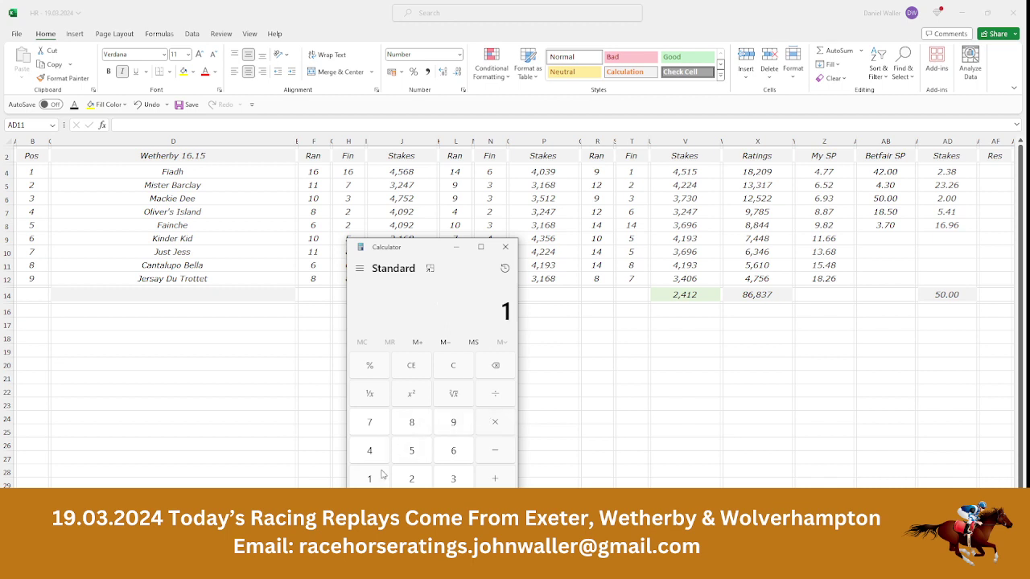
click(444, 454)
click(453, 507)
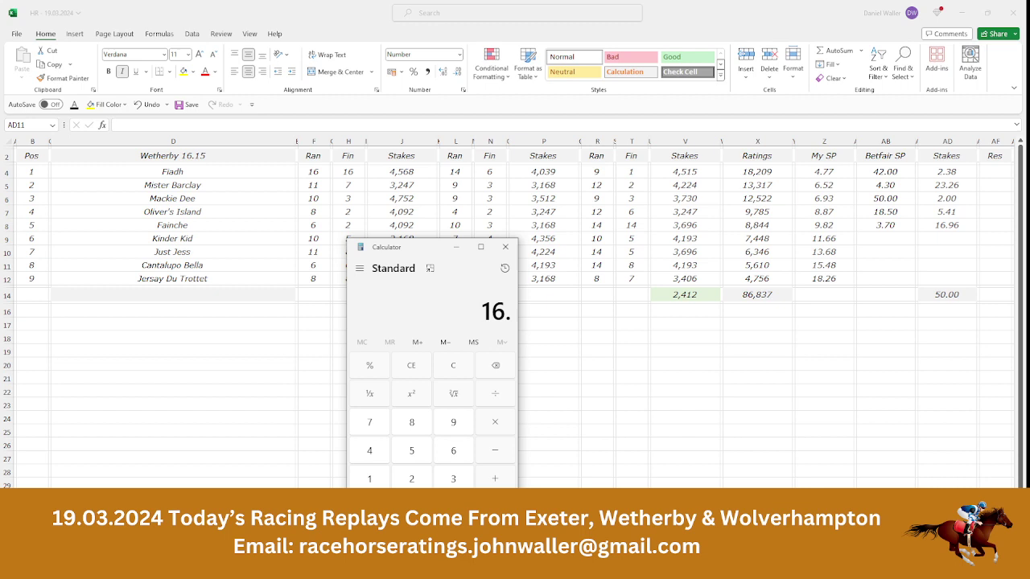
click(453, 423)
click(456, 453)
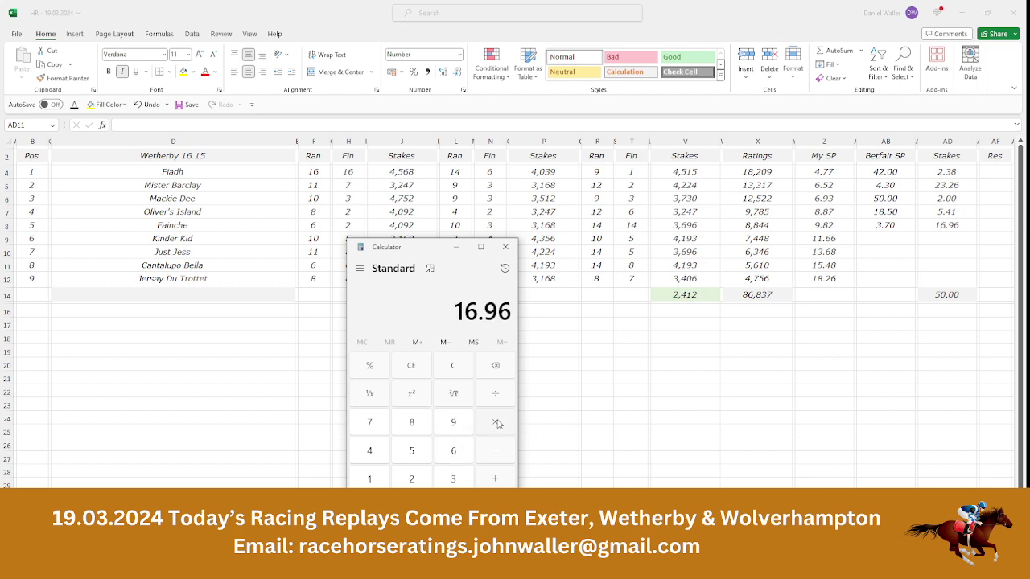
click(497, 423)
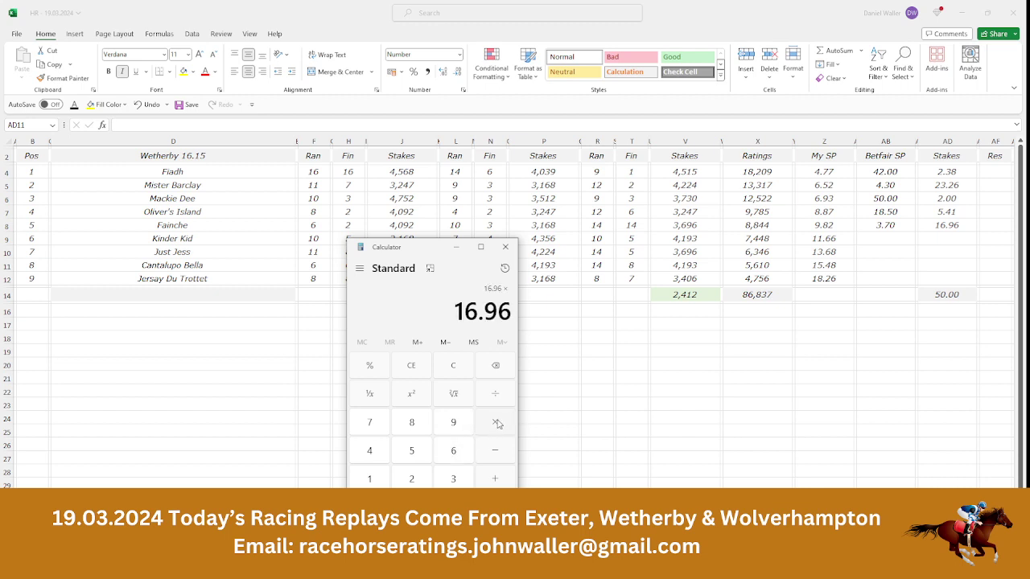
click(460, 480)
click(453, 507)
click(381, 426)
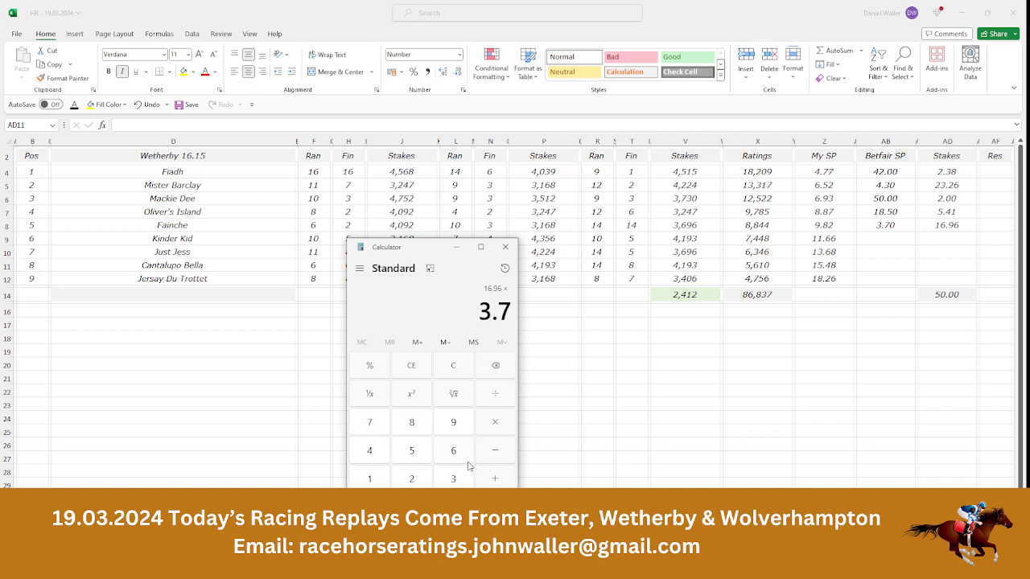
click(495, 507)
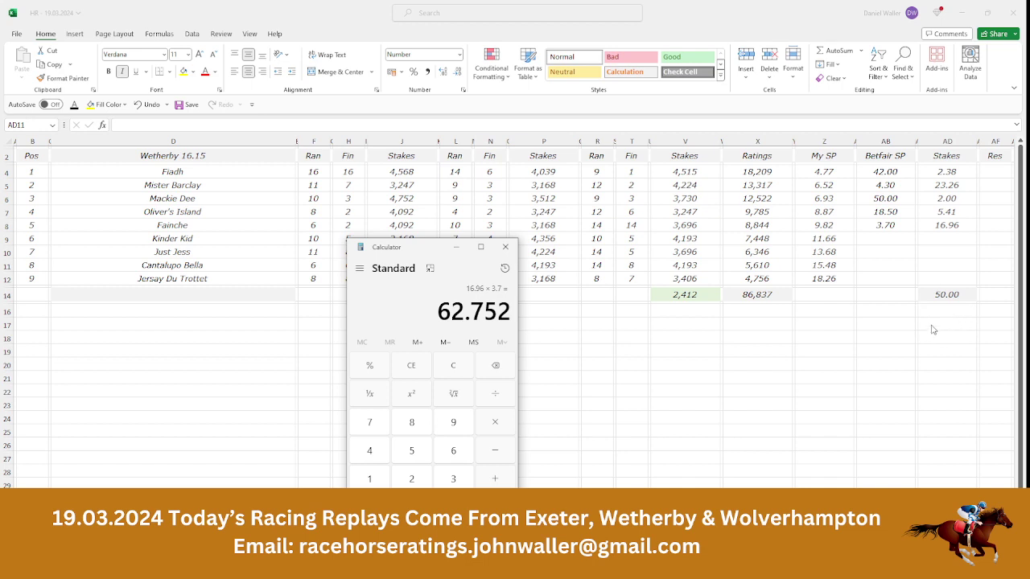
Step: Return to Excel, step through the horse names from Fiadh to Oliver's Island, and save the workbook with the Pos header selected
click(198, 176)
click(198, 175)
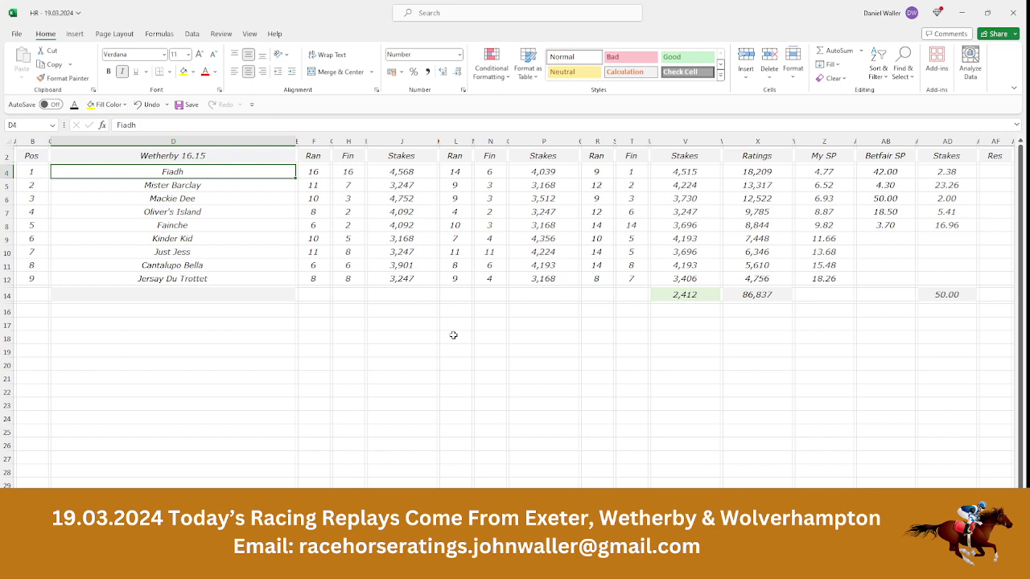
key(Down)
key(Down)
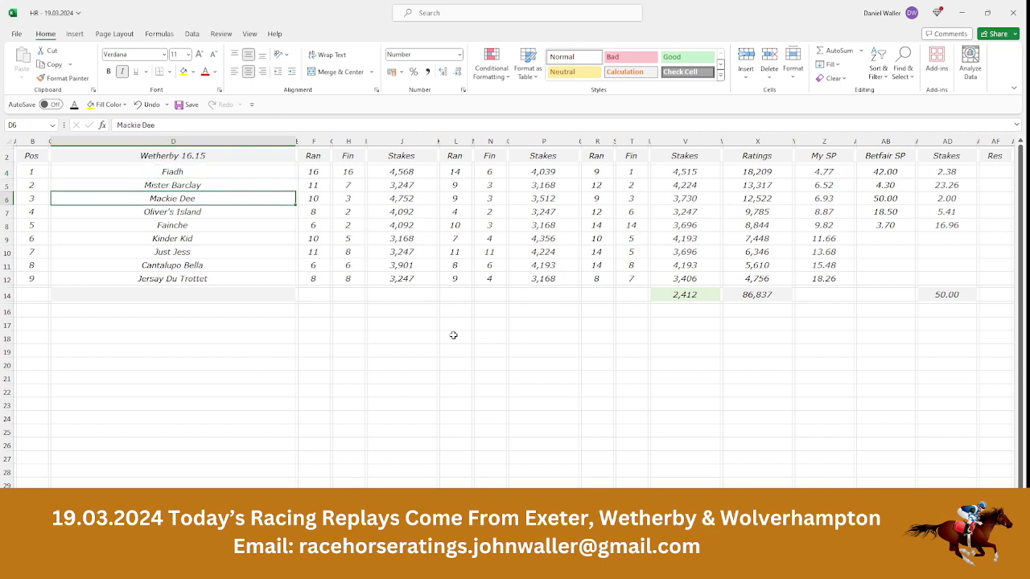
key(Down)
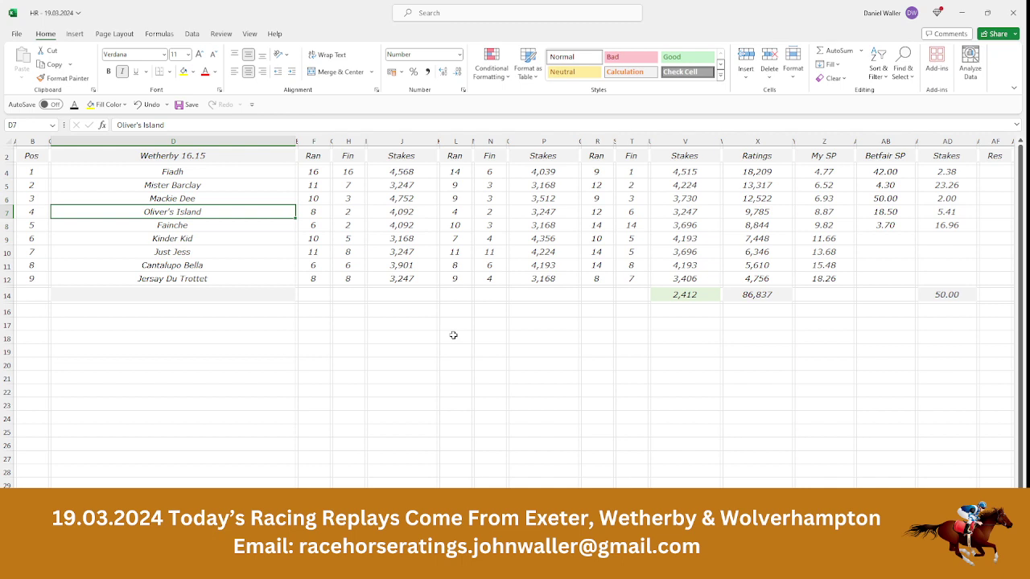
click(26, 154)
click(187, 105)
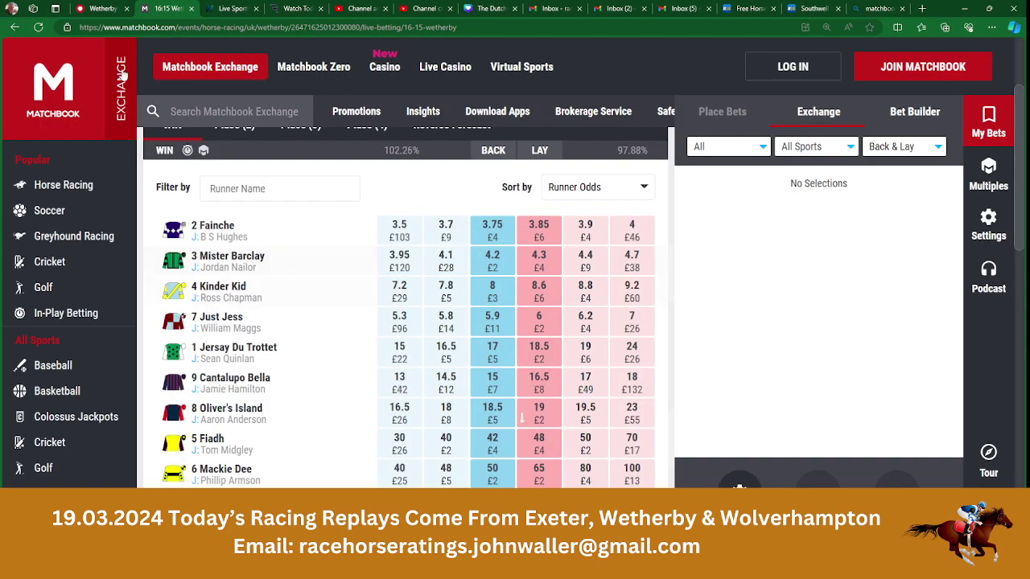
Step: On Racing Post's Wetherby racecard, find the 4:45 race and examine Nut Wood's race record, closing its profile when done
click(96, 9)
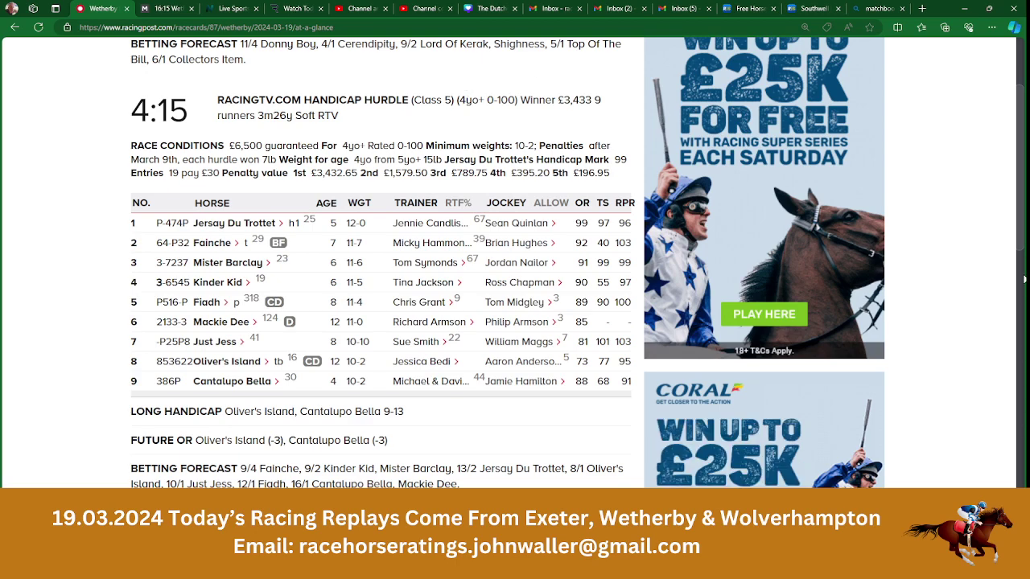
scroll(1022, 384, down, 5)
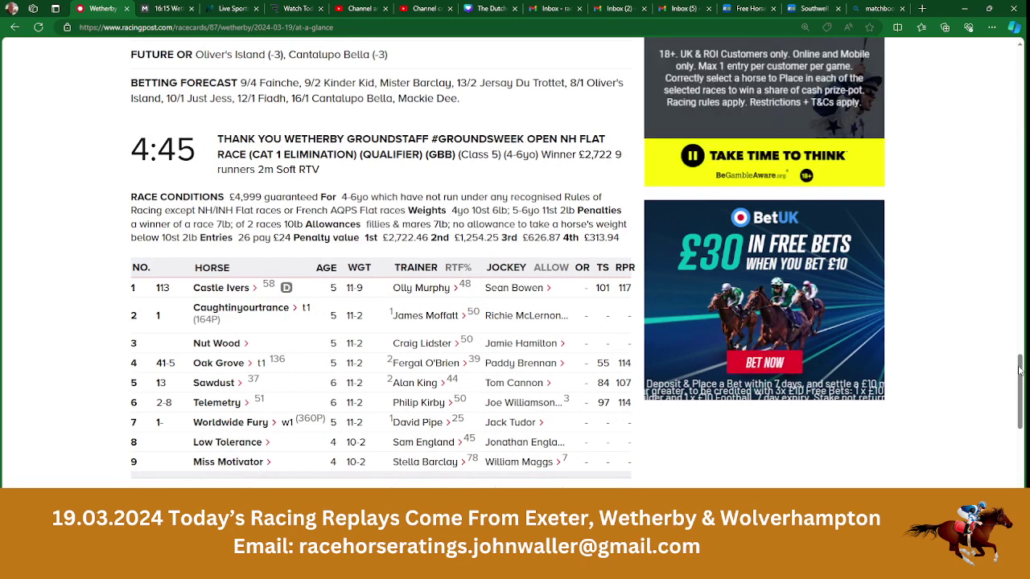
scroll(1020, 376, down, 1)
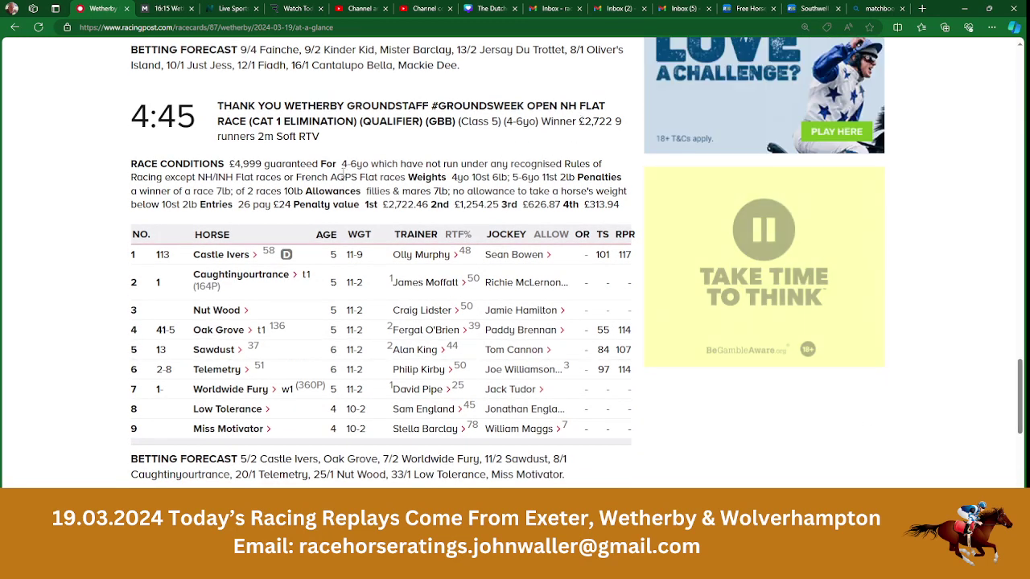
click(252, 313)
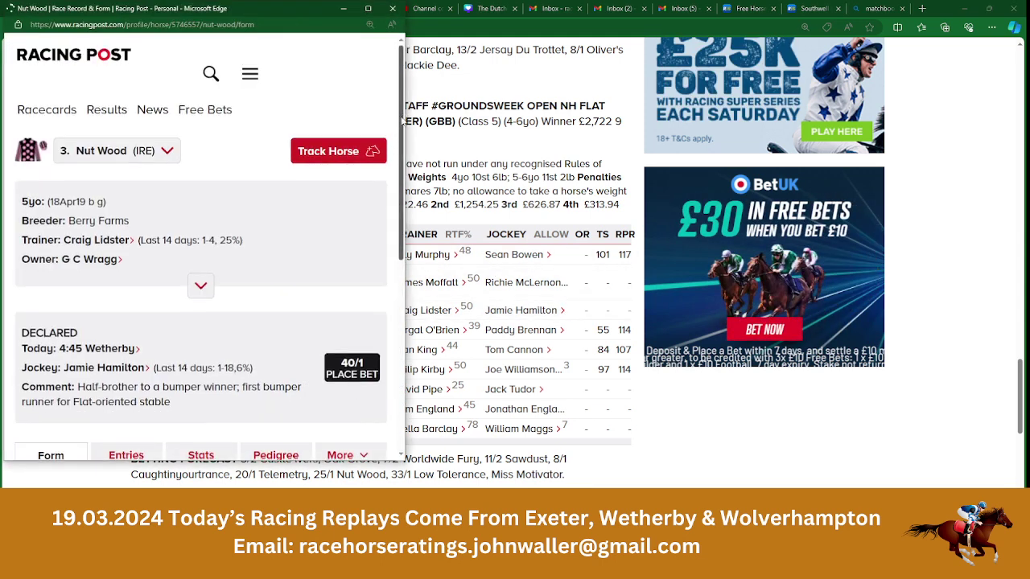
drag(402, 113, 404, 215)
scroll(242, 330, down, 1)
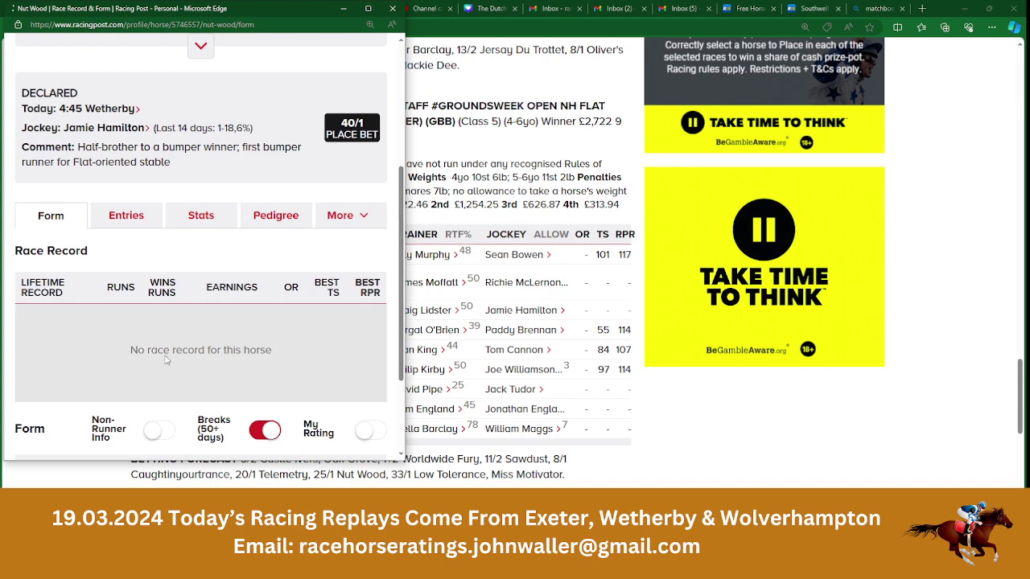
click(392, 9)
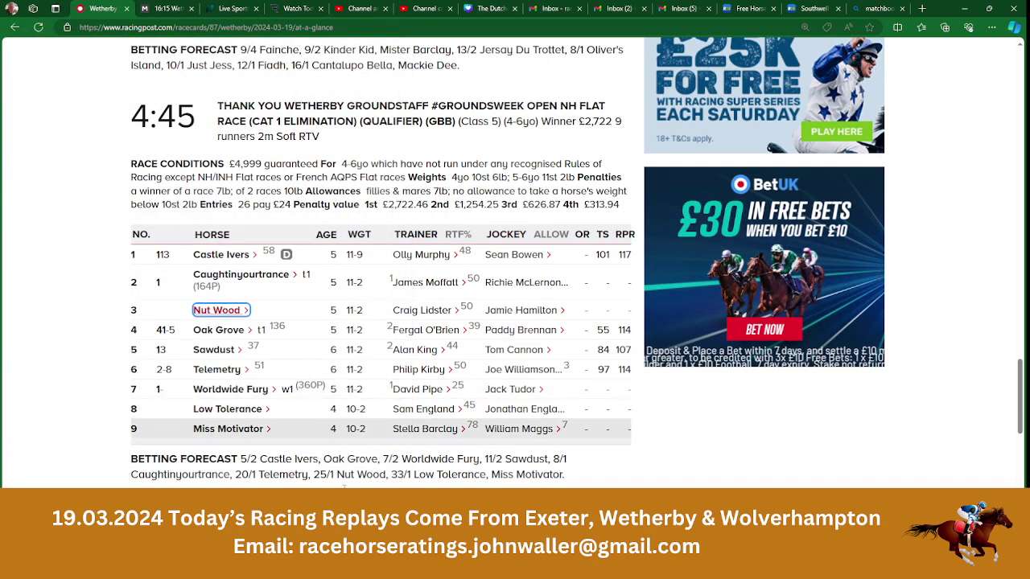
Step: Switch to Excel, bring up the Wetherby 16.45 sheet and return to the Racing Post racecard in the browser
key(alt+Tab)
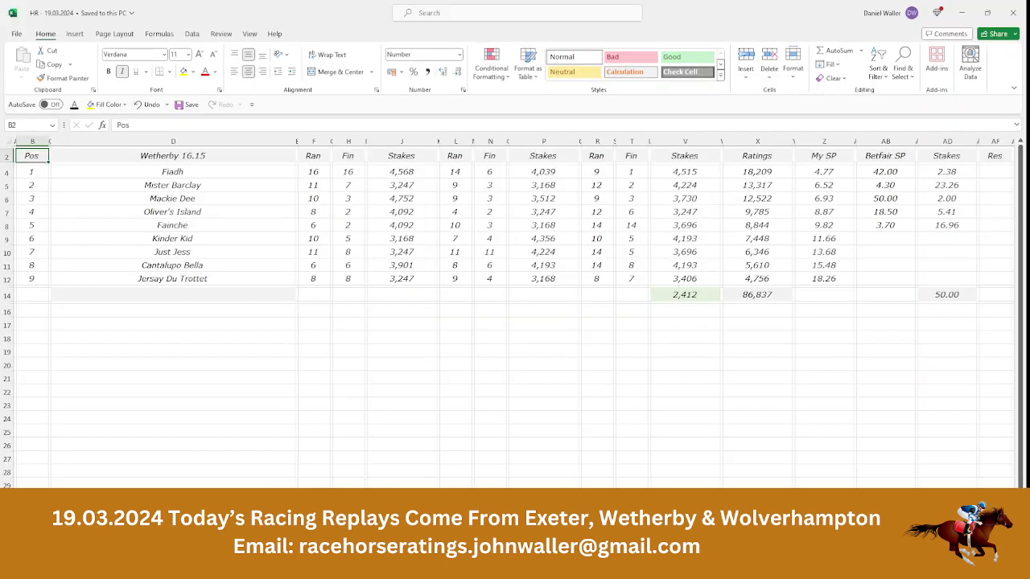
key(ctrl+Page_Down)
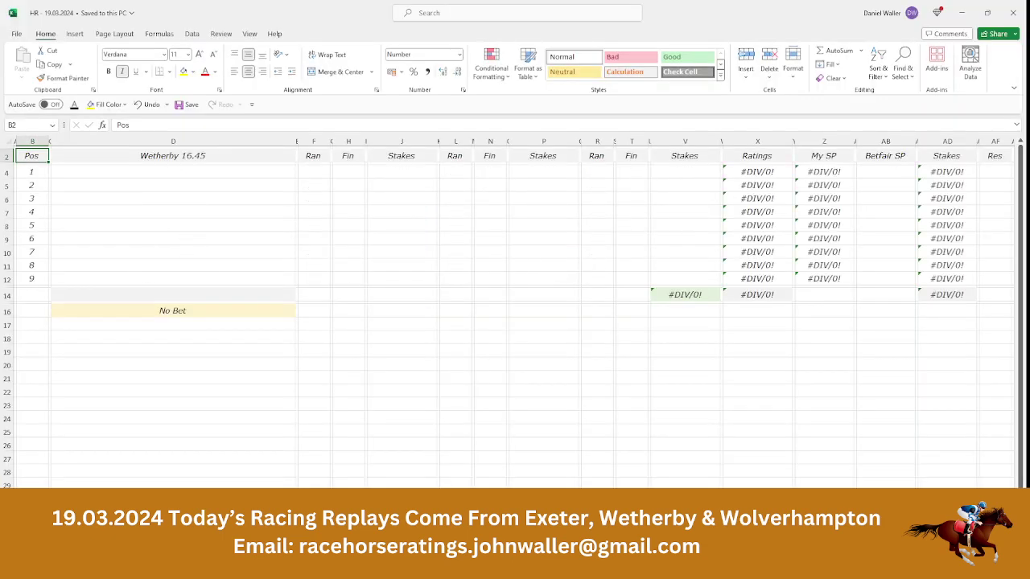
key(alt+Tab)
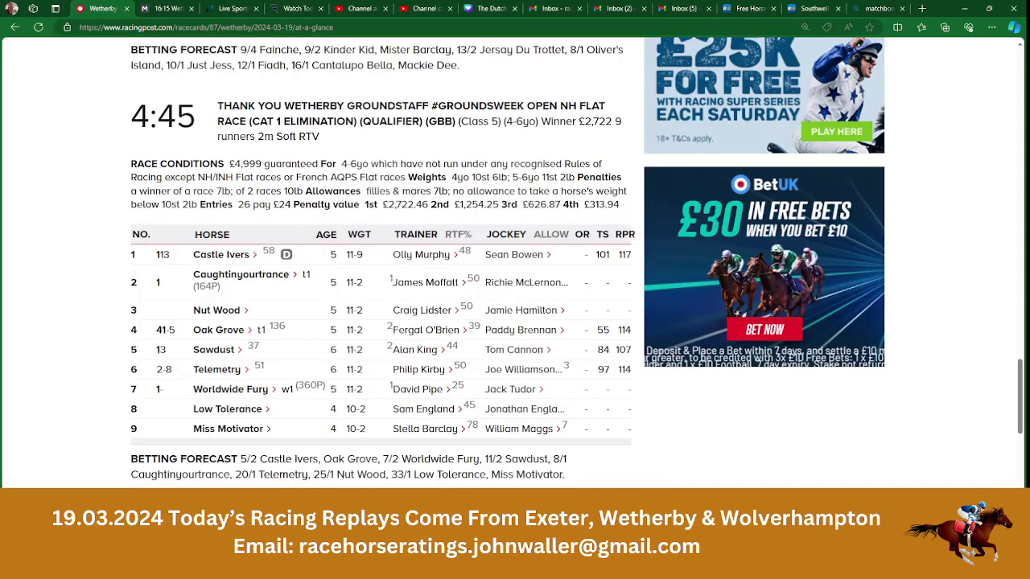
Step: Open the Wolverhampton (AW) racecard on Racing Post in At-a-Glance view and go to the 5:30 race's runners
drag(1020, 408, 1019, 106)
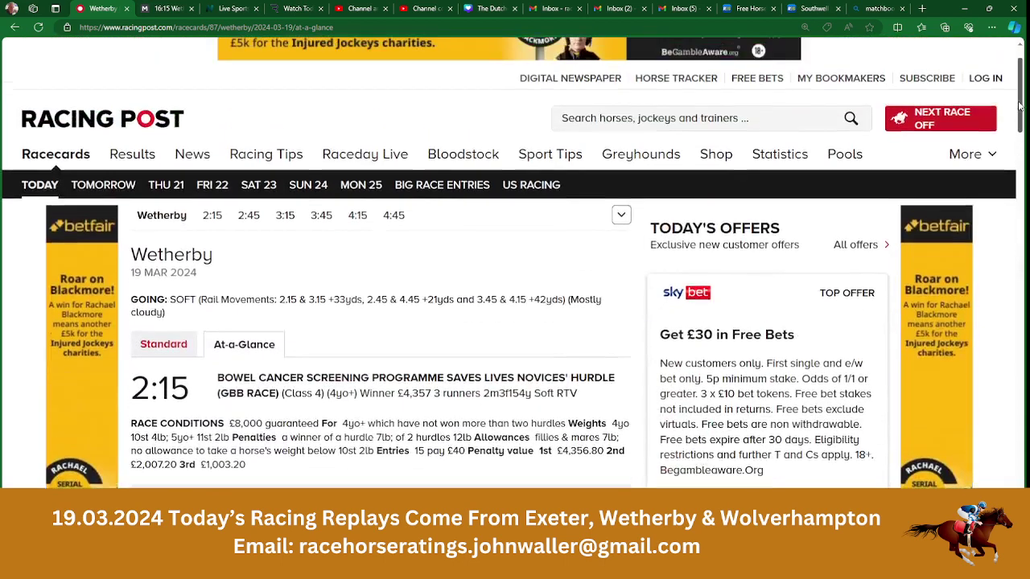
click(620, 215)
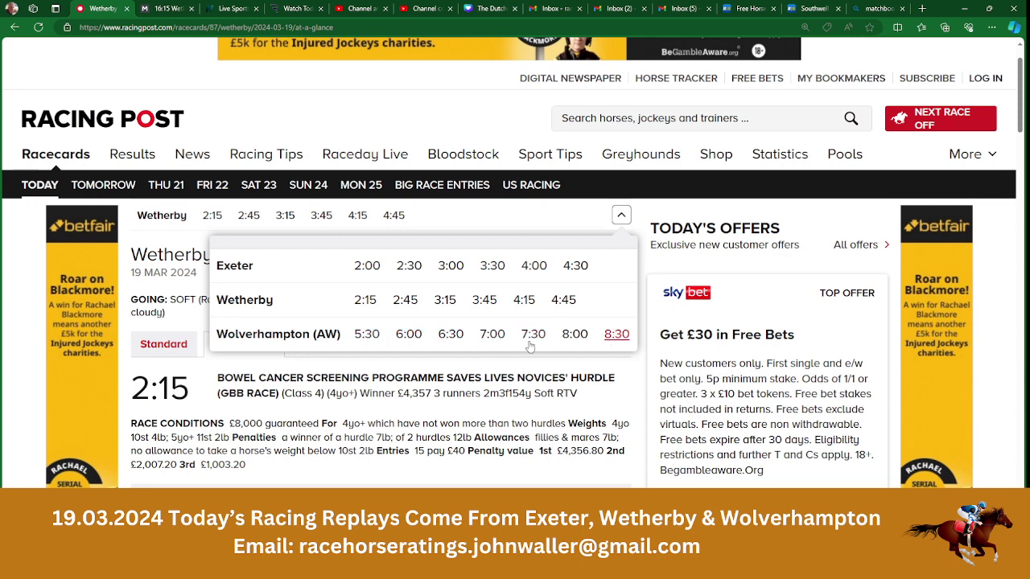
click(292, 338)
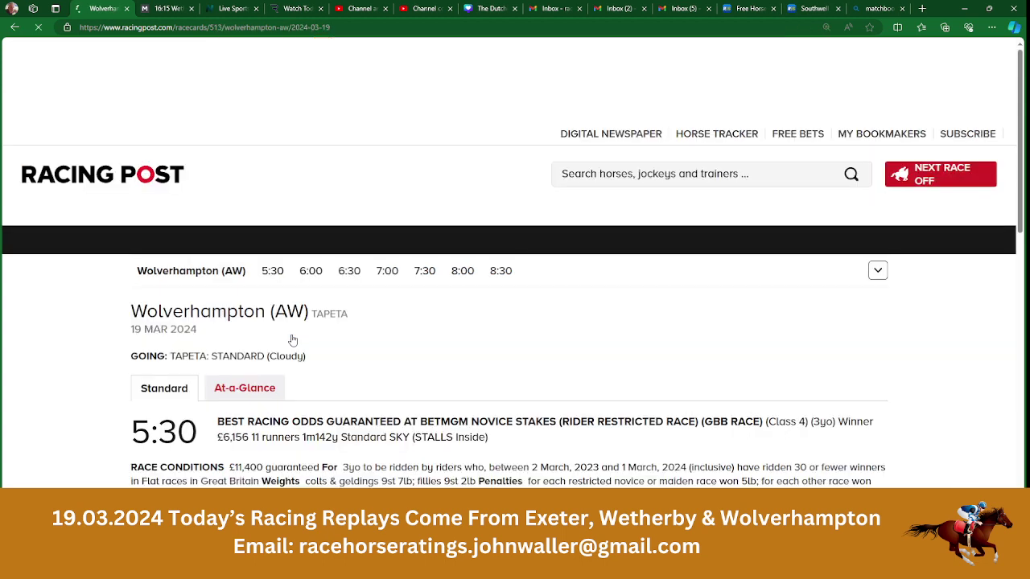
click(254, 390)
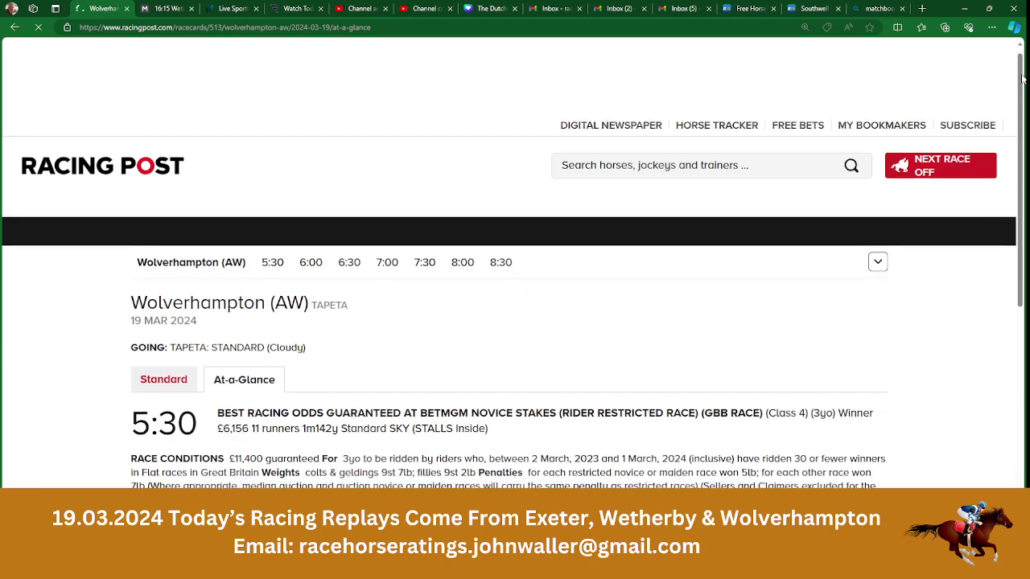
scroll(1022, 70, down, 4)
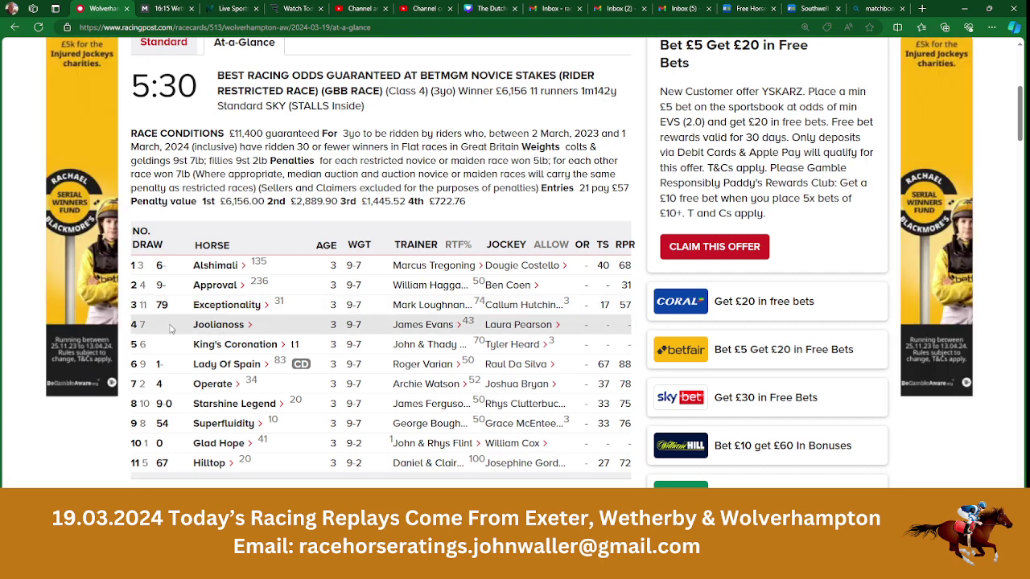
Step: Examine Joolianoss's race record from the 5:30 Wolverhampton runners and close its profile when done
click(218, 325)
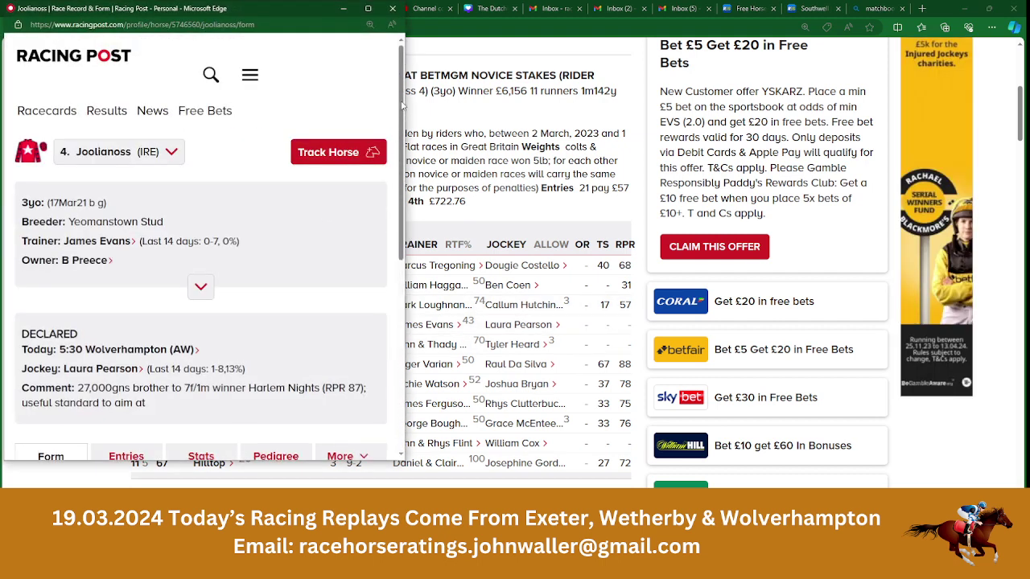
scroll(242, 322, down, 5)
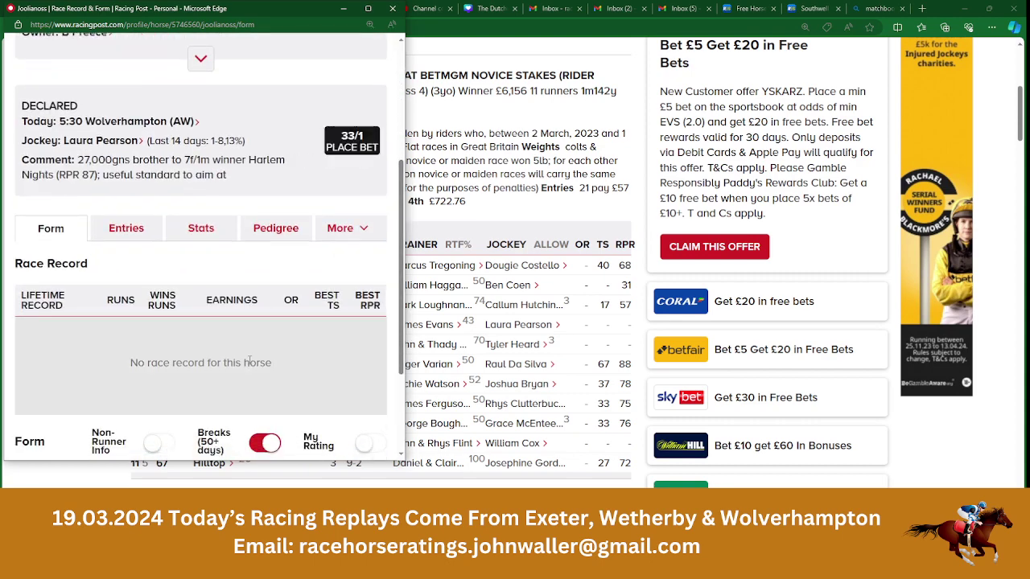
click(391, 8)
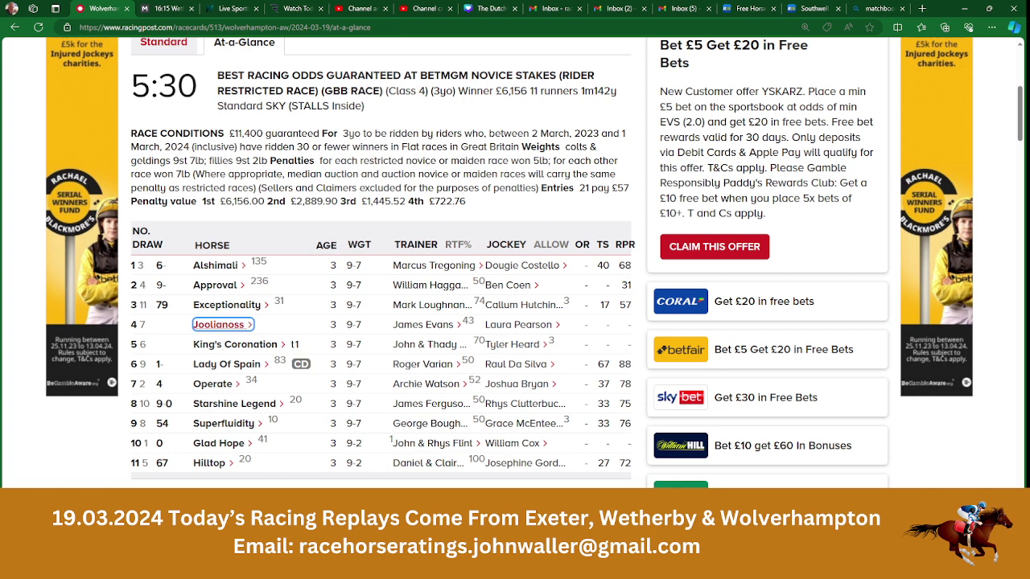
Step: Switch to Excel, review the Wetherby 16.15 sheet and move forward to the Wolverhampton 17.30 sheet
key(alt+Tab)
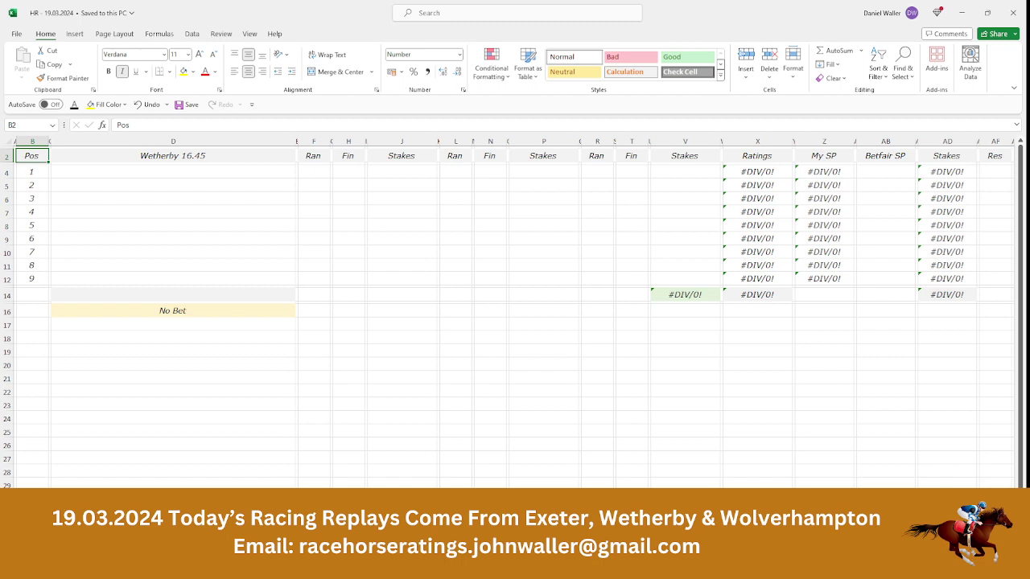
key(ctrl+Page_Up)
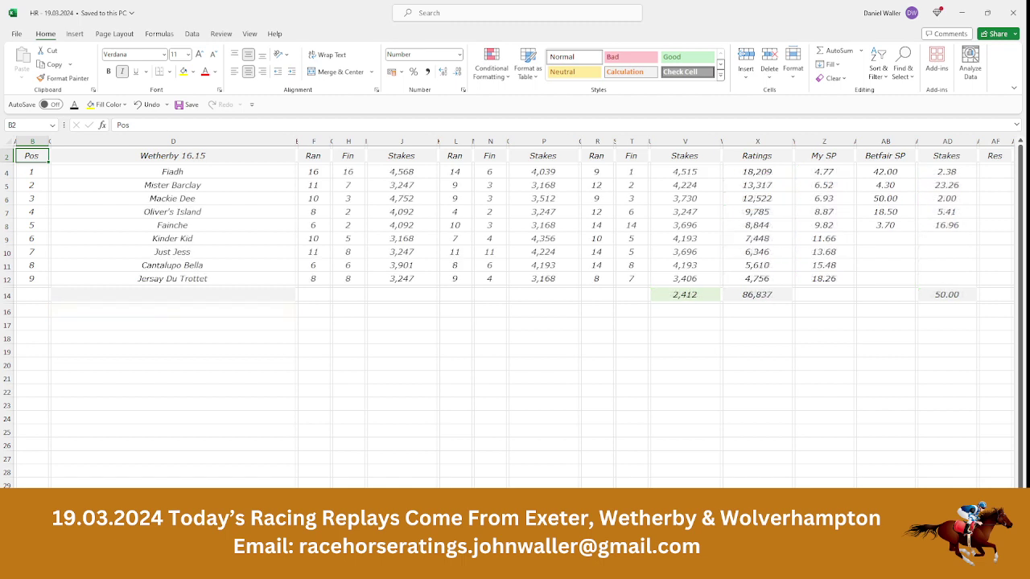
key(ctrl+Page_Down)
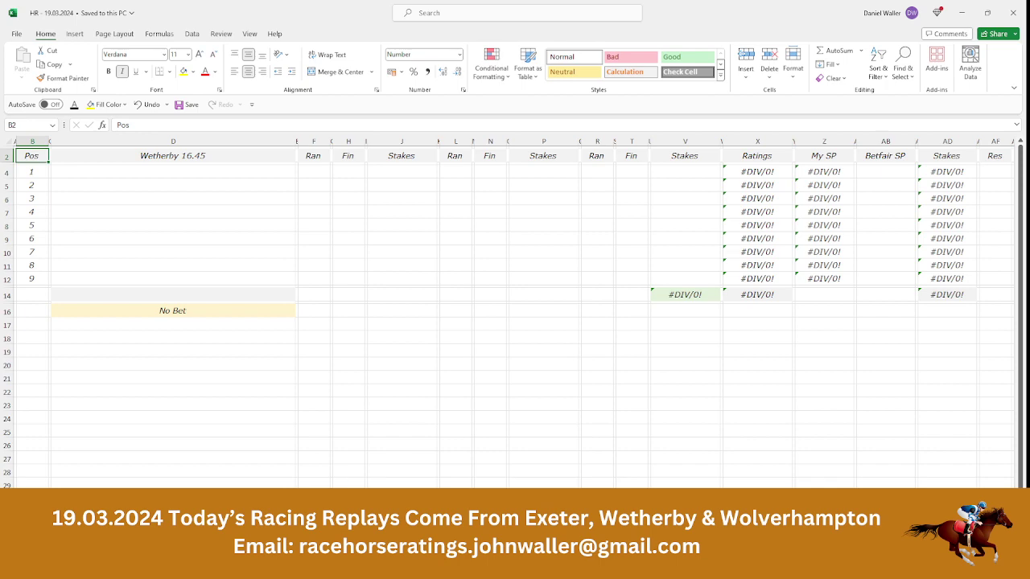
key(ctrl+Page_Down)
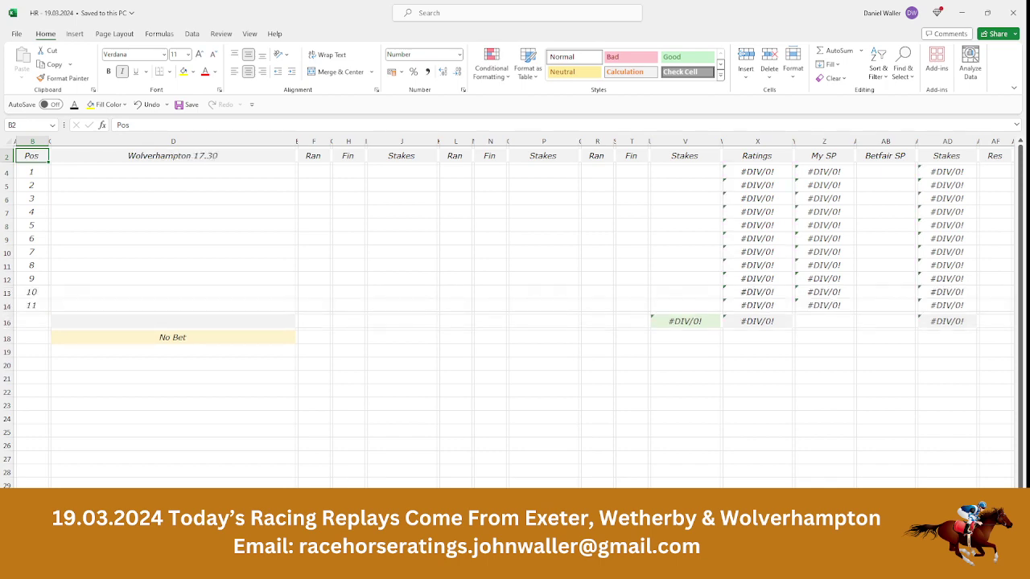
Step: Check the 6:00 race's runners on Racing Post's Wolverhampton racecard, and return to Excel to bring up the Wolverhampton 18.00 sheet
key(alt+Tab)
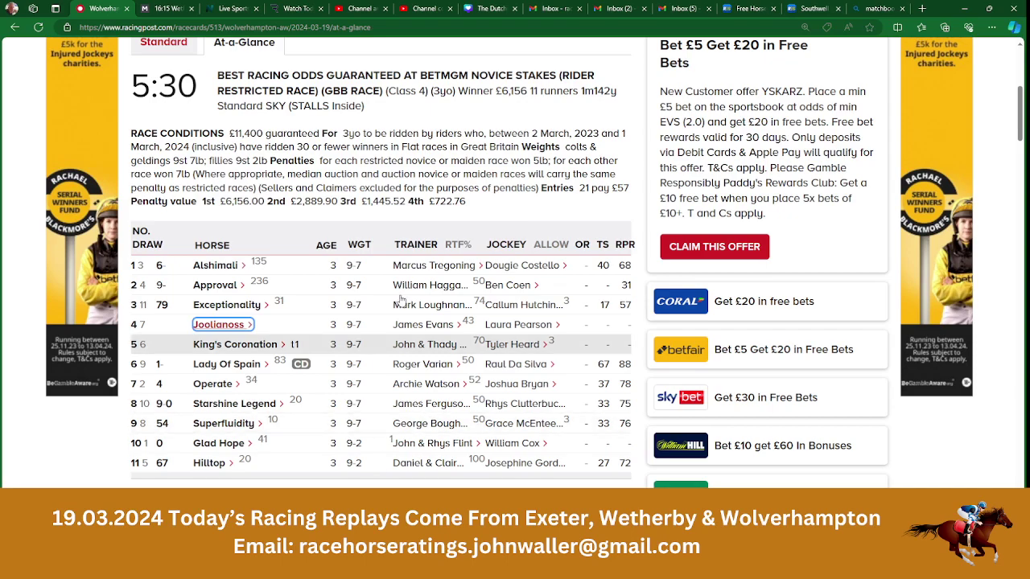
scroll(1024, 123, down, 5)
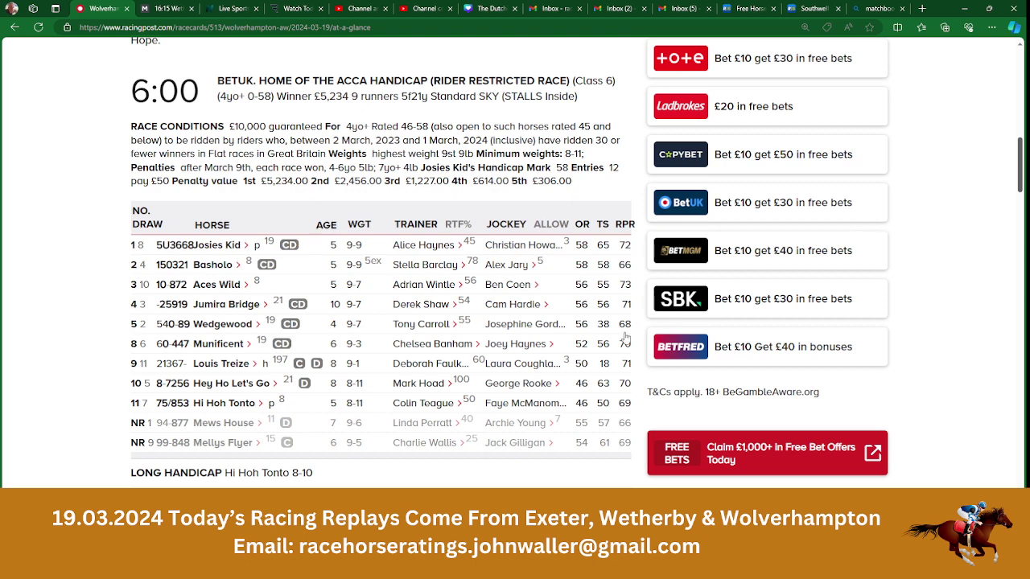
key(alt+Tab)
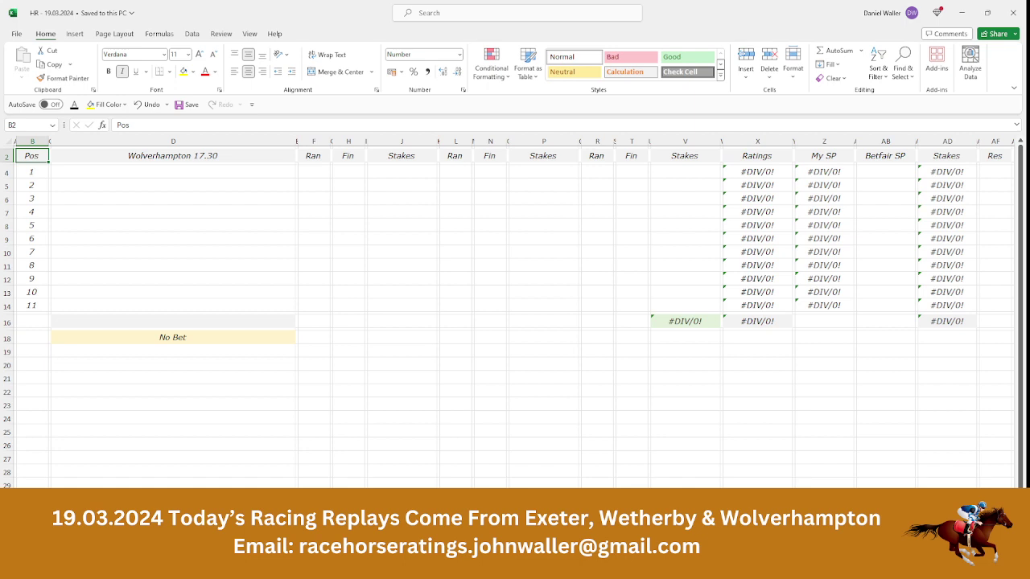
key(ctrl+Page_Down)
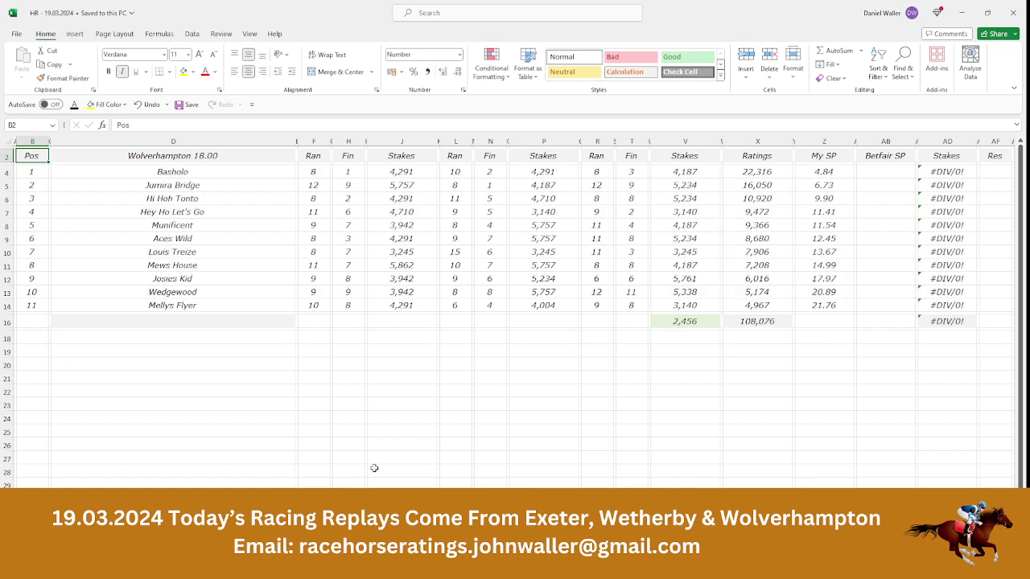
Step: Delete the rows of the non-runners Mellys Flyer and Mews House from the Wolverhampton 18.00 table
click(6, 305)
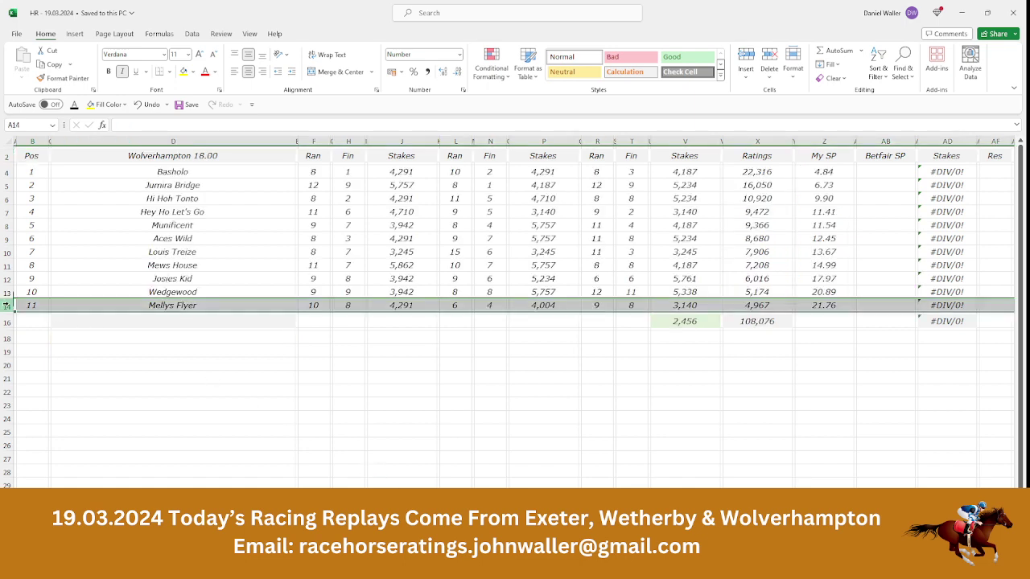
click(768, 56)
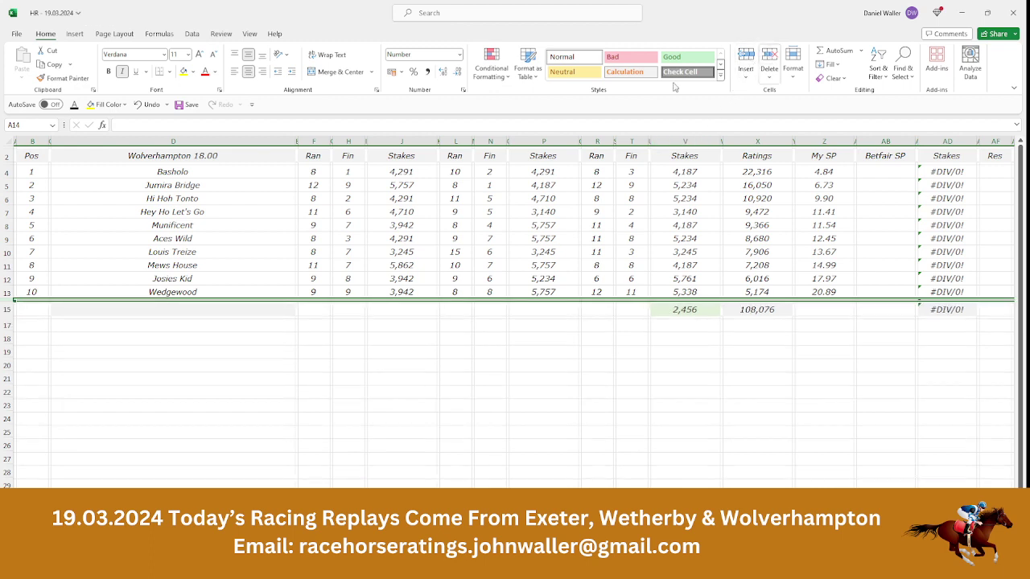
click(8, 265)
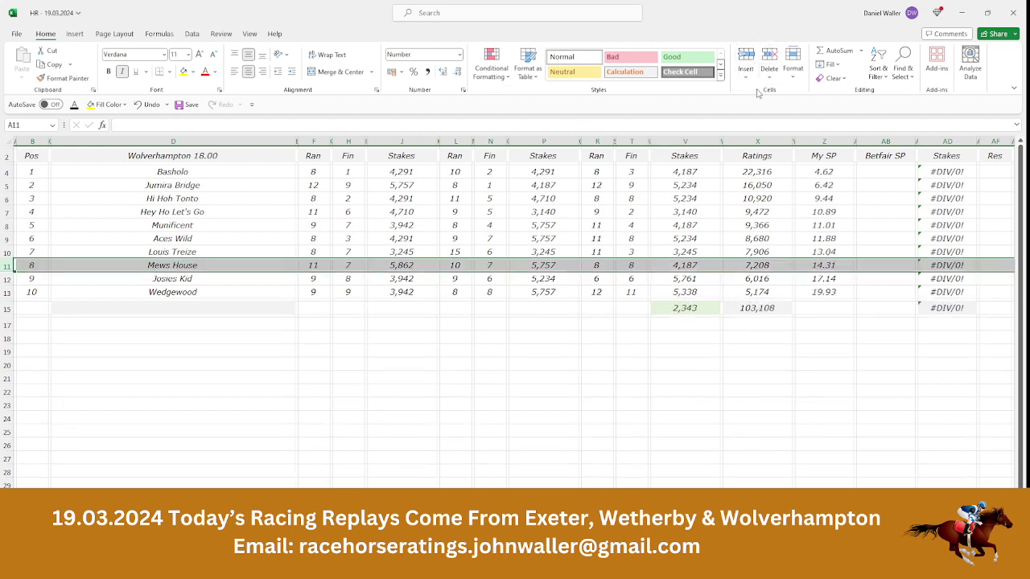
click(769, 56)
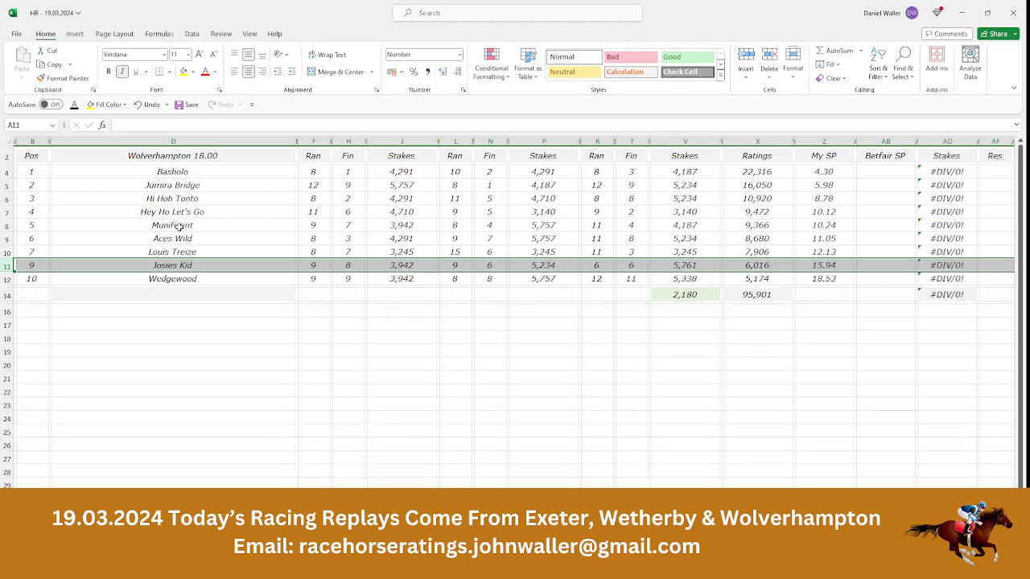
Step: Renumber the positions of Josies Kid and Wedgewood as 8 and 9
click(35, 266)
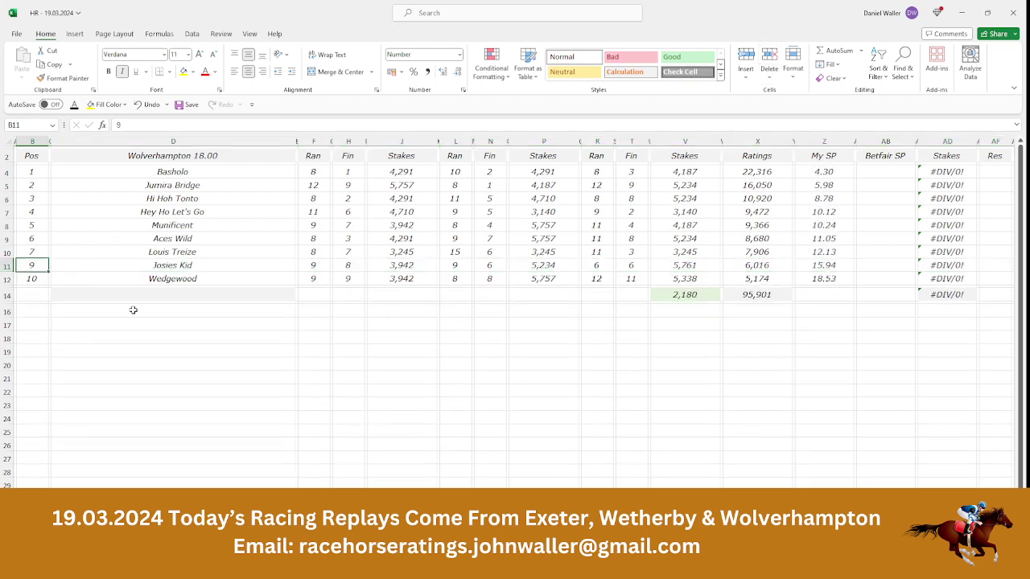
text(8)
key(Return)
text(9)
key(Return)
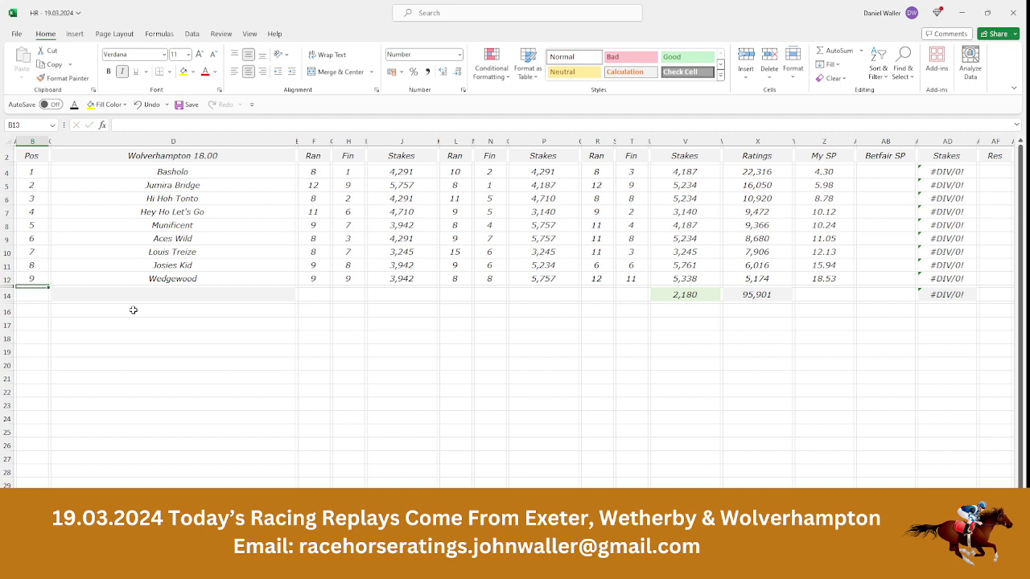
Step: Change the Stakes formula in V14 to =SUM(X14/4)/9 and save the workbook
click(662, 293)
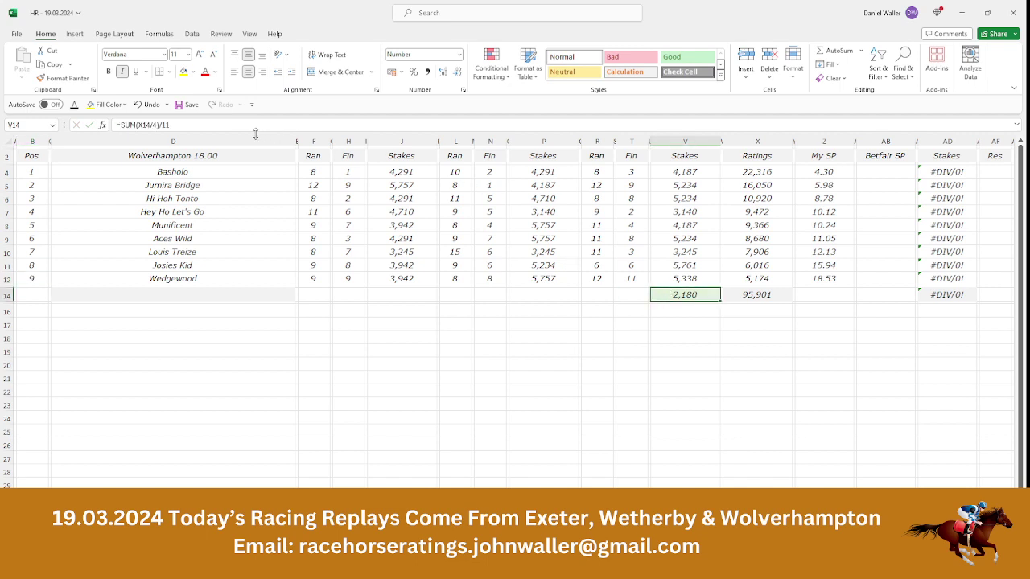
click(212, 130)
key(BackSpace)
key(BackSpace)
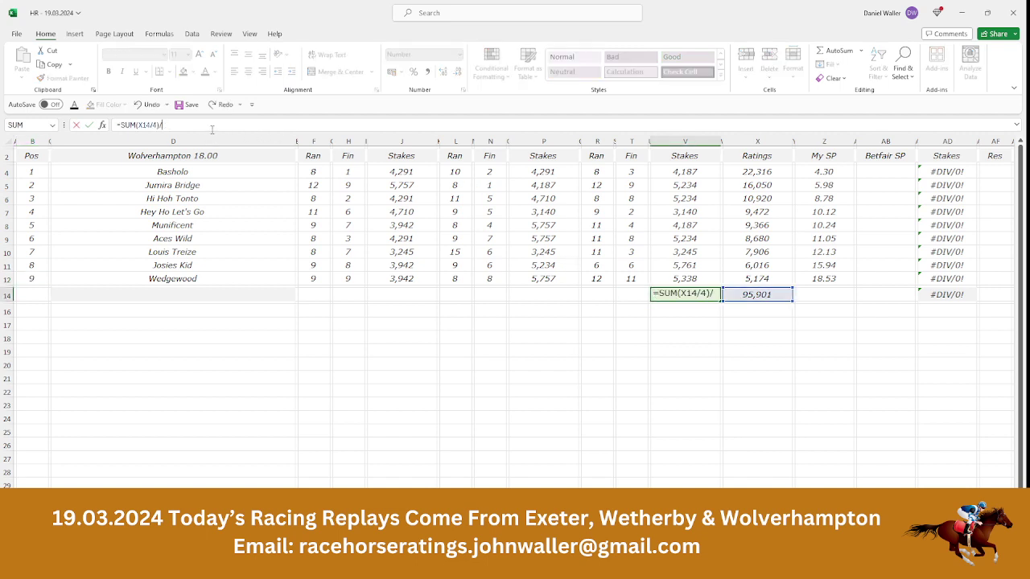
text(9)
key(ctrl+Return)
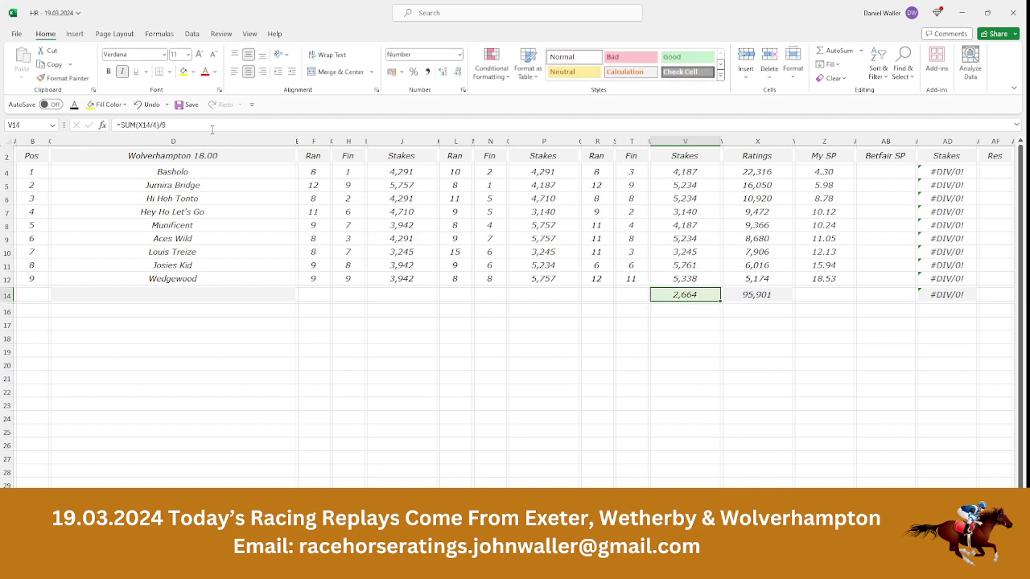
click(32, 158)
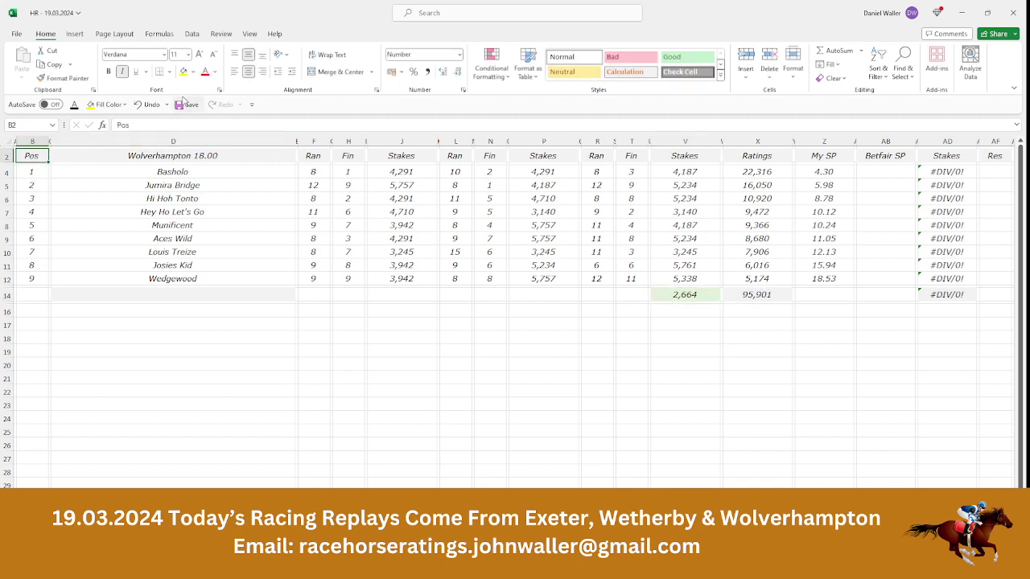
click(184, 104)
Step: Select Basholo's Betfair SP cell, then switch to the browser and open the 18:00 Wolverhampton race market on Matchbook
click(873, 171)
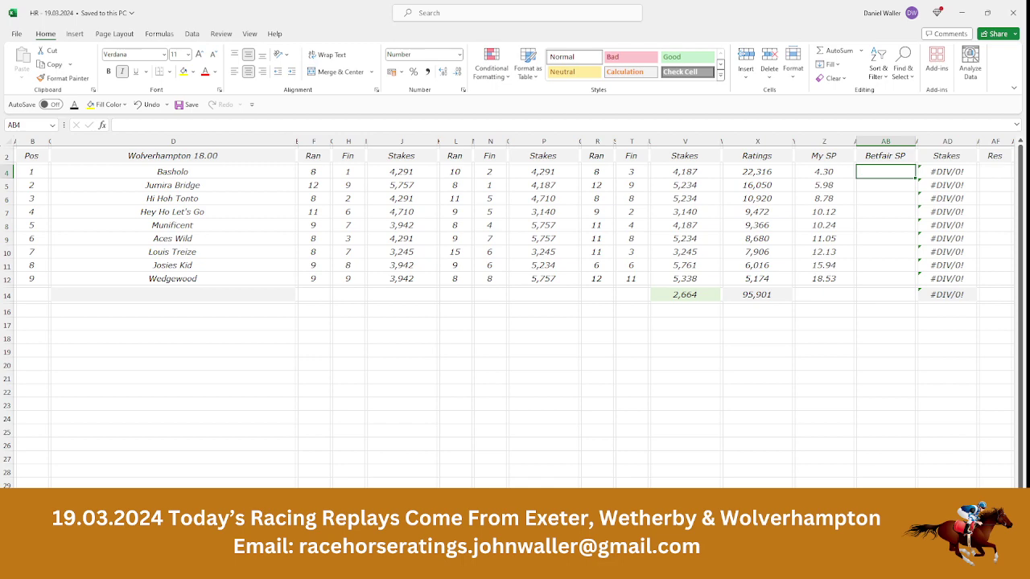
key(alt+Tab)
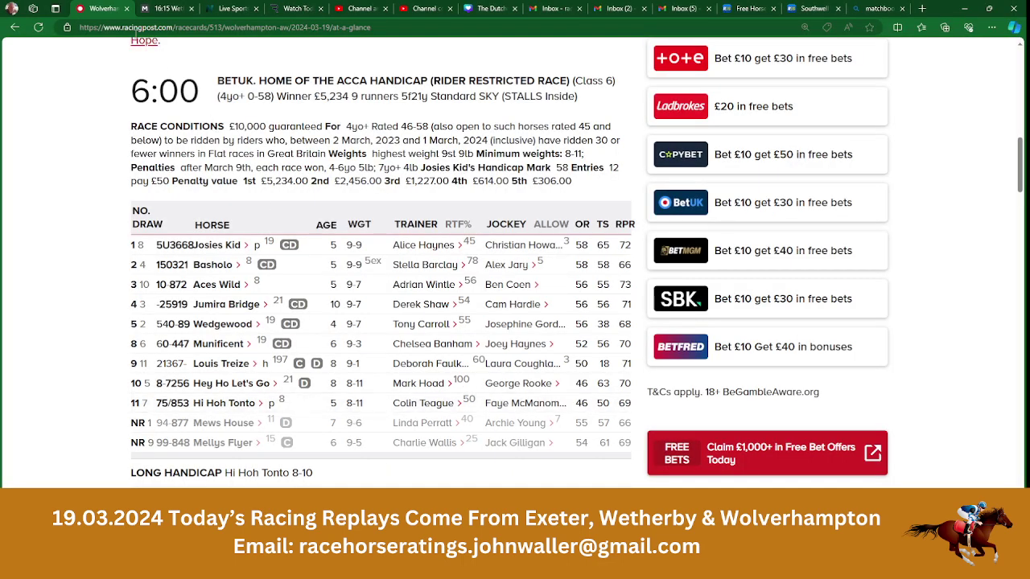
click(161, 10)
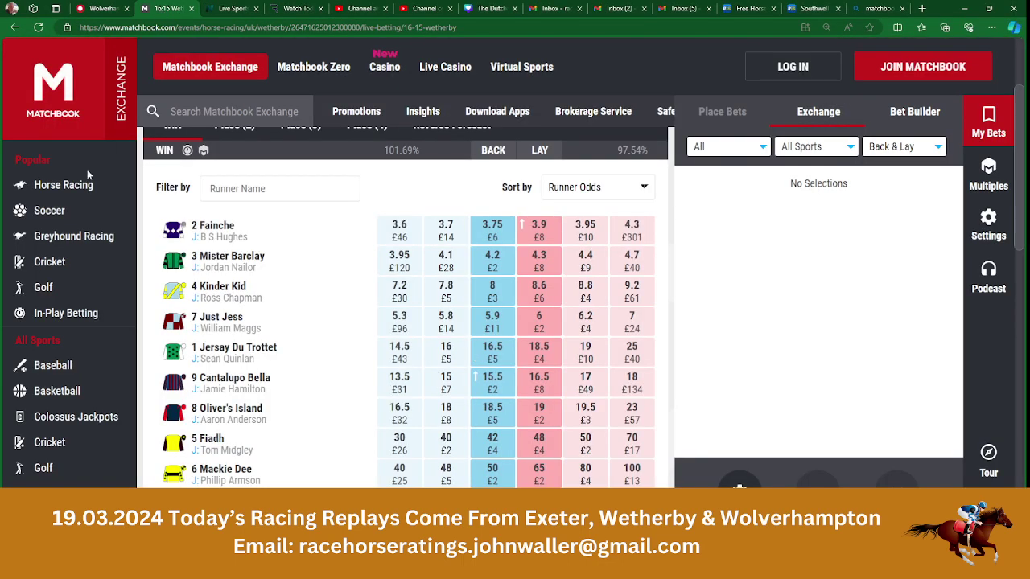
click(62, 187)
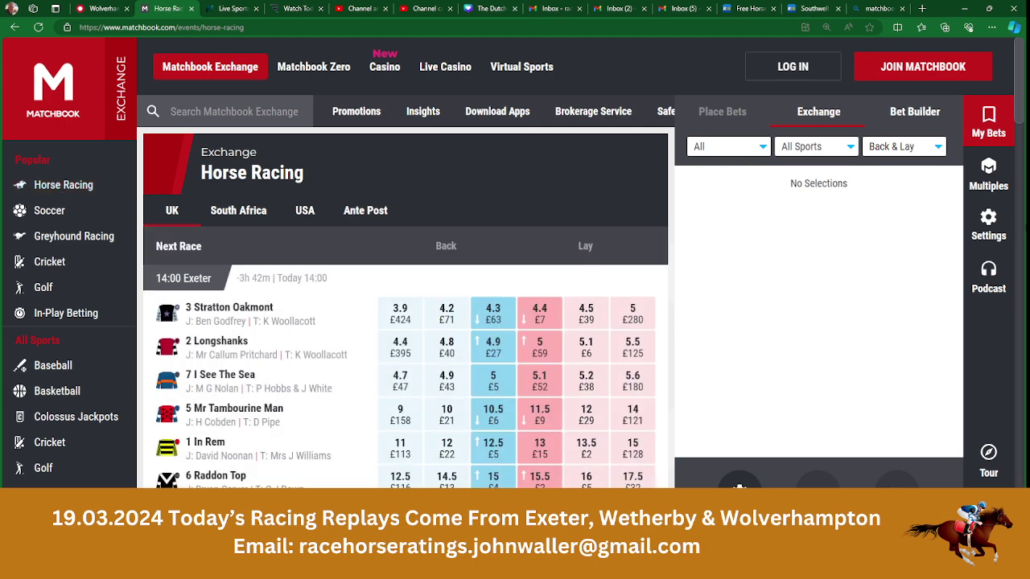
scroll(1018, 220, down, 5)
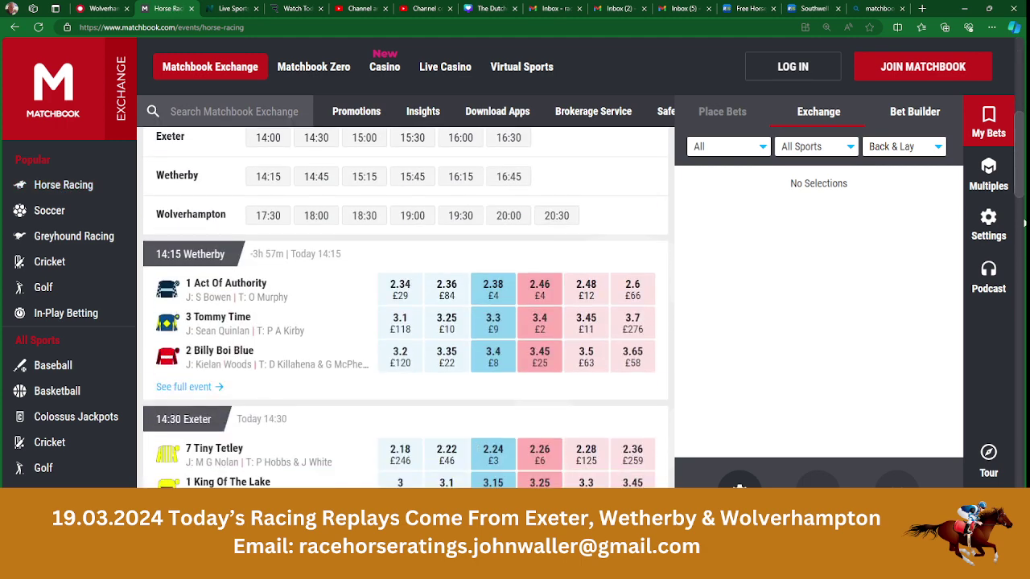
scroll(1024, 222, down, 5)
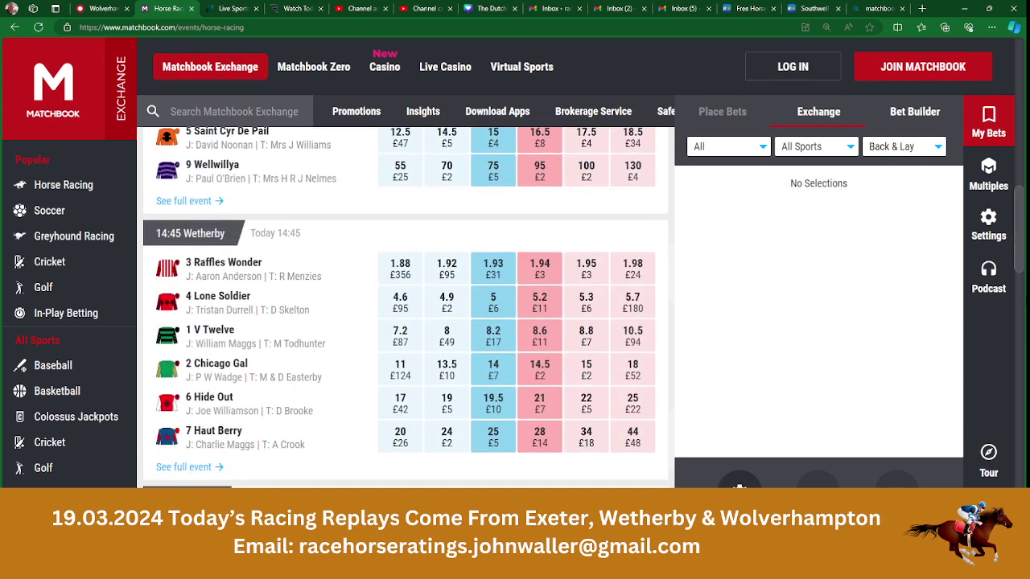
scroll(1022, 273, down, 5)
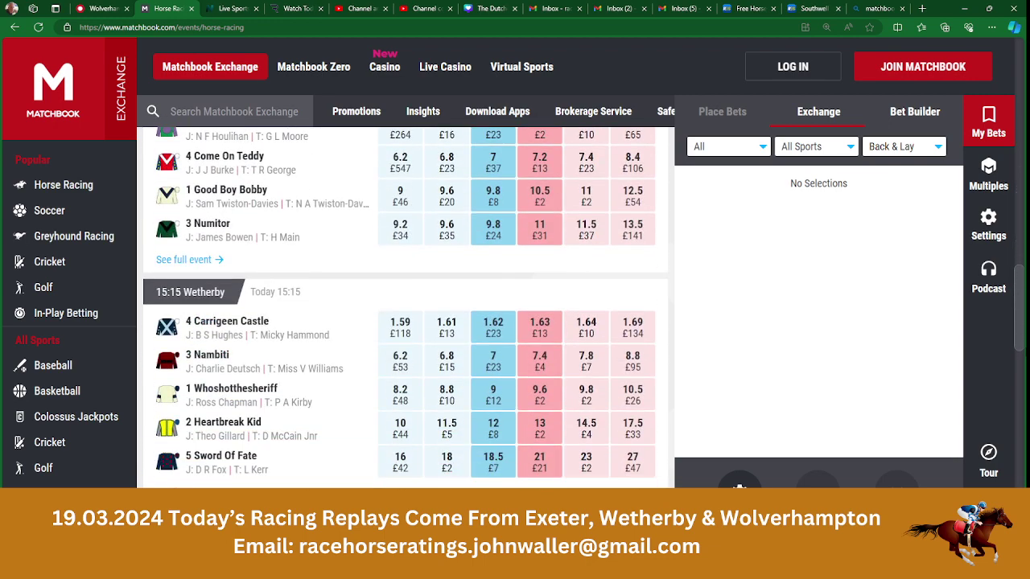
scroll(1022, 273, down, 5)
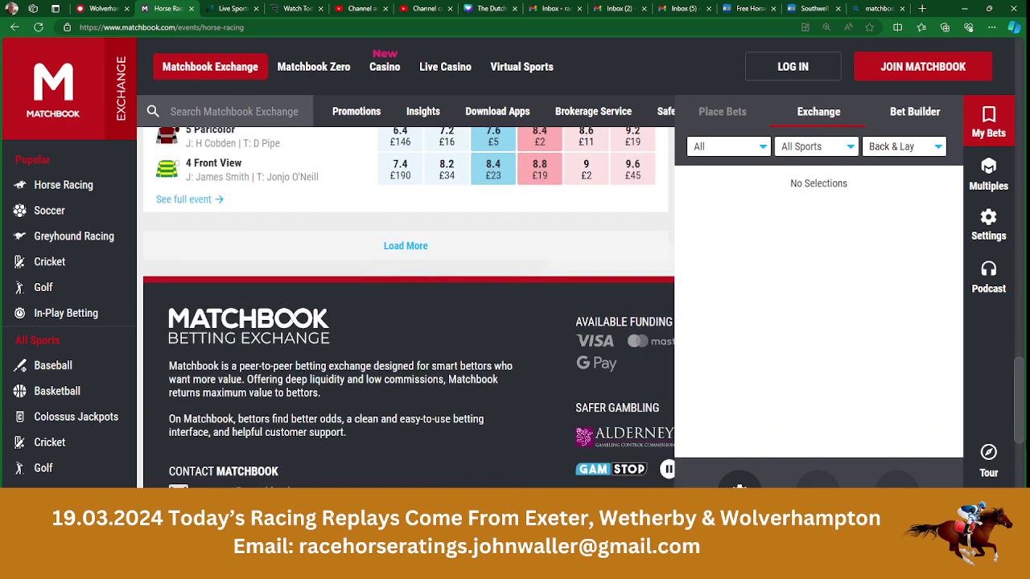
click(423, 244)
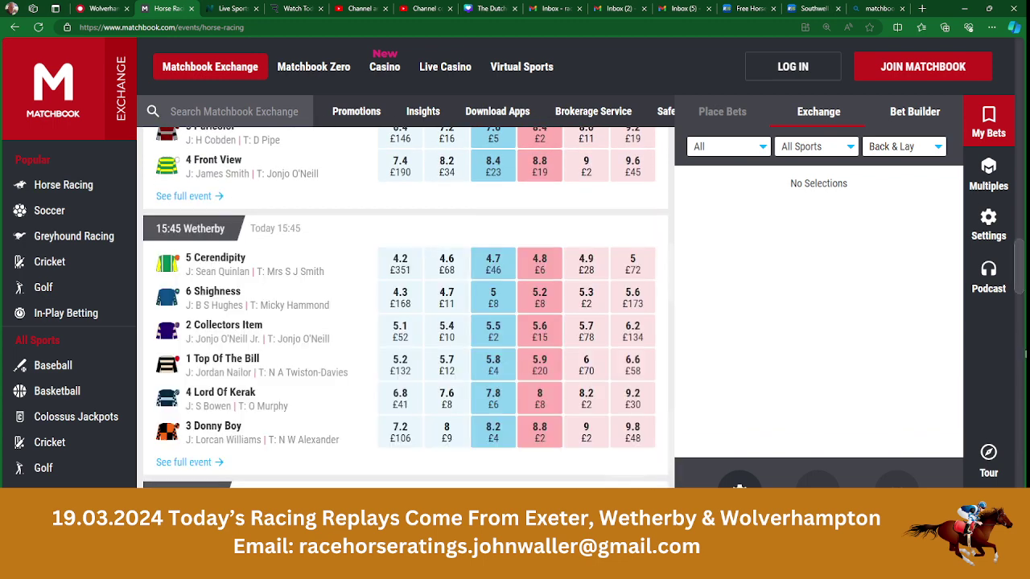
scroll(405, 305, down, 10)
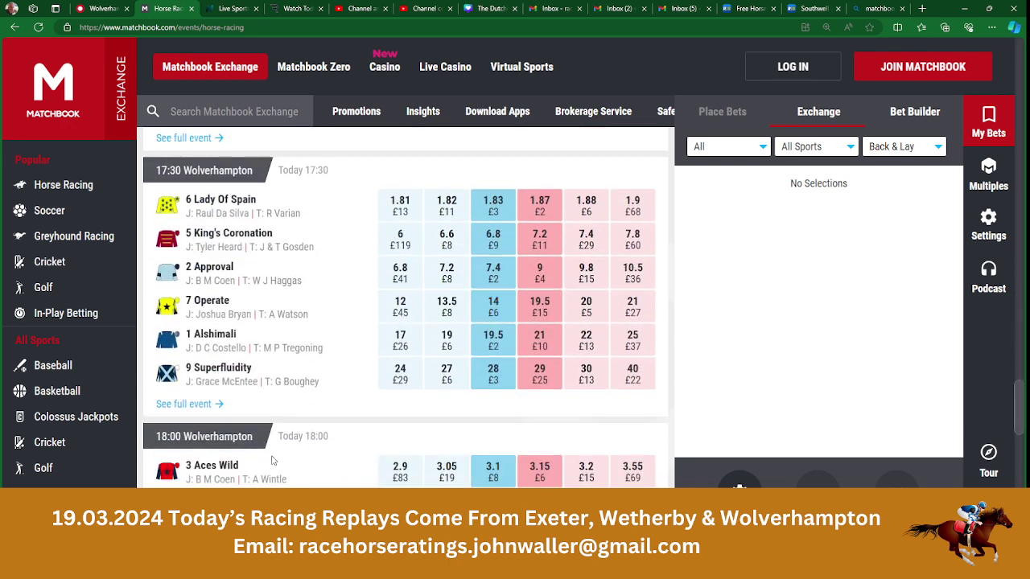
click(211, 444)
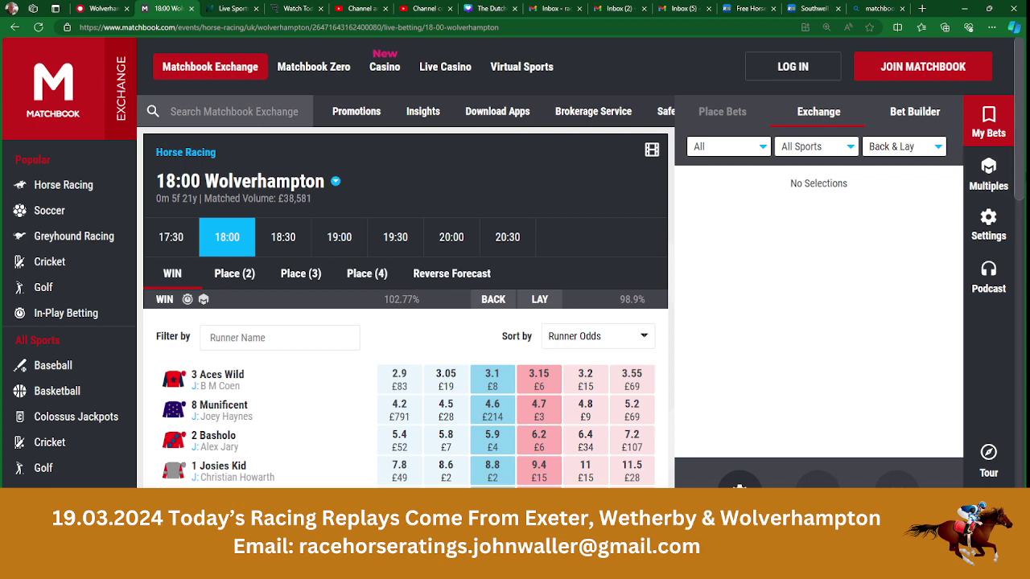
Step: Look up Basholo's back odds on Matchbook and enter 5.9 as its Betfair SP in the Excel worksheet
scroll(405, 322, down, 2)
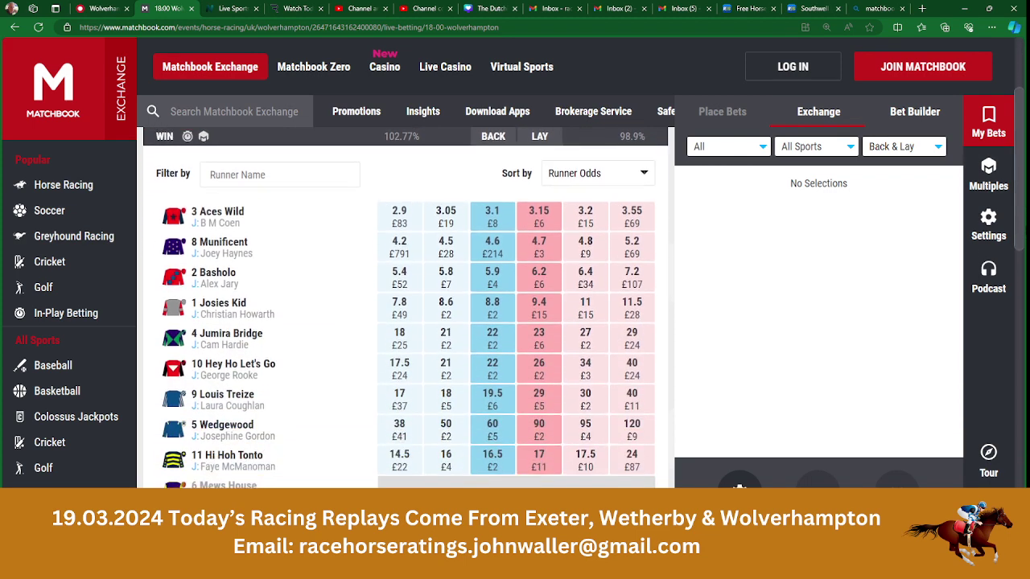
scroll(404, 322, down, 1)
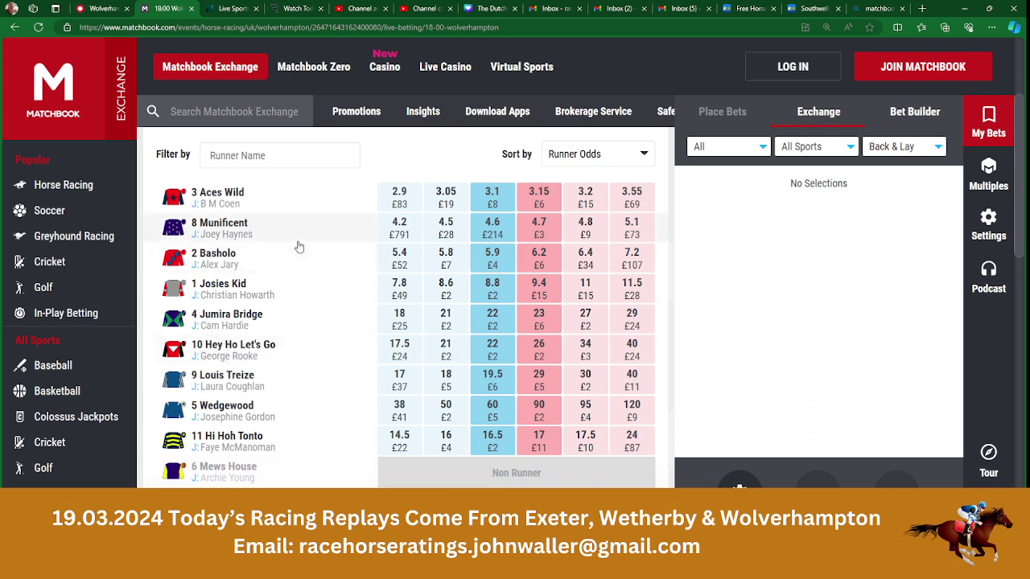
scroll(403, 306, up, 1)
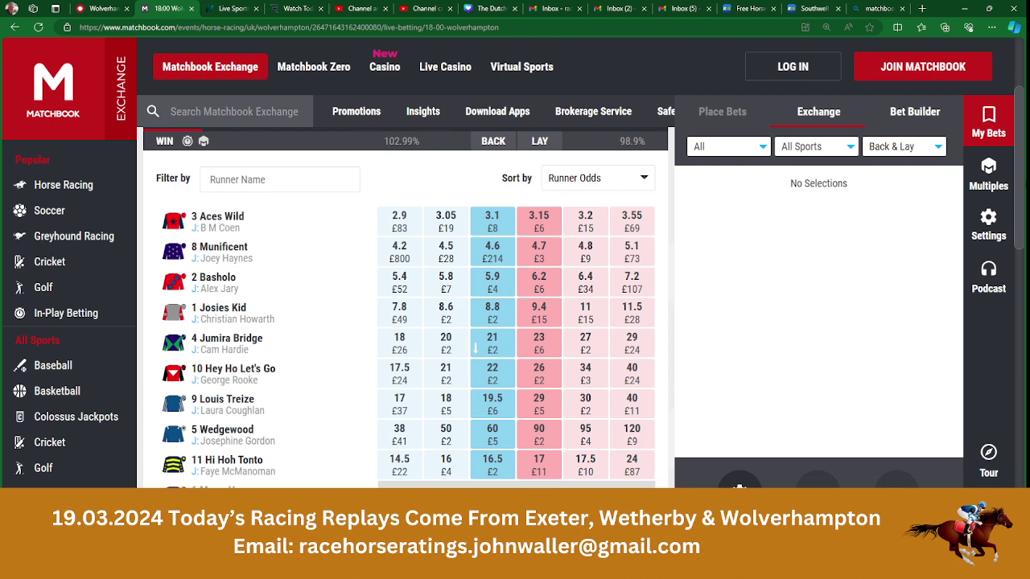
scroll(403, 322, down, 1)
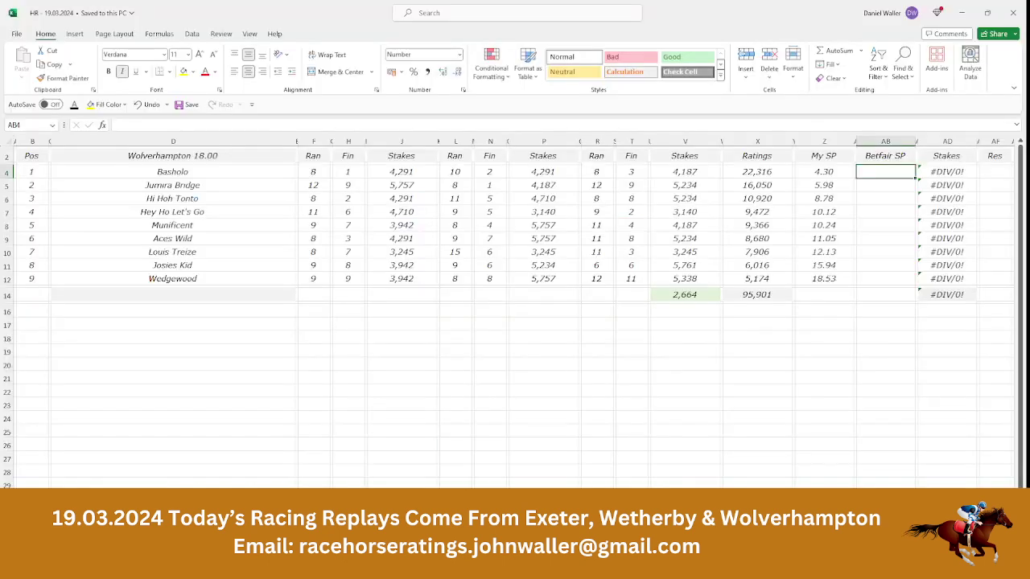
text(5.9)
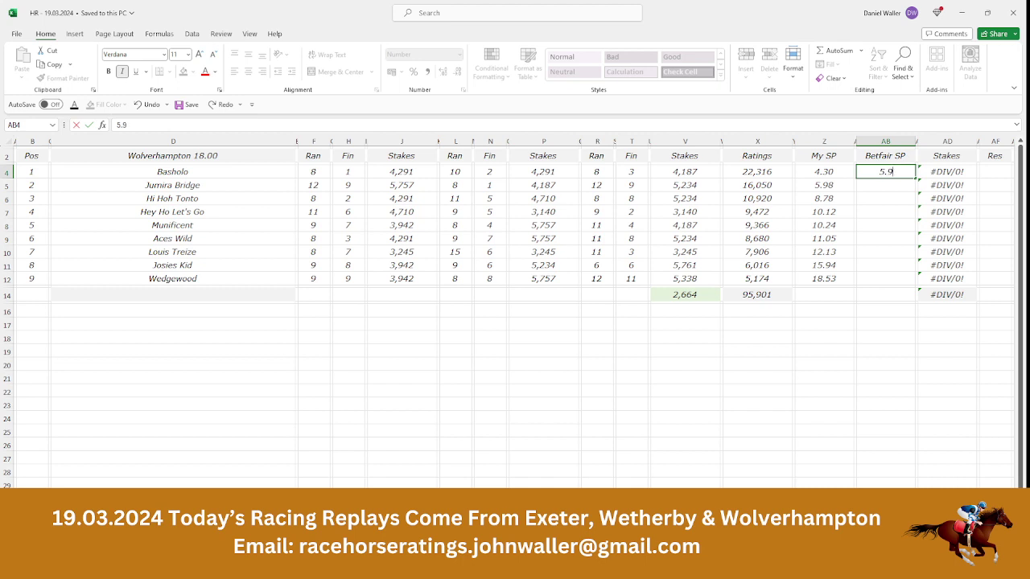
key(Return)
key(Right)
key(Right)
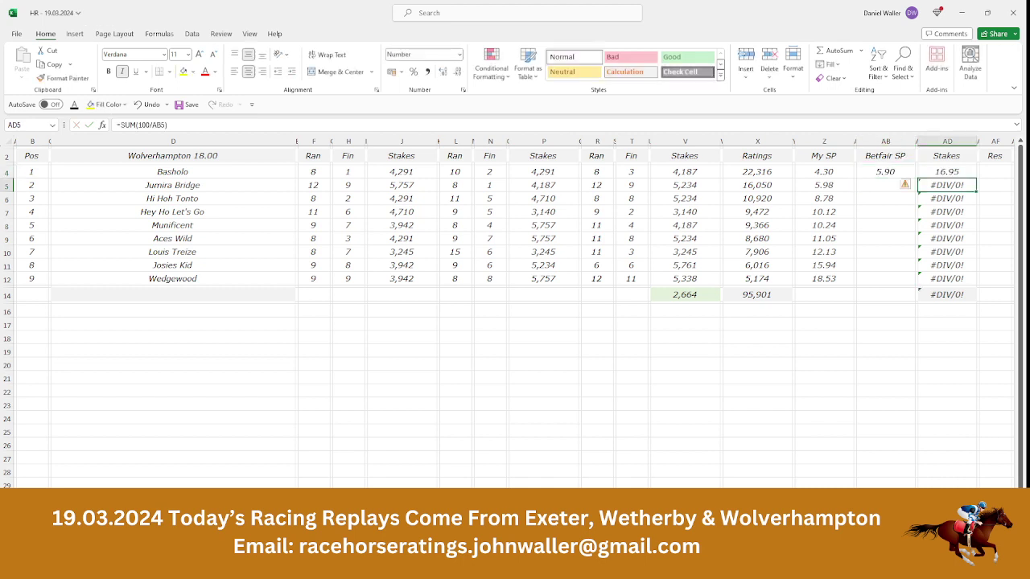
key(Up)
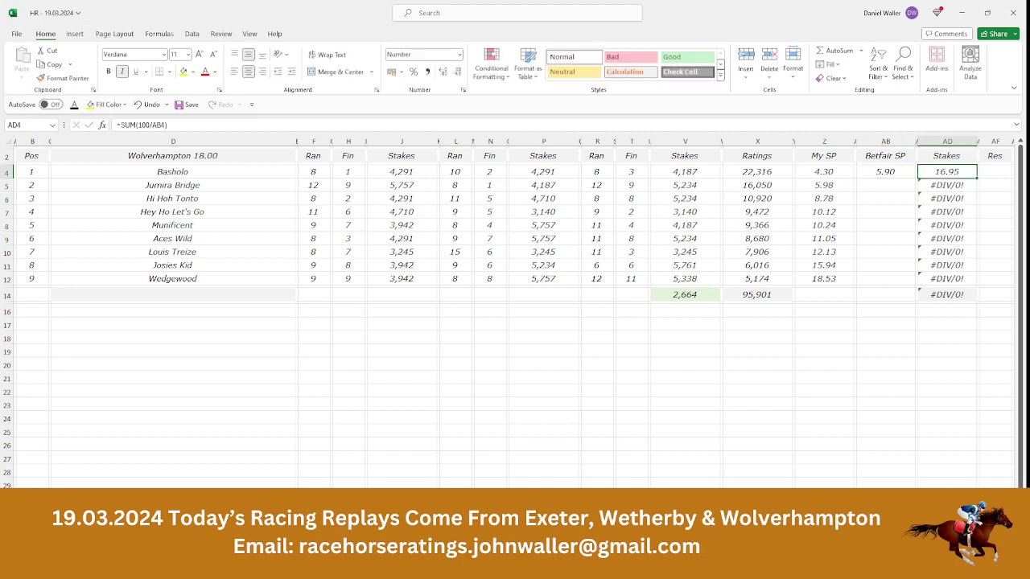
Step: Check Jumira Bridge's back odds on Matchbook and enter 21 as its Betfair SP in the Excel worksheet
key(Down)
key(Left)
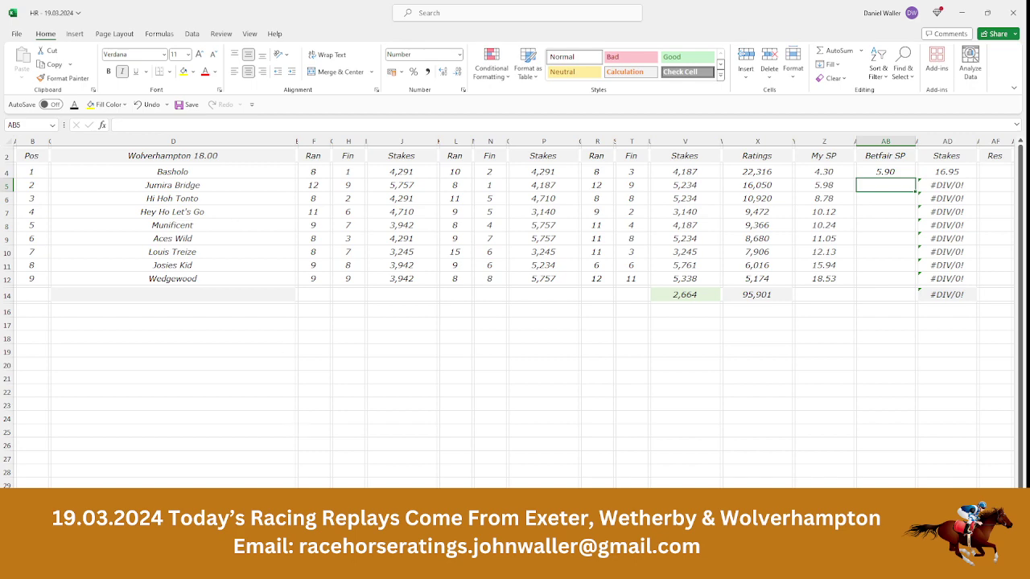
key(alt+Tab)
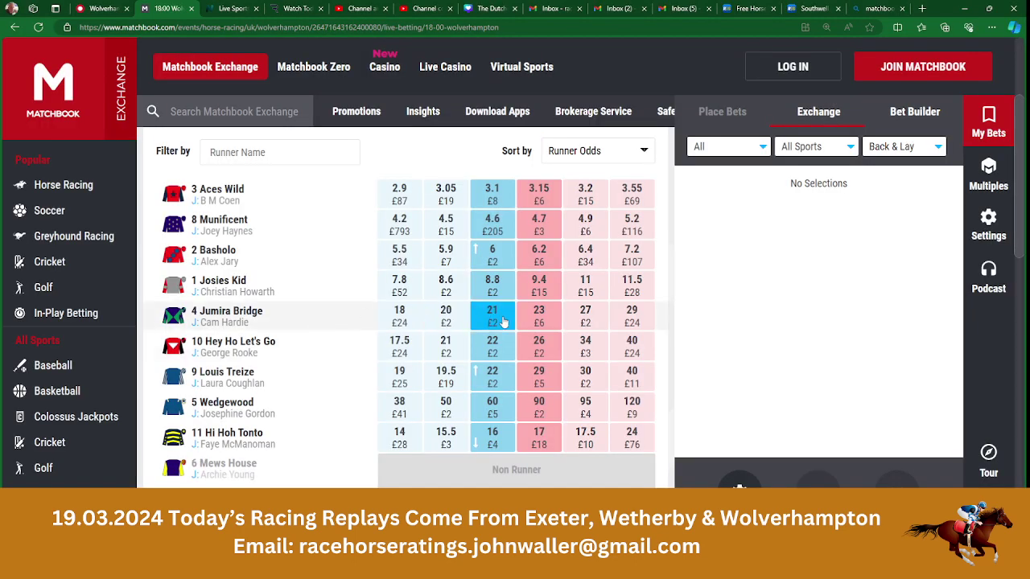
key(alt+Tab)
text(2)
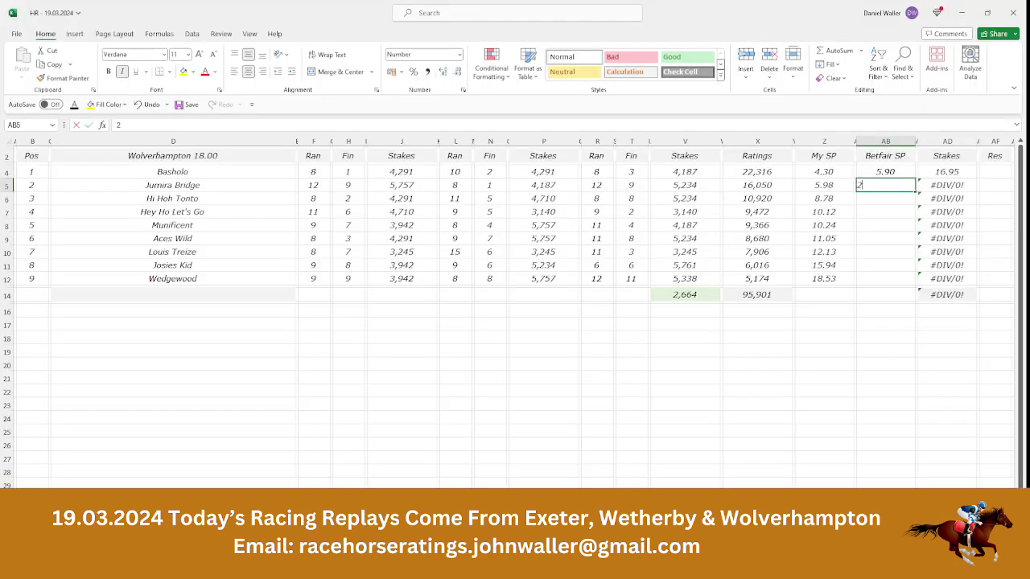
text(1)
key(Tab)
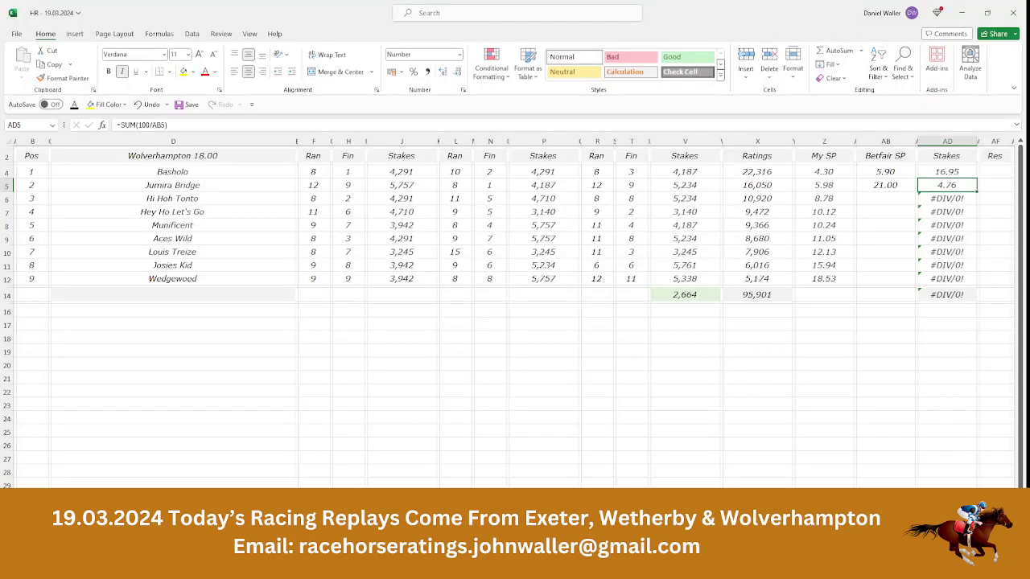
Step: Check Hi Hoh Tonto's back odds on Matchbook and enter 16 as its Betfair SP in the Excel worksheet
key(Return)
key(Left)
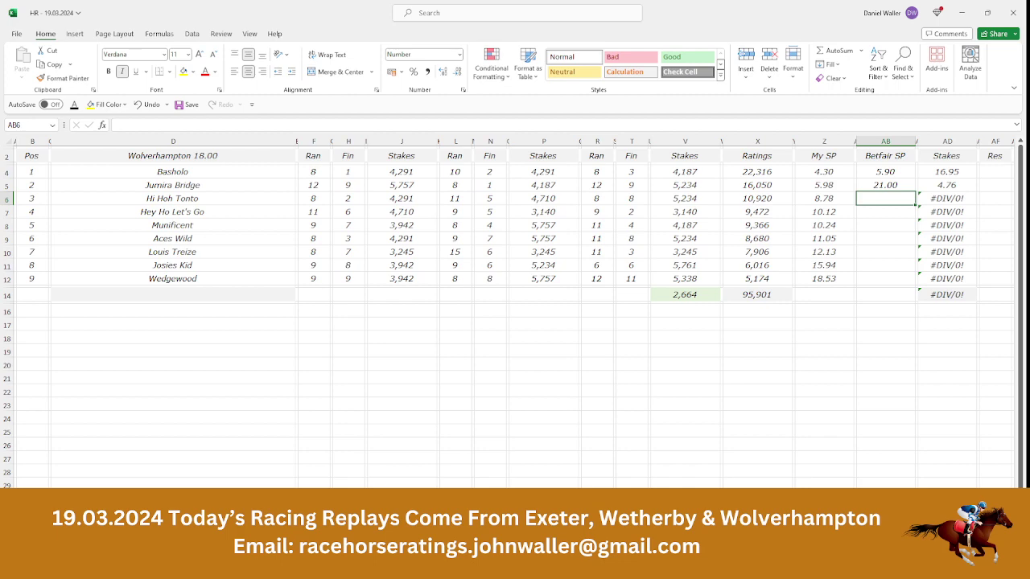
key(alt+Tab)
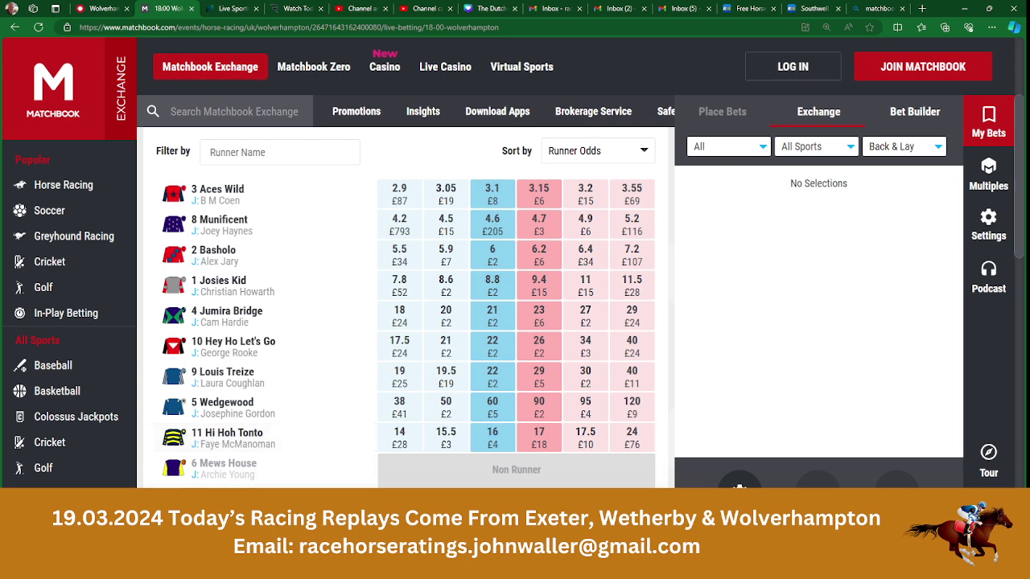
key(alt+Tab)
text(16)
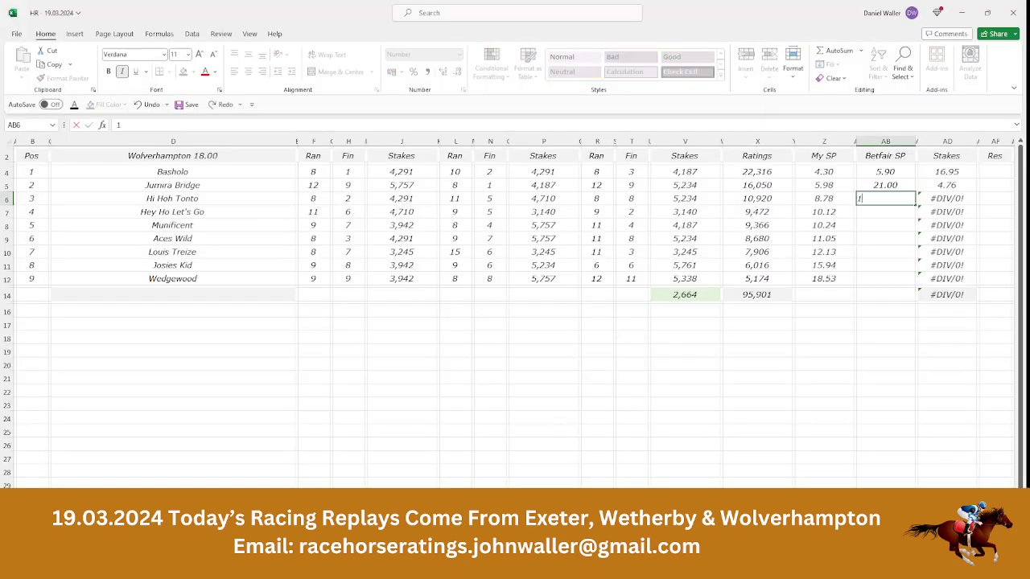
key(Tab)
key(Tab)
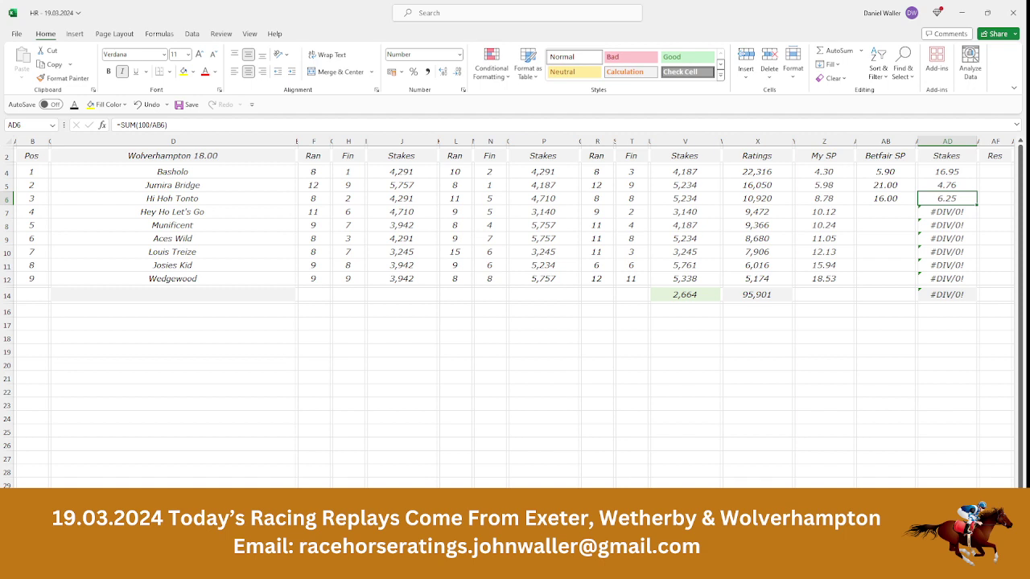
Step: Look up Hey Ho Let's Go's back odds on Matchbook and enter 22 as its Betfair SP in the Excel worksheet
click(917, 211)
click(508, 212)
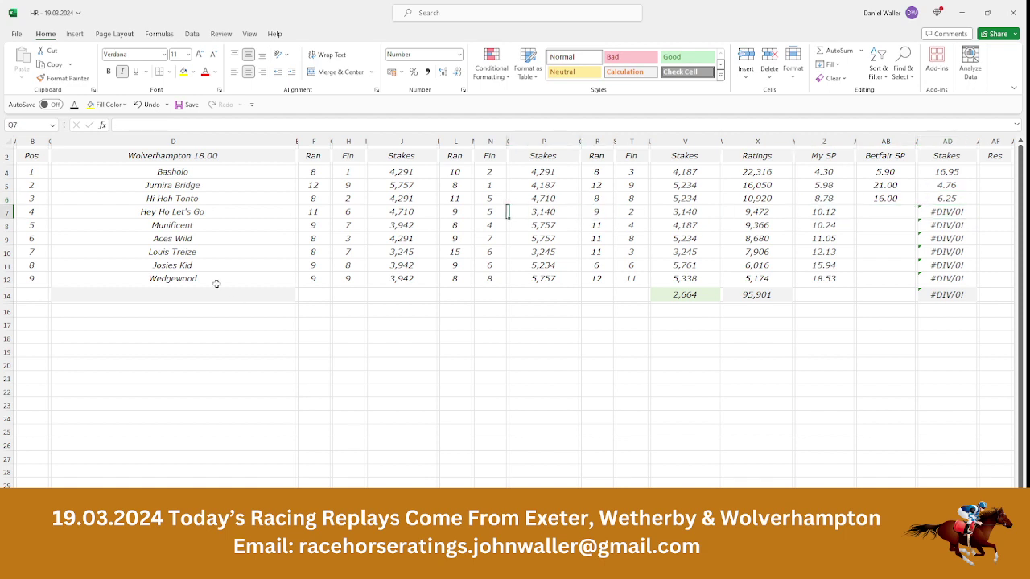
click(870, 210)
key(alt+Tab)
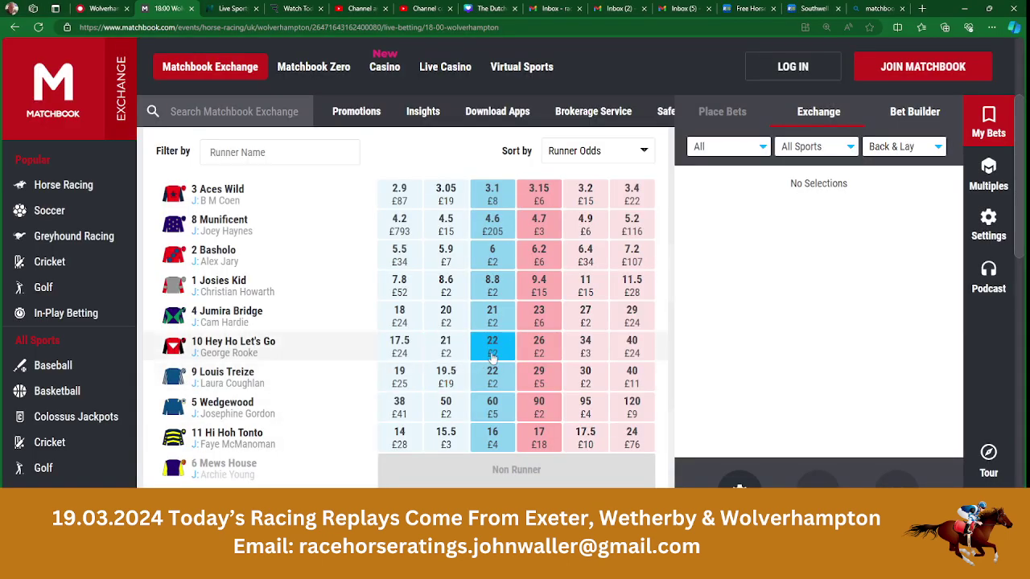
key(alt+Tab)
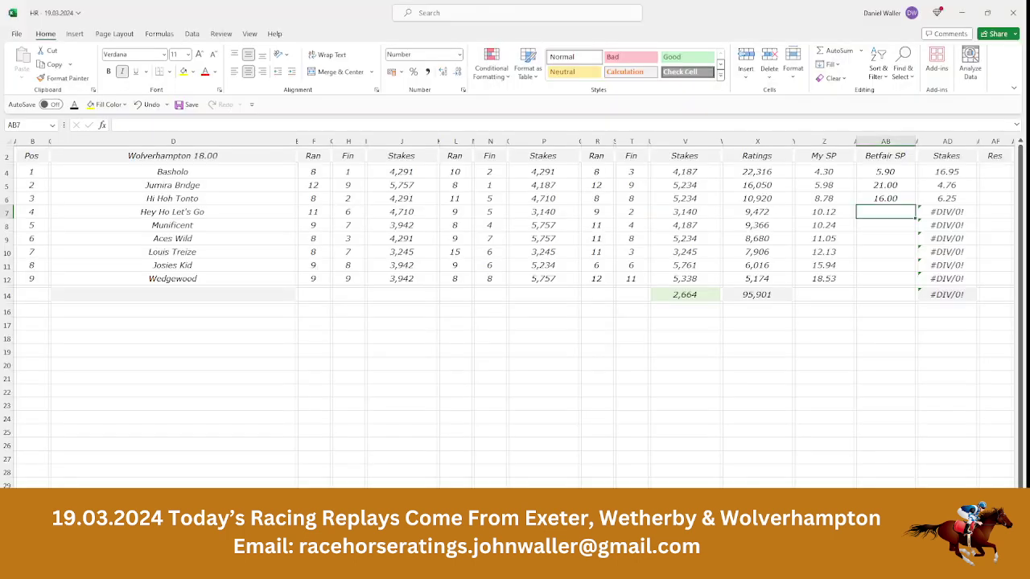
text(22)
key(Tab)
key(Tab)
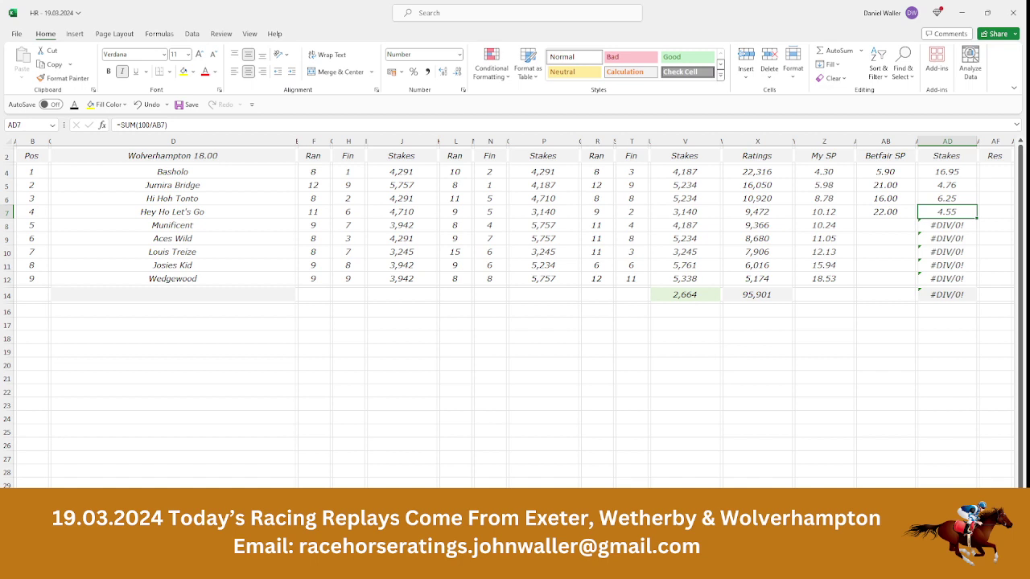
Step: Check Munificent's back odds on Matchbook and enter 4.6 as its Betfair SP in the Excel worksheet
key(Down)
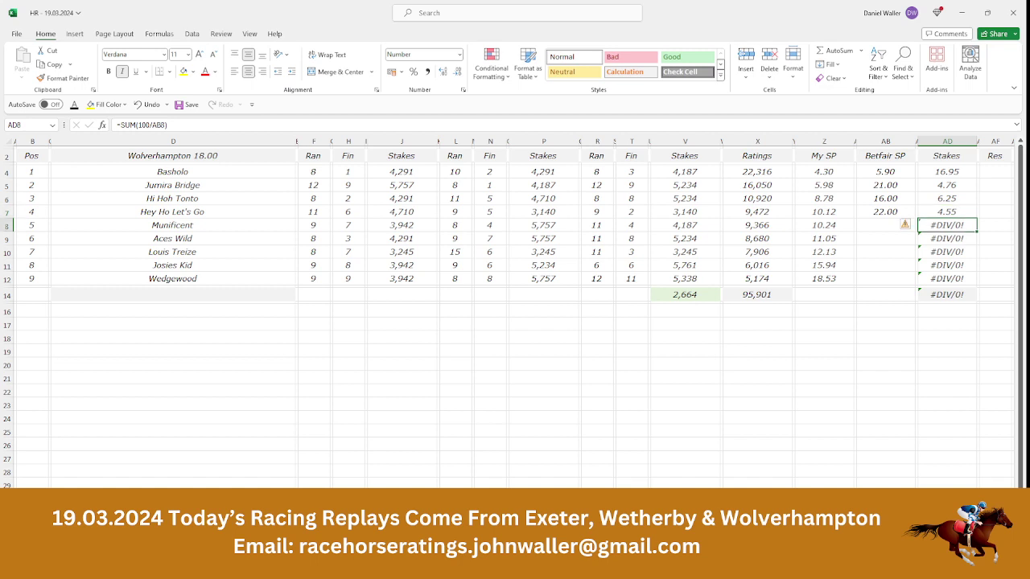
key(Left)
key(Left)
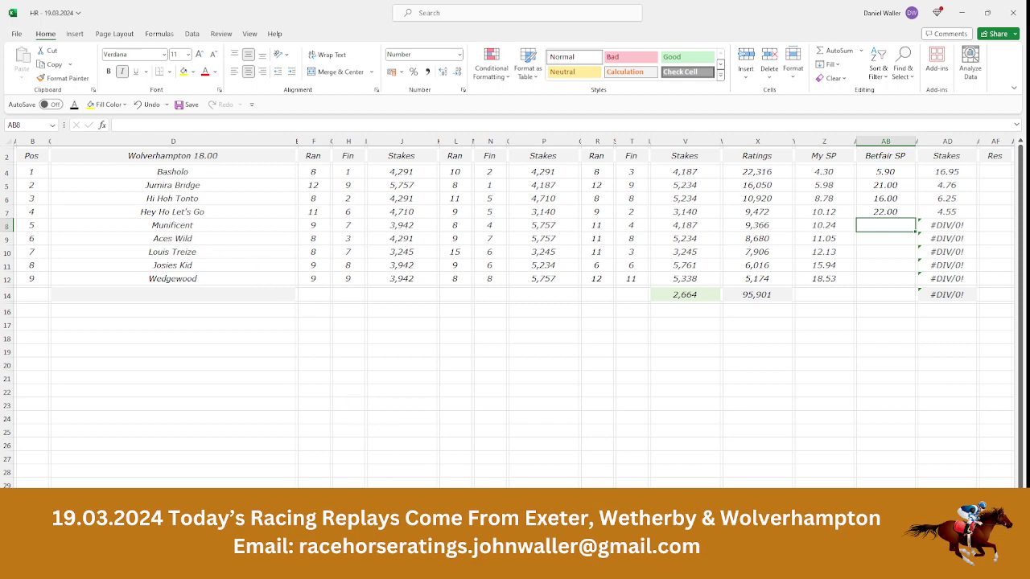
key(alt+Tab)
text(4.6)
key(Tab)
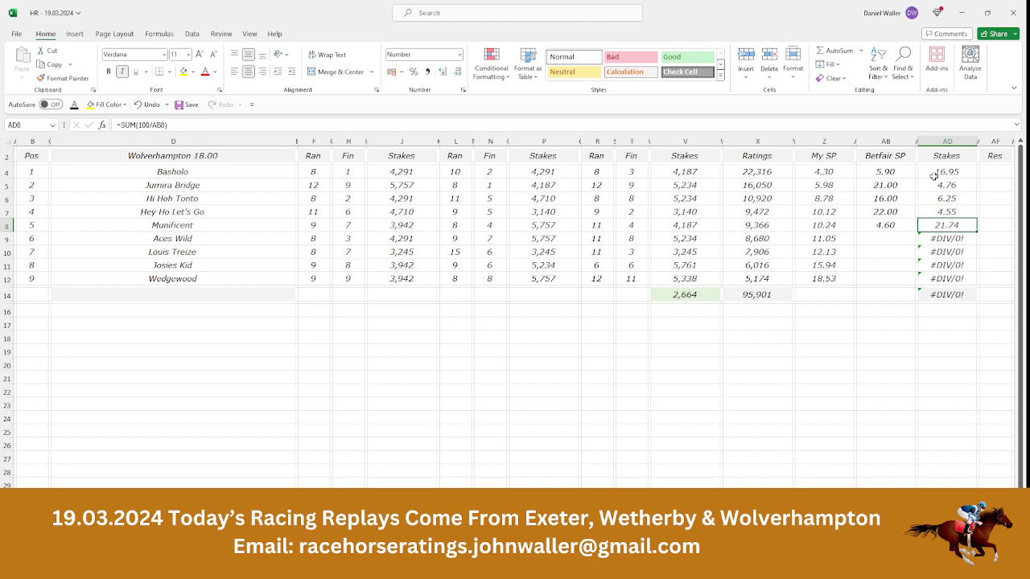
Step: Add up the stakes of the first four horses and overwrite Munificent's stake in AD8 with 17.49
drag(934, 175, 935, 214)
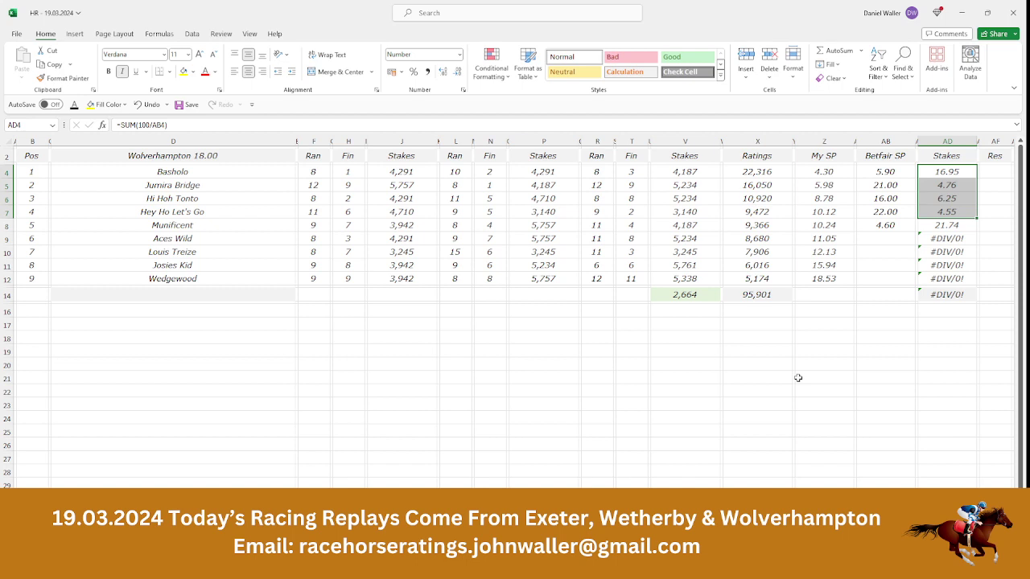
click(947, 225)
text(17.49)
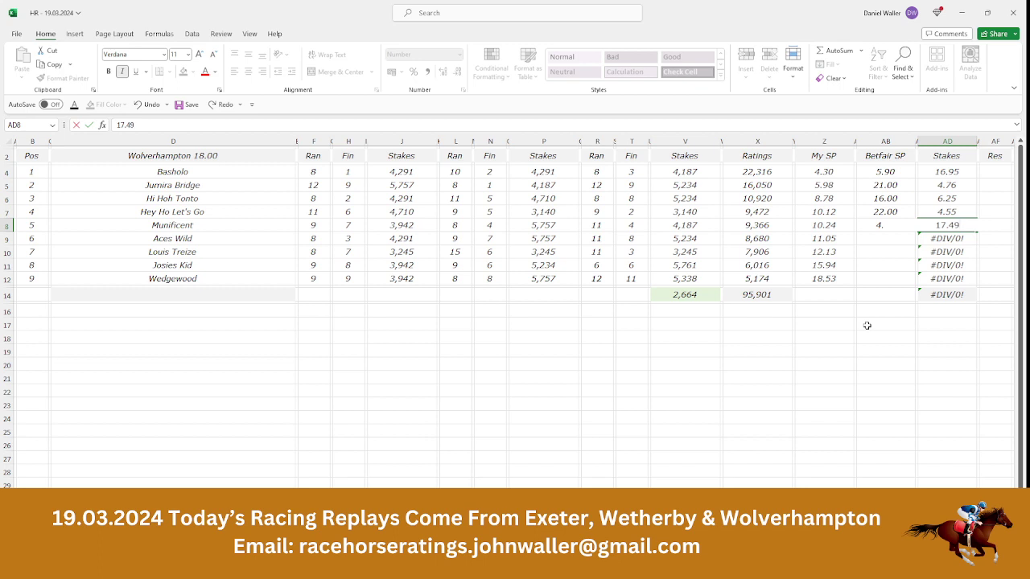
key(Return)
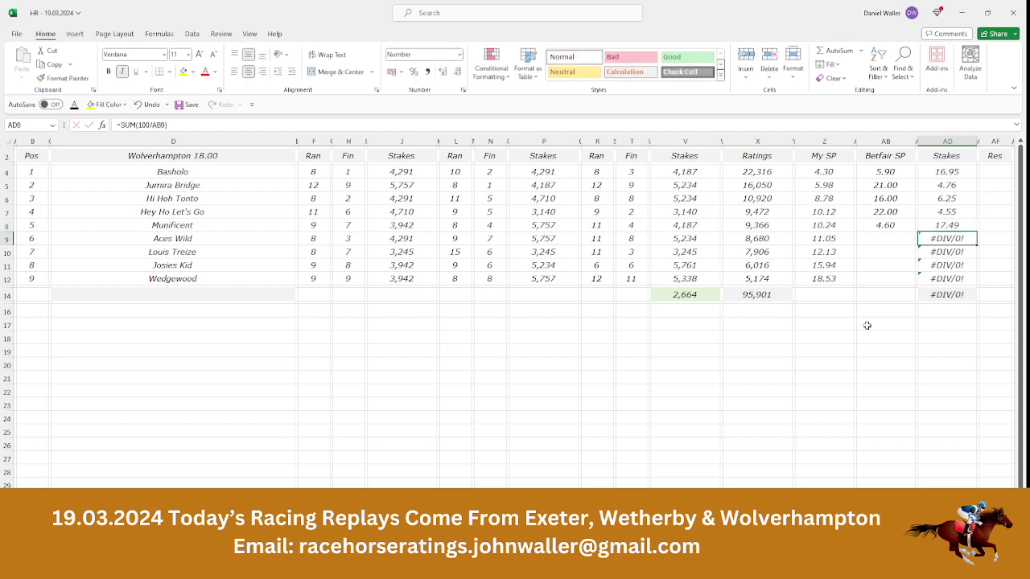
Step: Clear the stake formulas of Aces Wild, Louis Treize, Josies Kid and Wedgewood in AD9 to AD12
key(BackSpace)
key(Return)
key(BackSpace)
key(Return)
key(BackSpace)
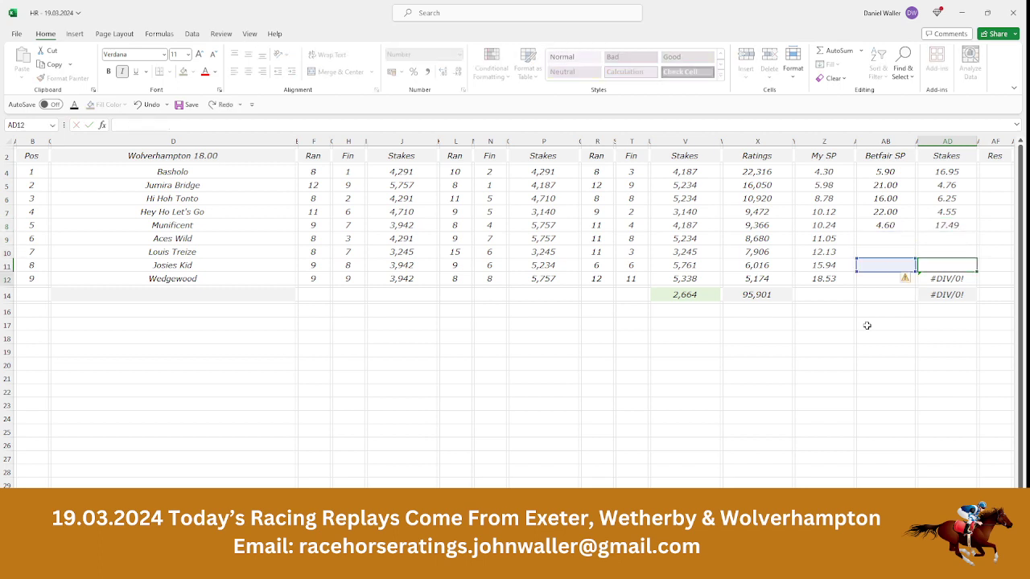
key(Return)
key(BackSpace)
key(Up)
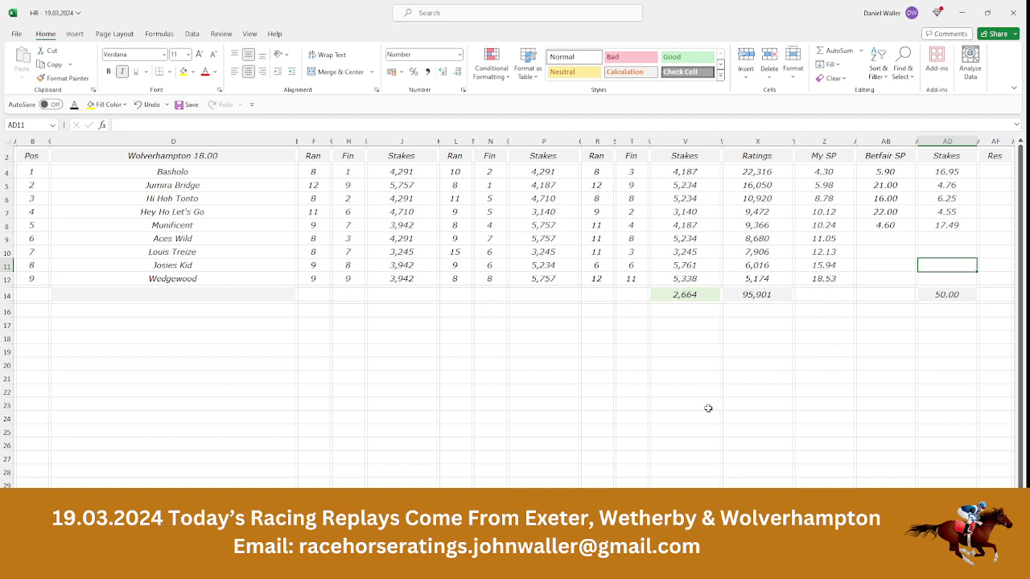
Step: Switch to Calculator, work out Munificent's return as 17.49 × 4.6, and go back to the Excel worksheet
key(alt+Tab)
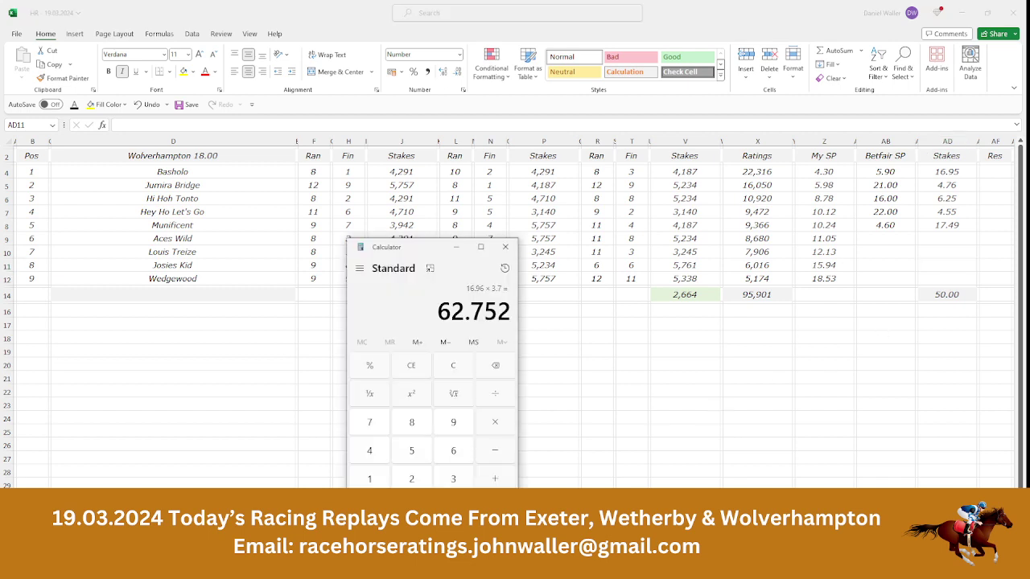
click(383, 484)
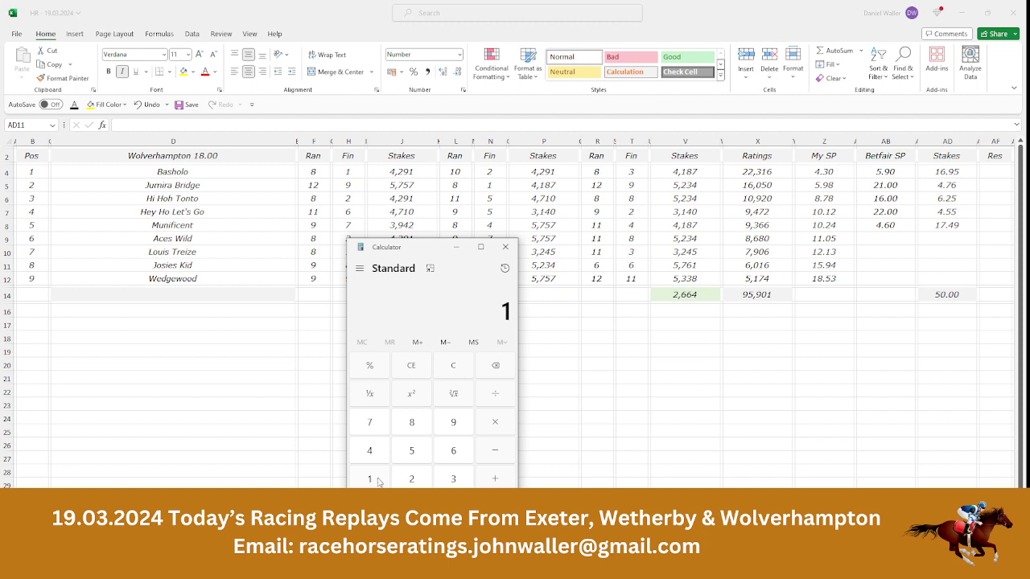
click(380, 433)
click(454, 507)
click(386, 455)
click(460, 432)
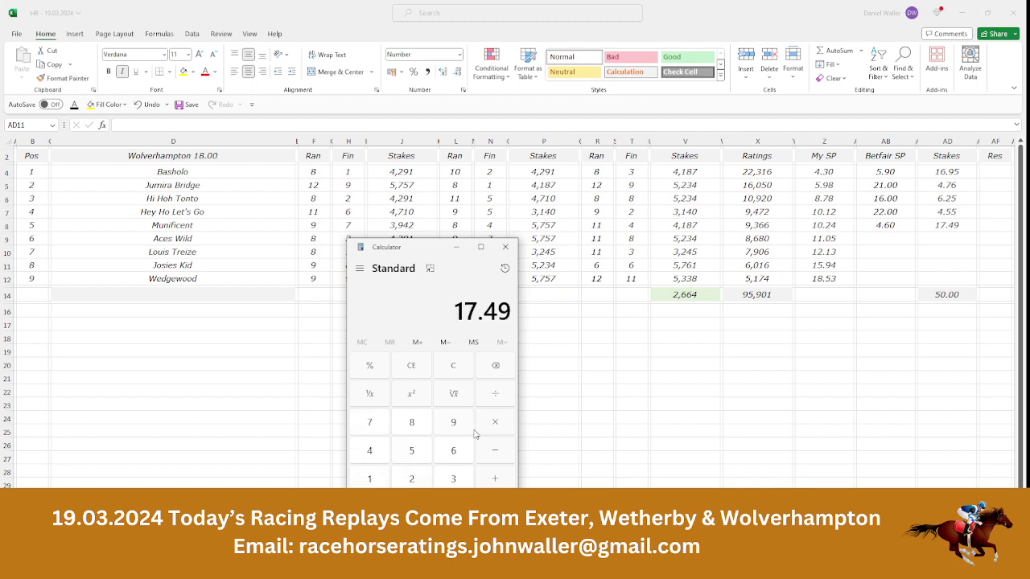
click(488, 433)
click(388, 450)
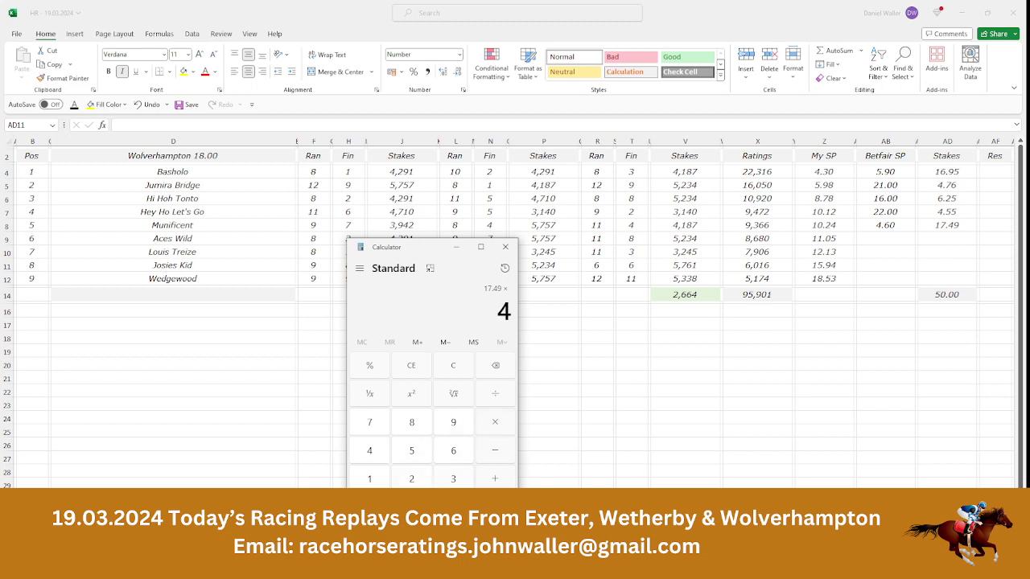
click(453, 507)
click(453, 451)
click(495, 507)
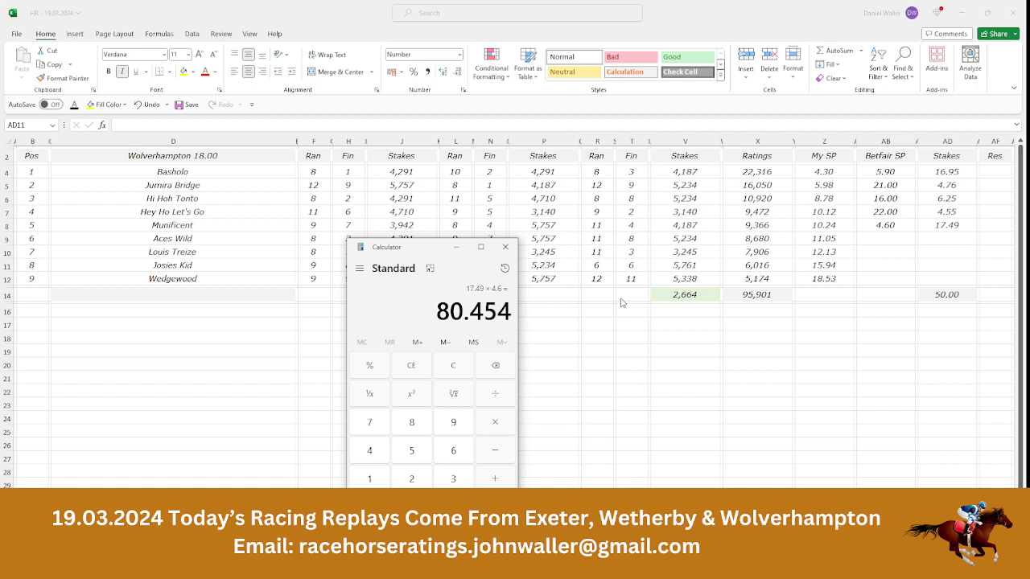
click(213, 226)
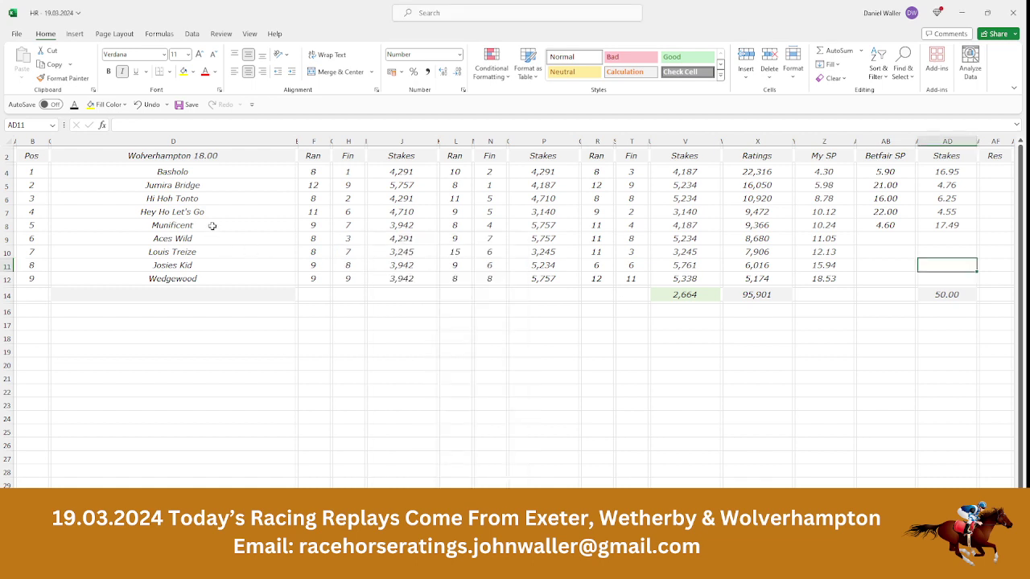
click(202, 175)
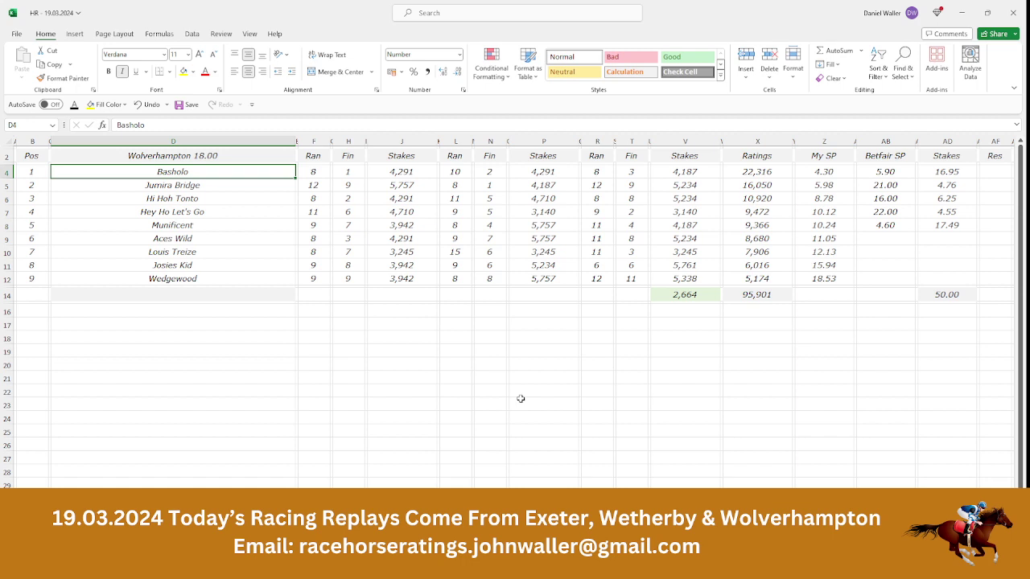
key(Down)
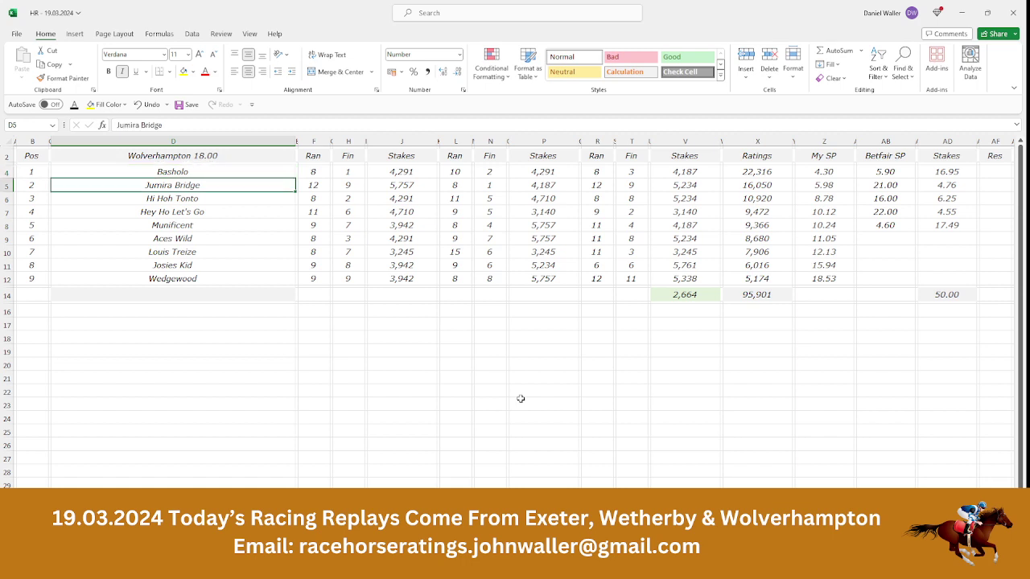
key(Down)
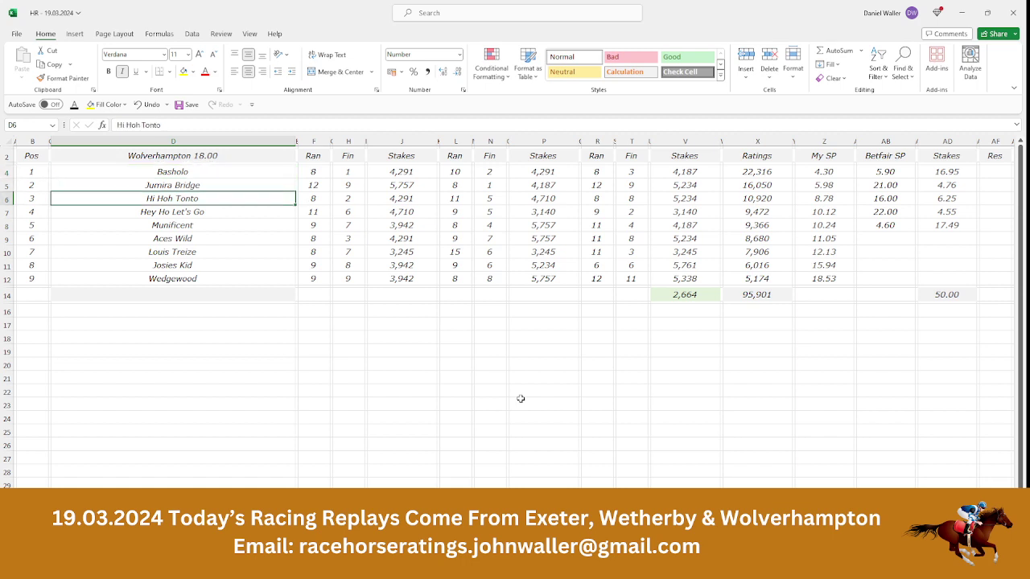
key(Down)
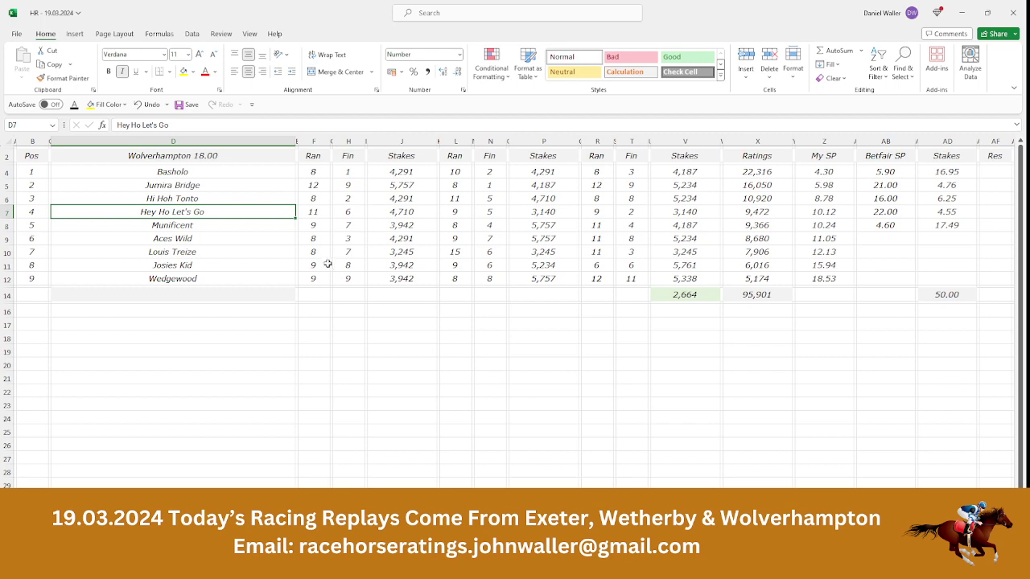
click(27, 157)
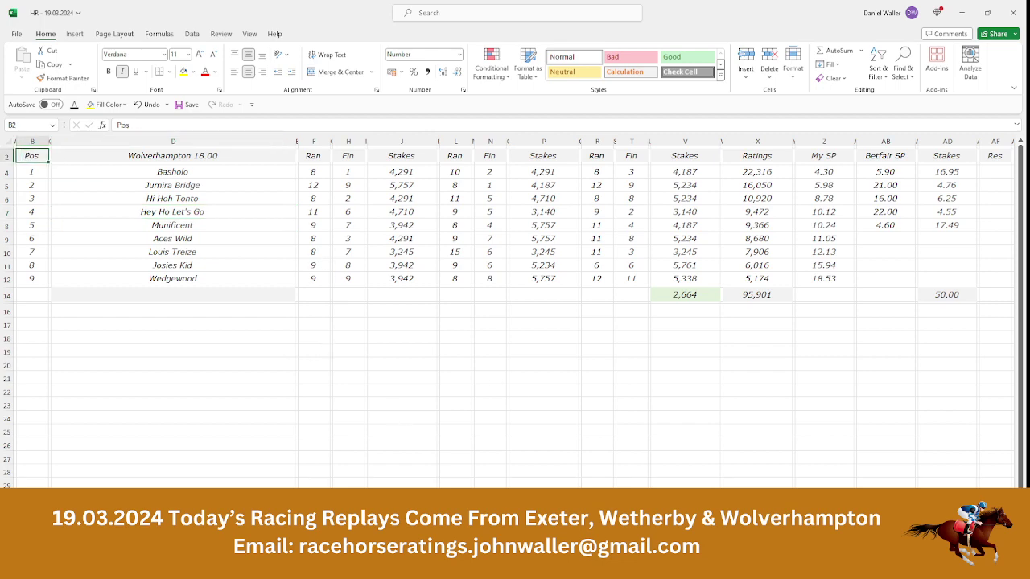
Step: Switch to the Racing Post racecard in the browser, check Just Typical's race record for the 6:30 race, and return to Excel
click(415, 563)
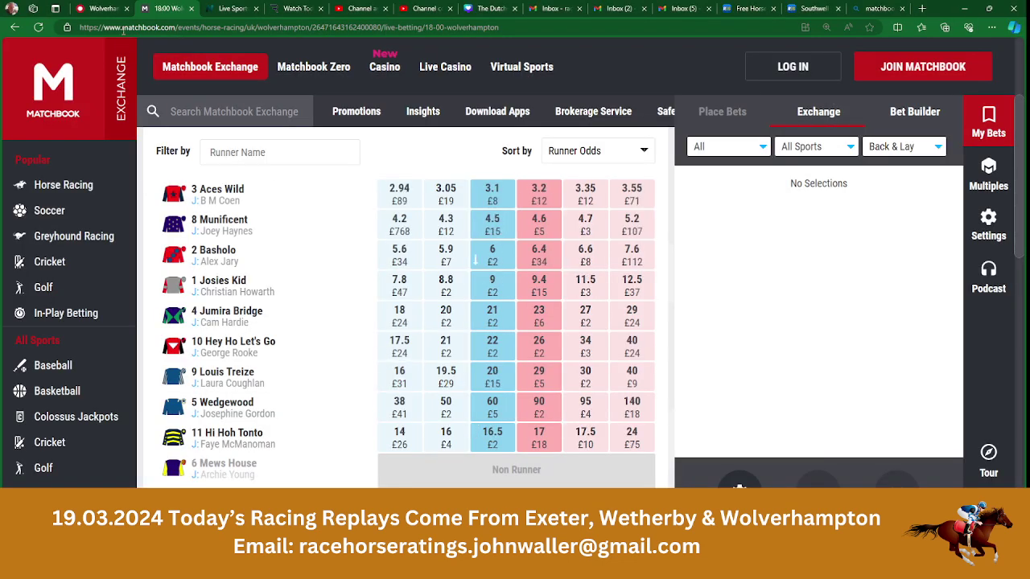
click(107, 10)
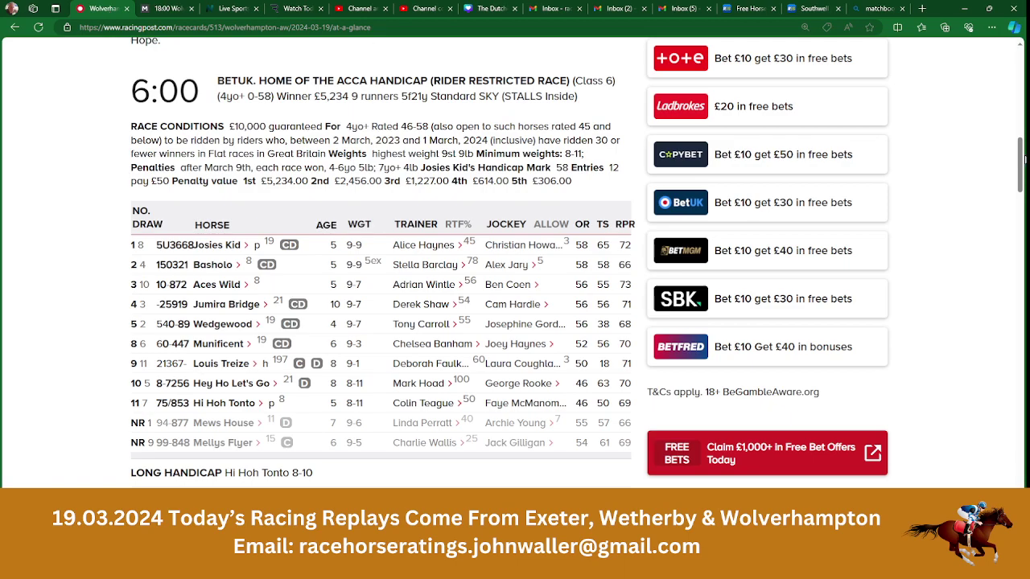
scroll(1024, 161, down, 6)
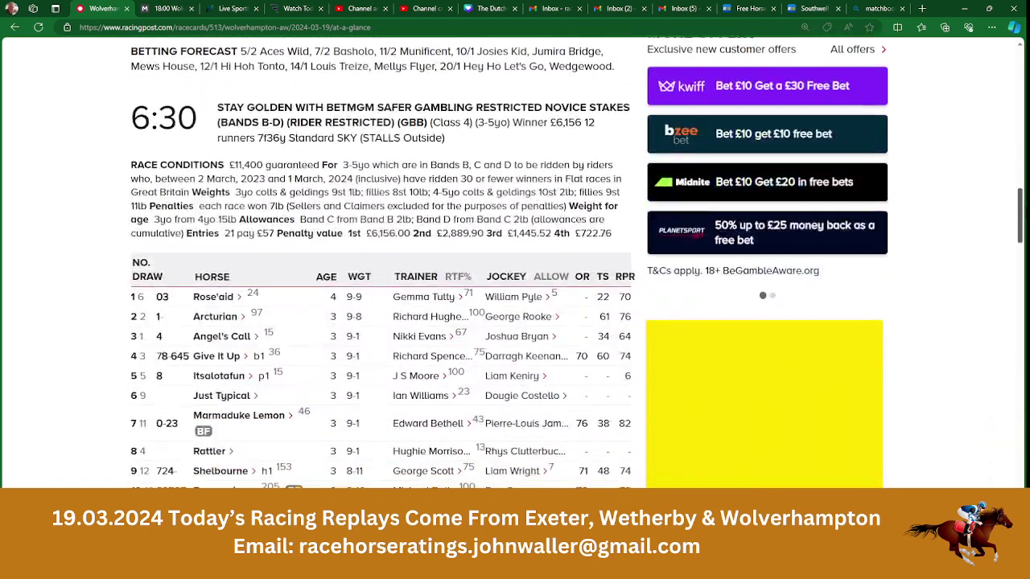
scroll(449, 324, down, 1)
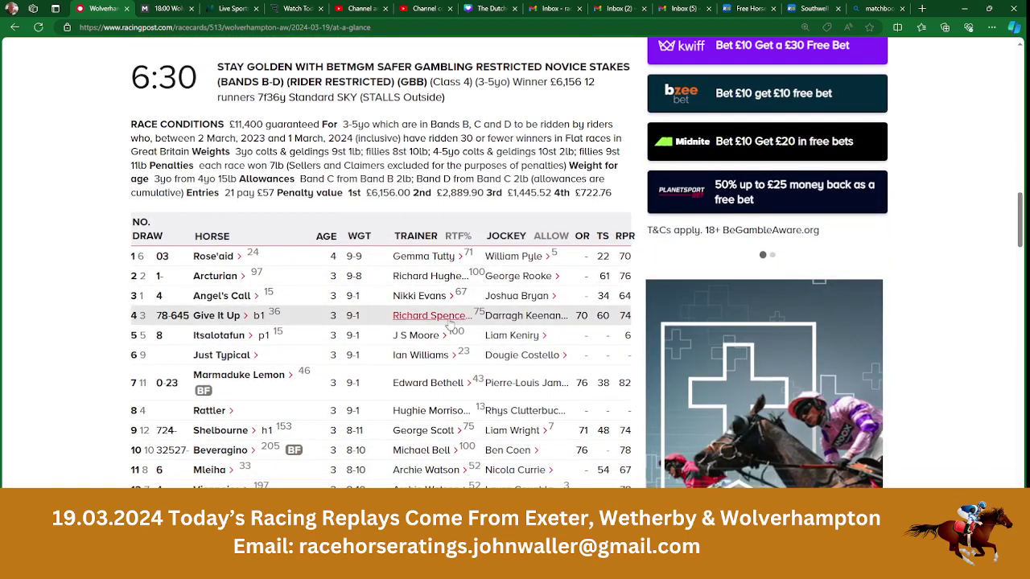
click(230, 357)
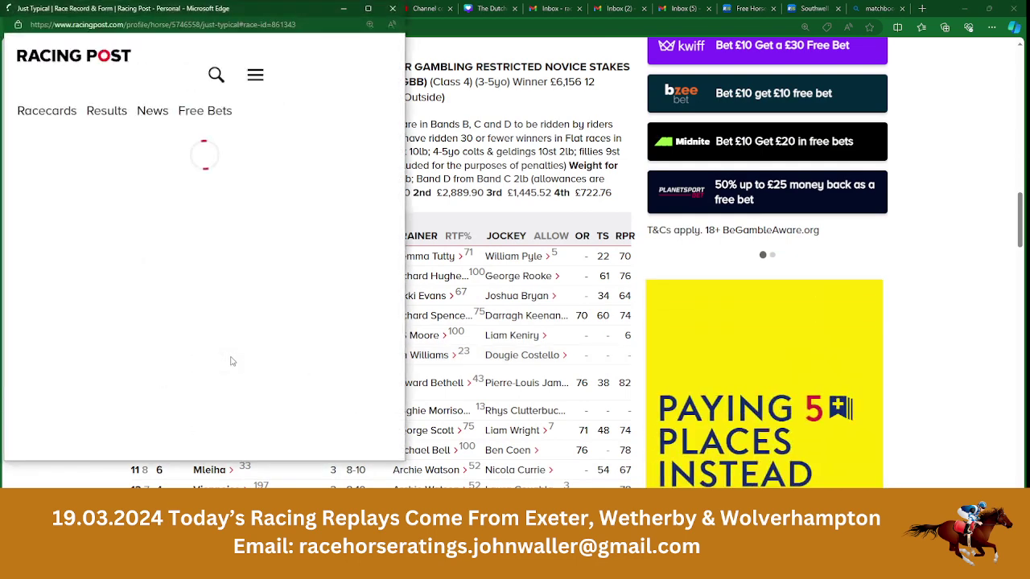
drag(404, 124, 400, 269)
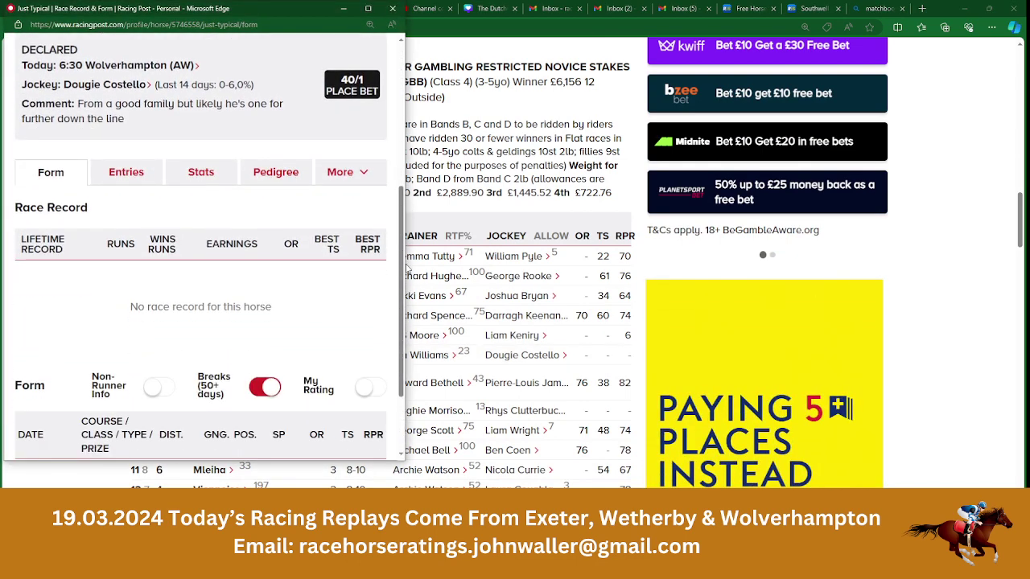
click(392, 8)
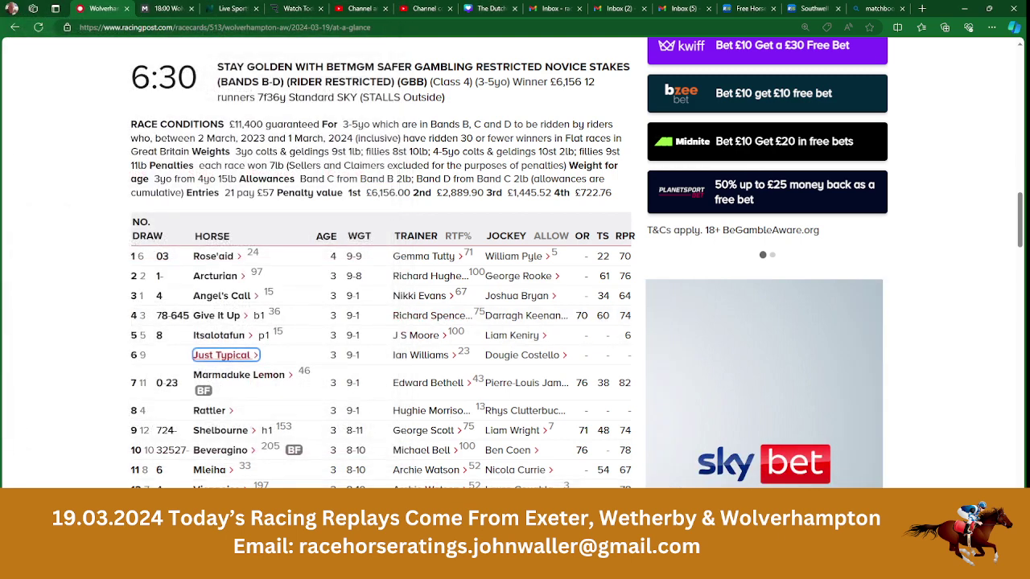
key(alt+Tab)
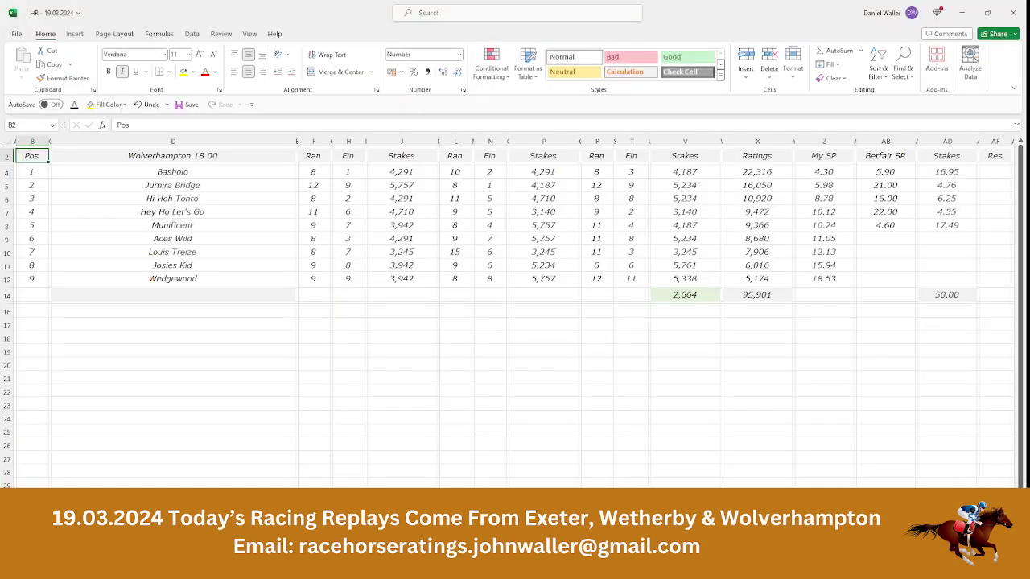
Step: Go past the Wolverhampton 18.30 sheet, check the 7:00 racecard on Racing Post, and open the Wolverhampton 19.00 sheet in Excel
key(ctrl+Page_Down)
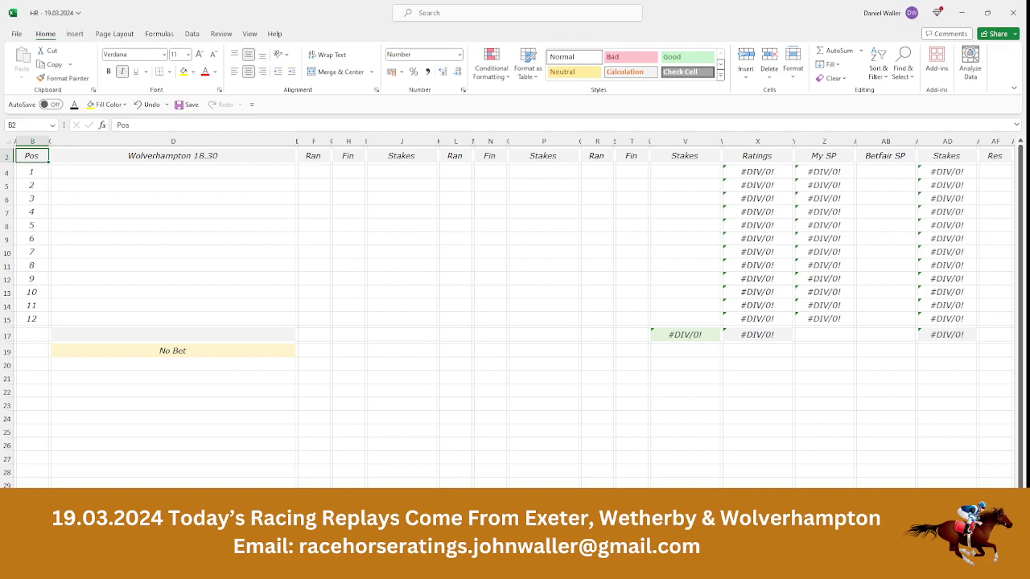
key(alt+Tab)
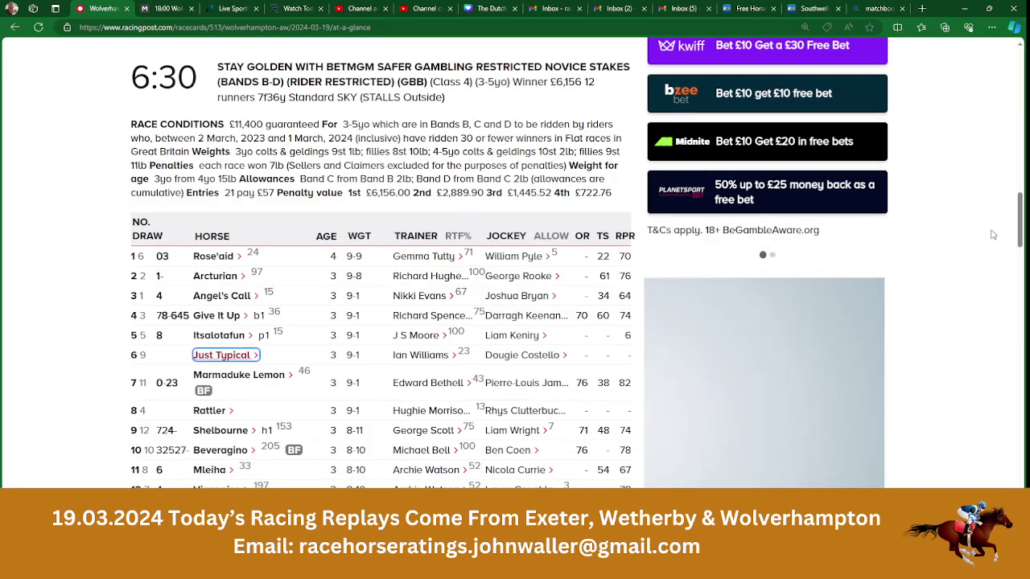
scroll(1021, 225, down, 7)
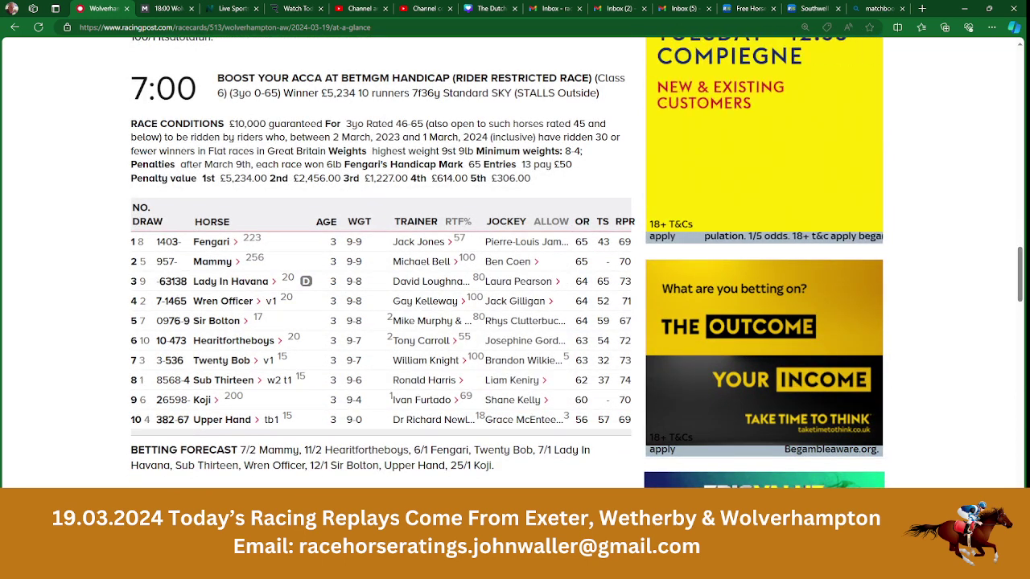
key(alt+Tab)
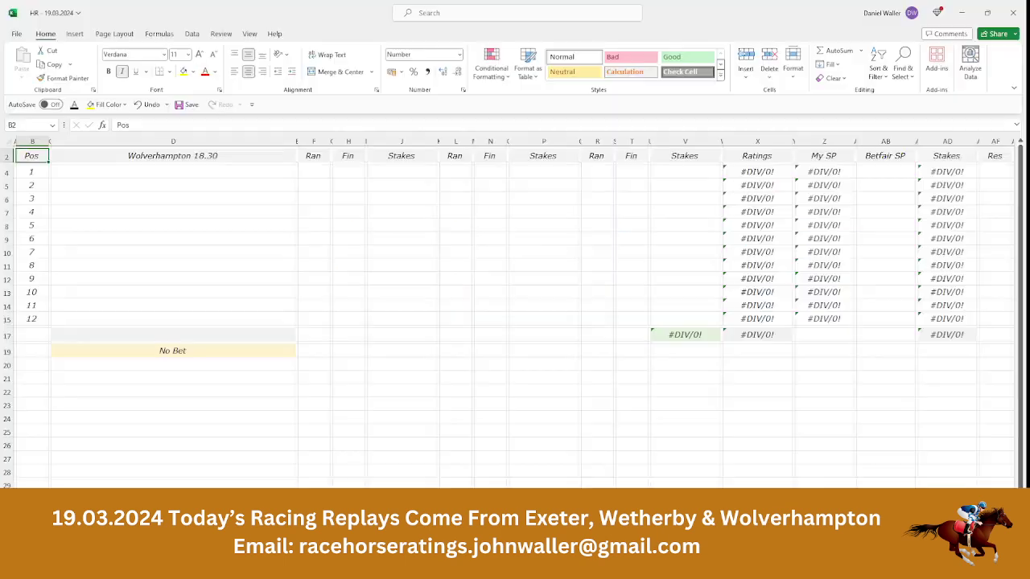
key(ctrl+Page_Down)
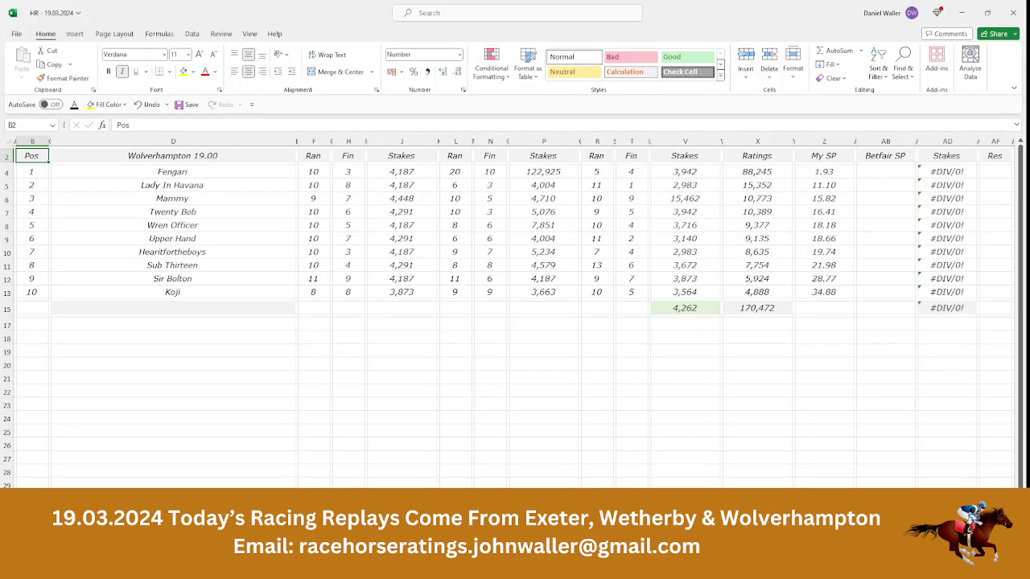
click(222, 174)
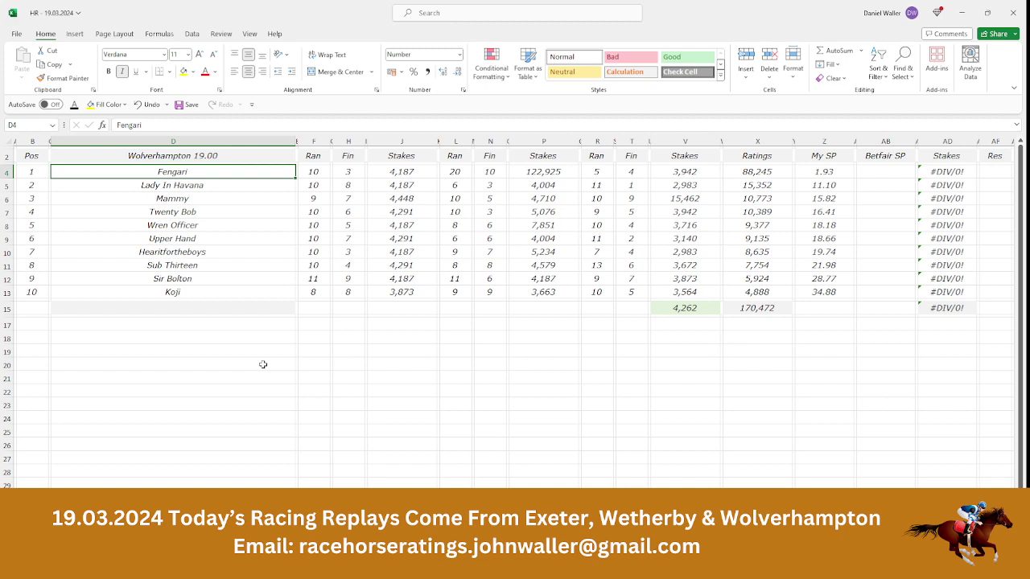
Step: Select Fengari's Betfair SP cell AB4, switch to Matchbook in the browser, and open the 19:00 Wolverhampton market
click(883, 173)
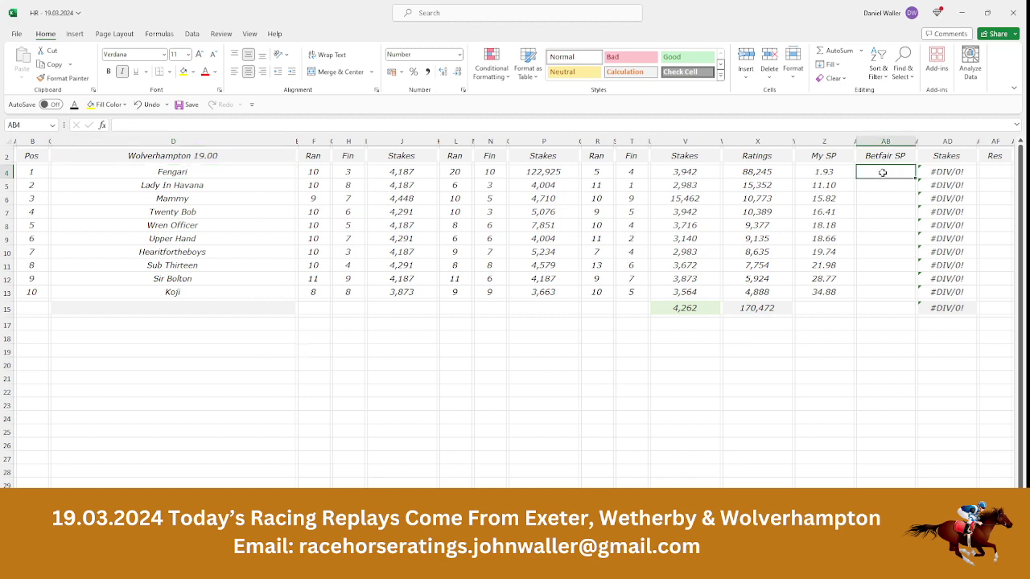
mouse_move(407, 563)
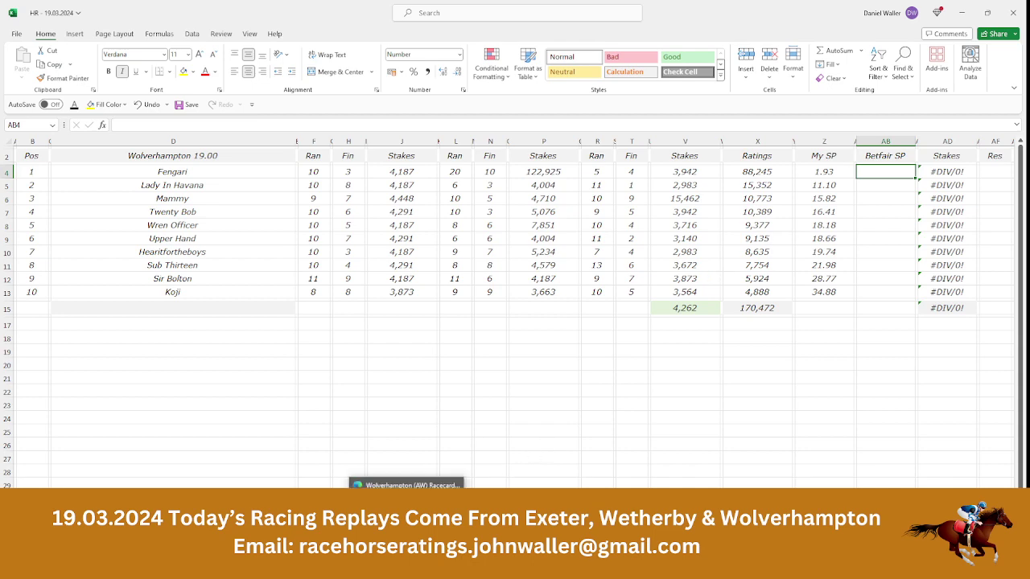
click(407, 515)
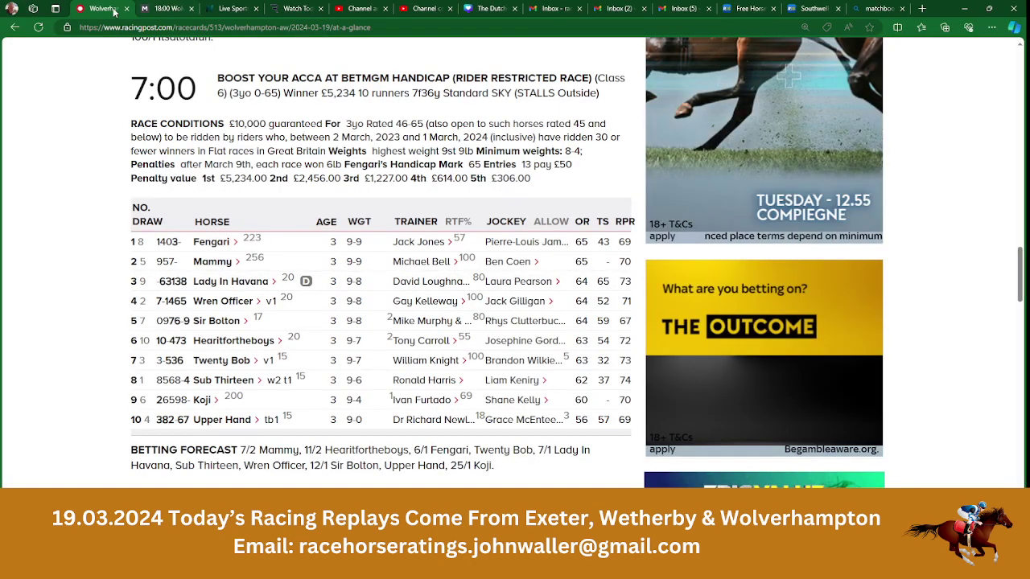
click(167, 9)
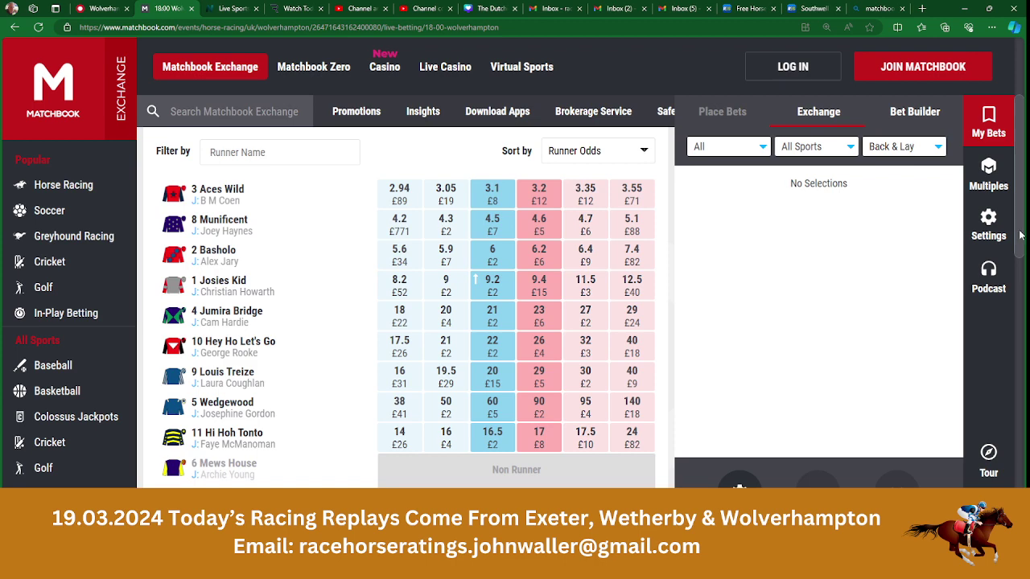
scroll(1023, 235, up, 2)
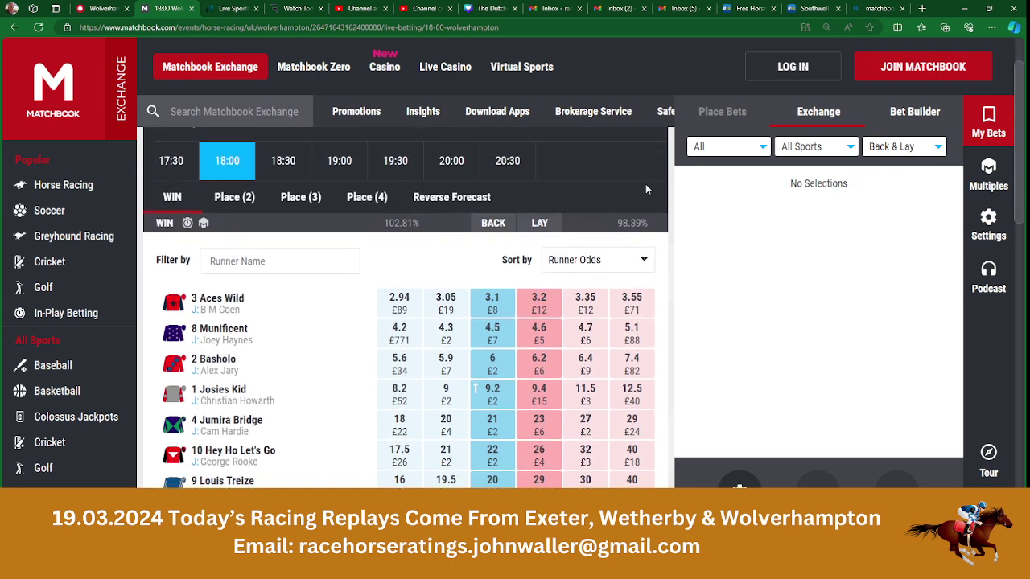
click(339, 162)
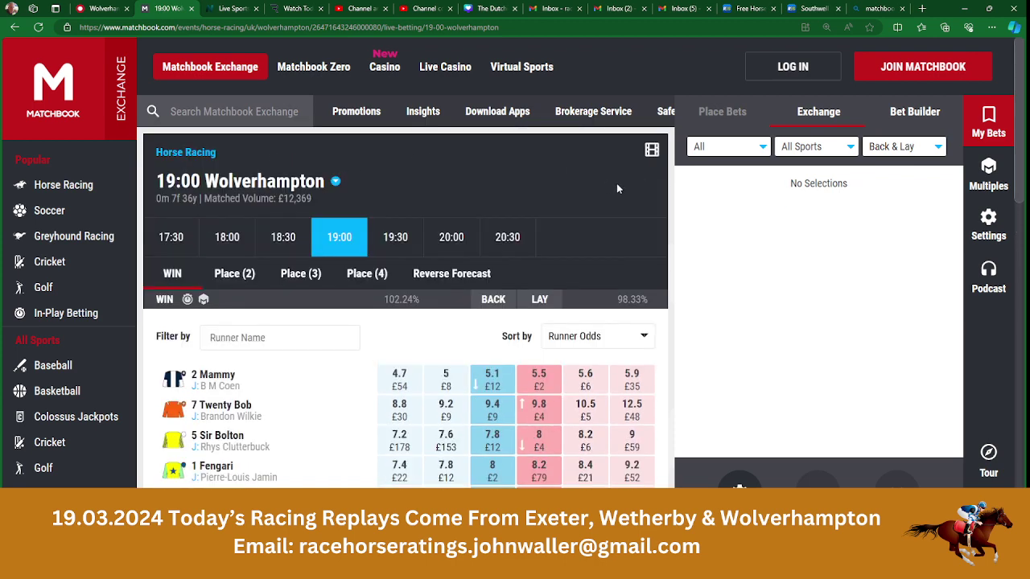
Step: Look up Fengari's back odds on Matchbook and enter 8 as the Betfair SP in AB4 of the Excel sheet
scroll(406, 306, down, 5)
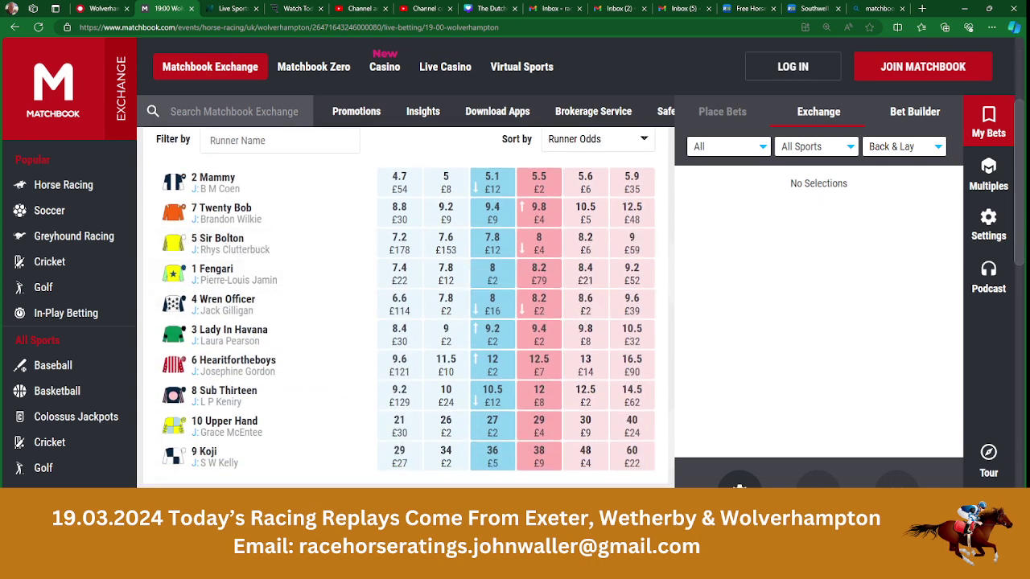
scroll(408, 306, down, 4)
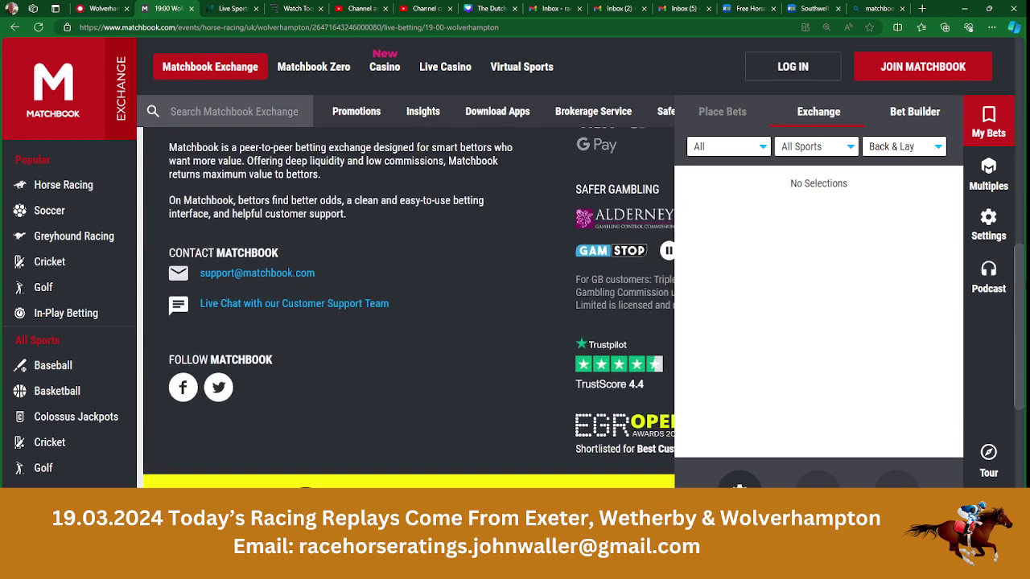
scroll(408, 306, up, 5)
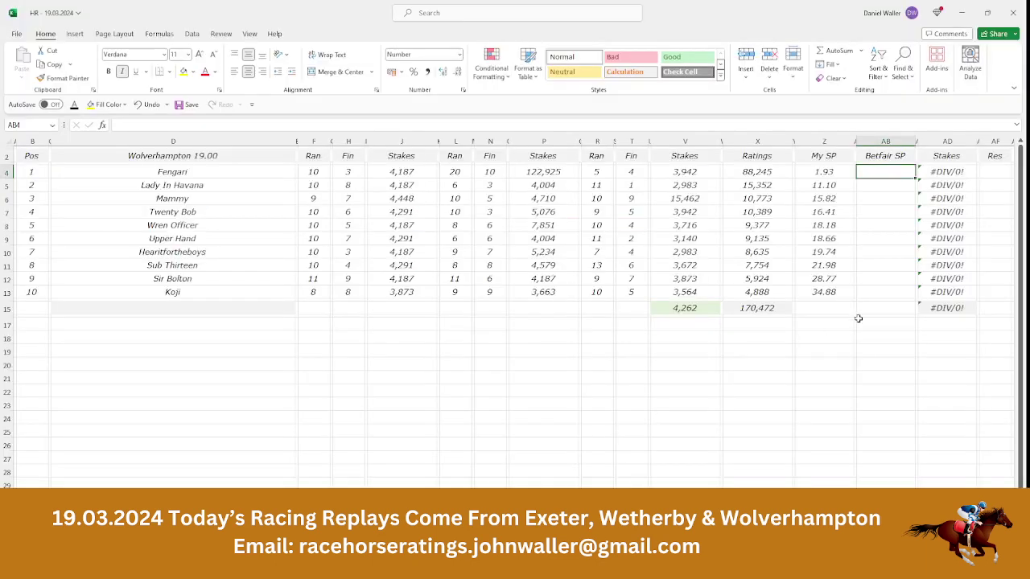
text(8)
key(Tab)
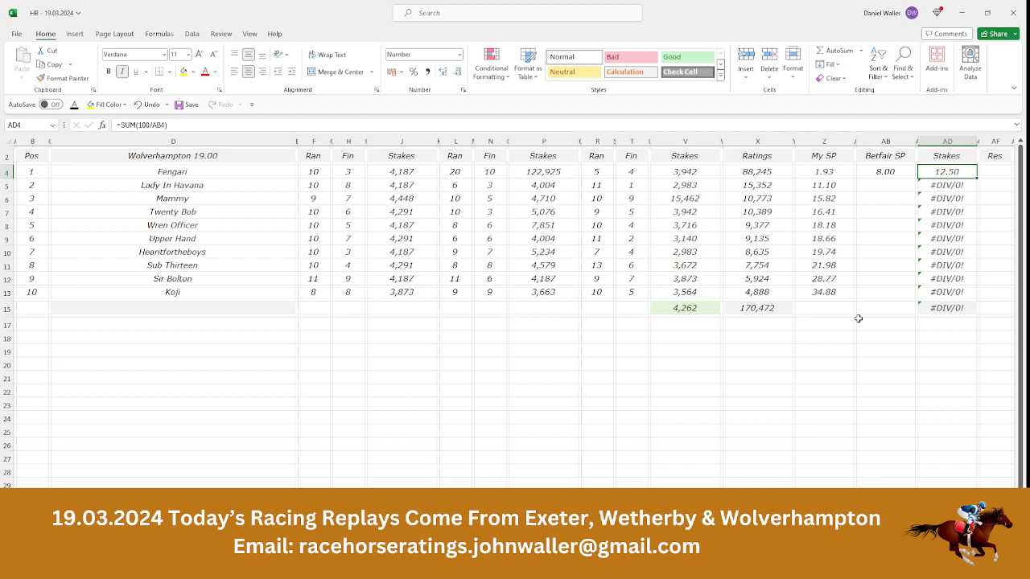
key(Return)
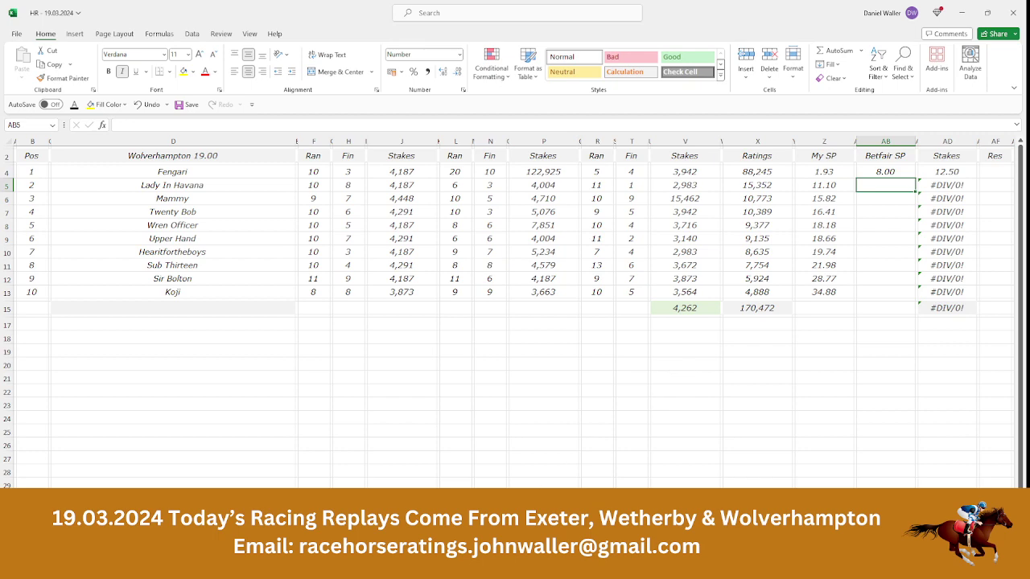
Step: Look up Lady In Havana's back odds on Matchbook and enter 8.8 as the Betfair SP in AB5 in Excel
key(alt+Tab)
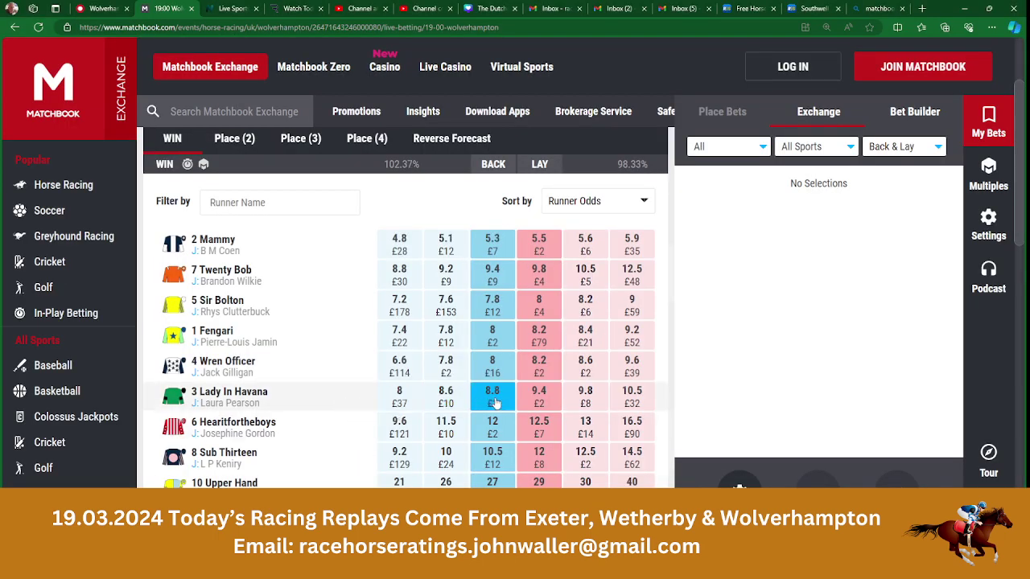
key(alt+Tab)
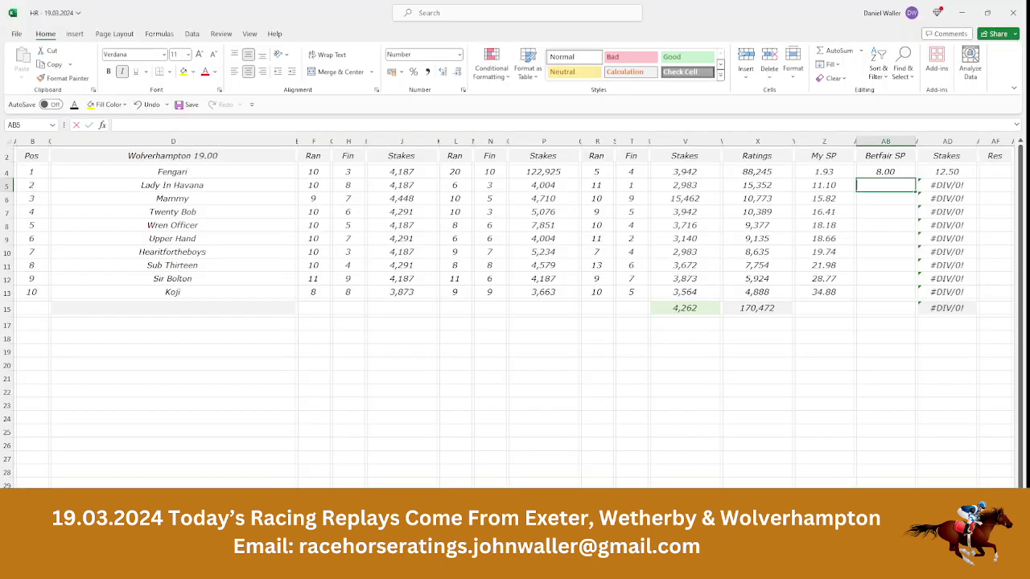
text(8.8)
key(Tab)
key(Tab)
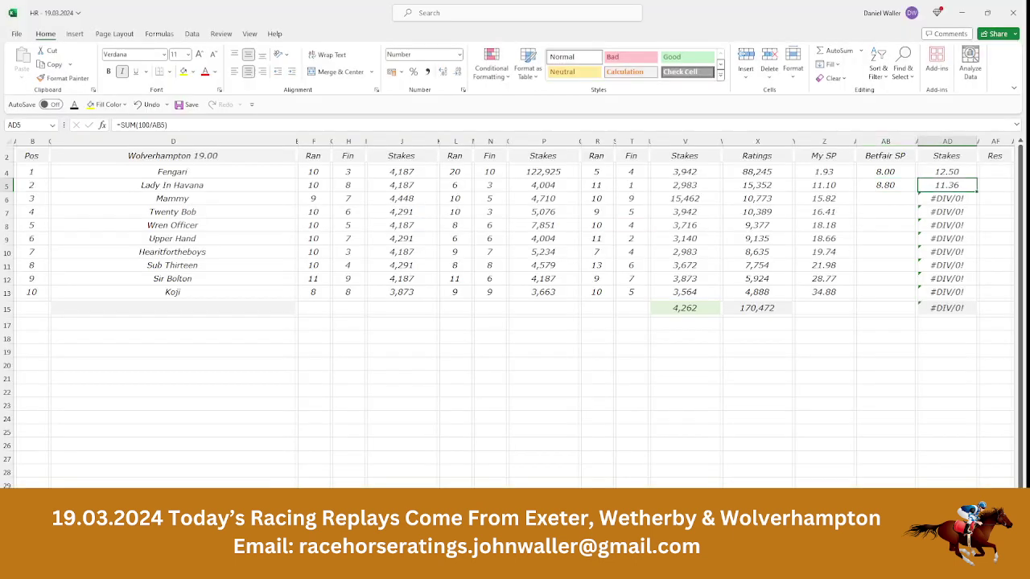
key(Down)
key(Left)
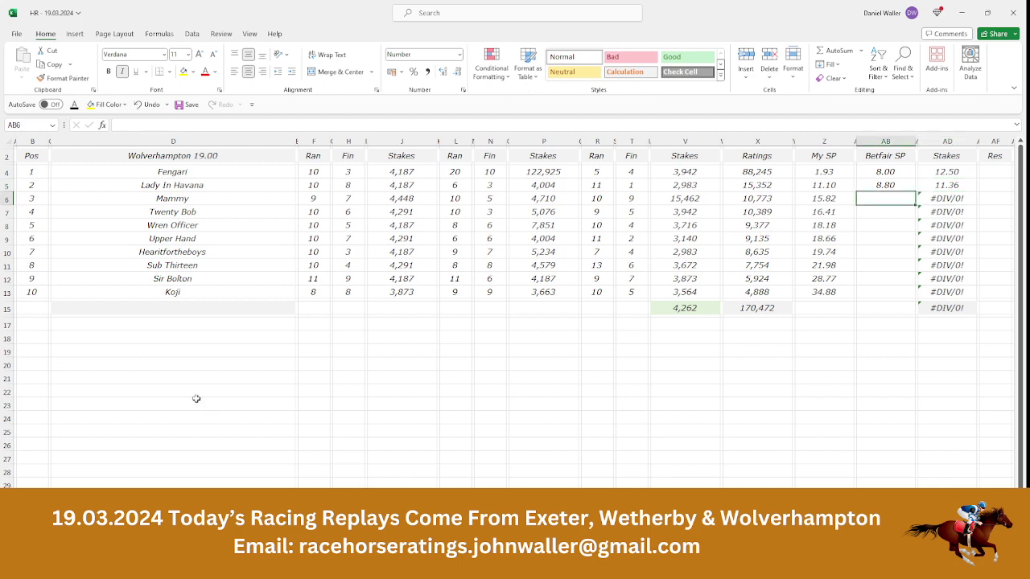
Step: Look up Mammy's Matchbook back odds, enter 5.3 in AB6 in Excel, and add up the first three horses' stakes
key(alt+Tab)
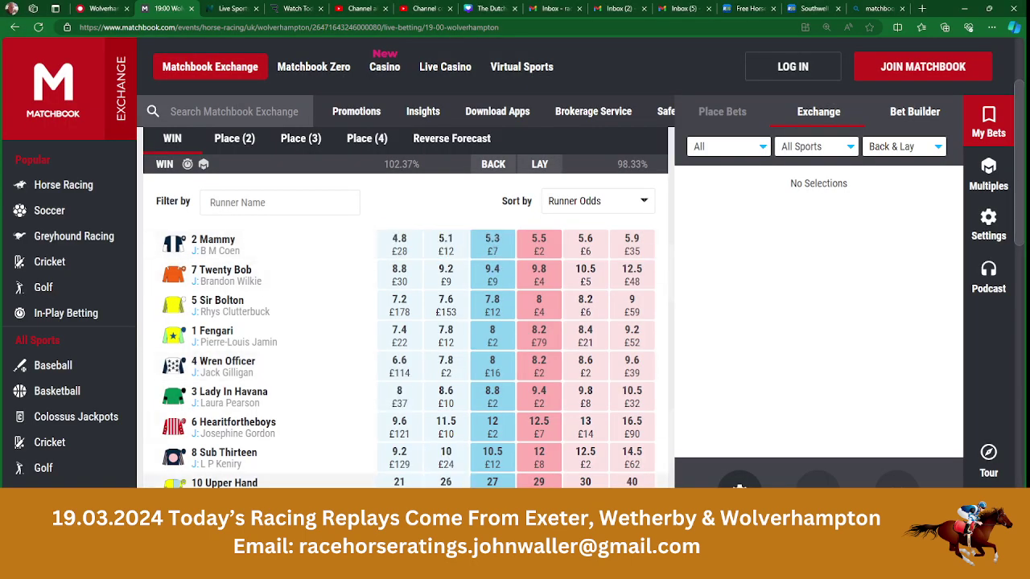
key(alt+Tab)
text(5.3)
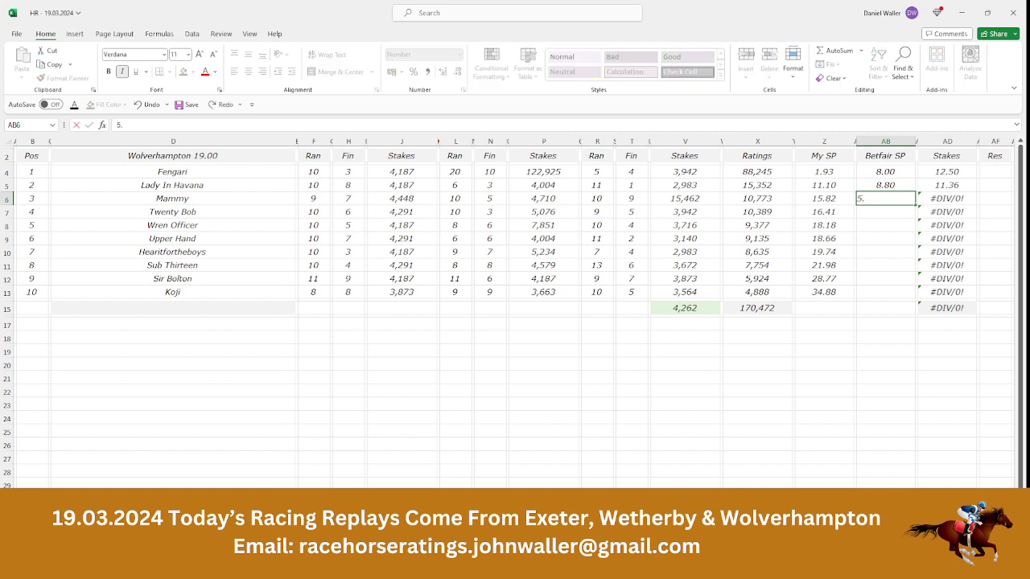
key(Tab)
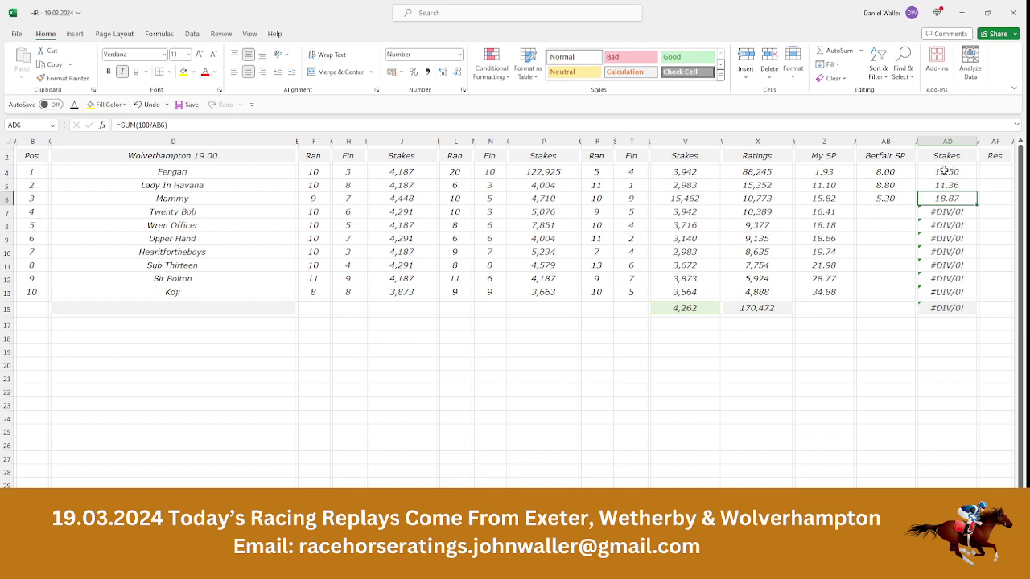
drag(944, 171, 947, 198)
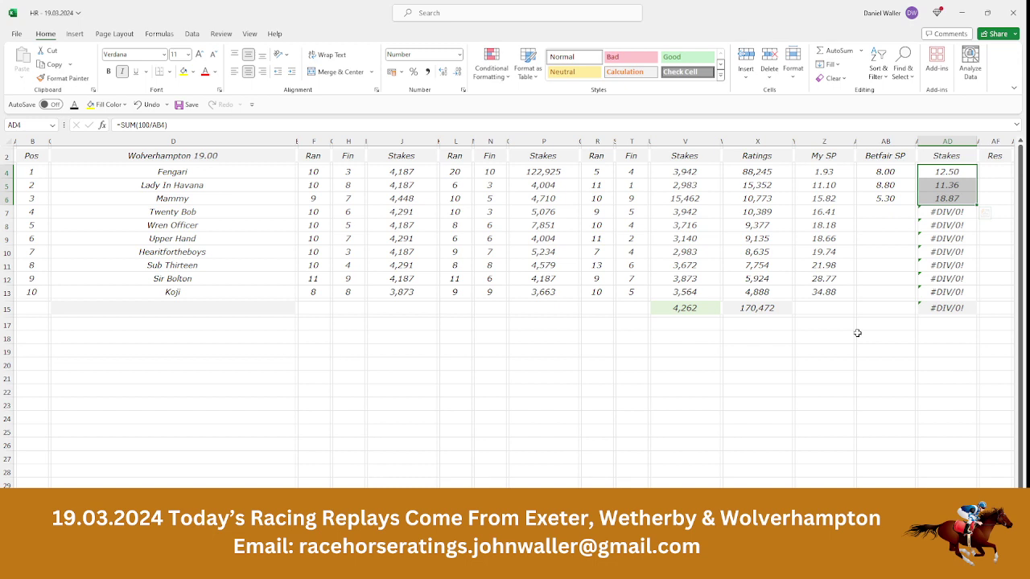
Step: Look up Twenty Bob's back odds on Matchbook and enter 9.6 as the Betfair SP in AB7 in Excel
click(882, 212)
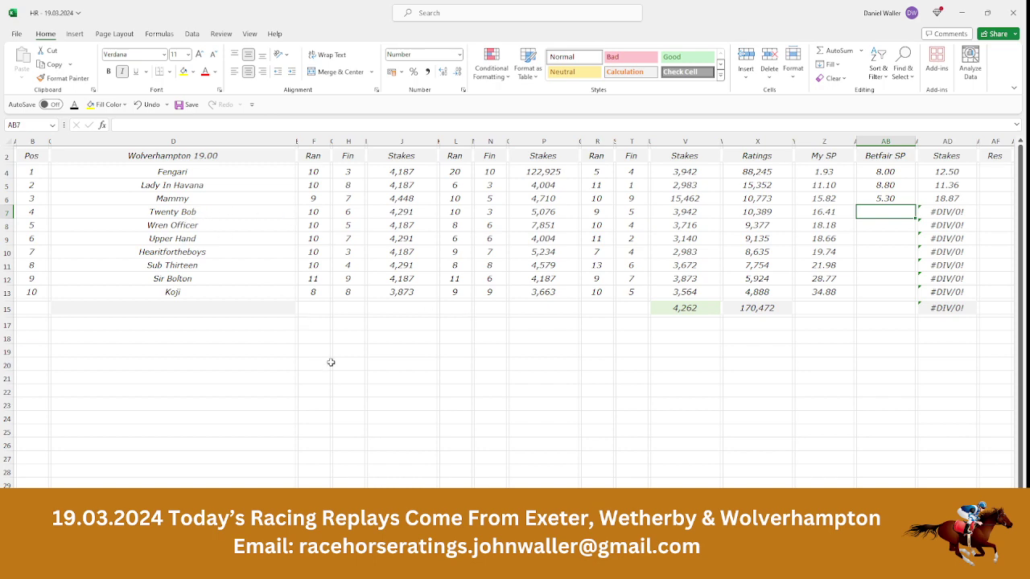
key(alt+Tab)
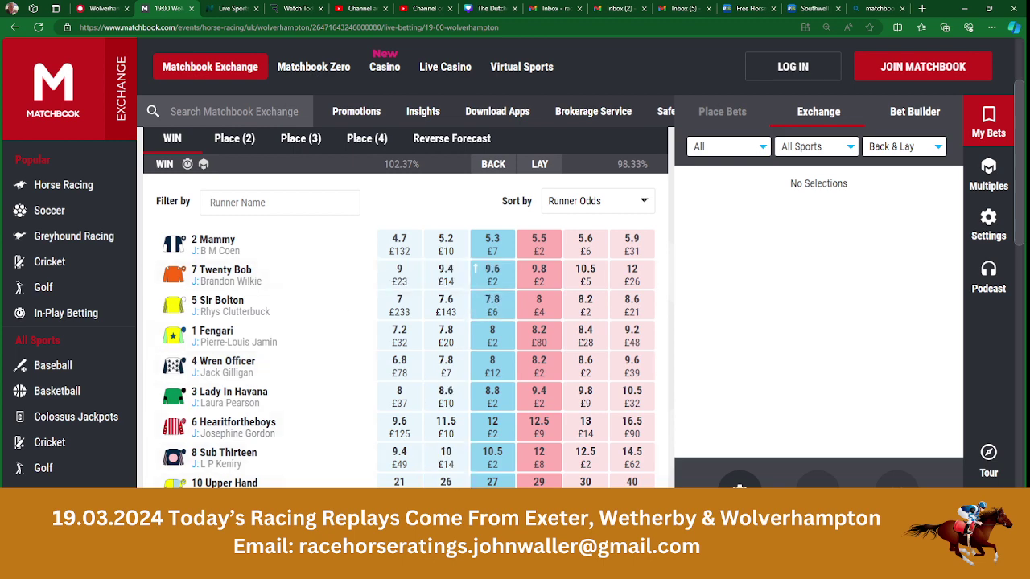
key(alt+Tab)
text(9)
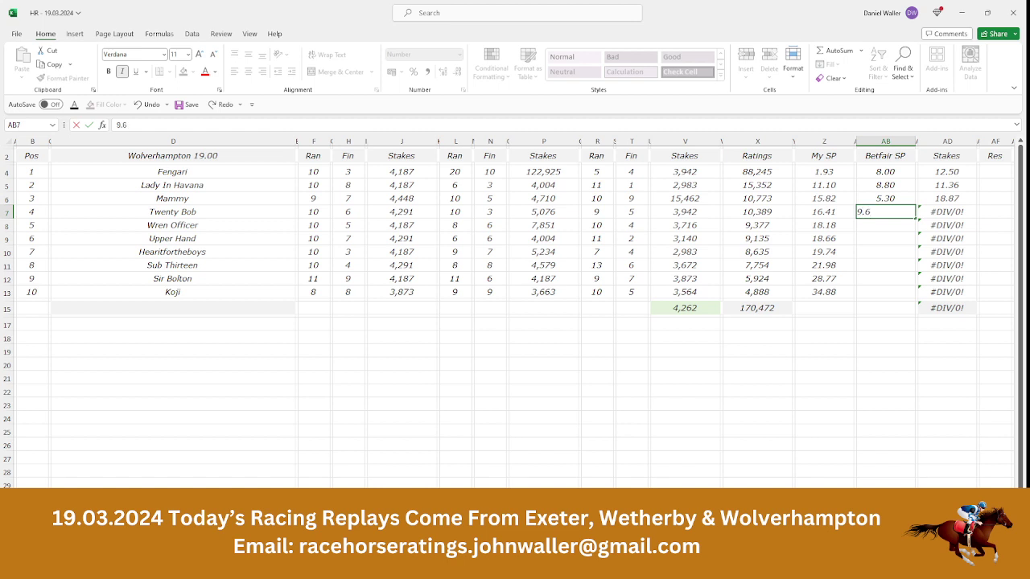
key(Right)
key(Right)
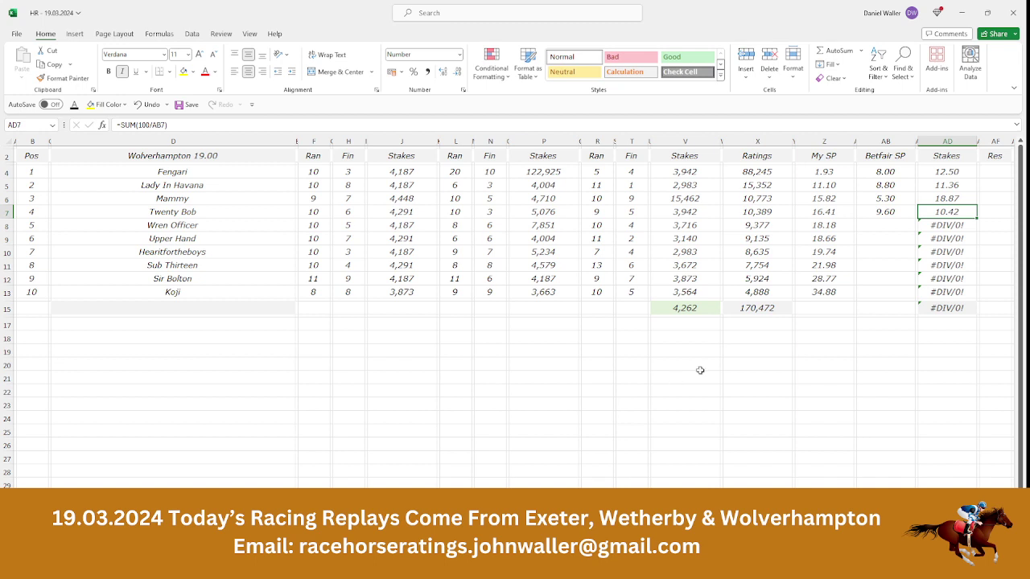
Step: Add up the stakes of the first three horses and overwrite Twenty Bob's stake in AD7 with 7.27
drag(940, 171, 940, 196)
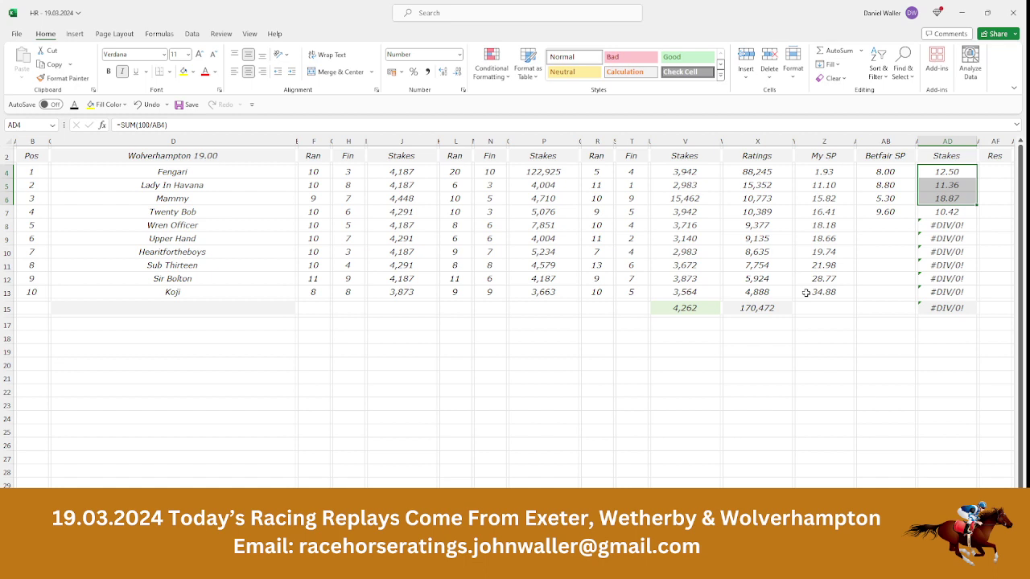
click(934, 212)
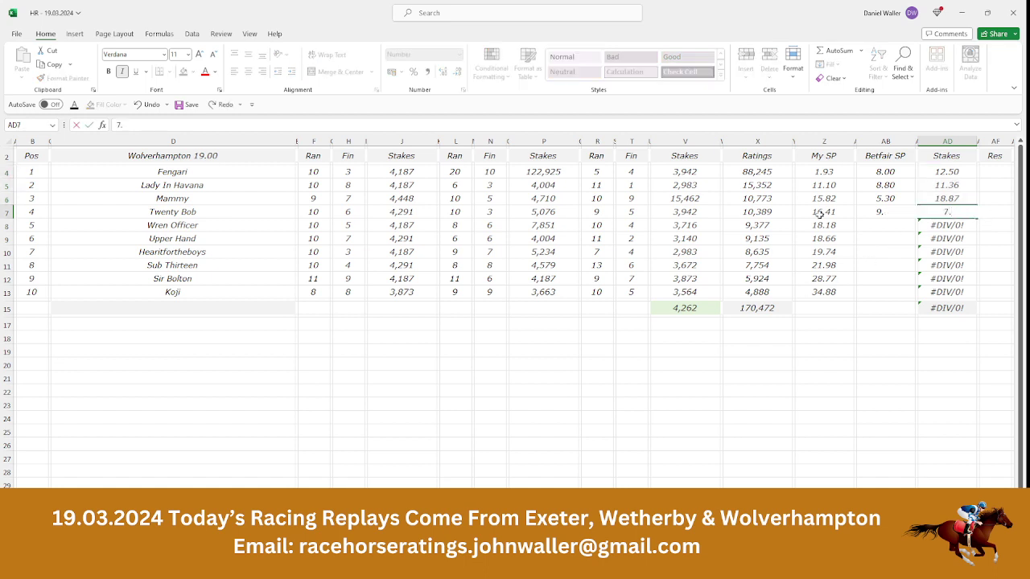
key(Return)
Step: Clear the stake formulas of the six horses from Wren Officer to Koji in AD8 to AD13
key(BackSpace)
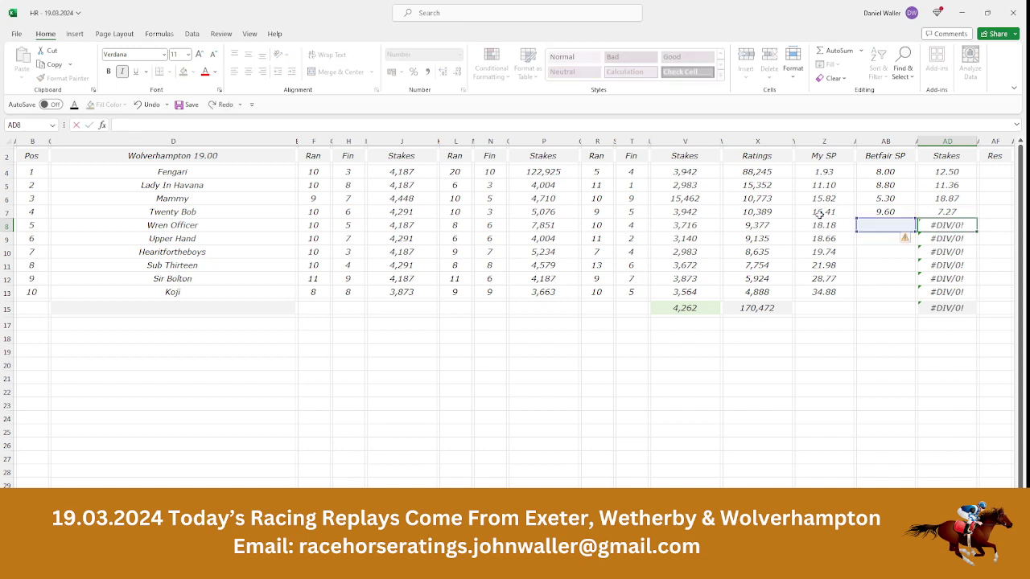
key(Down)
key(BackSpace)
key(Down)
key(BackSpace)
key(Down)
key(BackSpace)
key(Down)
key(BackSpace)
key(Down)
key(BackSpace)
key(Up)
key(Up)
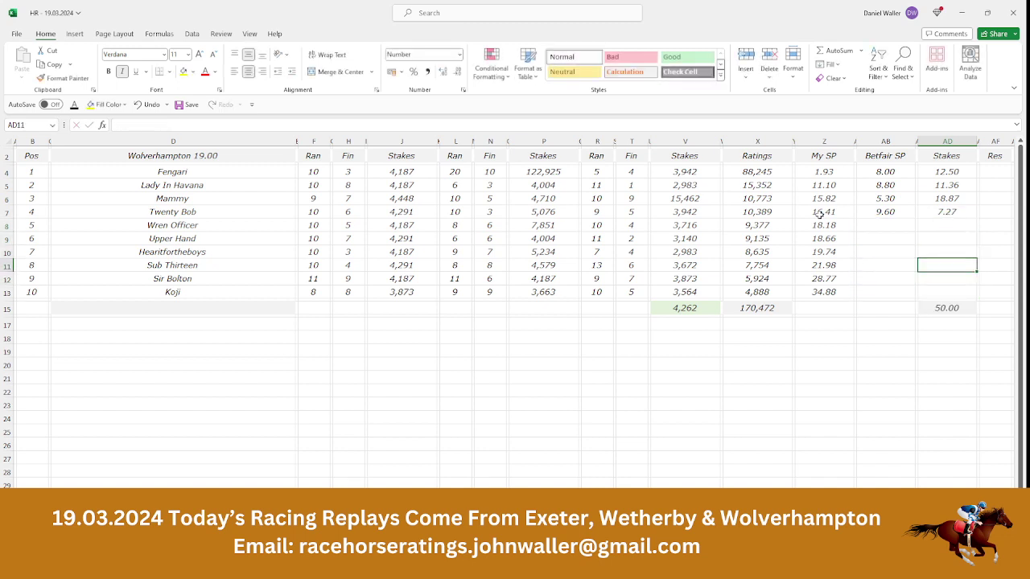
key(Down)
key(Down)
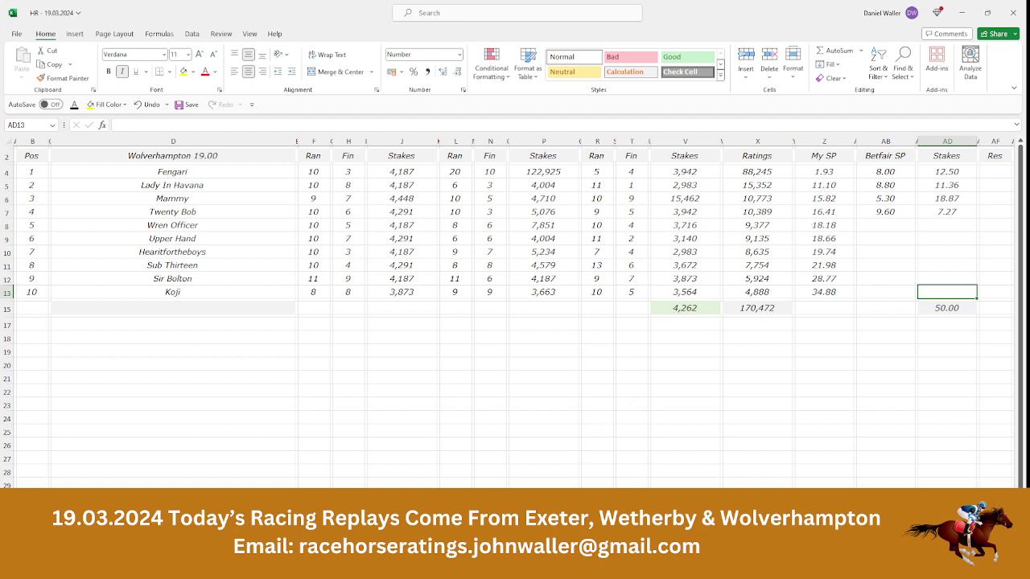
Step: Switch to Calculator and multiply Twenty Bob's 7.27 stake by the 9.6 odds to work out the return
key(alt+Tab)
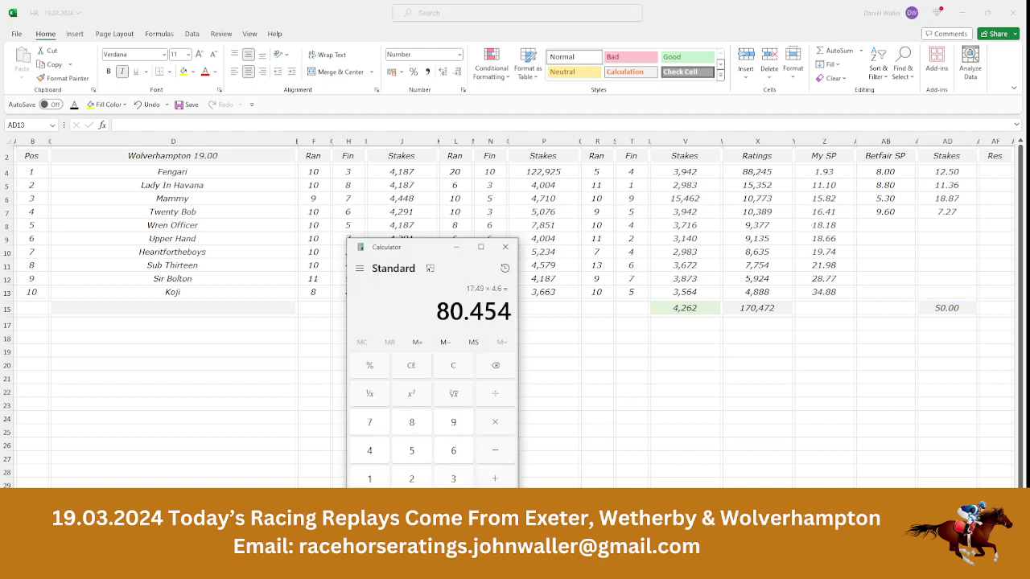
click(369, 423)
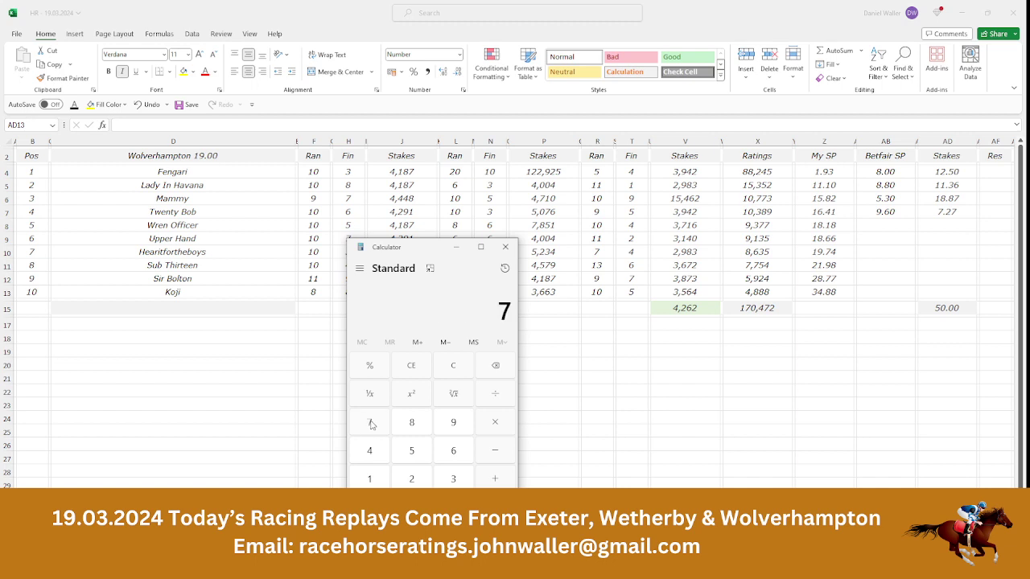
click(453, 507)
click(411, 479)
click(382, 429)
click(466, 422)
click(453, 507)
click(454, 457)
click(495, 507)
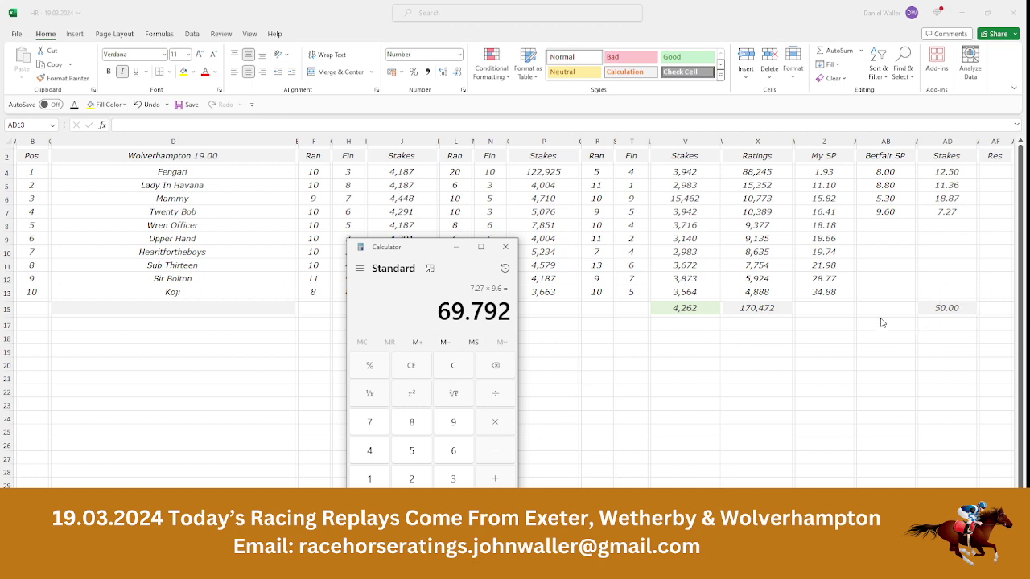
Step: Return to Excel, go over the first three horses in the Wolverhampton 19.00 sheet, and save the workbook
click(219, 211)
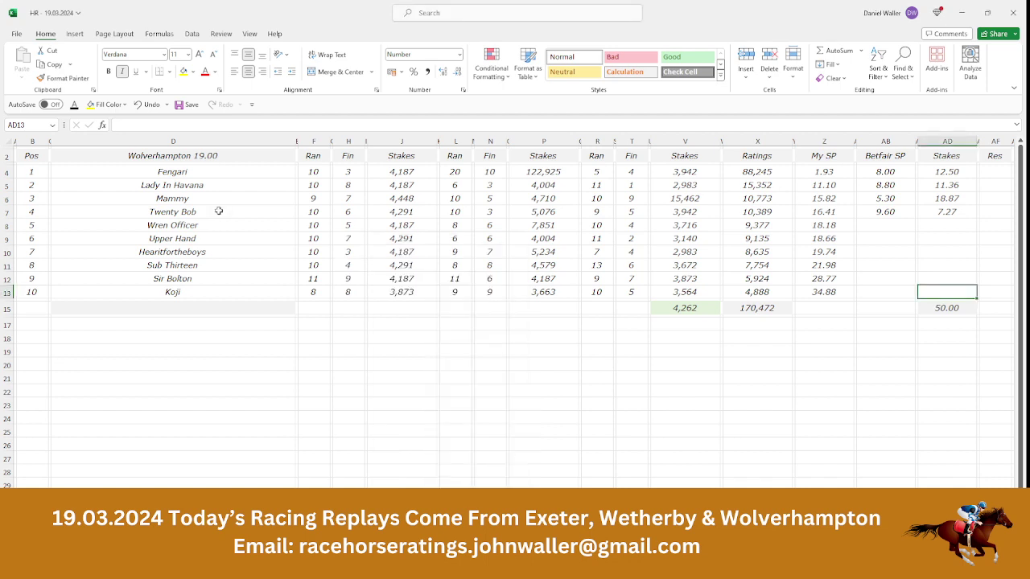
click(205, 175)
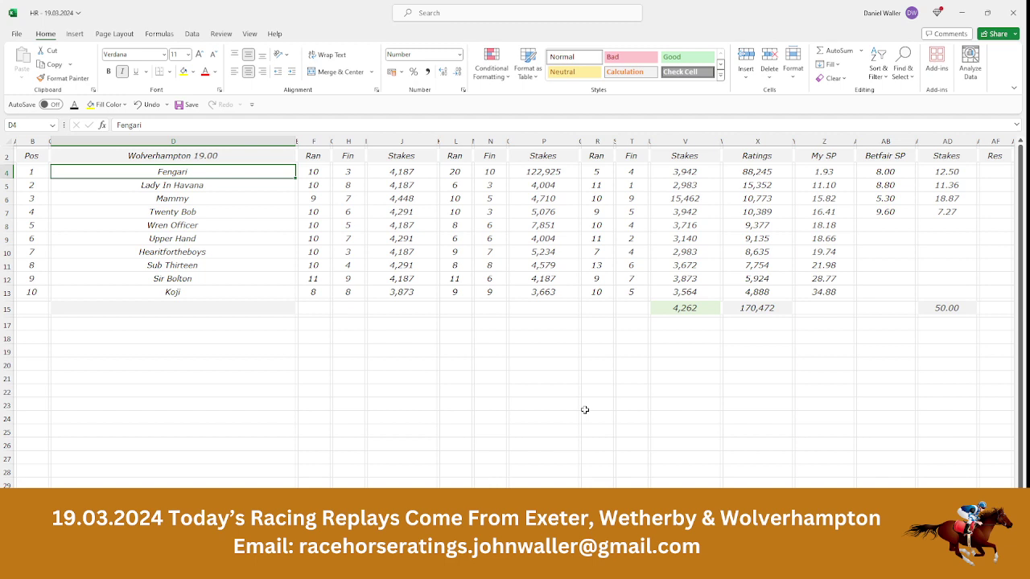
key(Down)
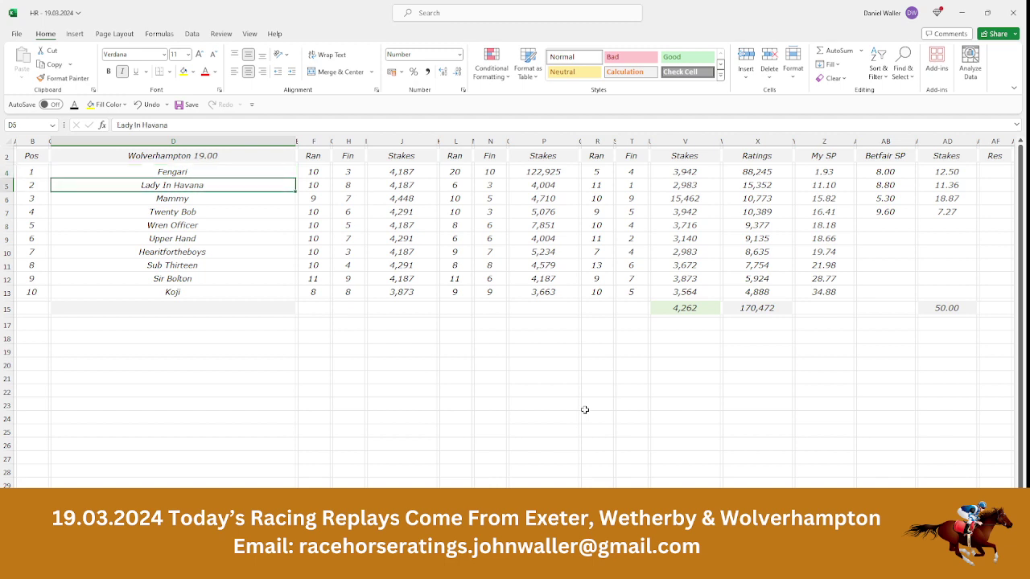
key(Down)
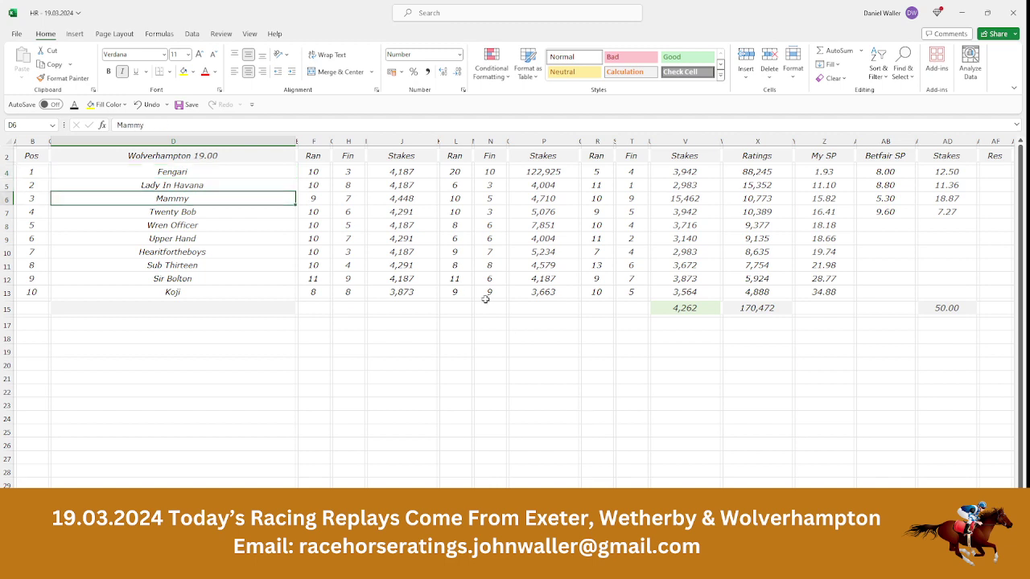
click(38, 153)
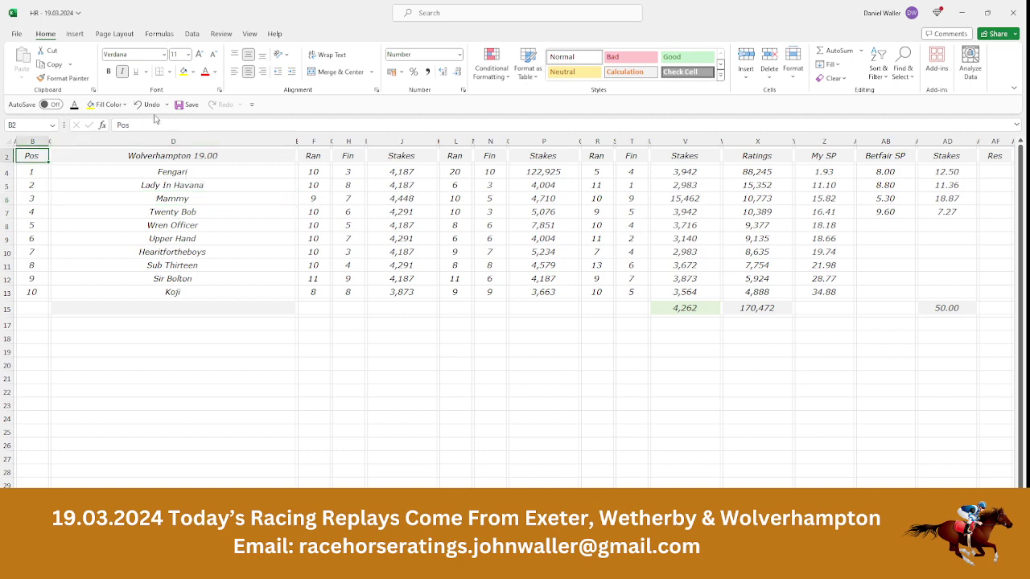
click(186, 104)
Step: Switch to the browser and check the Racing Post card for the runners and non-runners in the 7:30 Wolverhampton race
key(alt+Tab)
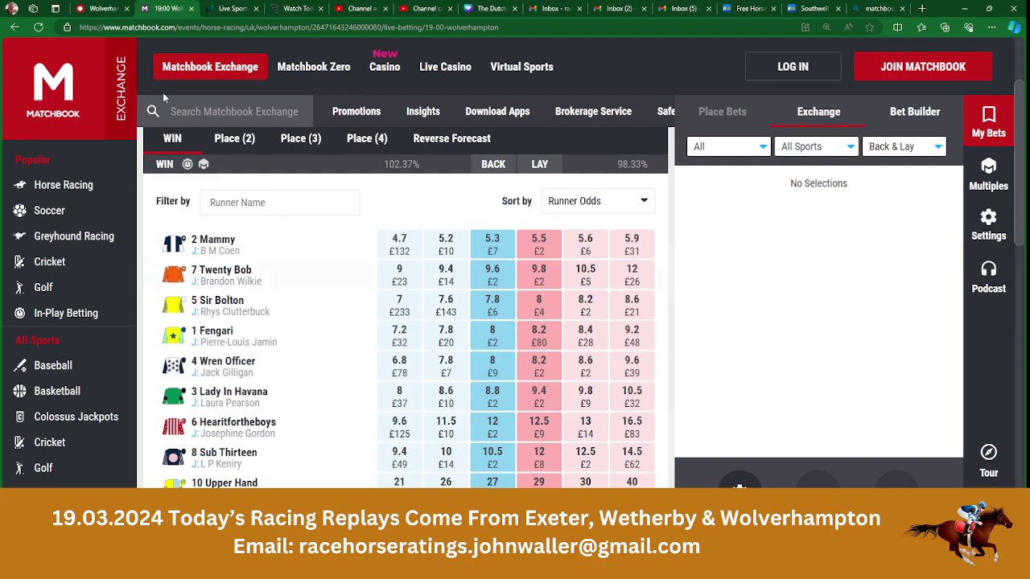
click(95, 8)
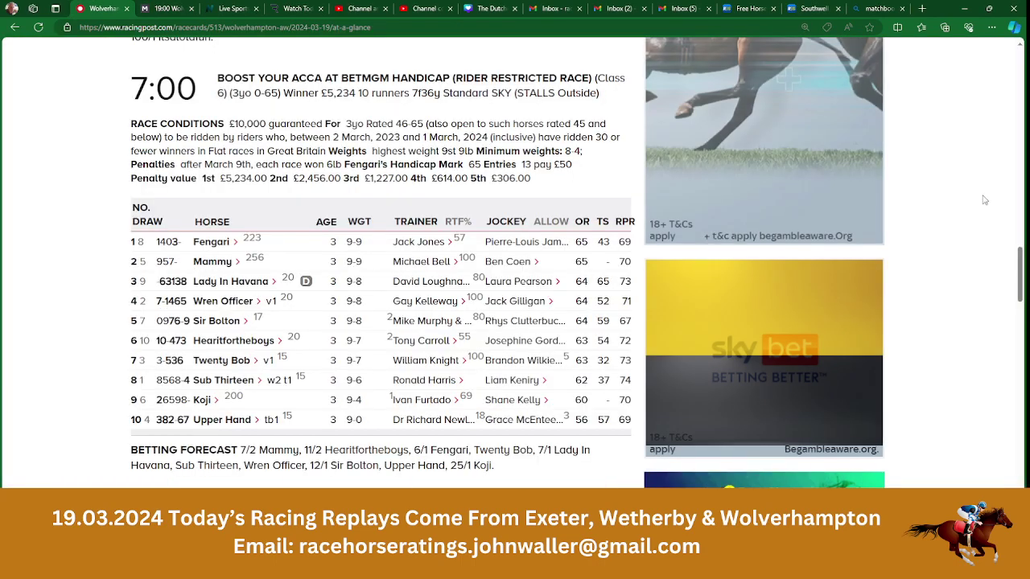
drag(1022, 268, 1021, 313)
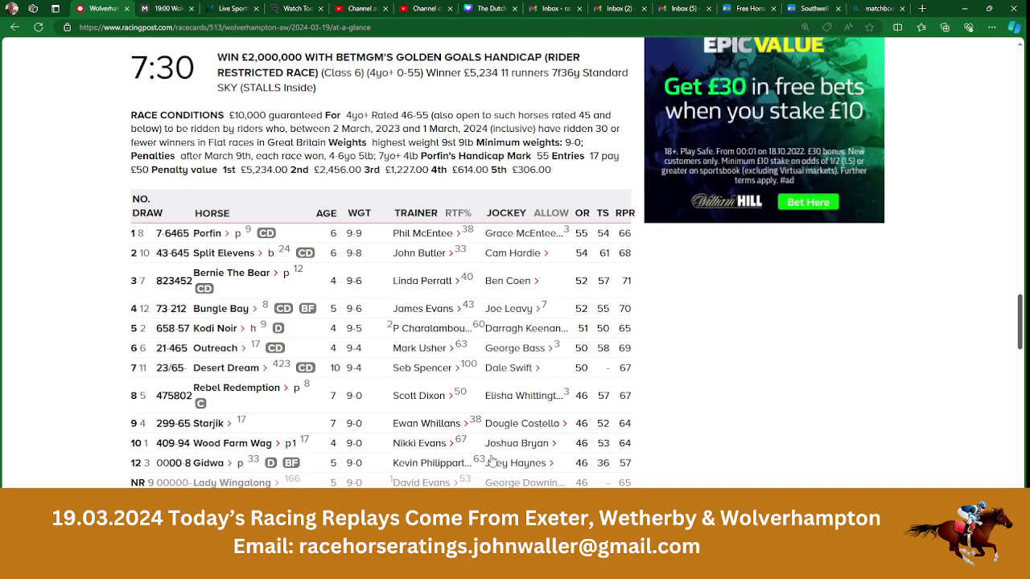
Step: Switch to Excel, go to the Wolverhampton 19.30 sheet, and delete row 15 of the non-runner Lady Wingalong
key(alt+Tab)
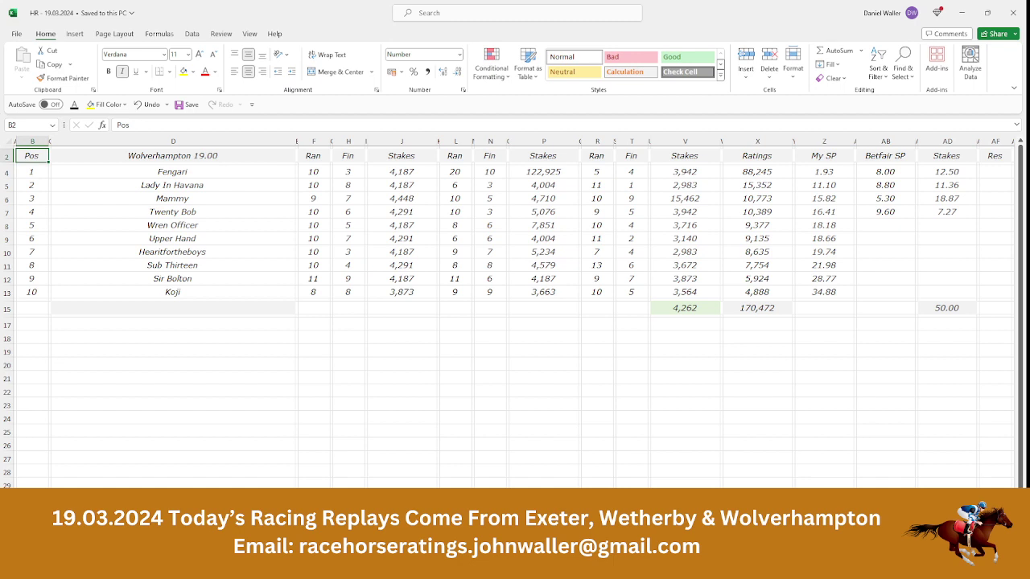
key(ctrl+Page_Down)
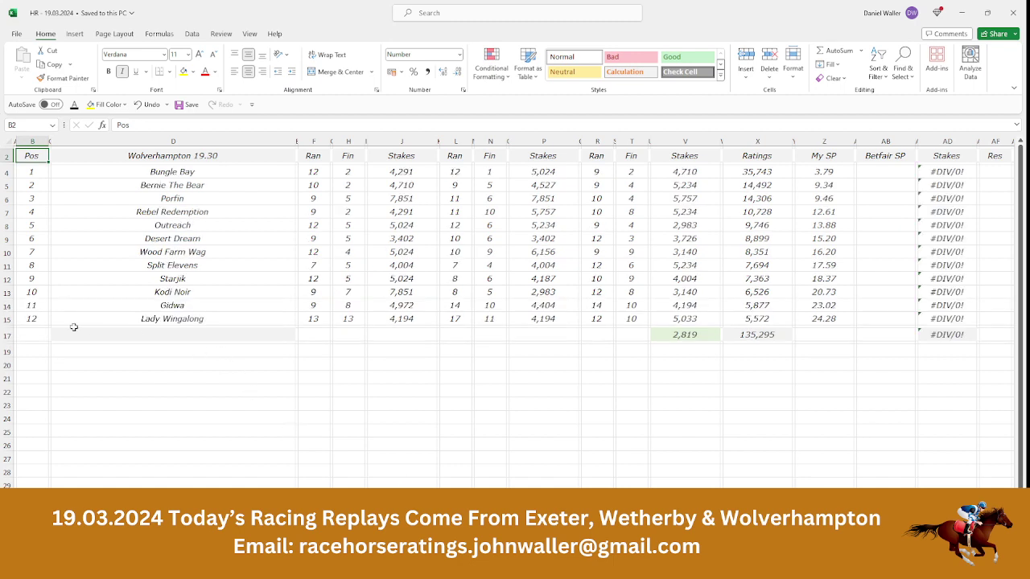
click(8, 319)
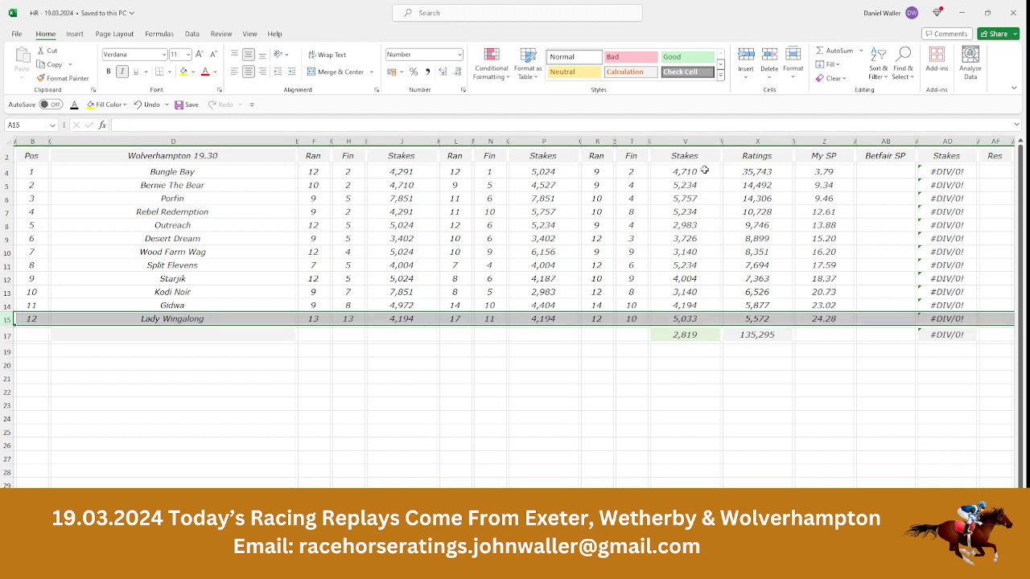
click(768, 68)
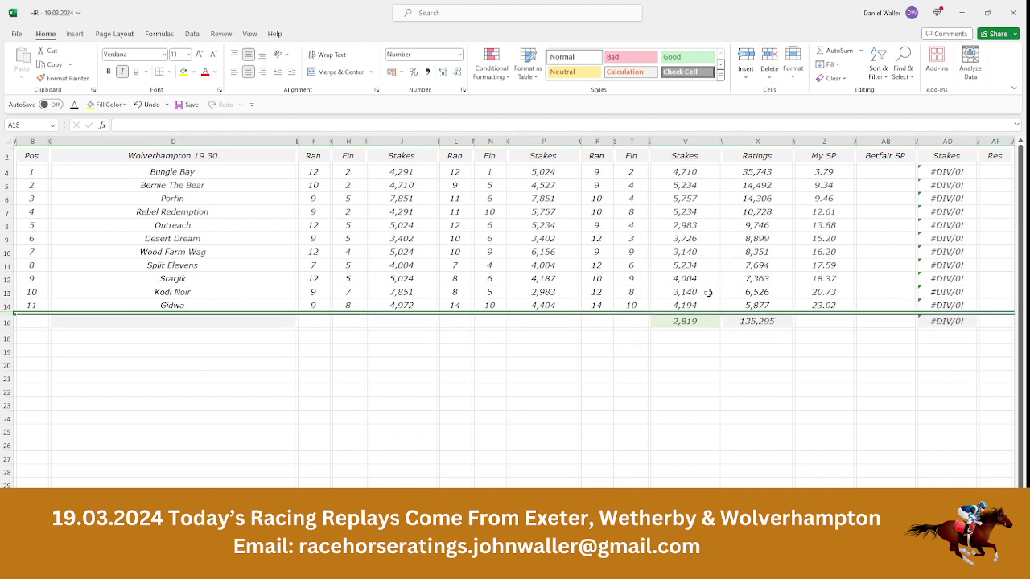
Step: Change the divisor in the average stakes formula in V16 to 11, giving =SUM(X16/4)/11
click(684, 322)
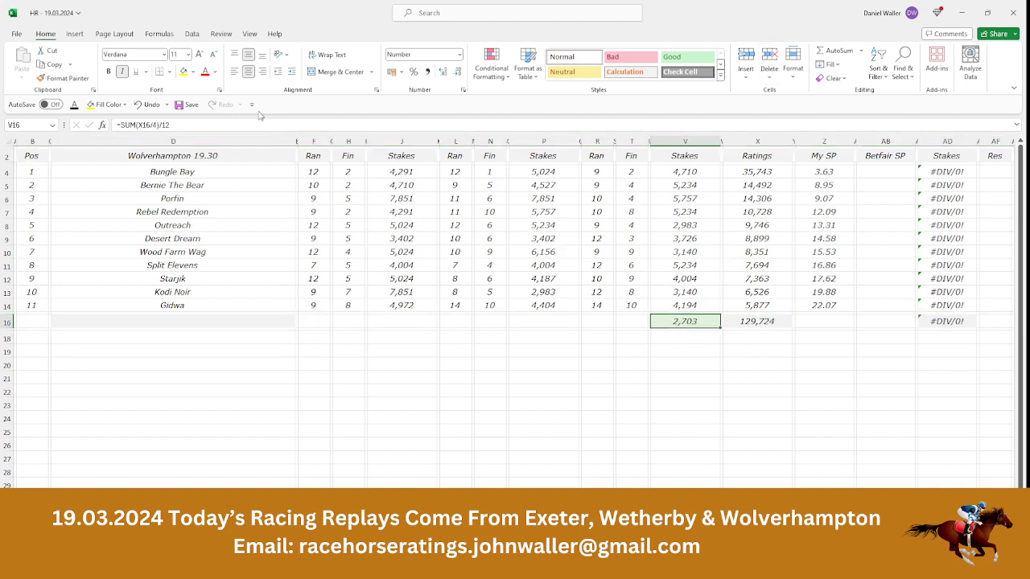
click(193, 126)
key(BackSpace)
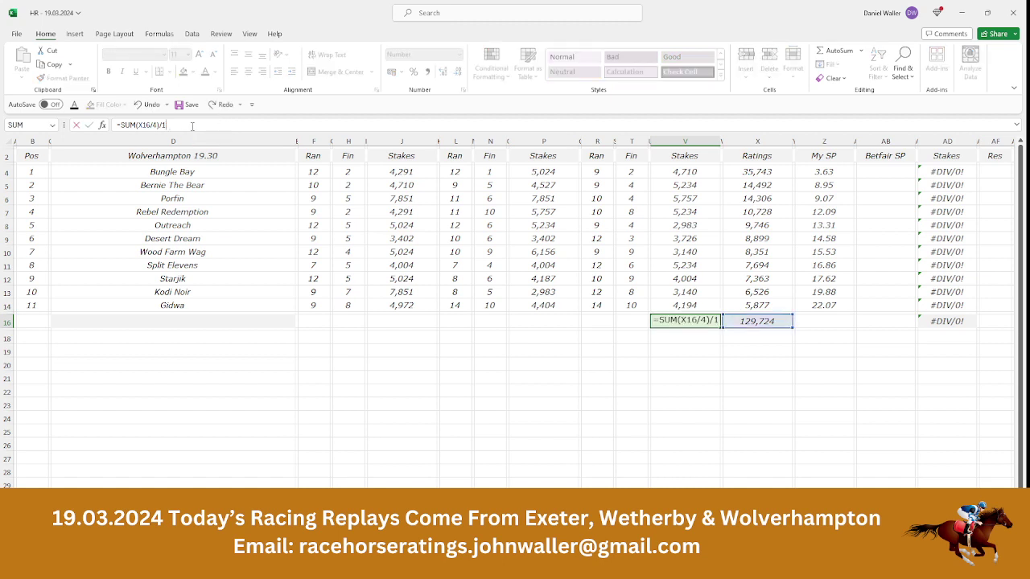
text(1)
key(Return)
key(Up)
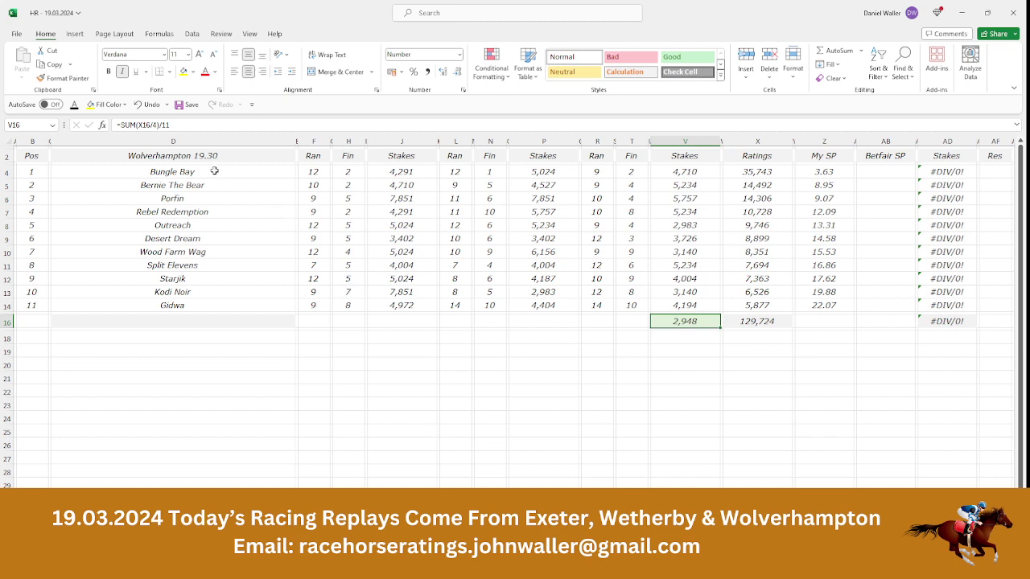
Step: Look up Bungle Bay's back odds in Matchbook's 19:30 Wolverhampton market and enter 5.3 as the Betfair SP in AB4 in Excel
click(868, 173)
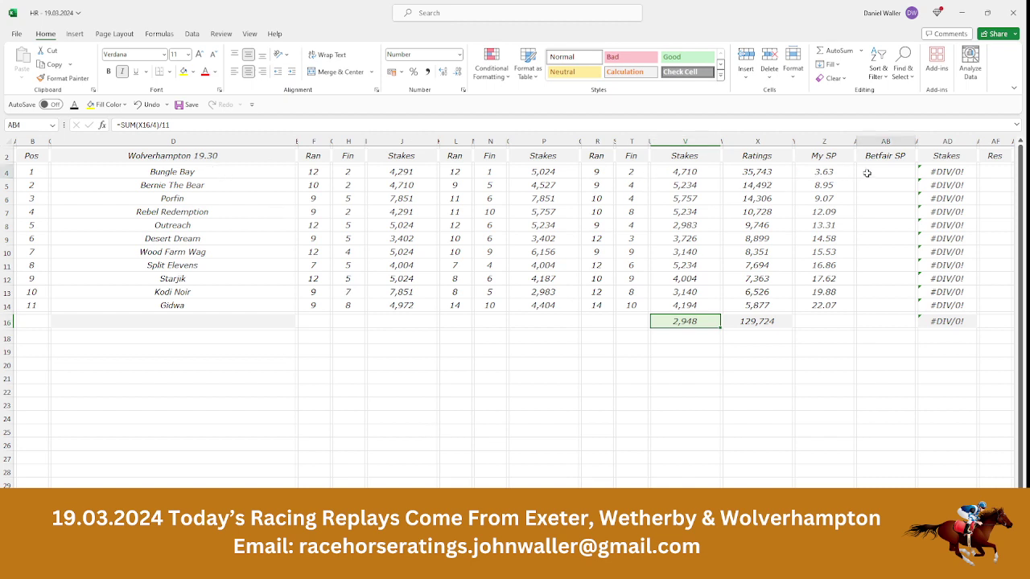
click(449, 564)
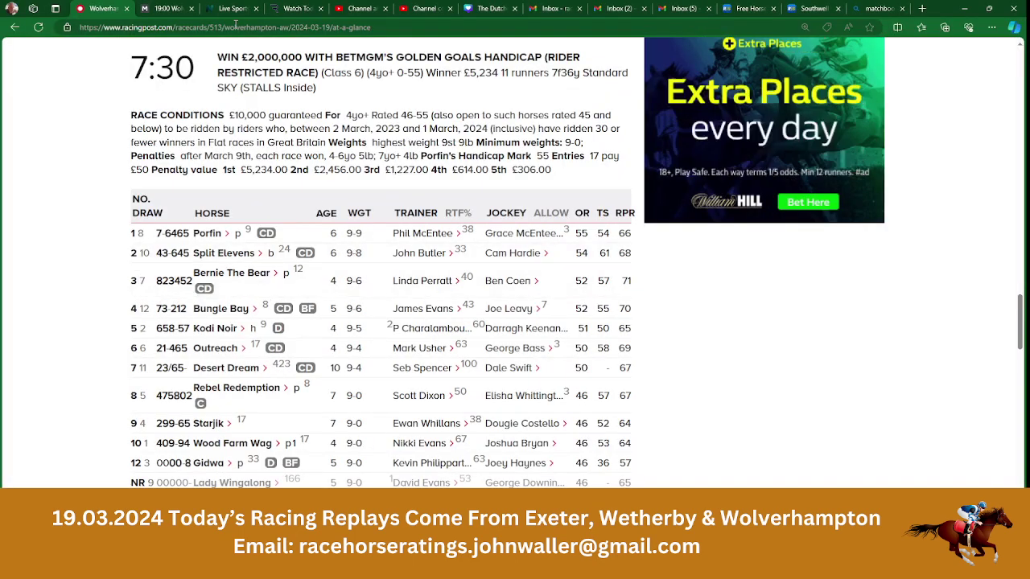
click(163, 10)
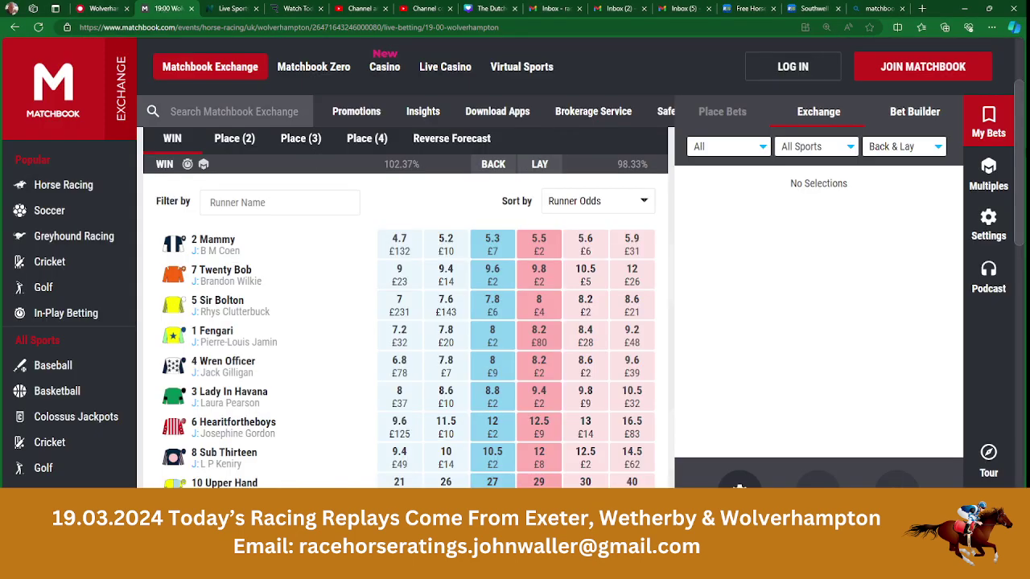
drag(1020, 157, 1019, 126)
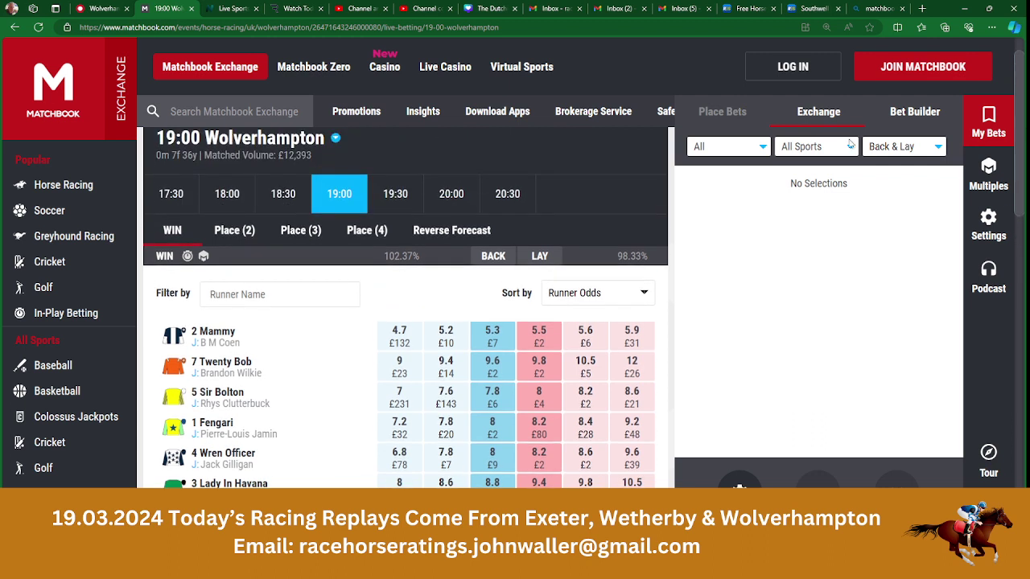
click(396, 197)
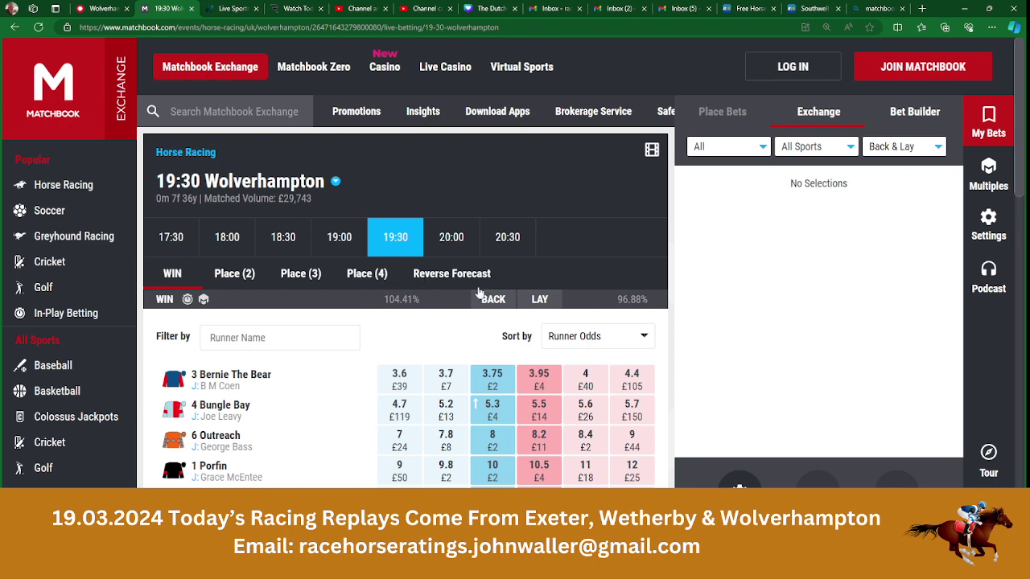
scroll(1021, 170, down, 3)
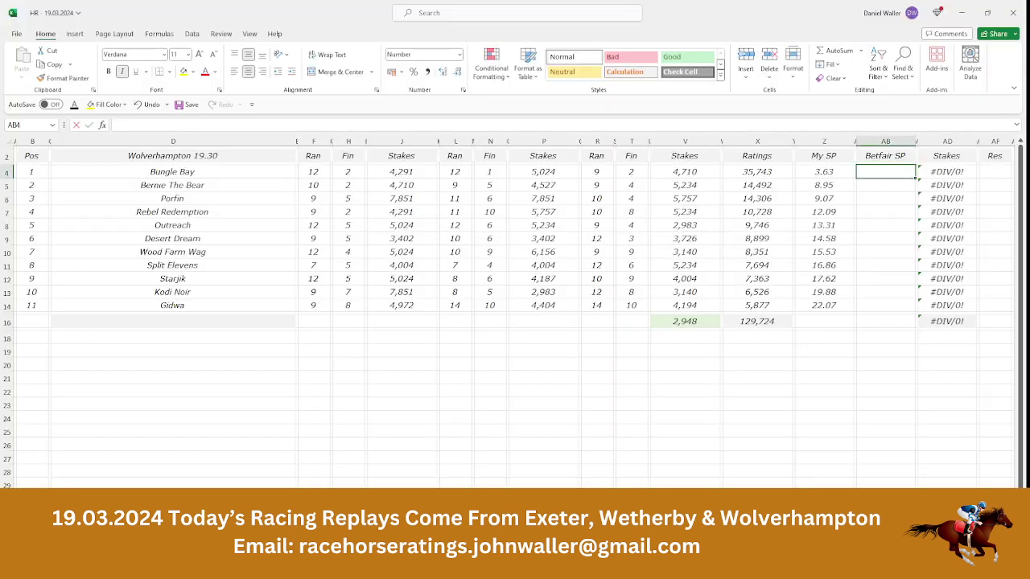
text(5.3)
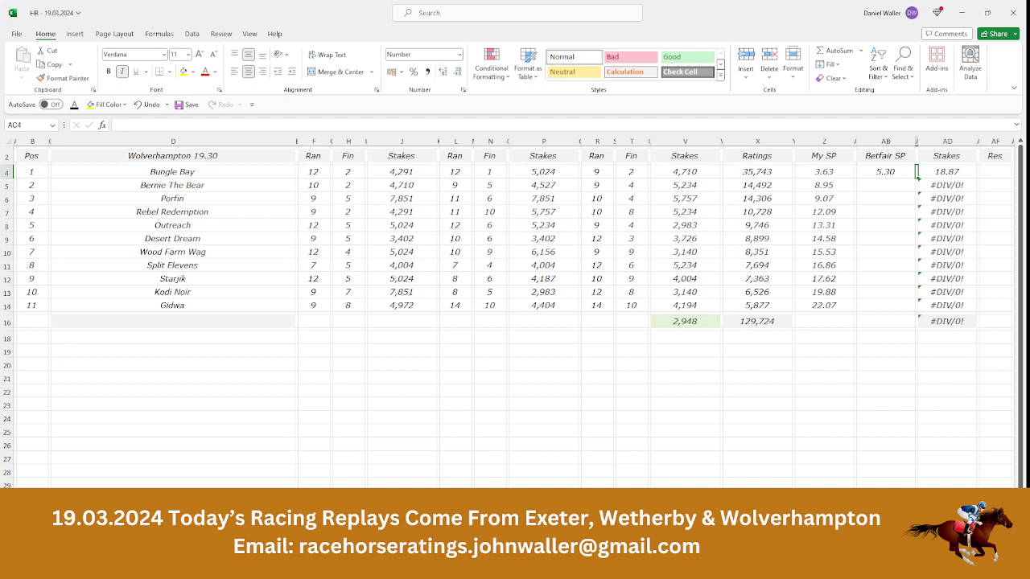
click(919, 172)
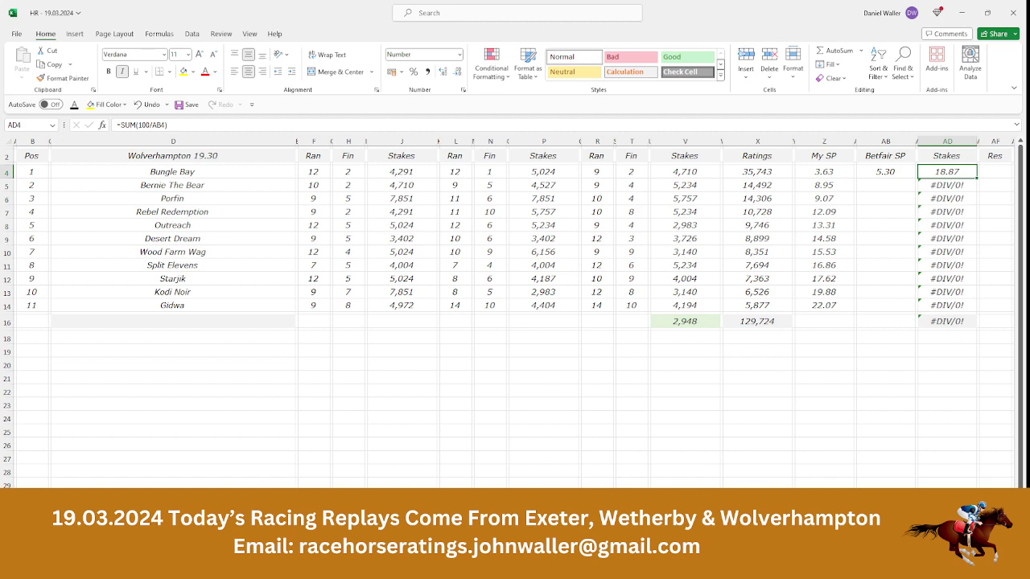
Step: Look up Bernie The Bear's Matchbook back odds, enter 3.75 in AB5 in Excel, and add up the first two horses' stakes
key(Down)
key(Left)
key(Left)
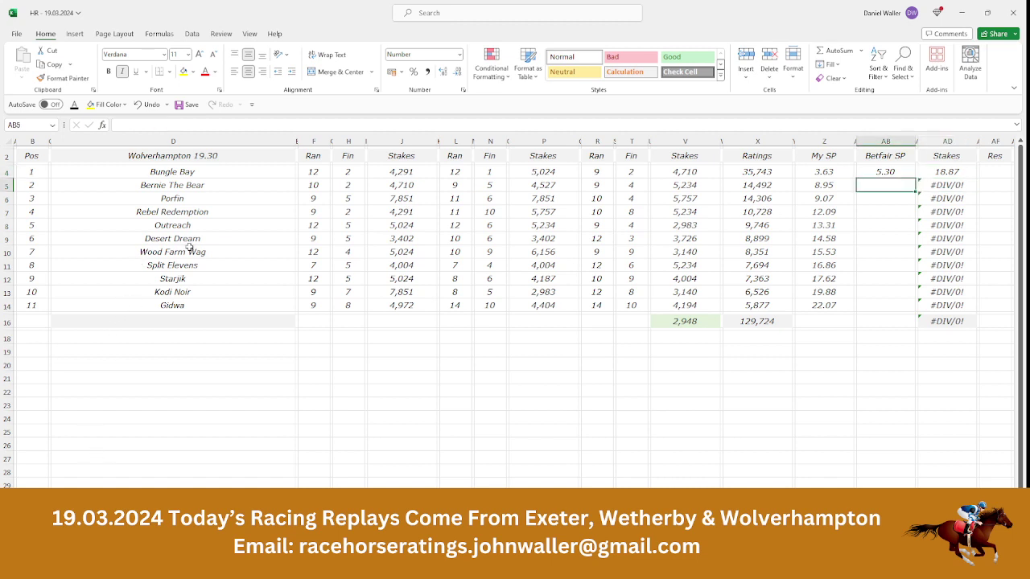
key(alt+Tab)
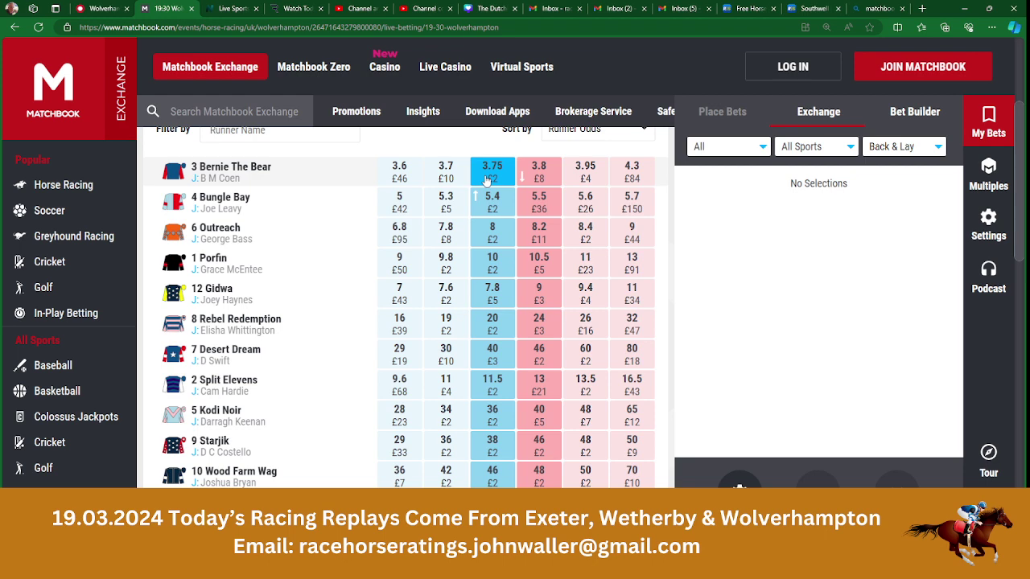
key(alt+Tab)
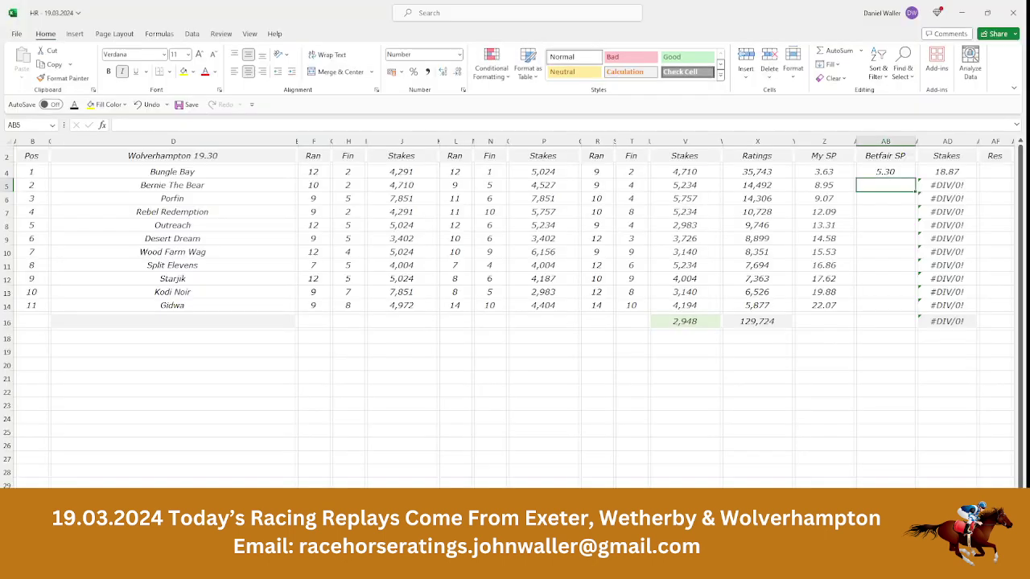
text(3.7)
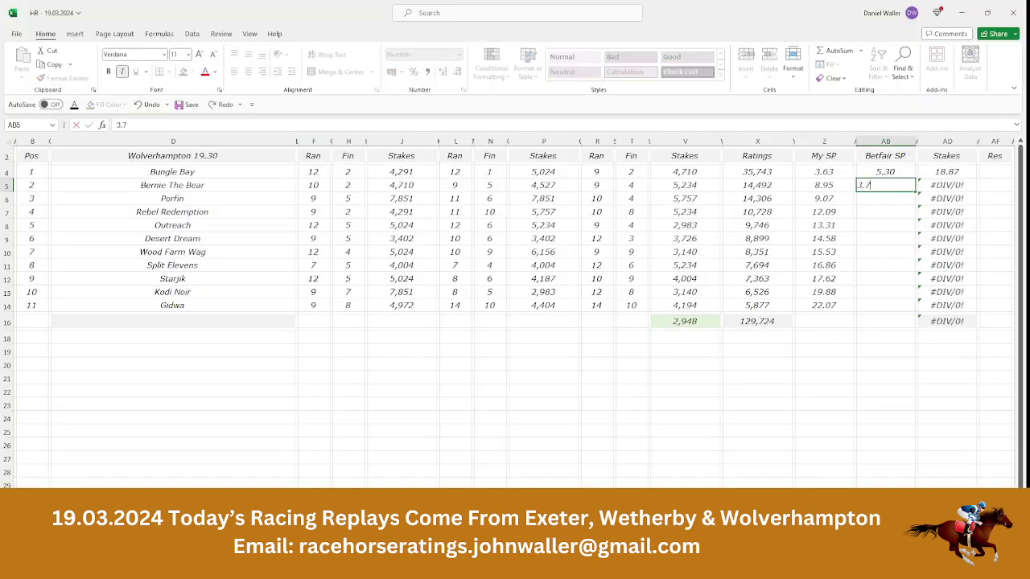
text(5)
key(Tab)
key(Tab)
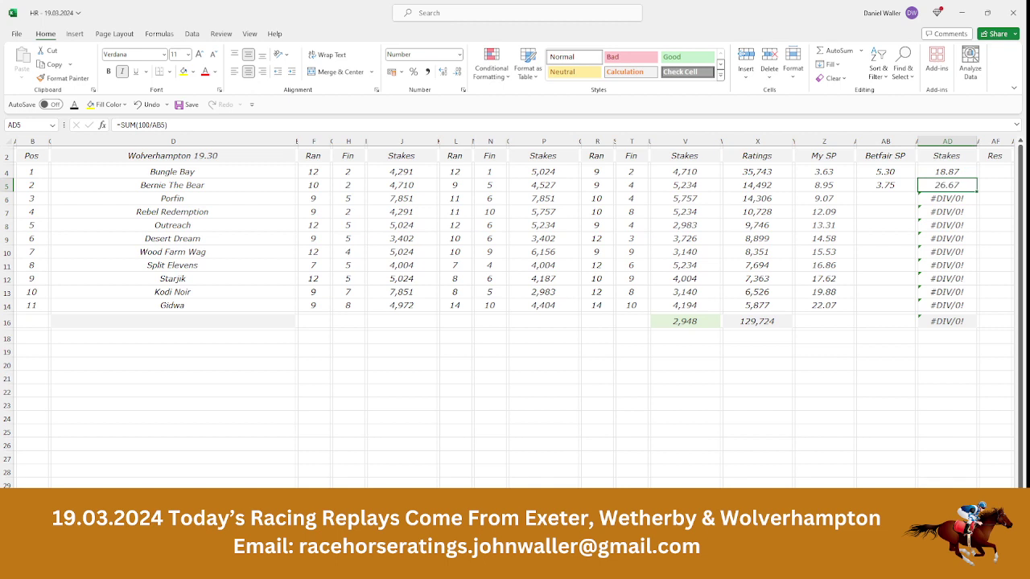
click(952, 171)
drag(952, 171, 947, 185)
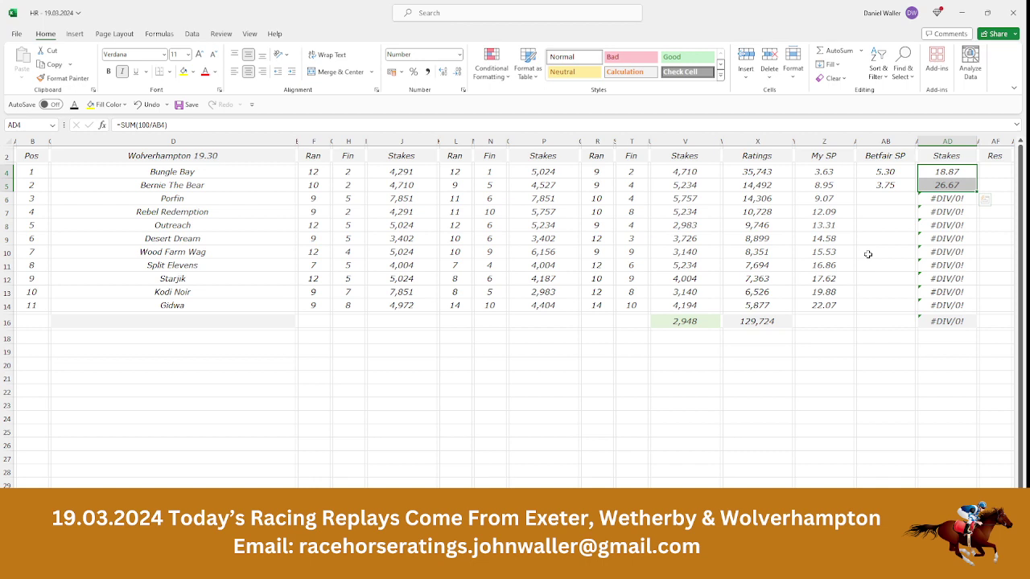
Step: Look up Porfin's back odds in Matchbook's 19:30 Wolverhampton market and enter 10 as the Betfair SP in AB6 in Excel
click(877, 198)
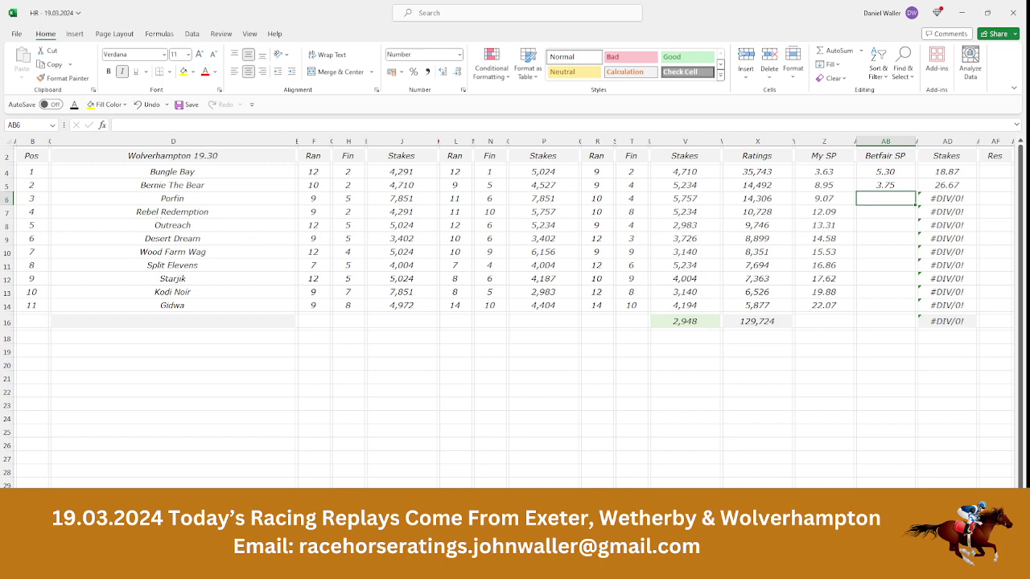
key(alt+Tab)
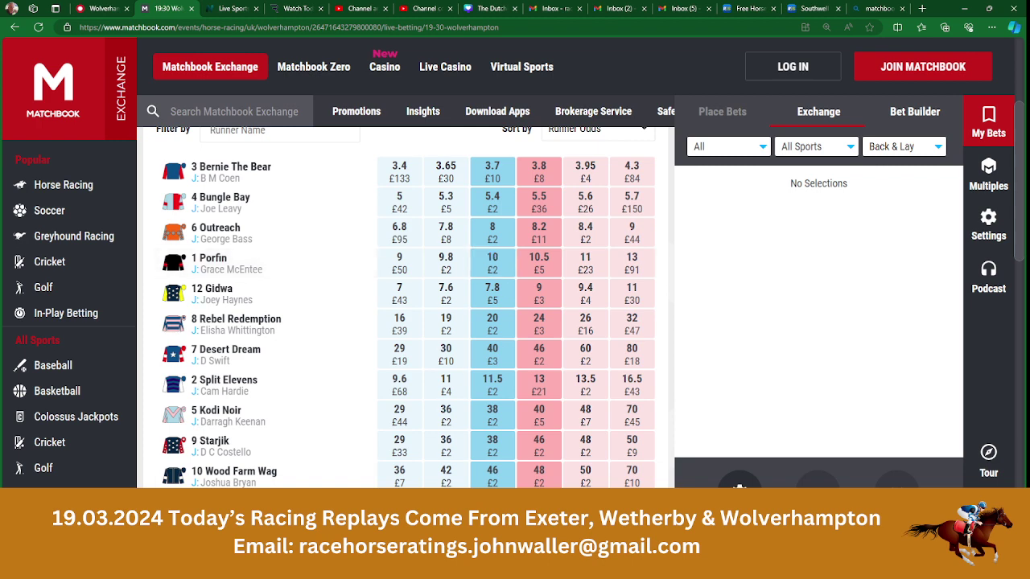
key(alt+Tab)
text(10)
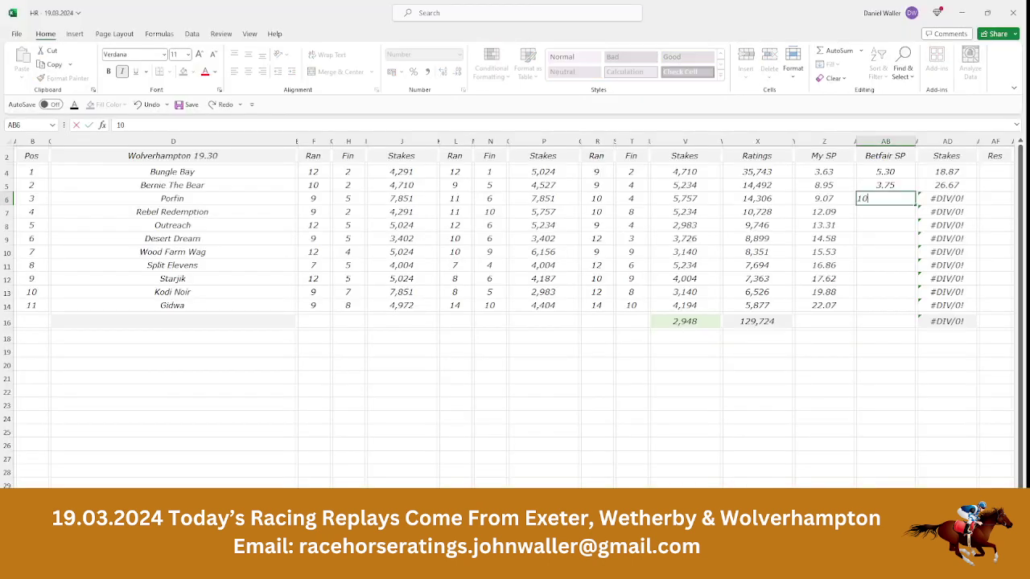
key(Tab)
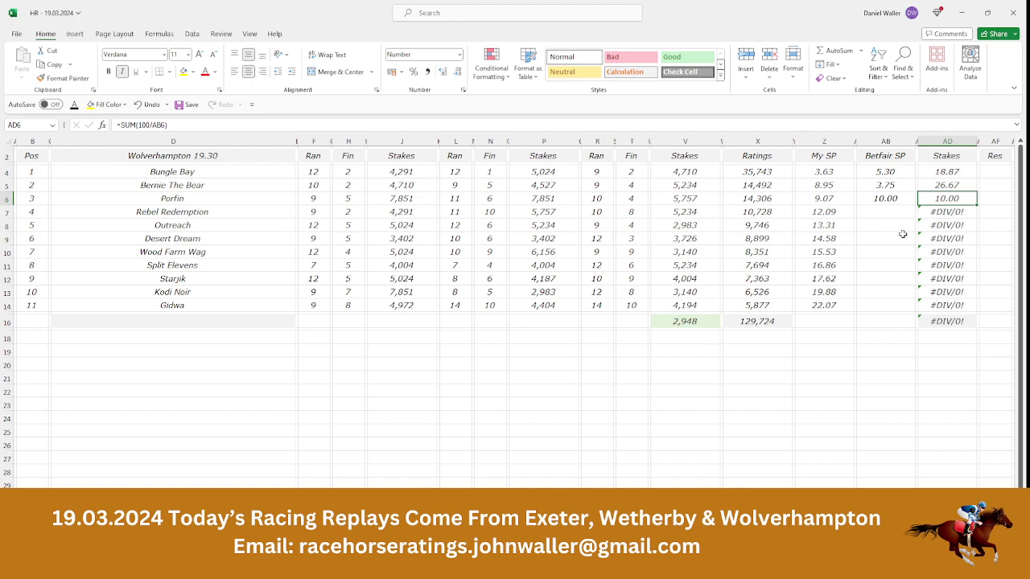
Step: Add up the first two horses' stakes and replace Porfin's stake formula in AD6 with the remaining 4.47
drag(937, 172, 941, 186)
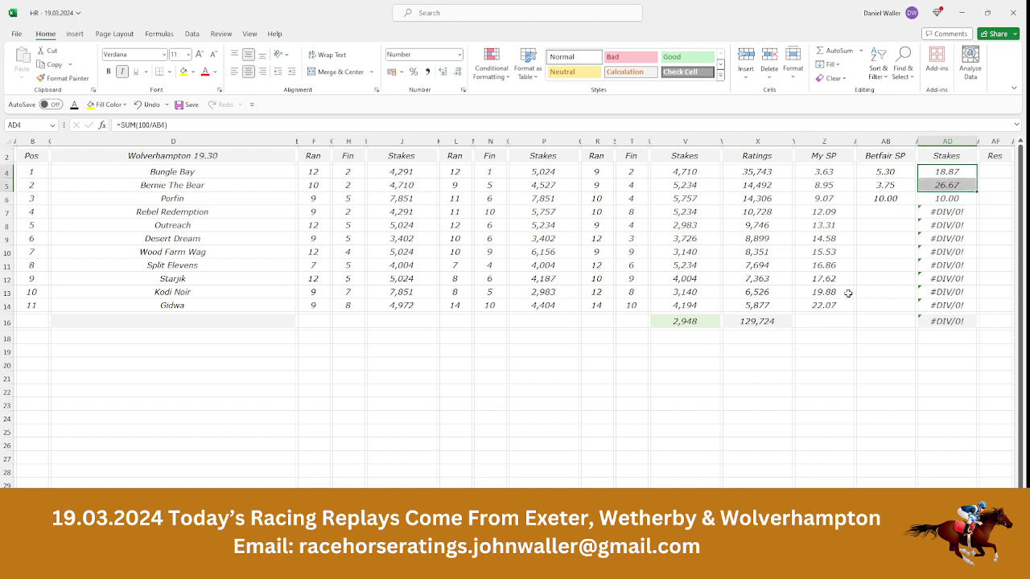
click(947, 200)
text(4.47)
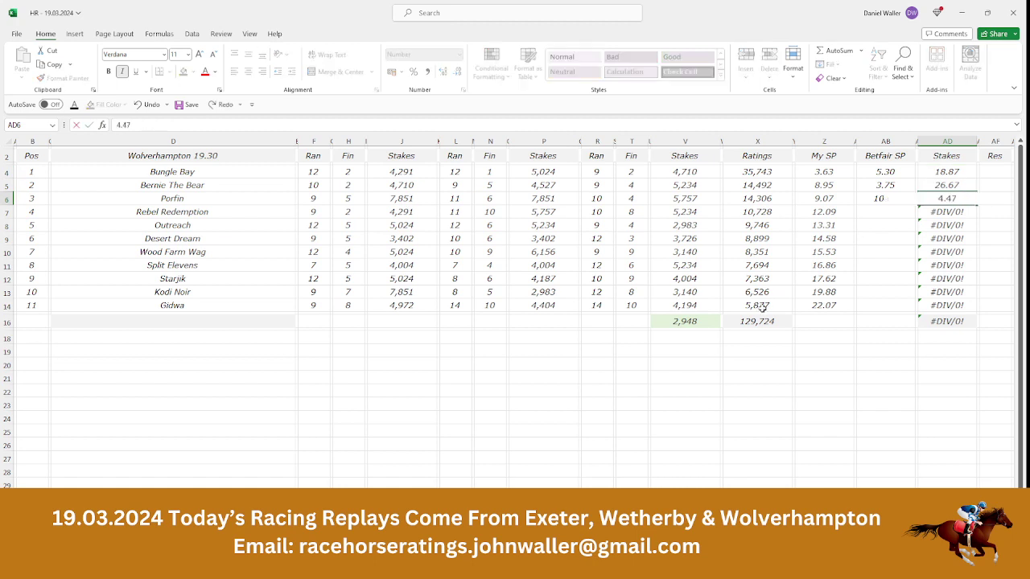
key(Return)
Step: Clear the stake formulas in AD7 to AD14 for the unbacked horses, Rebel Redemption through Gidwa
key(BackSpace)
key(Return)
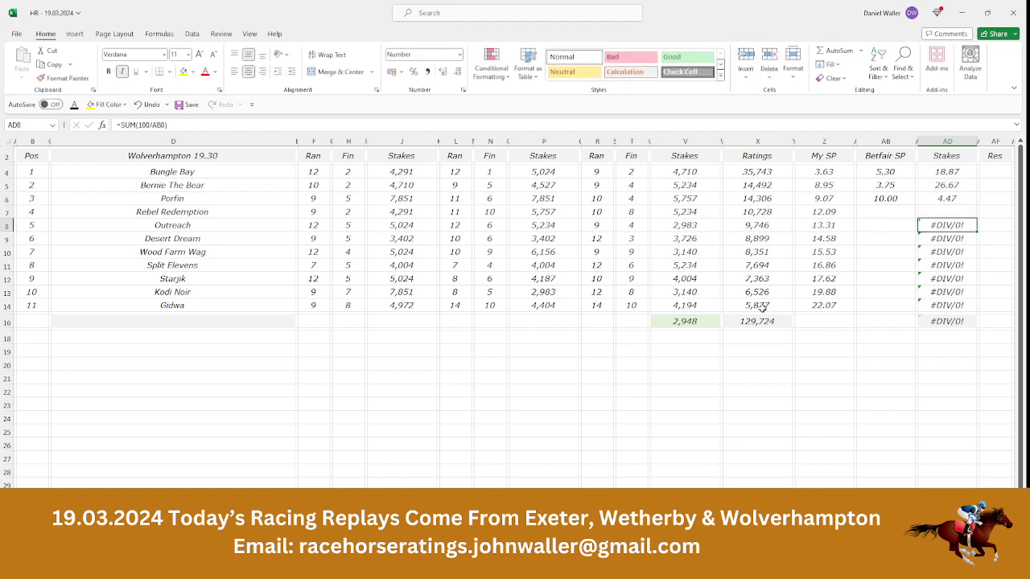
key(BackSpace)
key(Return)
key(BackSpace)
key(Return)
key(BackSpace)
key(Return)
key(BackSpace)
key(Return)
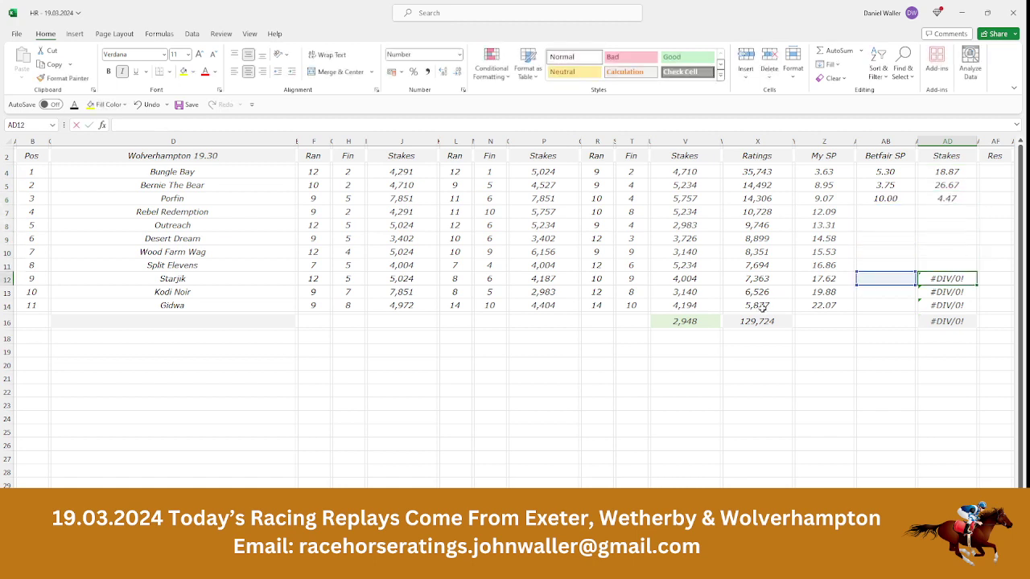
key(BackSpace)
key(Return)
key(BackSpace)
key(Return)
key(BackSpace)
key(Return)
key(Up)
key(Up)
key(Up)
key(Up)
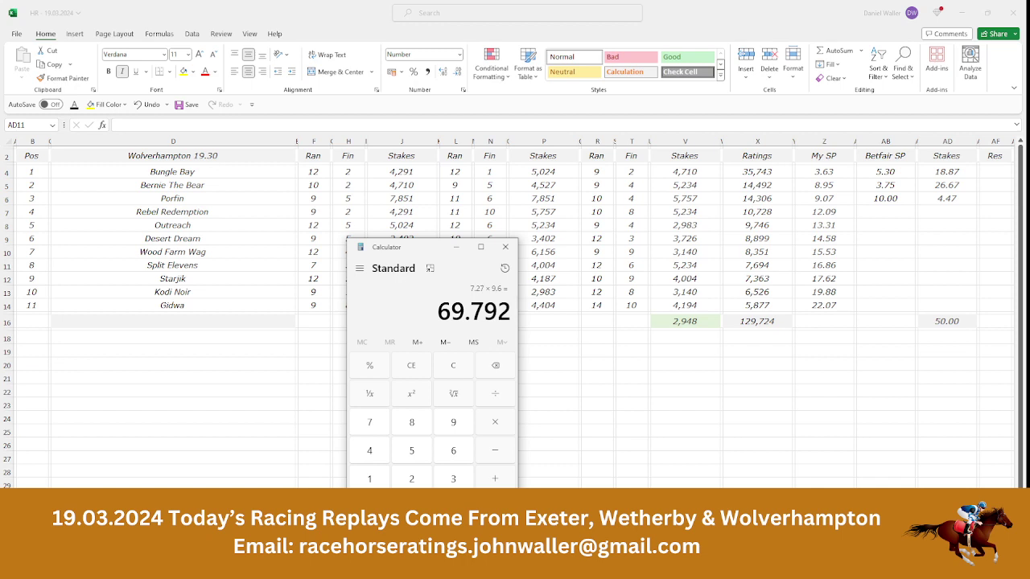
Step: Work out Porfin's potential return in Calculator by multiplying the odds of 10 by the 4.47 stake
click(366, 482)
click(411, 507)
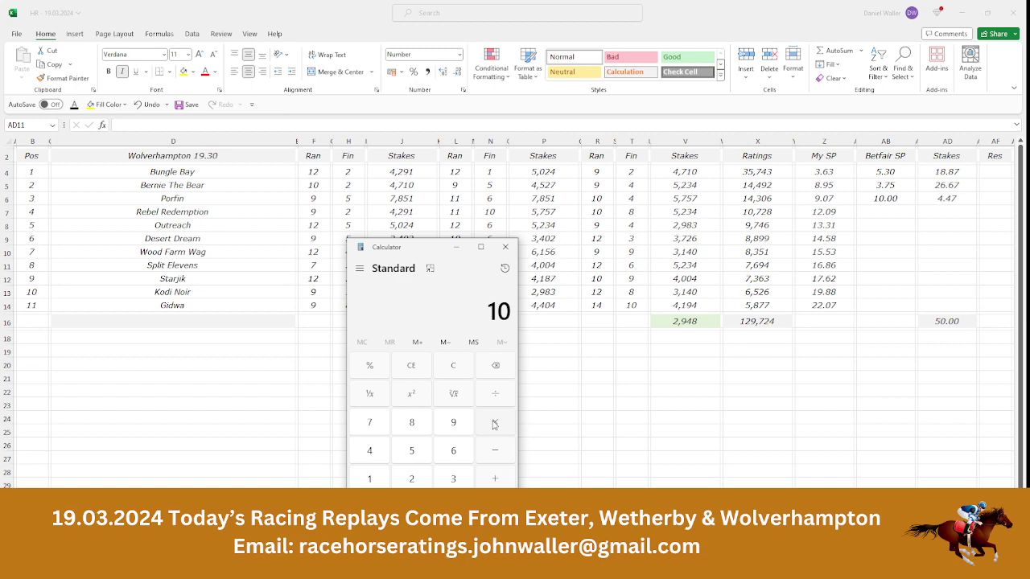
double_click(369, 451)
click(453, 507)
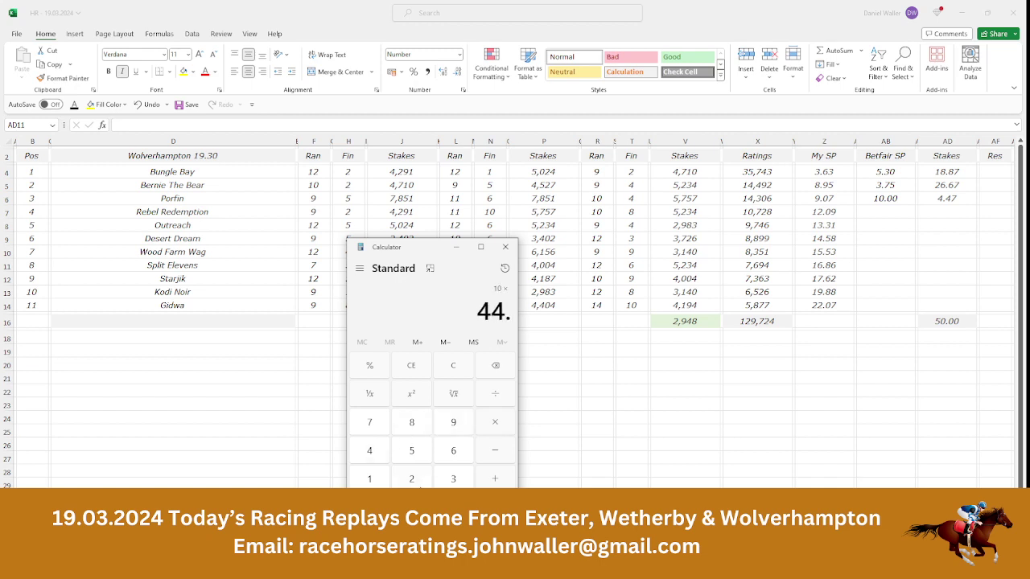
click(497, 368)
click(496, 368)
click(453, 507)
click(375, 451)
click(371, 429)
click(495, 507)
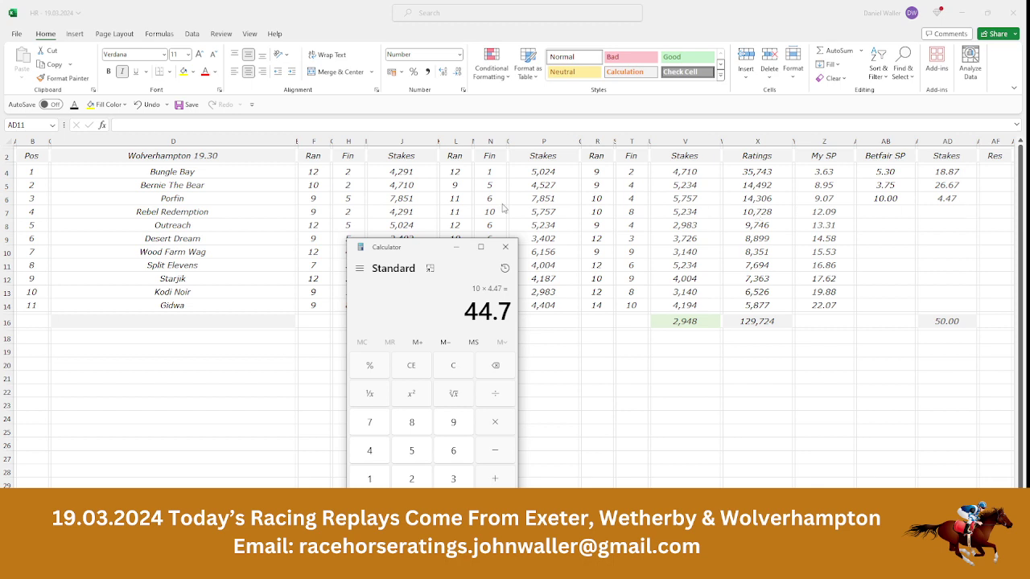
Step: Return to the 19.30 sheet, review the top two horses, then select the Pos header in B2 and save the workbook
click(191, 171)
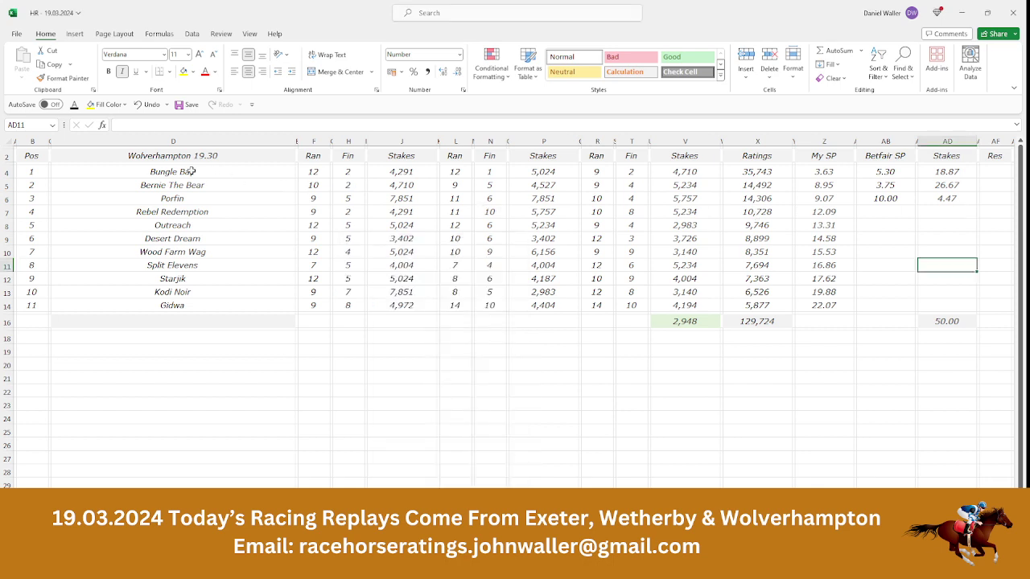
click(192, 171)
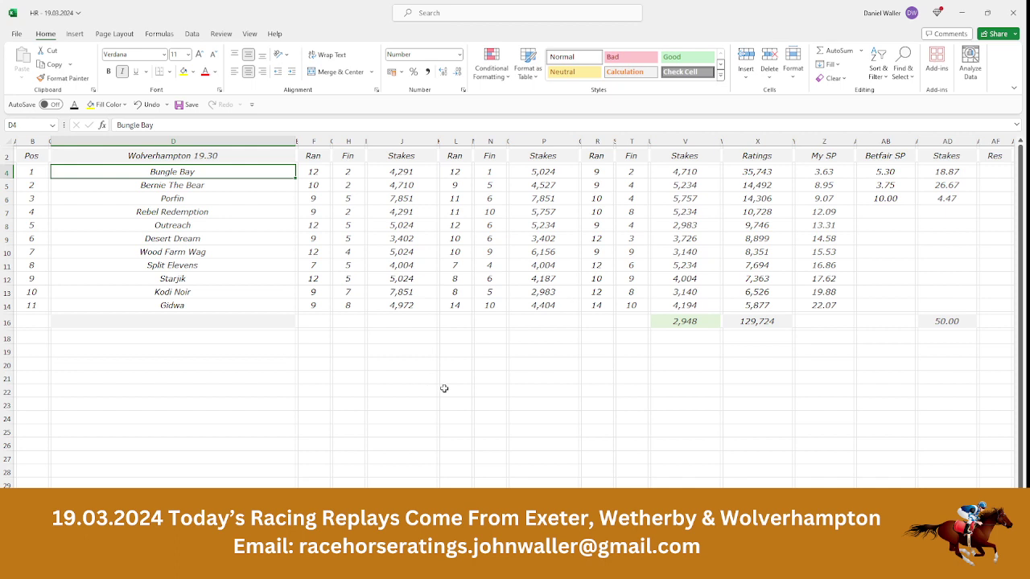
key(Down)
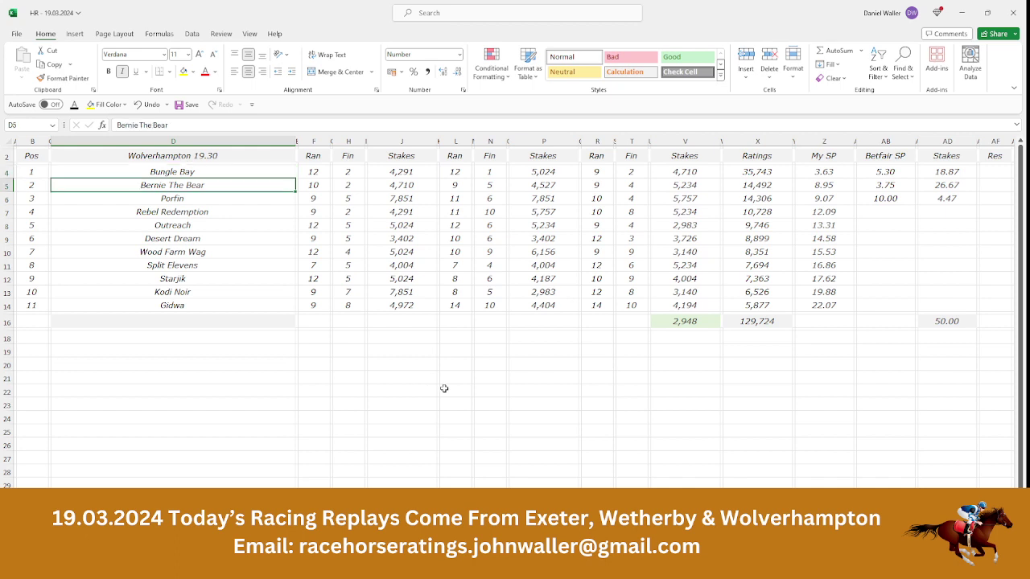
key(Up)
key(Up)
key(Left)
key(Left)
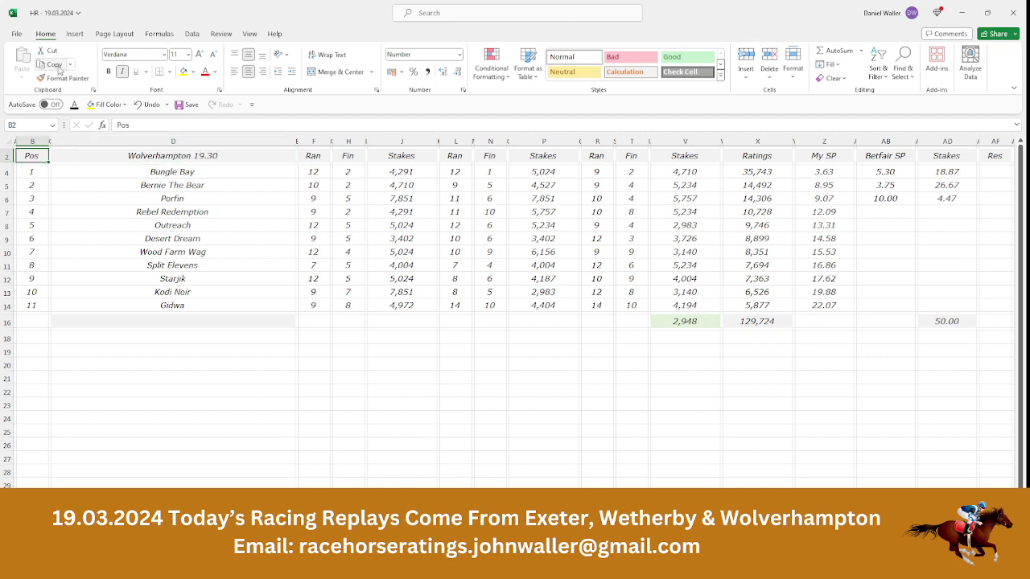
click(180, 105)
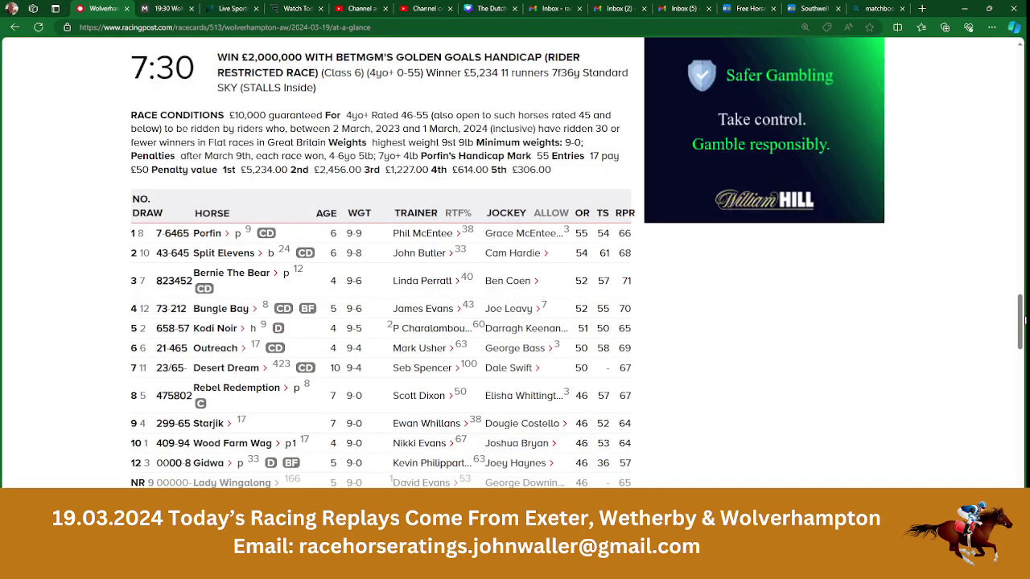
Step: Check the runners on the Racing Post 8:00 card, then switch to Excel and open the Wolverhampton 20.00 sheet
scroll(1012, 308, down, 2)
scroll(1012, 308, down, 5)
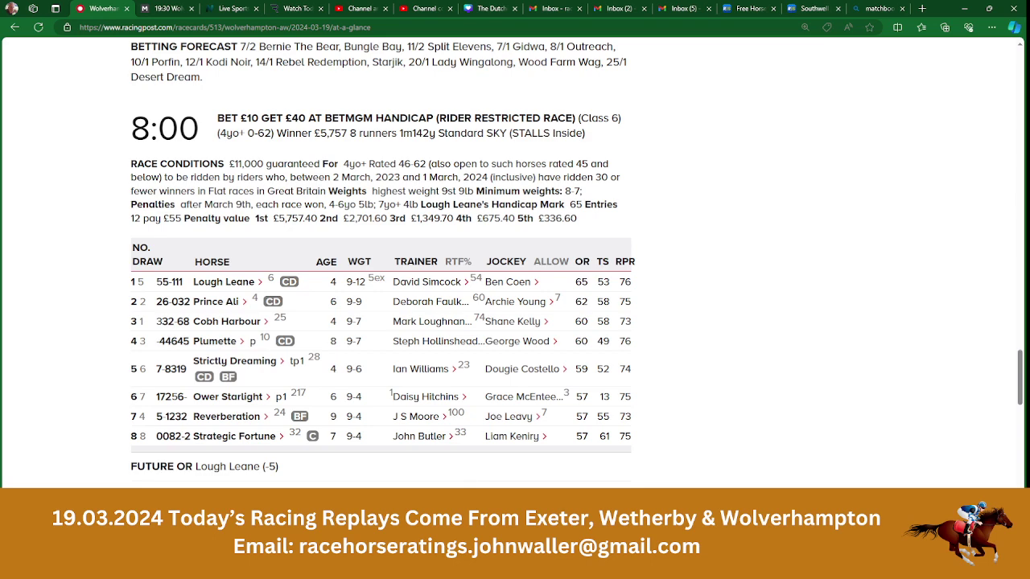
key(alt+Tab)
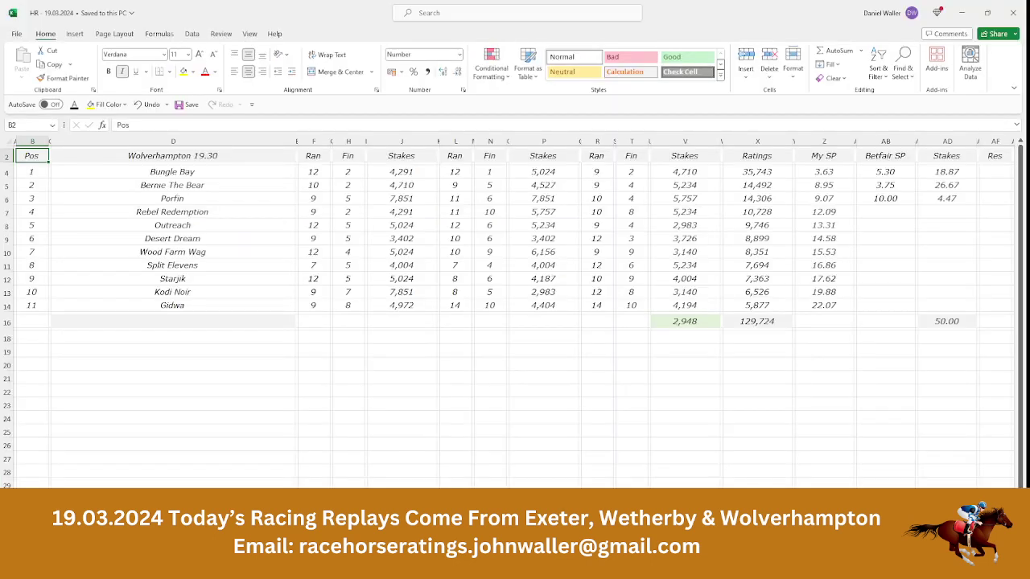
click(532, 534)
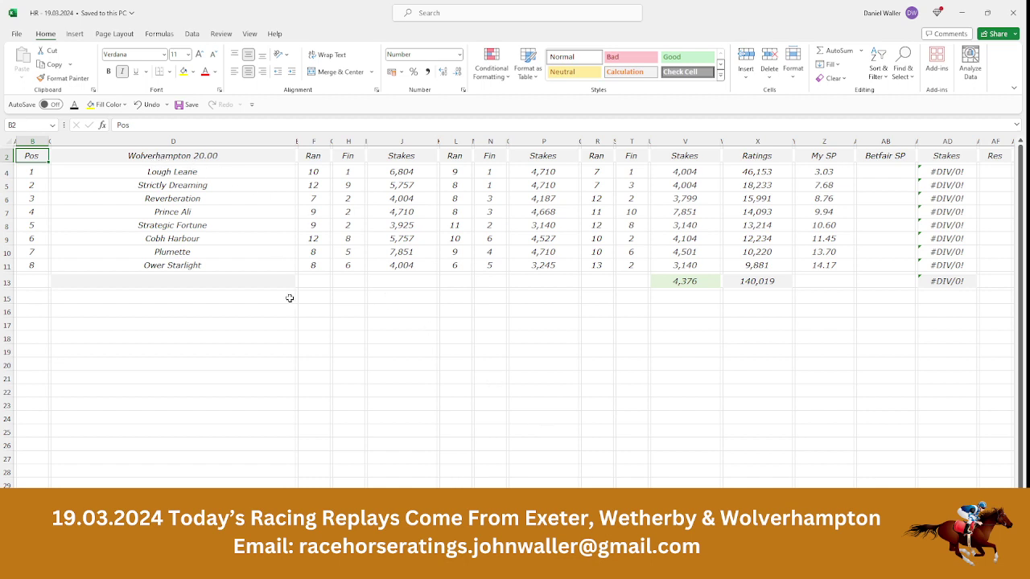
Step: Look up Lough Leane's back odds in Matchbook's 20:00 Wolverhampton market and enter 2.02 as the Betfair SP in AB4 in Excel
click(865, 175)
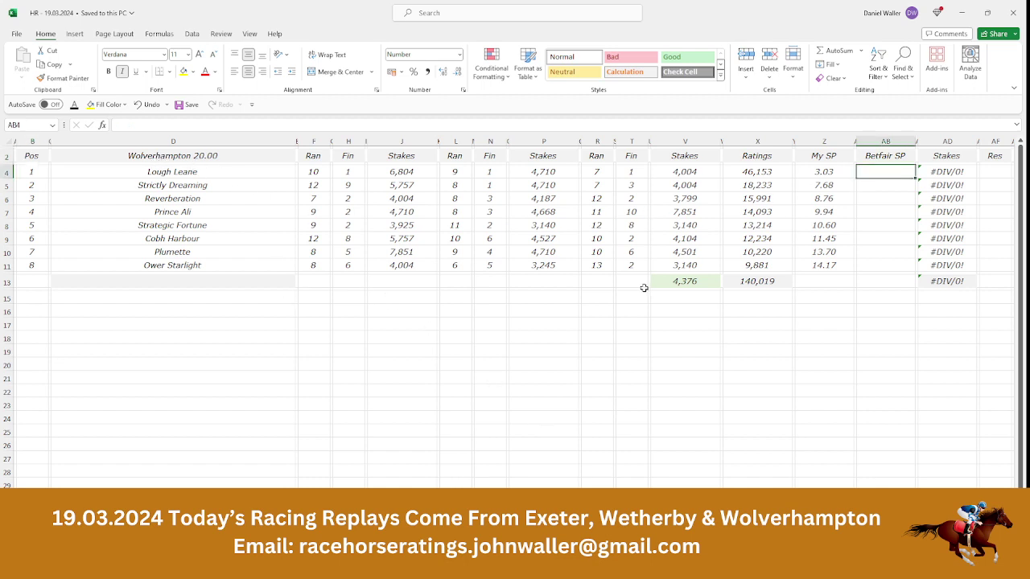
key(alt+Tab)
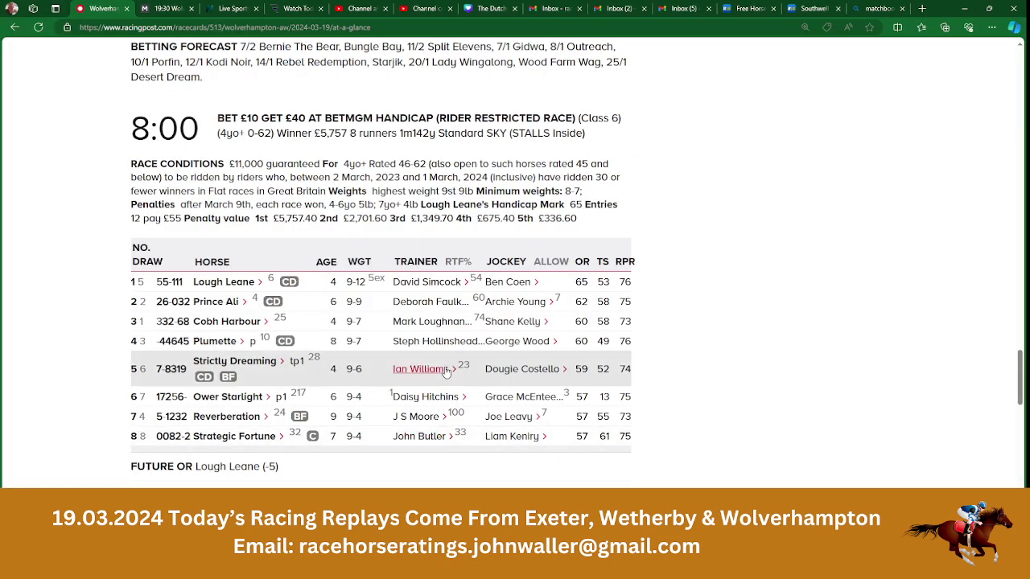
click(165, 7)
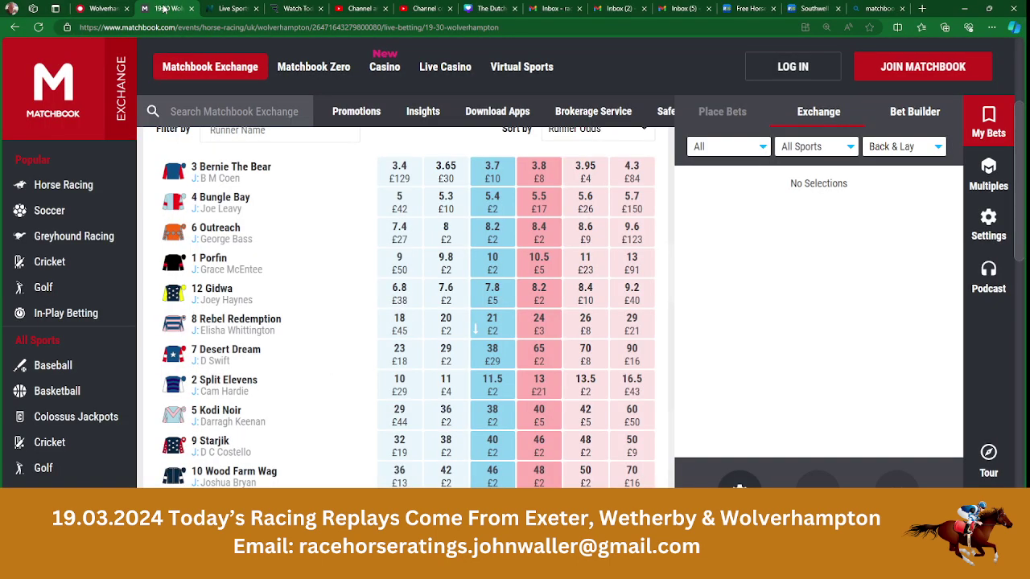
scroll(406, 322, up, 2)
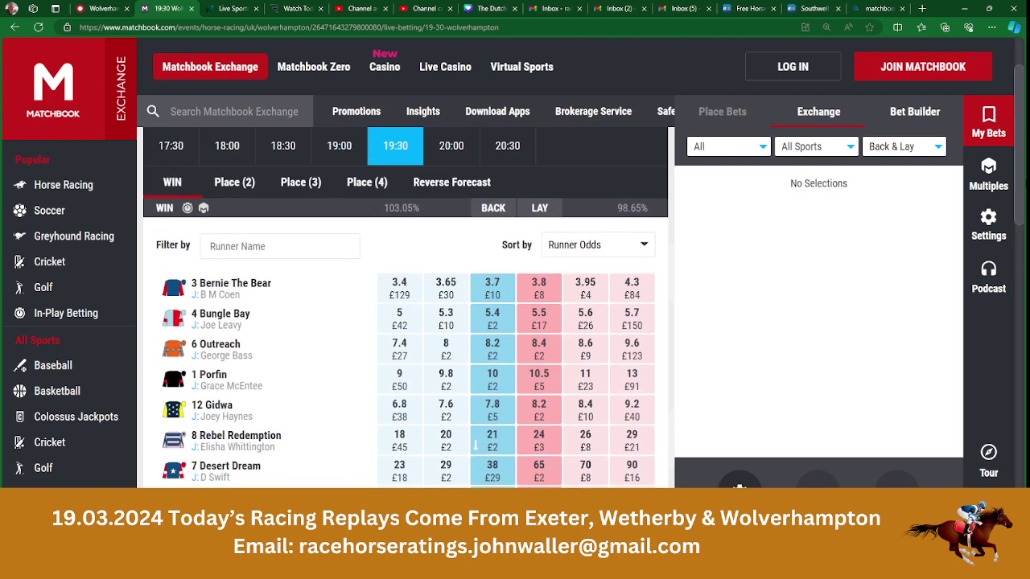
click(449, 149)
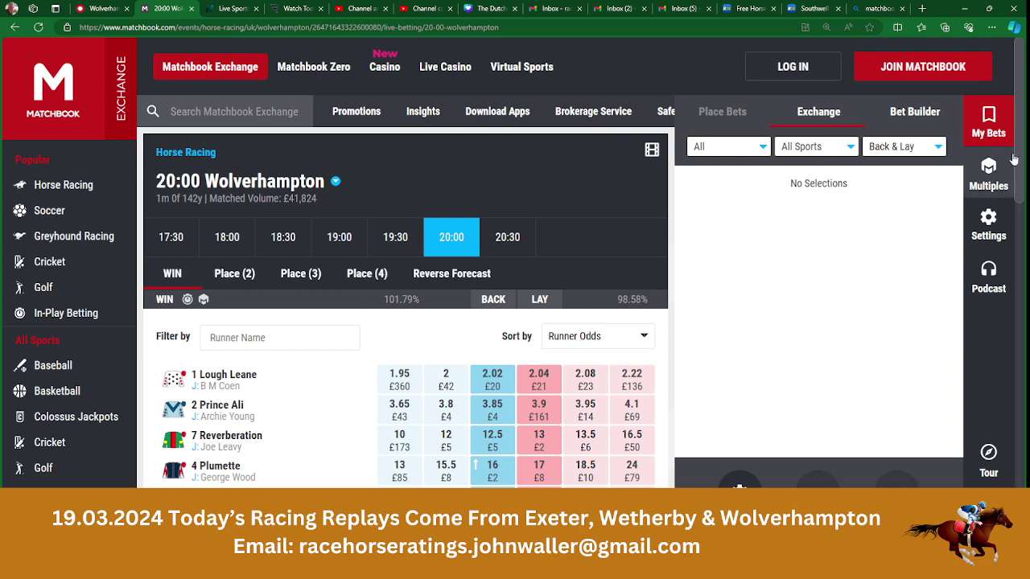
scroll(406, 322, down, 1)
scroll(526, 201, down, 2)
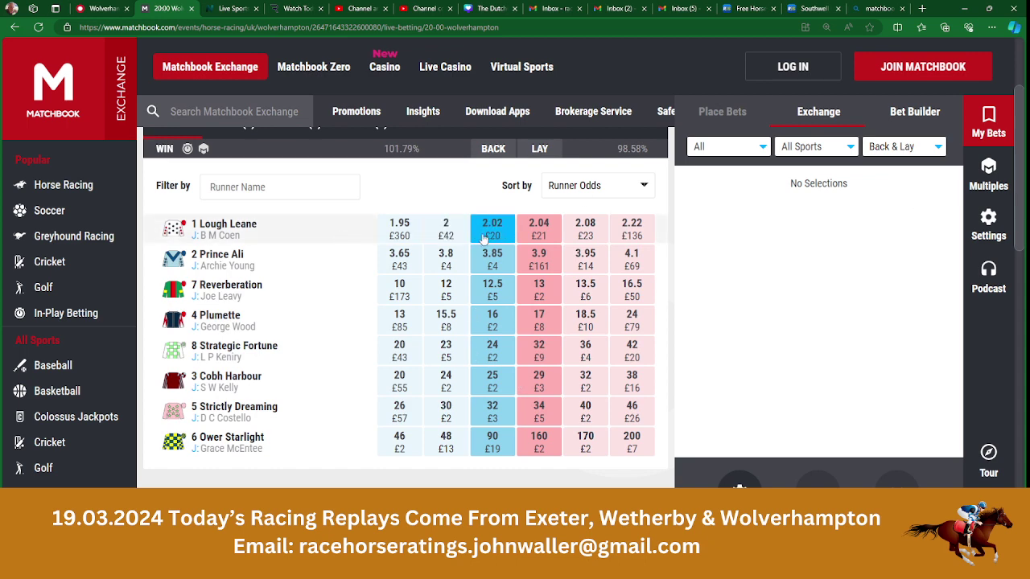
key(alt+Tab)
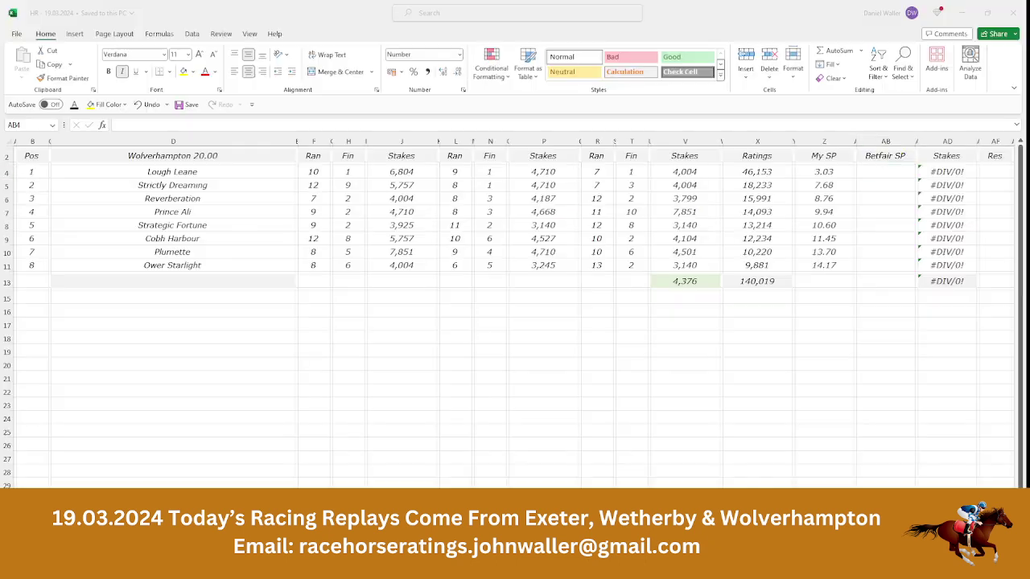
text(2.02)
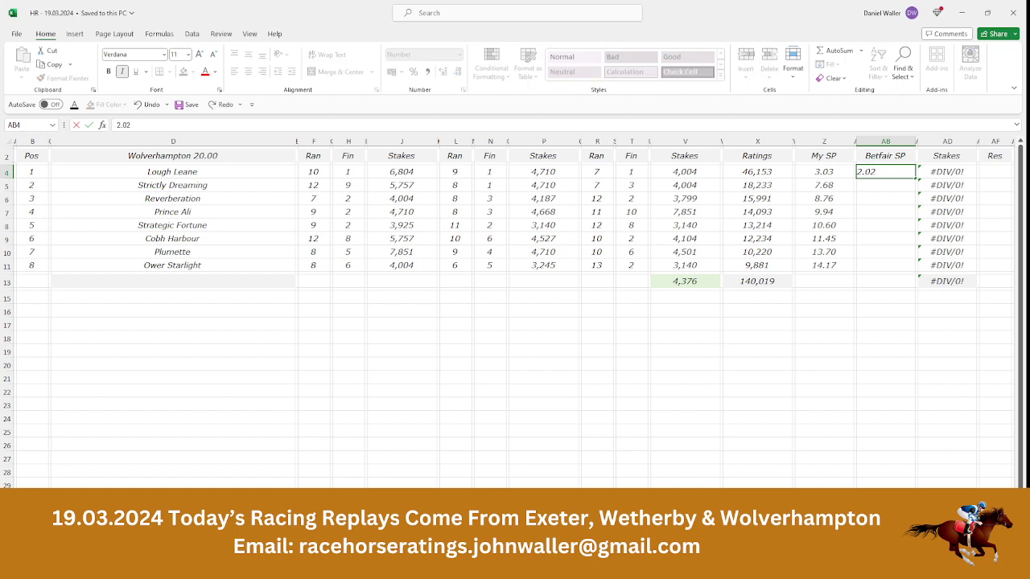
key(Tab)
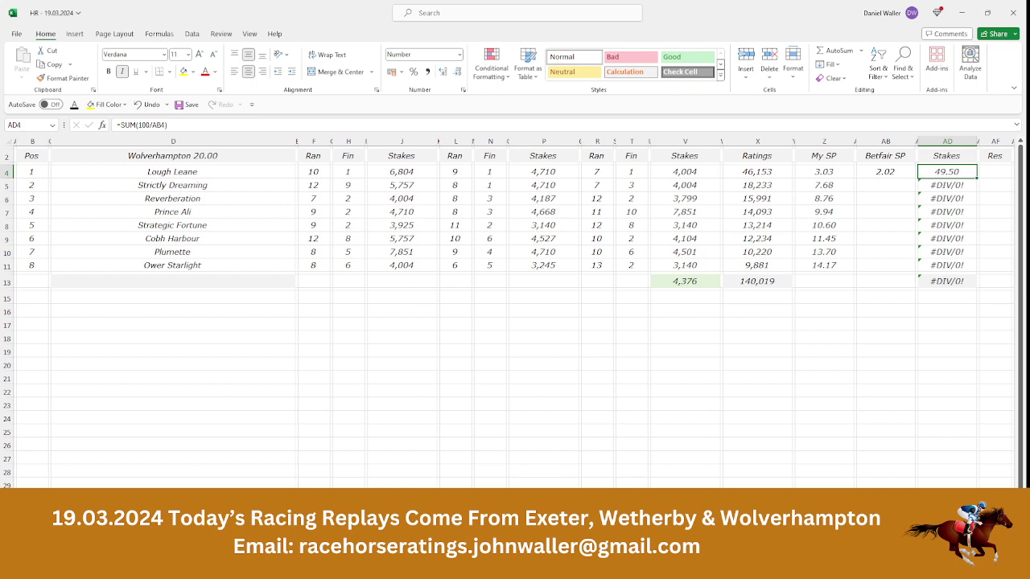
Step: Look up Strictly Dreaming's Matchbook back odds, then set the stake in AD5 to 0.5 and the Betfair SP in AB5 to 32 in Excel
key(Return)
key(Tab)
key(Tab)
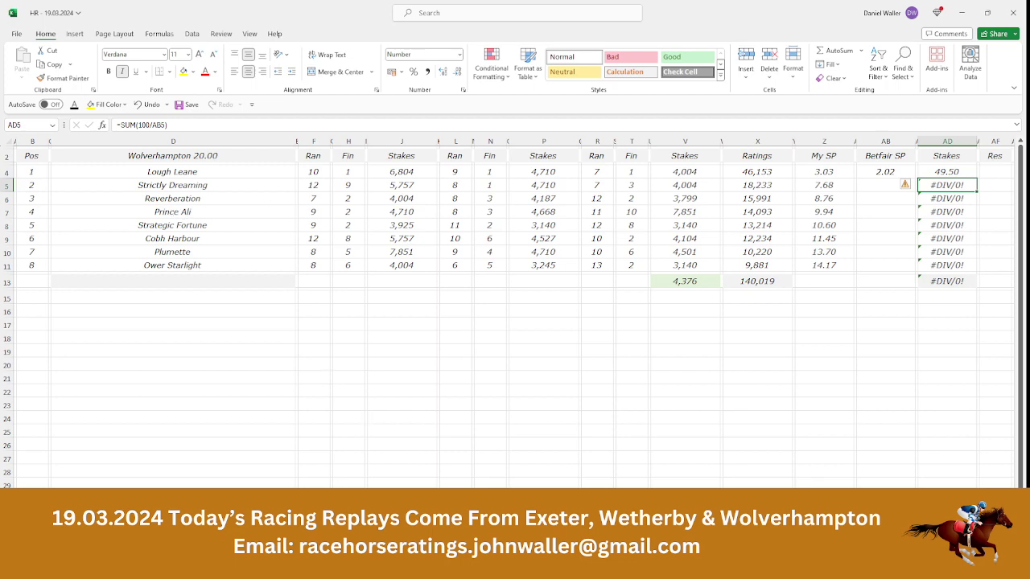
key(alt+Tab)
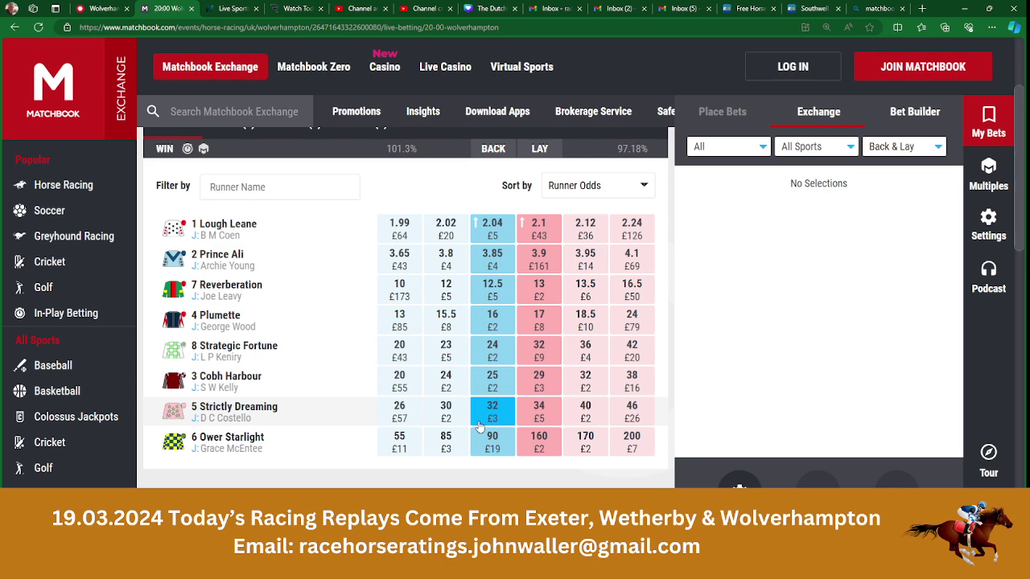
key(alt+Tab)
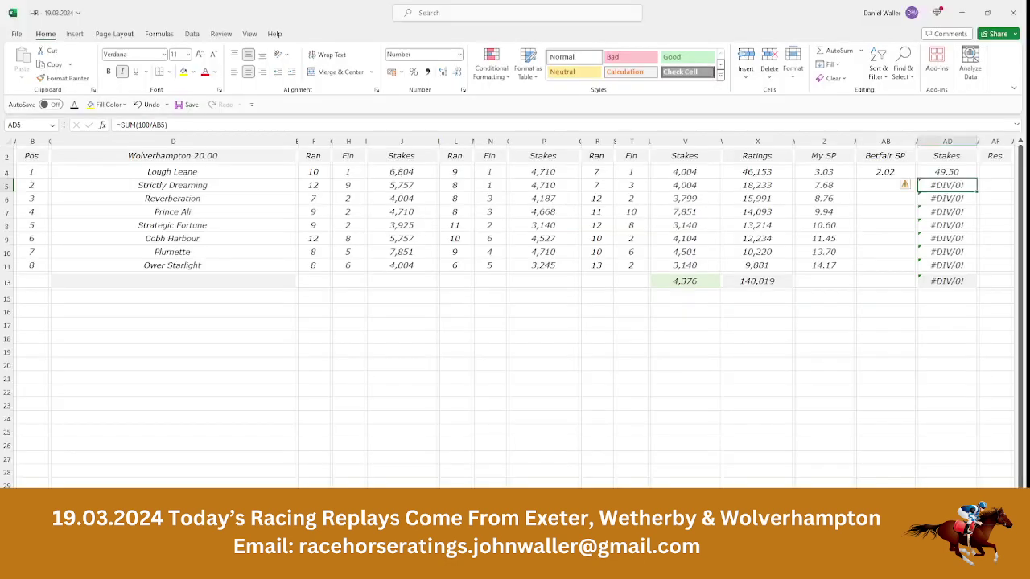
text(.5)
key(Left)
key(Left)
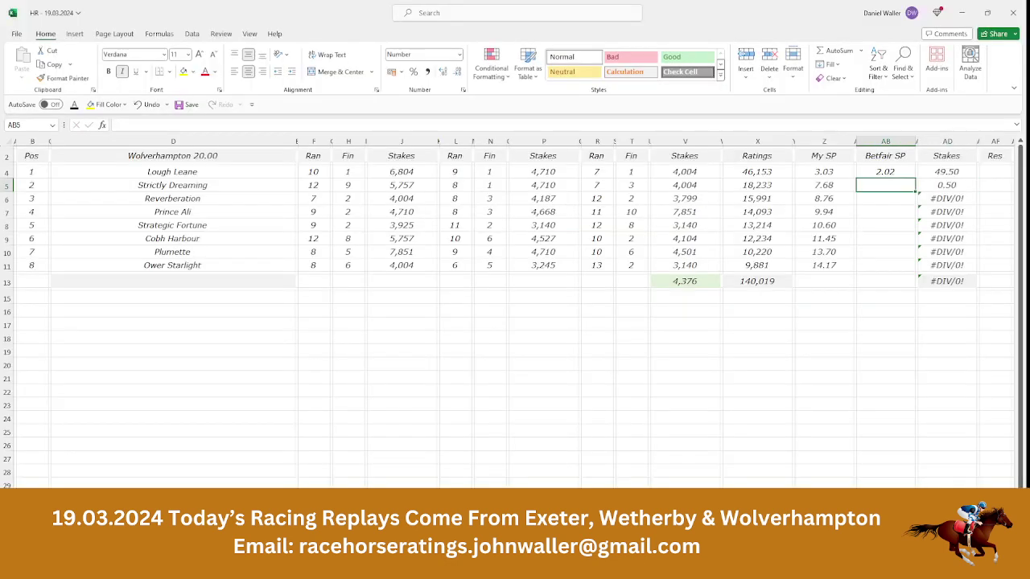
text(32)
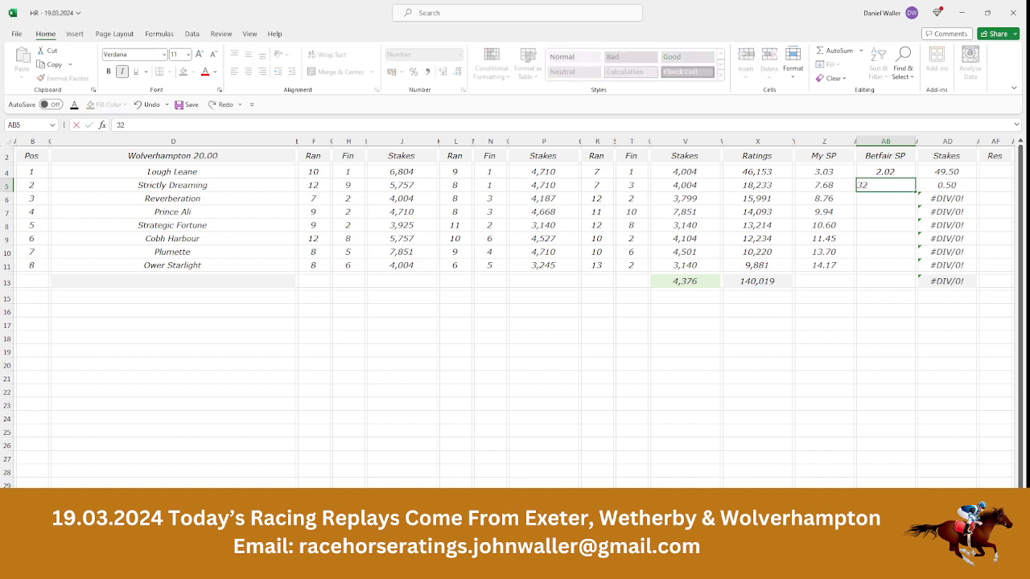
key(Return)
key(Right)
key(Right)
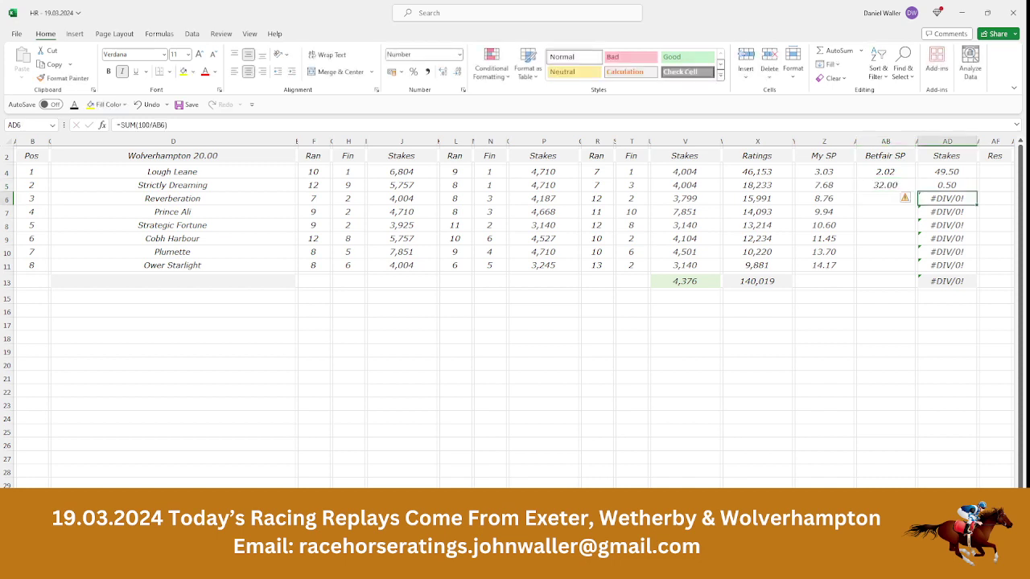
Step: Clear the stake formulas in AD6:AD11 for Reverberation down to Ower Starlight on the Wolverhampton 20.00 sheet
key(BackSpace)
key(Return)
key(BackSpace)
key(Return)
key(BackSpace)
key(Return)
key(BackSpace)
key(Return)
key(BackSpace)
key(Return)
key(BackSpace)
key(Return)
key(BackSpace)
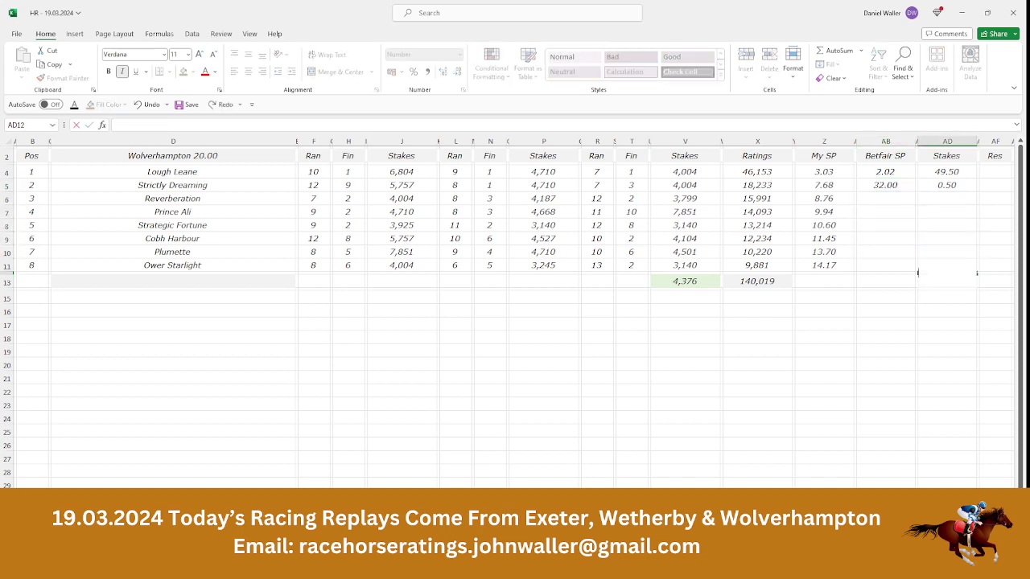
drag(918, 272, 917, 272)
Step: Select the Pos header in B2 on the 20.00 sheet and save the workbook
key(Up)
key(Up)
key(Up)
key(Up)
key(Up)
key(Up)
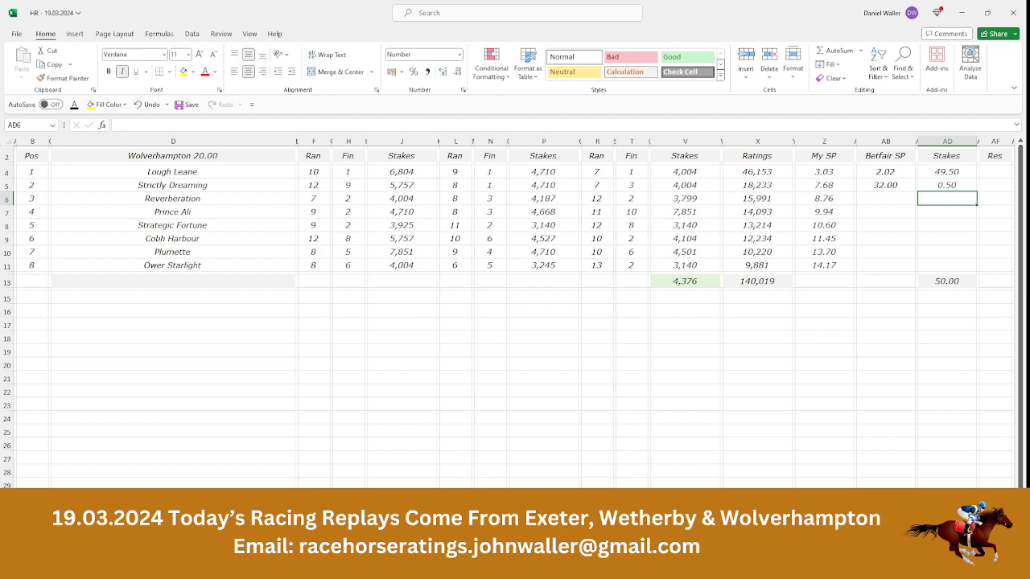
key(Up)
key(Up)
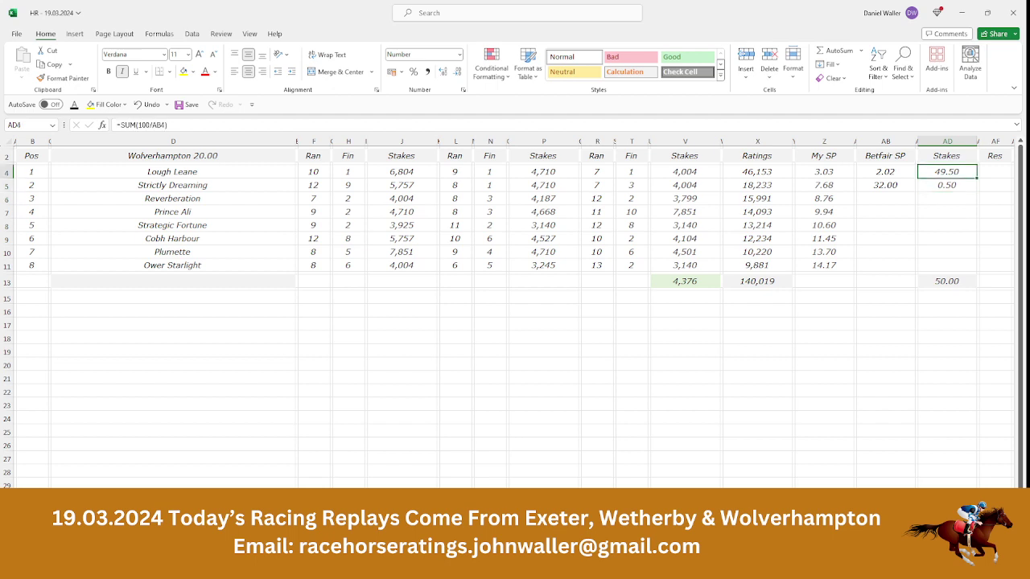
key(Left)
key(Left)
key(Left)
key(Left)
key(Left)
key(Left)
key(Left)
key(Left)
key(Left)
key(Left)
key(Left)
key(Left)
key(Left)
key(Left)
key(Left)
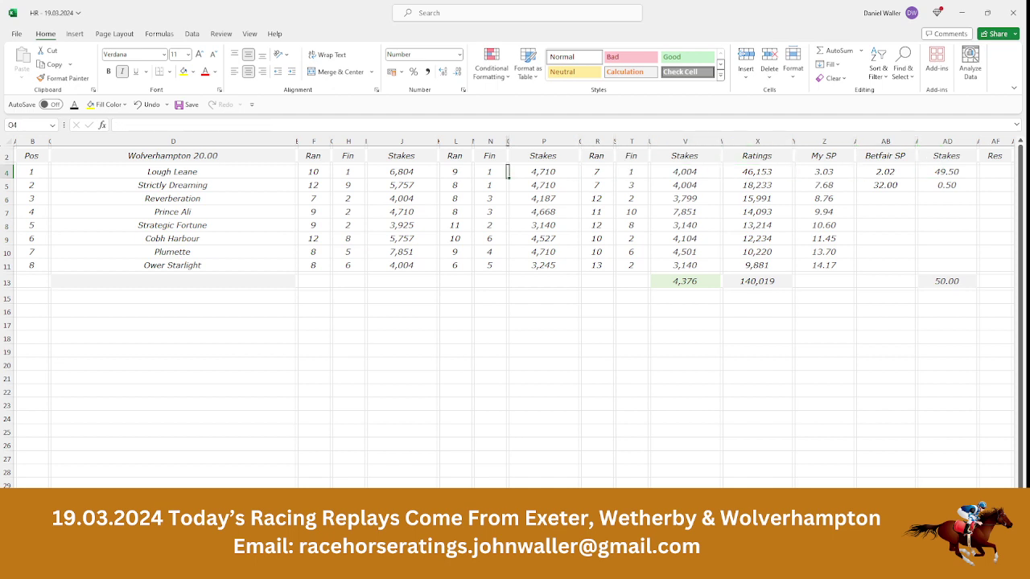
key(Left)
key(Left)
key(Left)
key(Left)
key(Left)
key(Left)
key(Left)
key(Left)
key(Left)
key(Left)
key(Left)
key(Left)
key(Up)
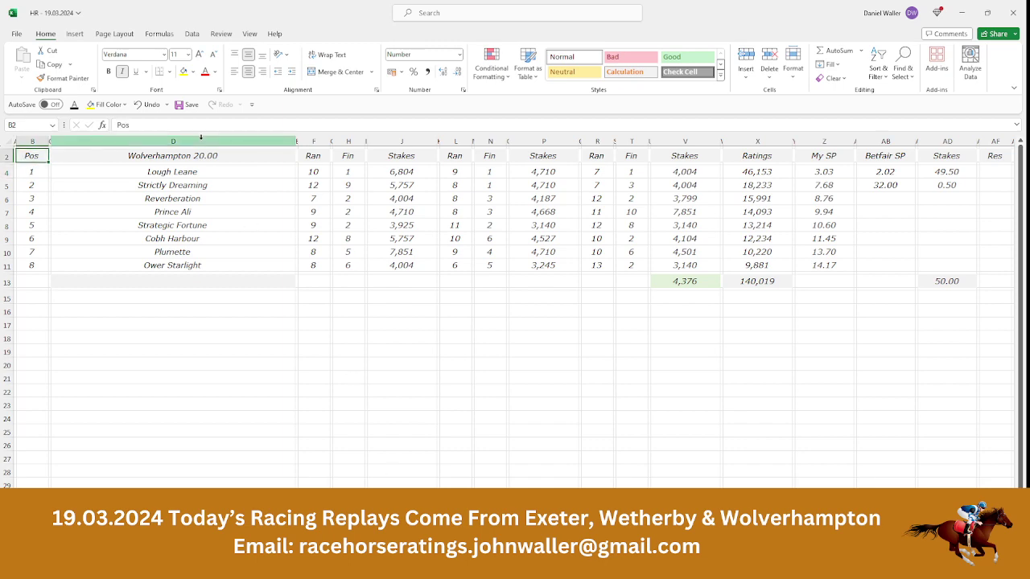
click(180, 104)
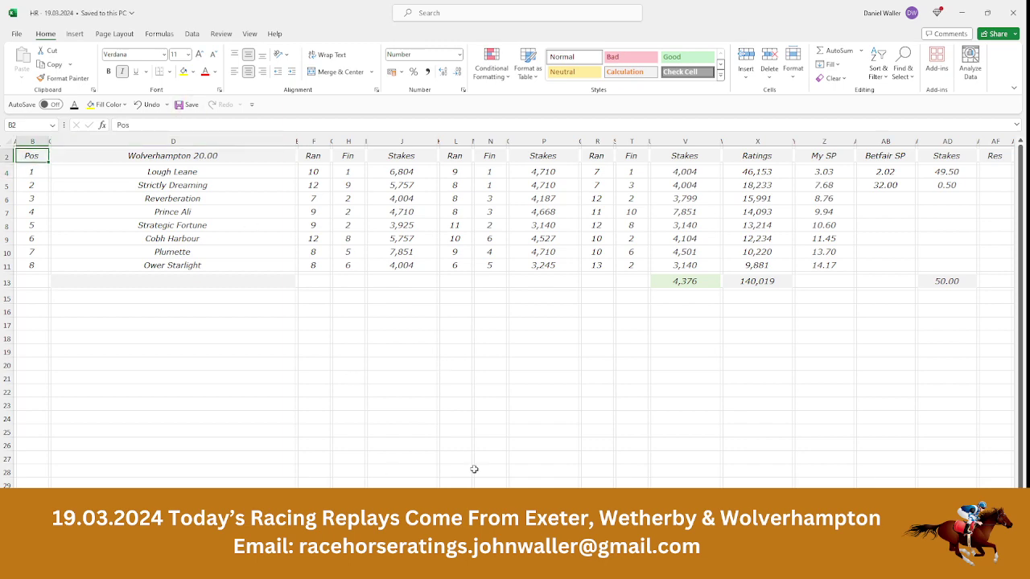
Step: Check the runners on the Racing Post 8:30 card in the browser, and open the Wolverhampton 20.30 sheet in Excel
key(alt+Tab)
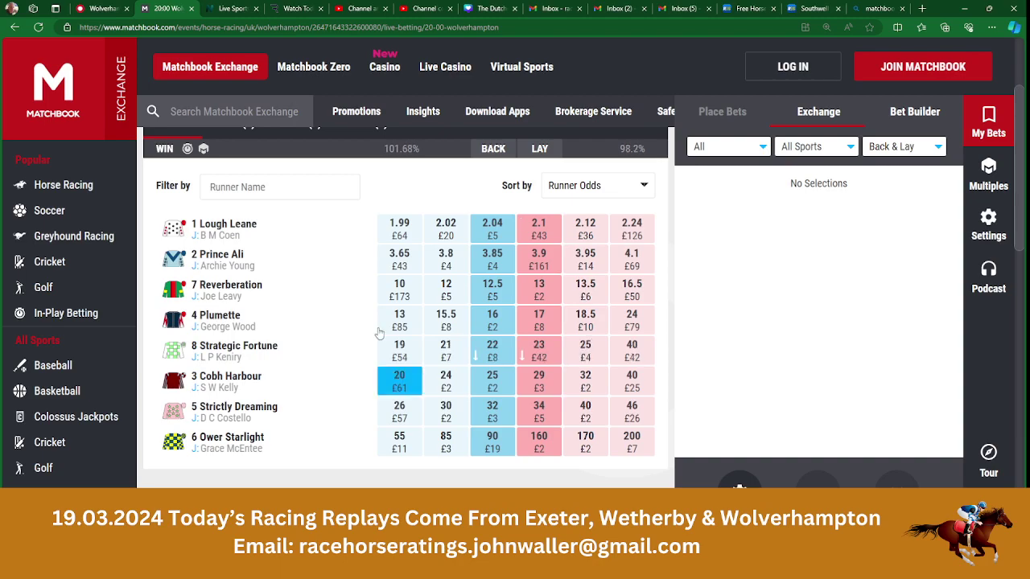
click(100, 9)
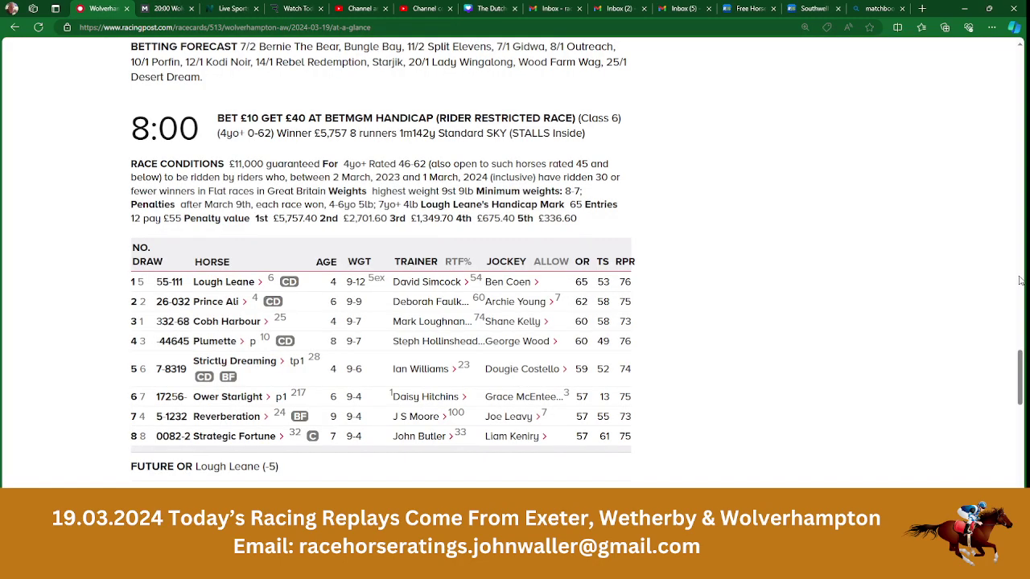
scroll(1023, 372, down, 6)
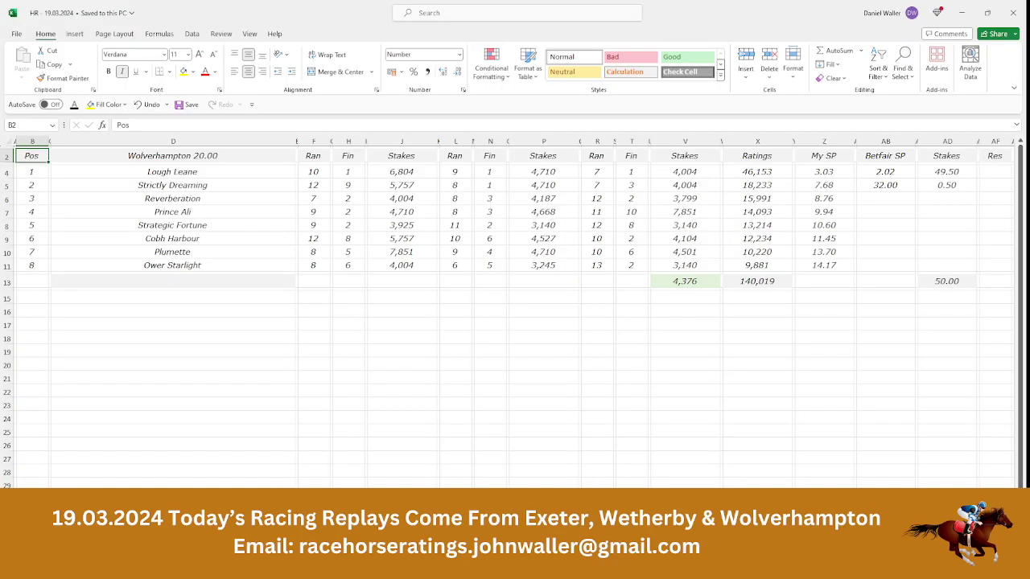
key(ctrl+Page_Down)
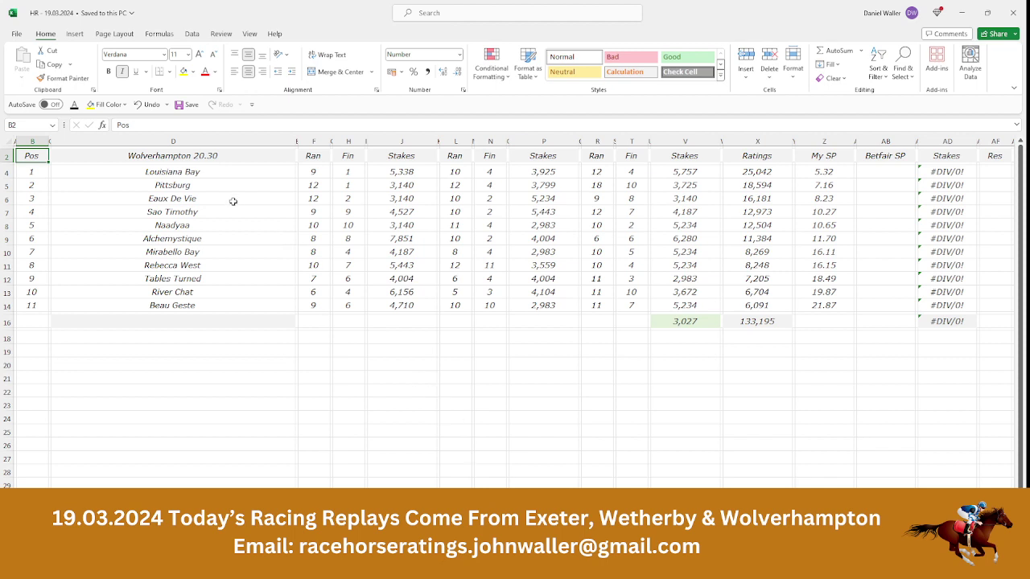
Step: Look up Louisiana Bay's back odds in Matchbook's 20:30 Wolverhampton market and enter 3.35 as the Betfair SP in AB4 in Excel
click(863, 172)
key(alt+Tab)
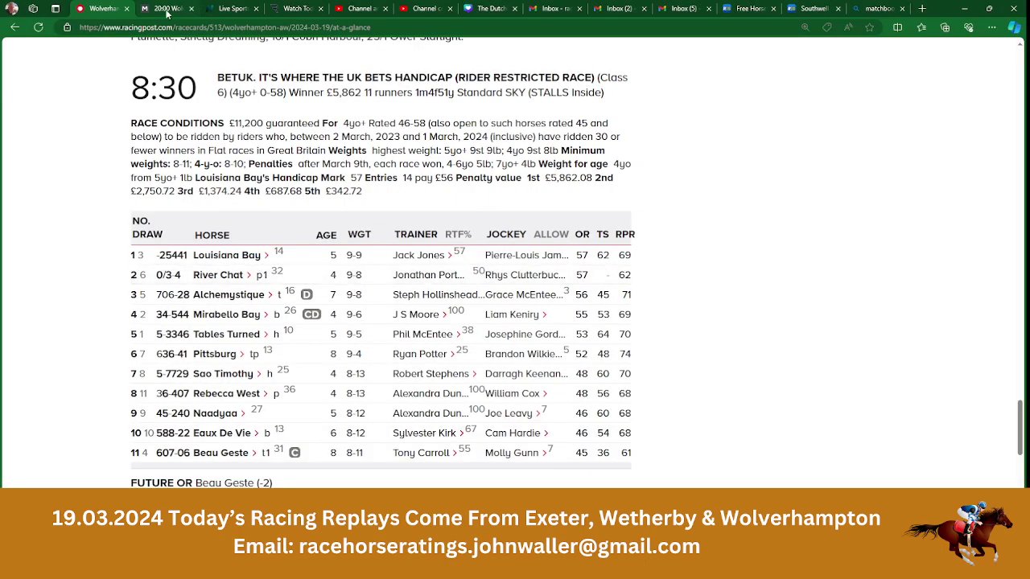
click(171, 9)
scroll(171, 366, up, 2)
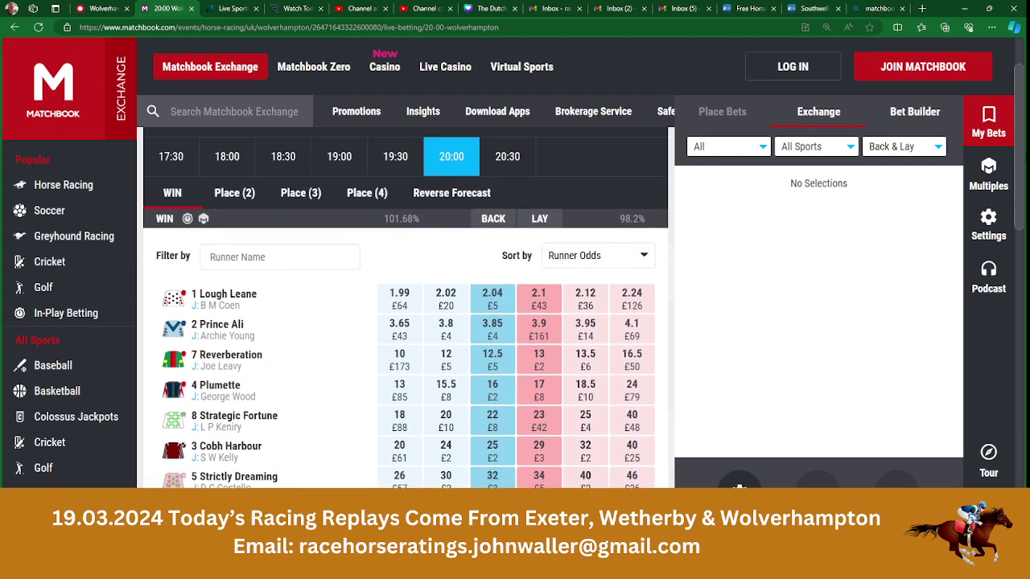
click(508, 203)
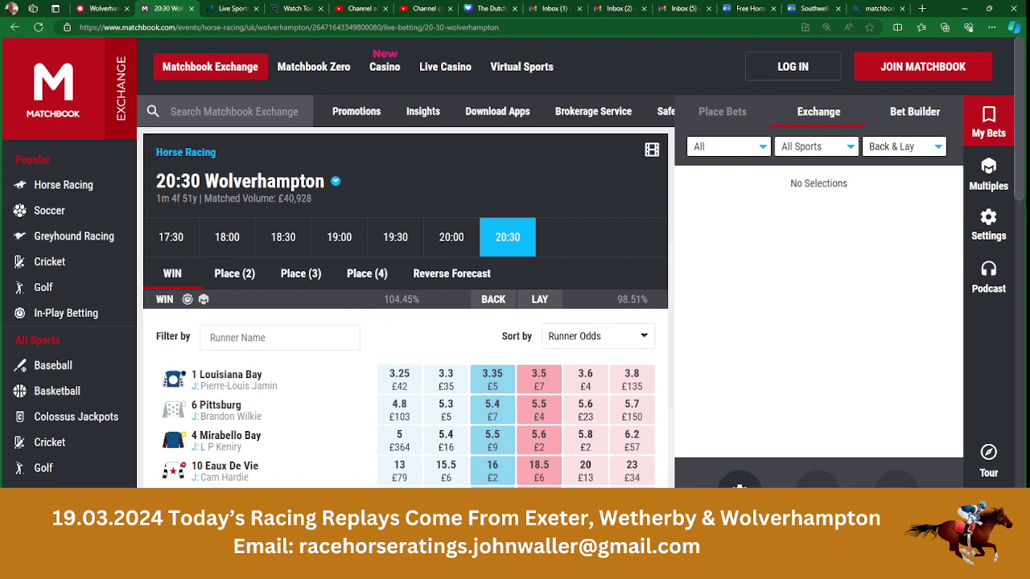
scroll(406, 310, down, 3)
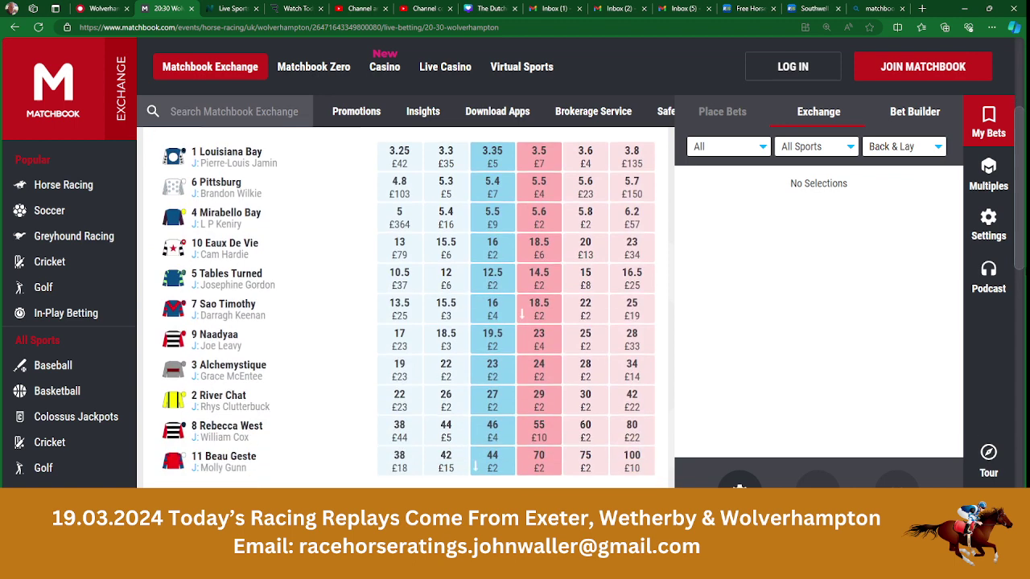
scroll(407, 310, up, 1)
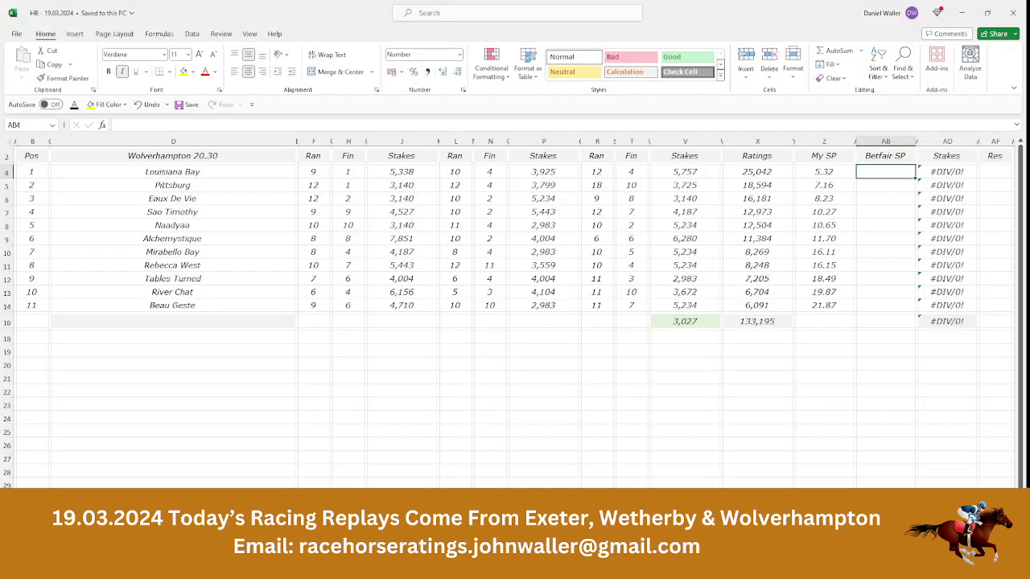
text(3.35)
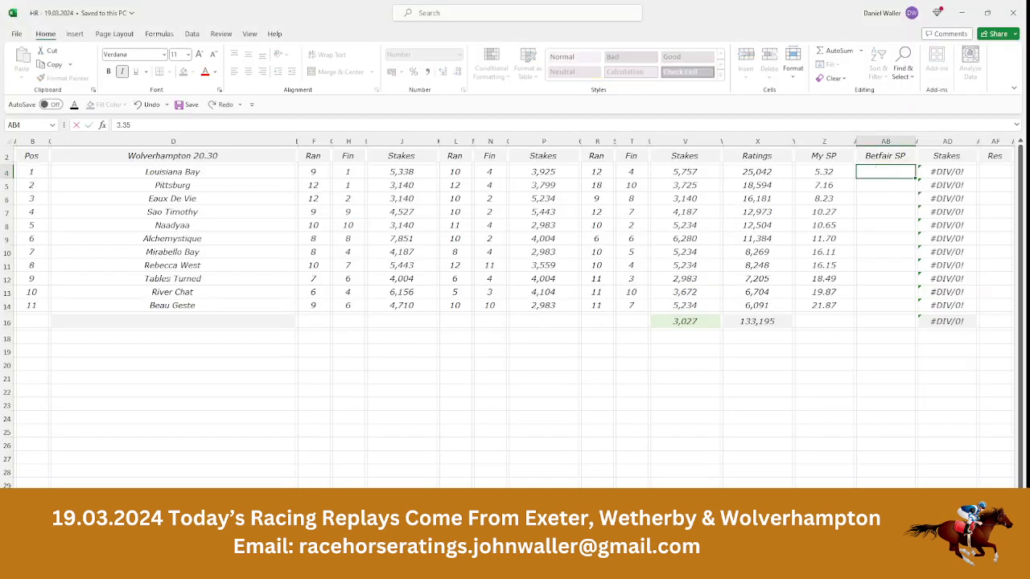
key(Tab)
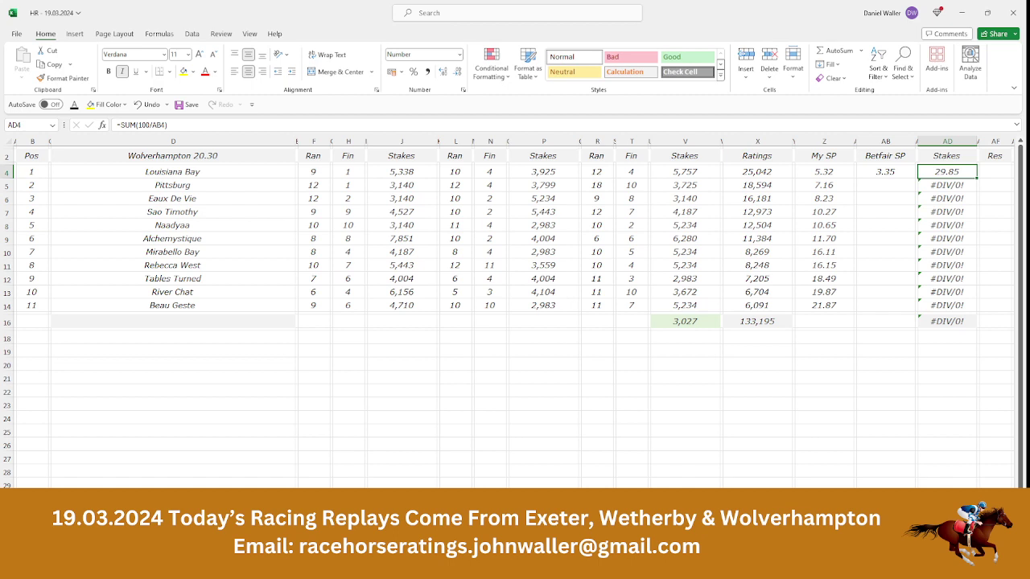
Step: Look up Pittsburg's Matchbook back odds, enter 5.4 as the Betfair SP in AB5 in Excel, and select stakes AD4:AD5 to check their sum
key(Return)
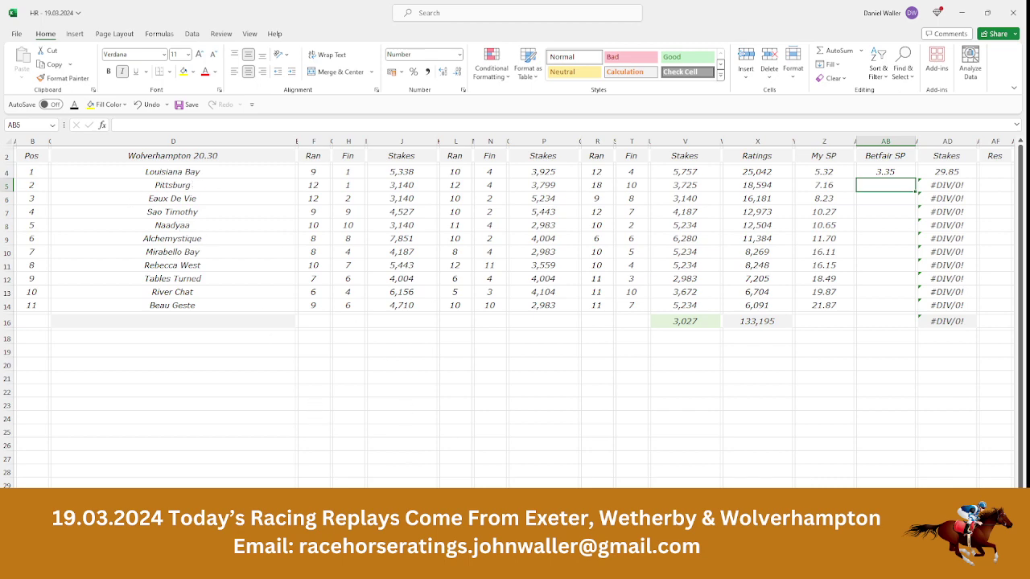
key(alt+Tab)
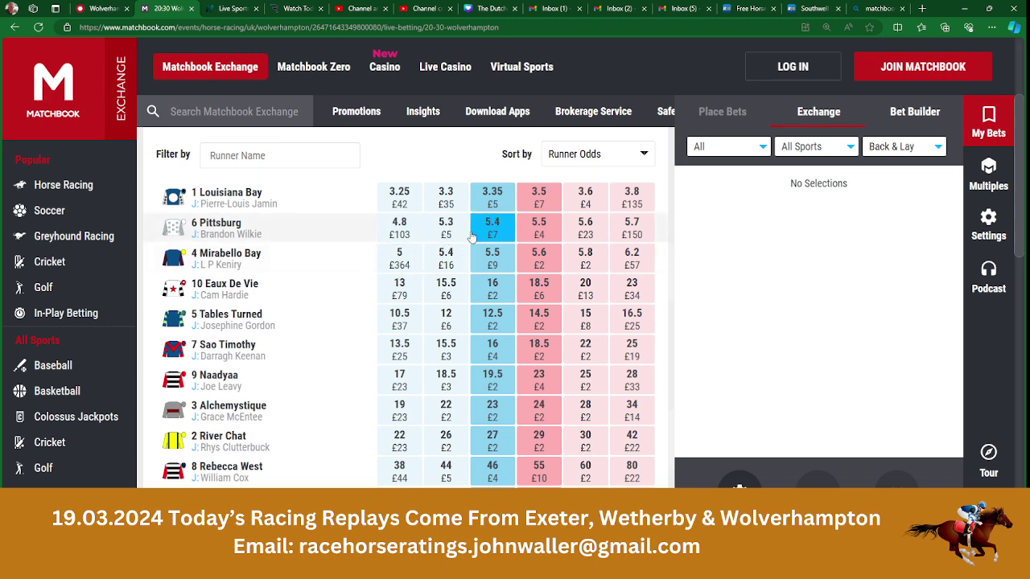
key(alt+Tab)
text(5)
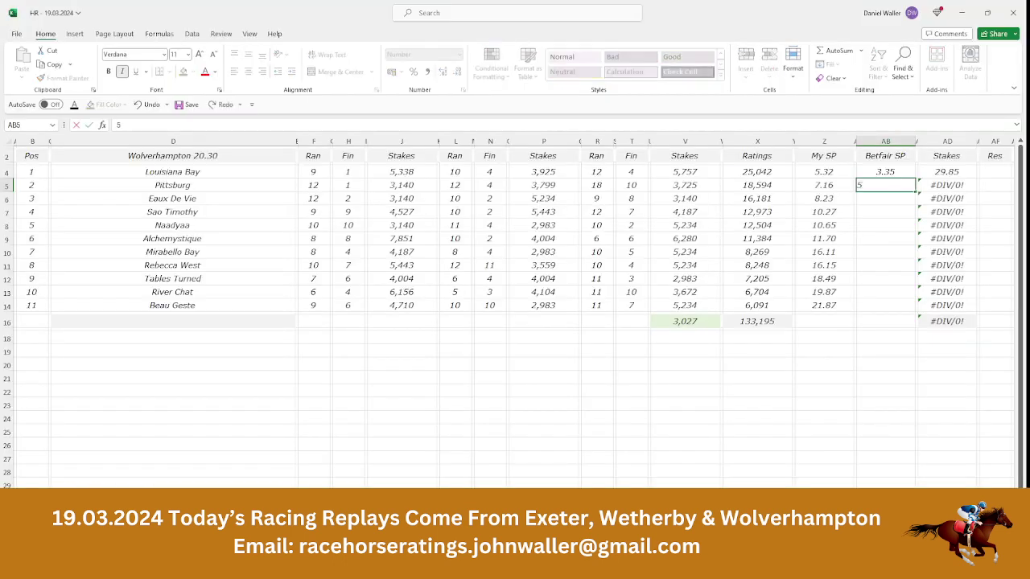
text(.4)
key(Tab)
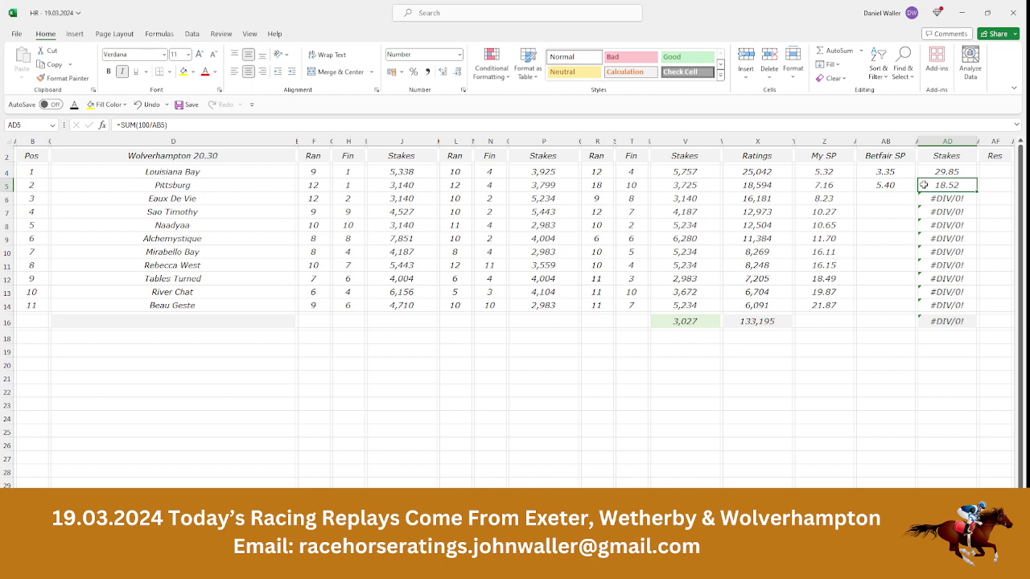
drag(950, 171, 948, 186)
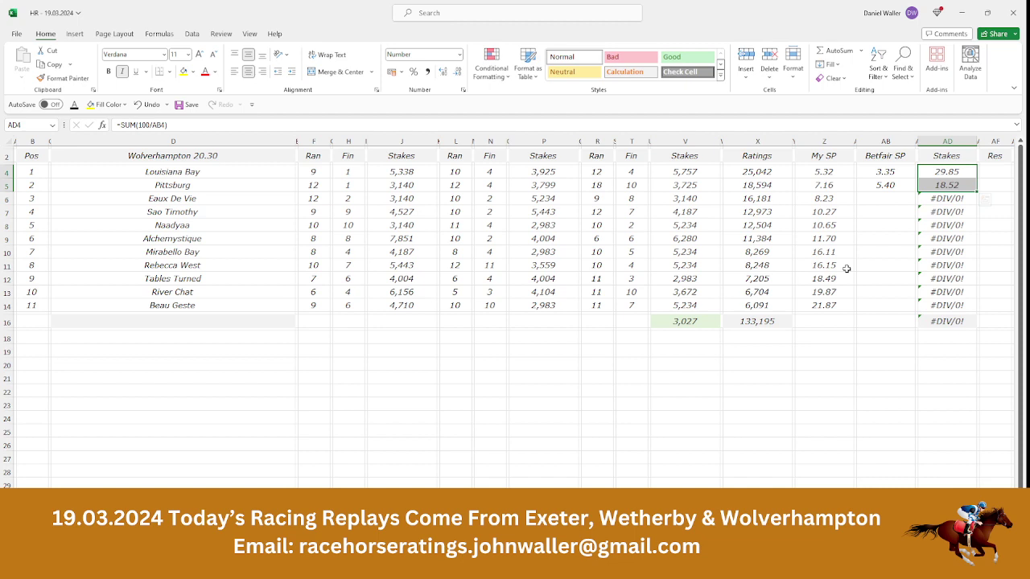
Step: Look up Eaux De Vie's Matchbook back odds and enter 16 as the Betfair SP in AB6 in Excel
click(877, 199)
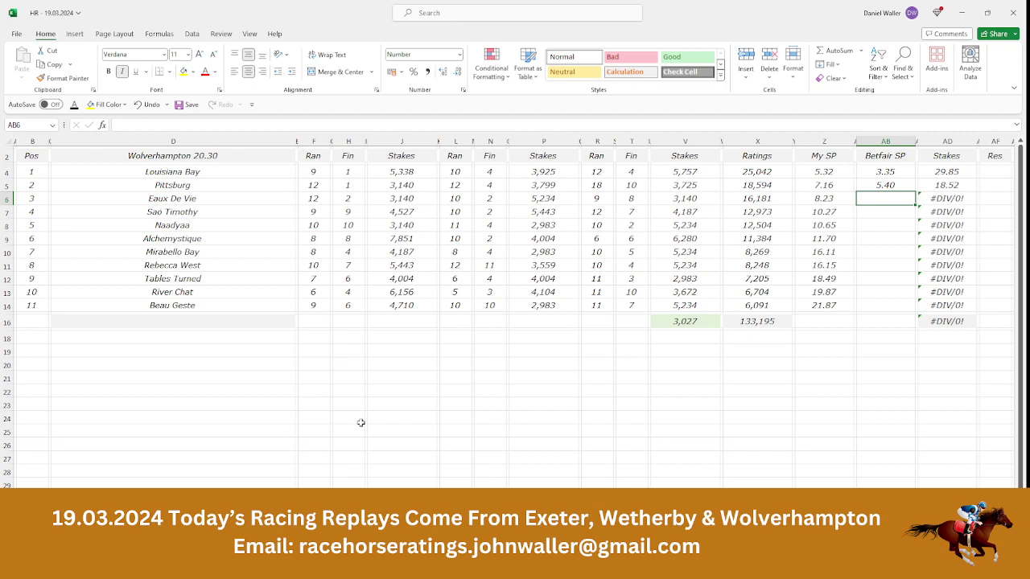
key(alt+Tab)
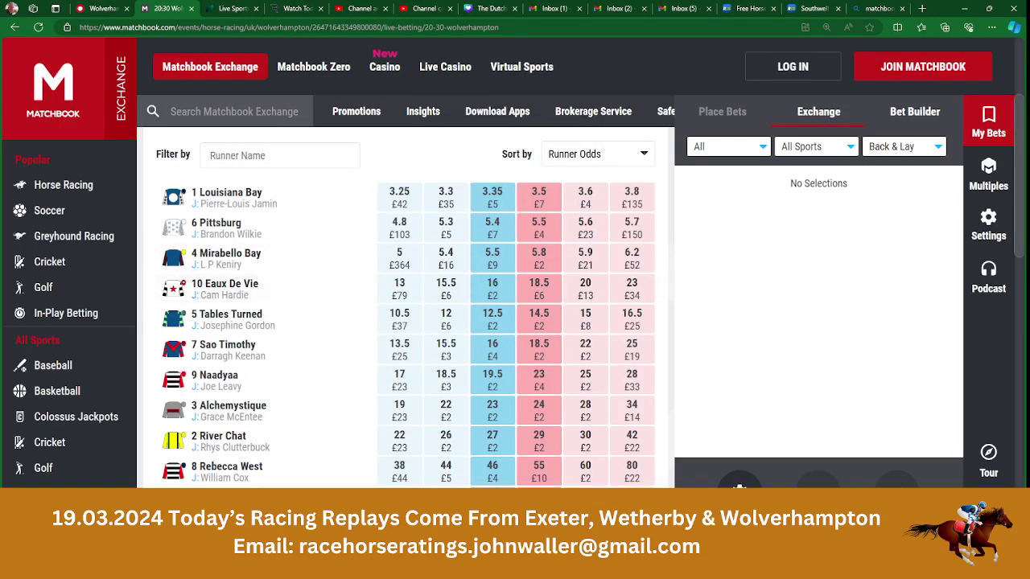
key(alt+Tab)
text(16)
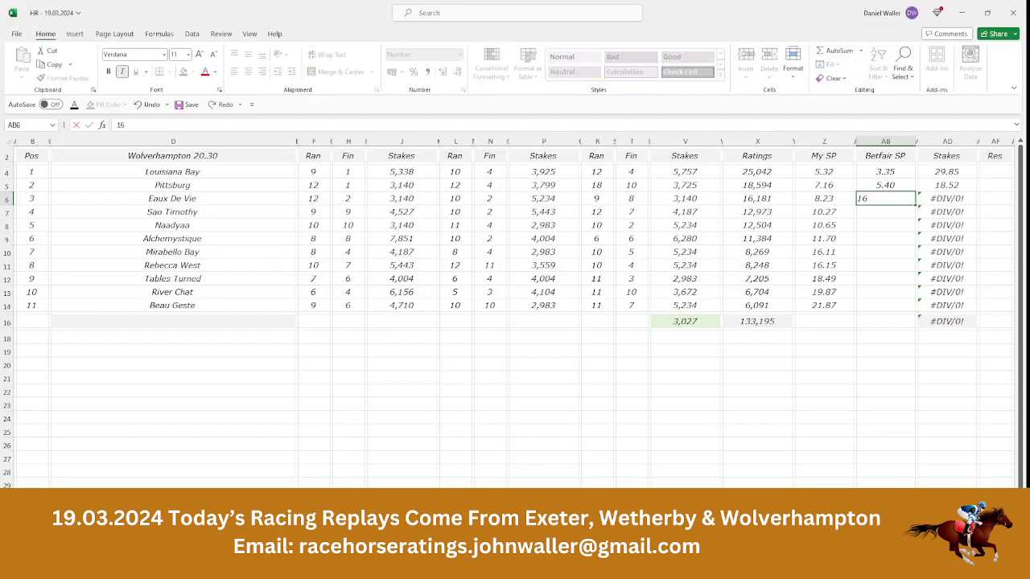
click(946, 198)
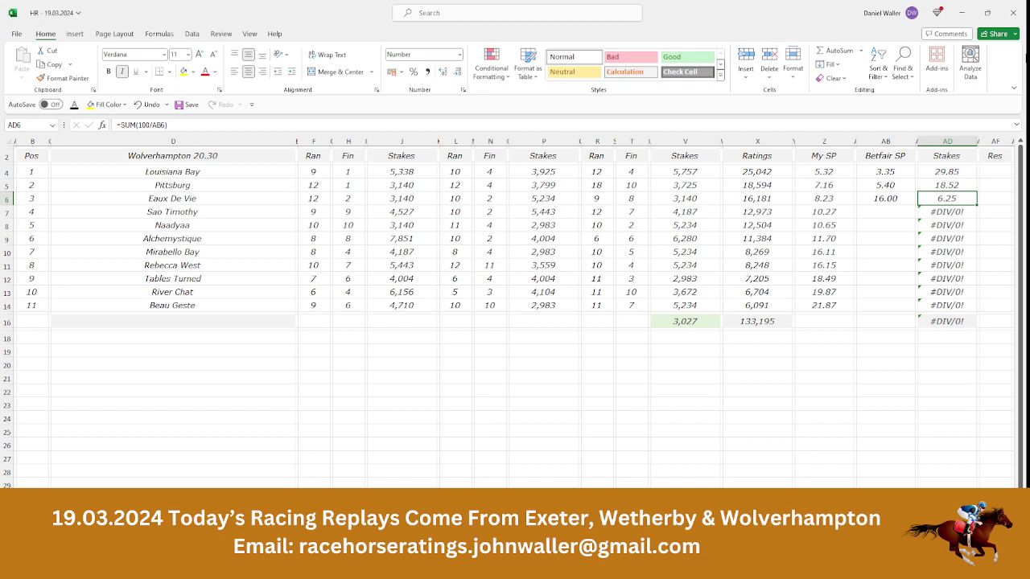
Step: Check the combined stakes of the top two horses in AD4:AD5 and set Eaux De Vie's stake in AD6 to 1.63
click(952, 182)
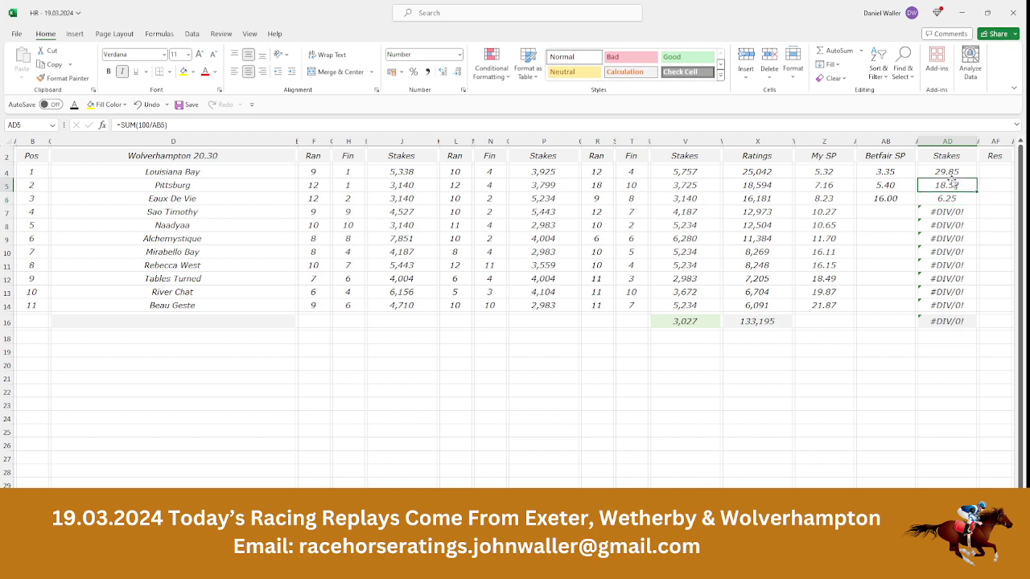
drag(946, 171, 945, 186)
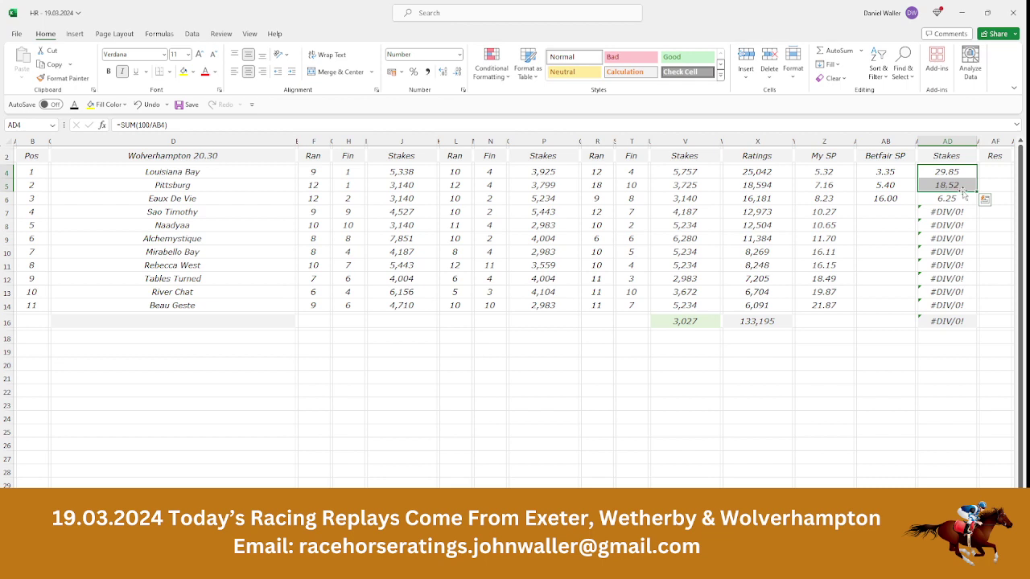
click(943, 198)
text(1.63)
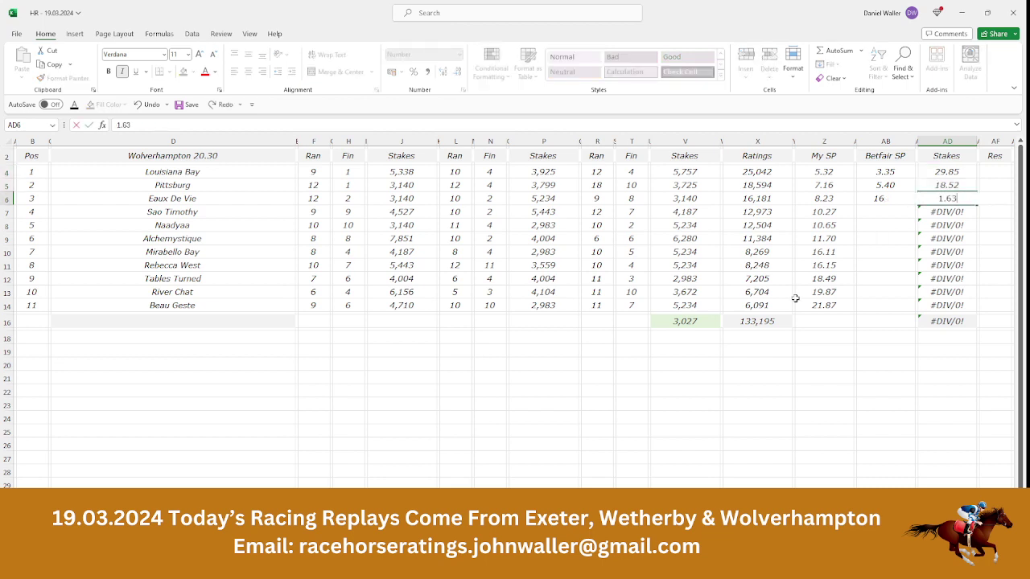
key(Return)
Step: Clear the stake formulas in AD7:AD14 for Sao Timothy down to Beau Geste on the 20.30 sheet
key(BackSpace)
key(Return)
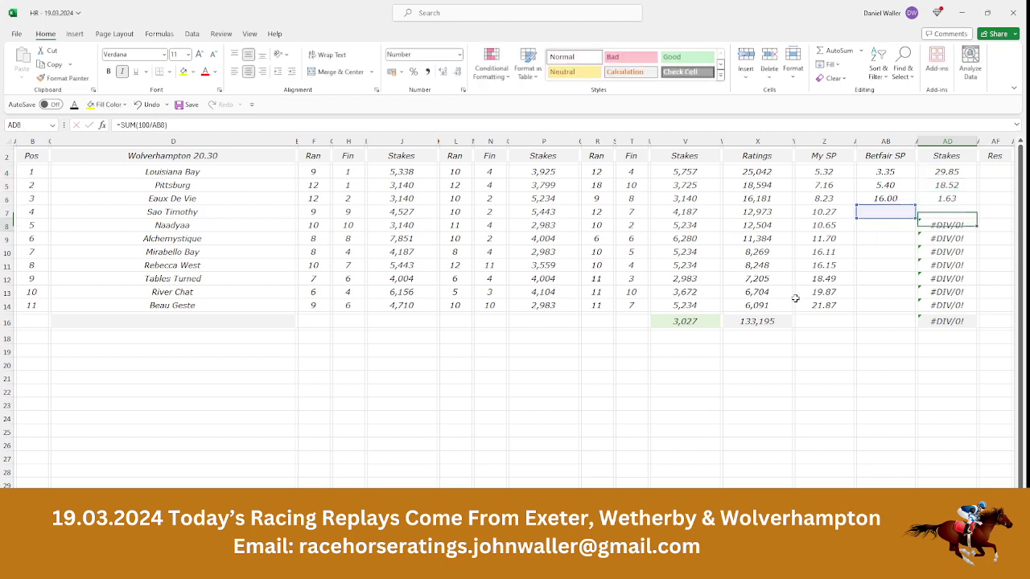
key(BackSpace)
key(Return)
key(BackSpace)
key(Return)
key(BackSpace)
key(Return)
key(BackSpace)
key(Escape)
key(Delete)
key(Down)
key(F2)
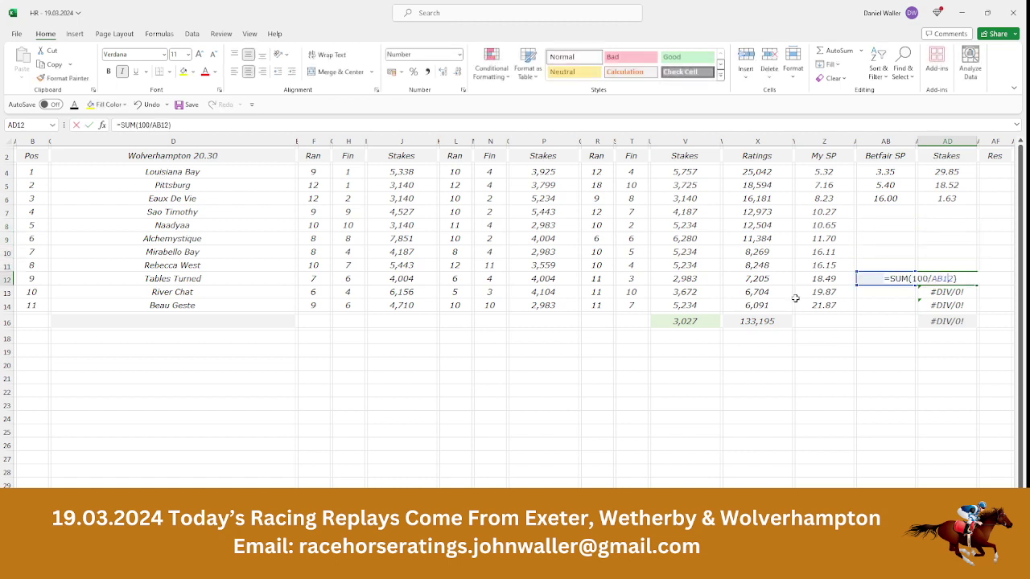
key(Escape)
key(Delete)
key(Down)
key(F2)
key(Escape)
key(Delete)
key(Down)
key(F2)
key(Escape)
key(Delete)
key(Down)
key(Up)
key(Up)
key(Up)
key(Up)
key(Up)
key(Up)
key(Up)
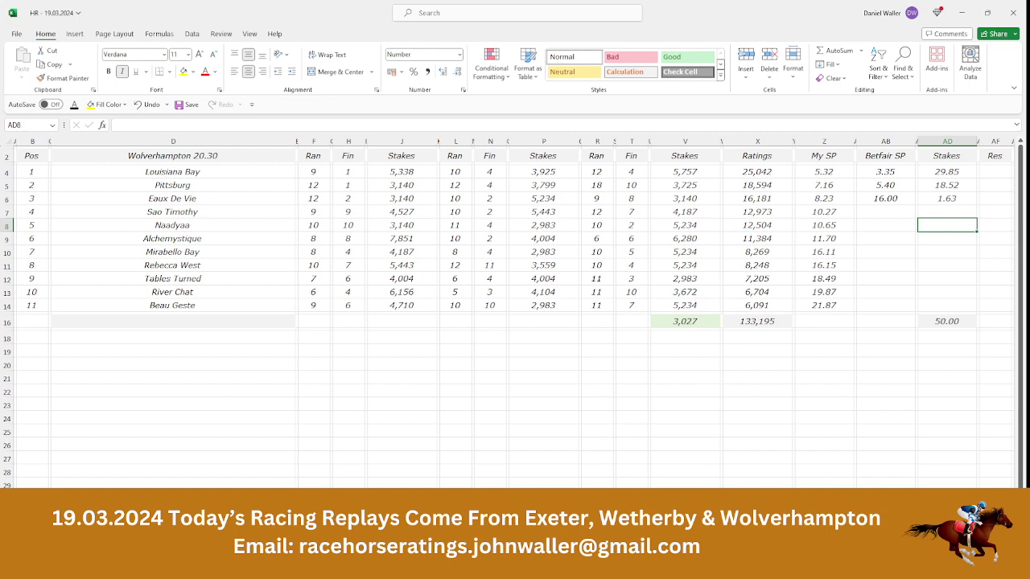
Step: Switch to Calculator and multiply Eaux De Vie's 1.63 stake by its odds of 16 to check the return
key(alt+Tab)
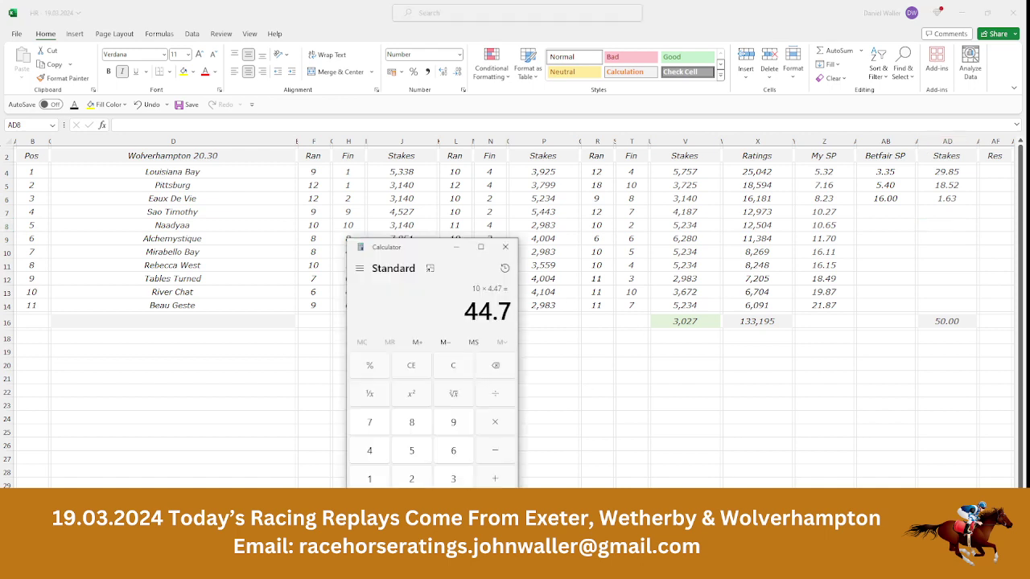
click(384, 485)
click(453, 505)
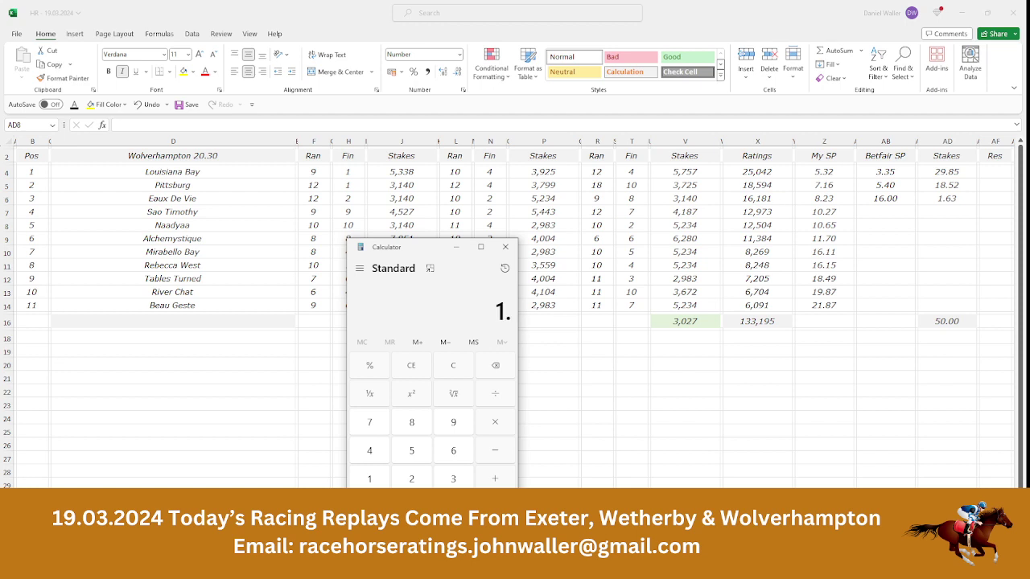
click(465, 453)
click(457, 477)
click(496, 425)
click(383, 479)
click(447, 454)
click(495, 507)
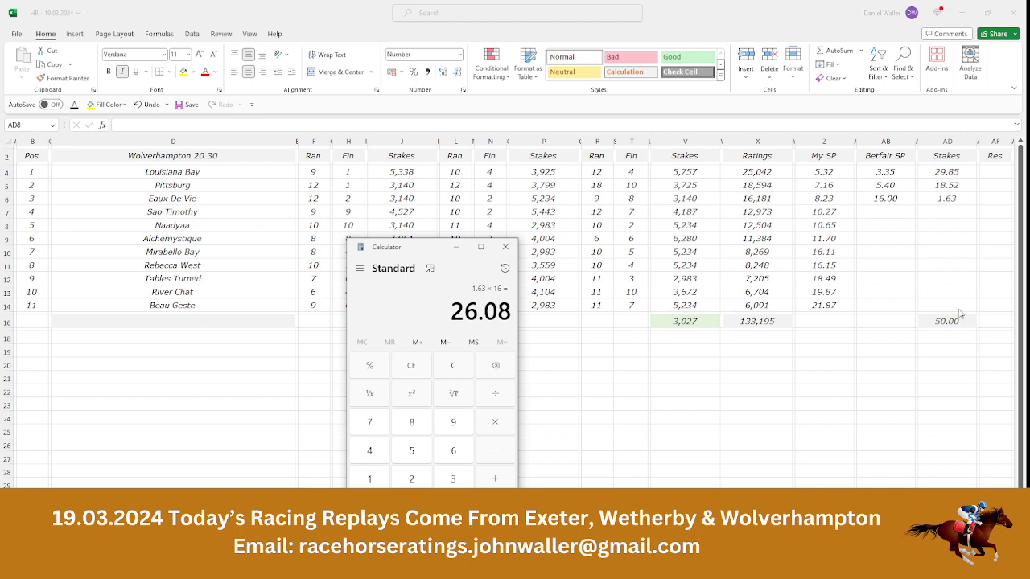
Step: Switch back to Excel, place the selection on cell B2 of the Wolverhampton 20.30 sheet and save the workbook
click(234, 207)
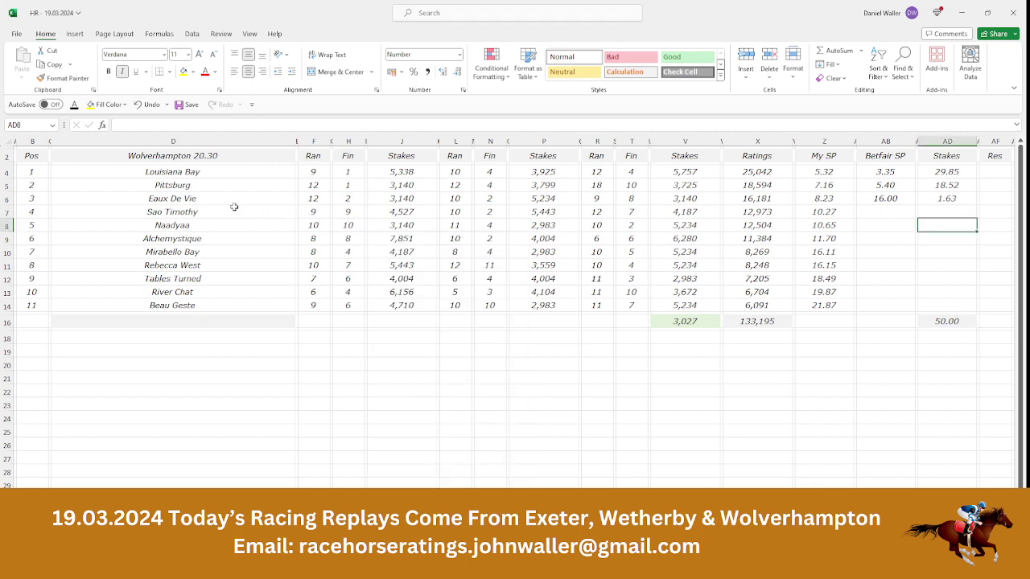
click(222, 201)
key(Up)
key(Up)
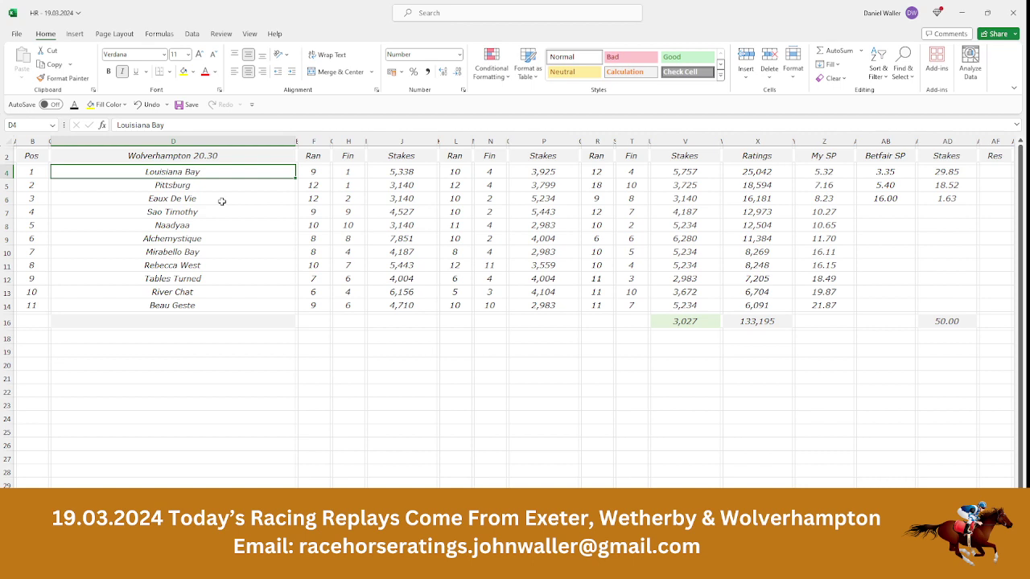
key(Down)
key(Up)
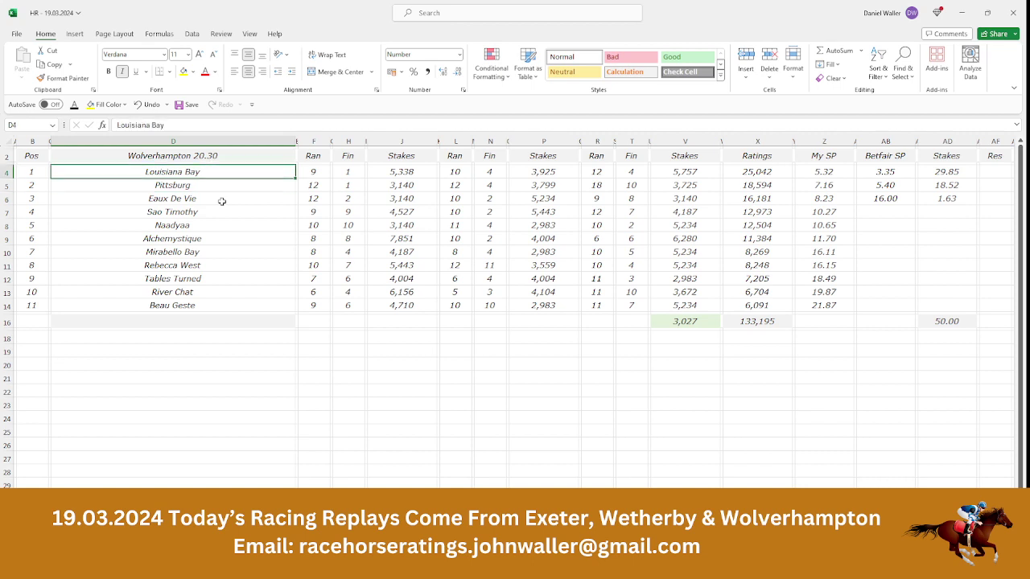
key(Up)
key(Left)
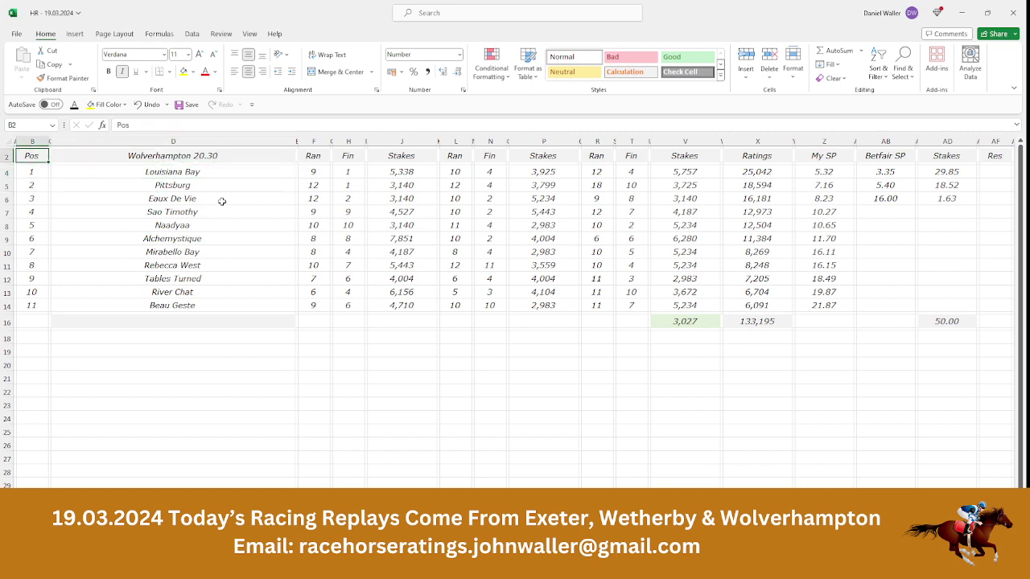
click(179, 106)
Step: Review the ratings, Betfair SP and stakes on each race sheet in order, from Exeter 14.00 through to Wetherby 14.15
click(73, 552)
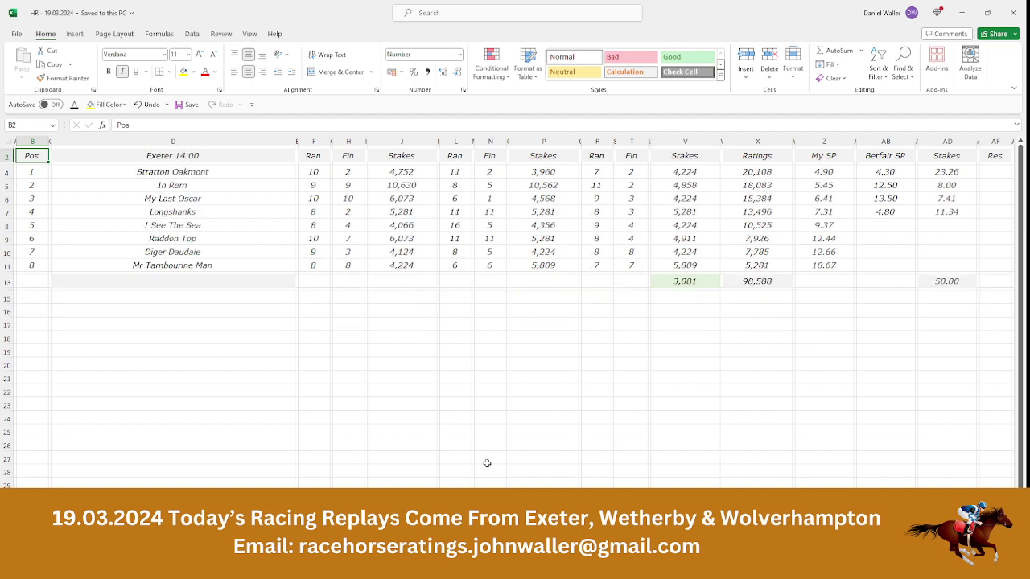
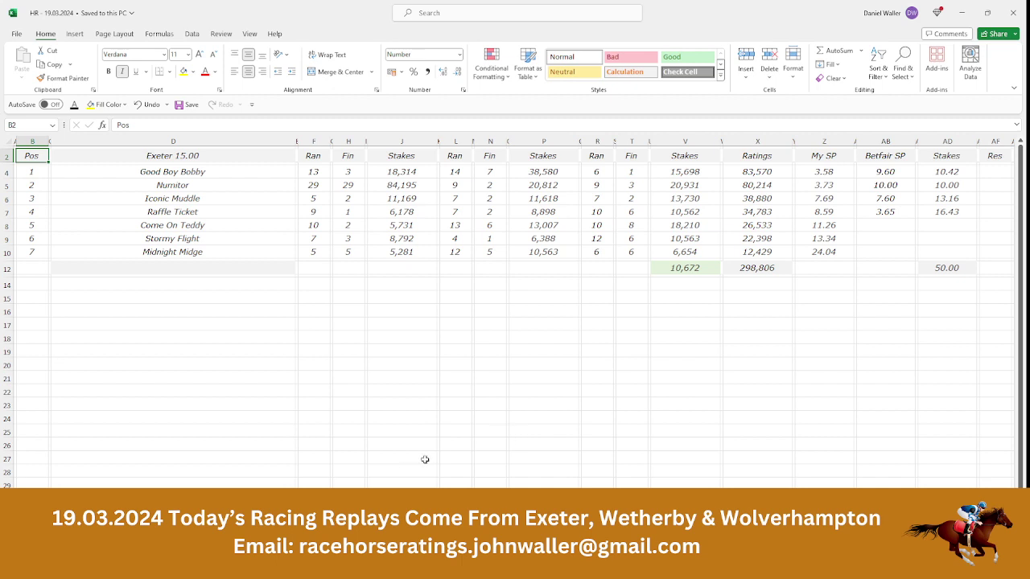
key(ctrl+Page_Down)
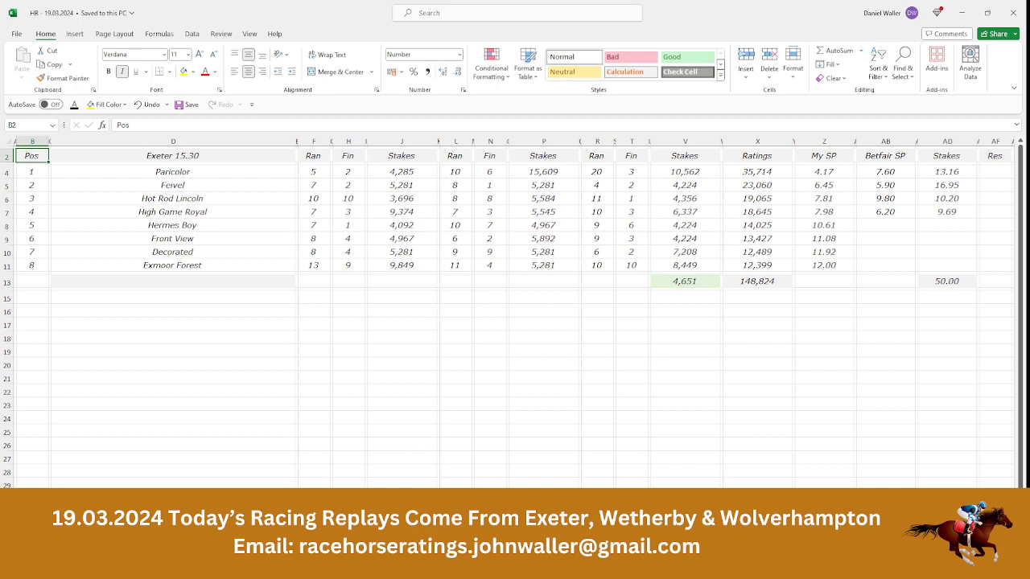
key(ctrl+Page_Down)
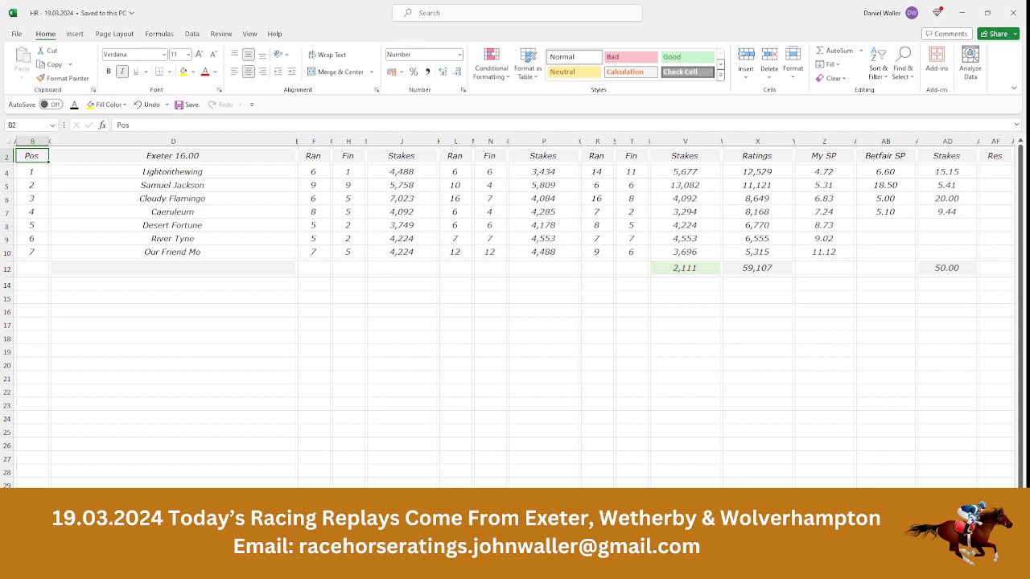
key(ctrl+Page_Down)
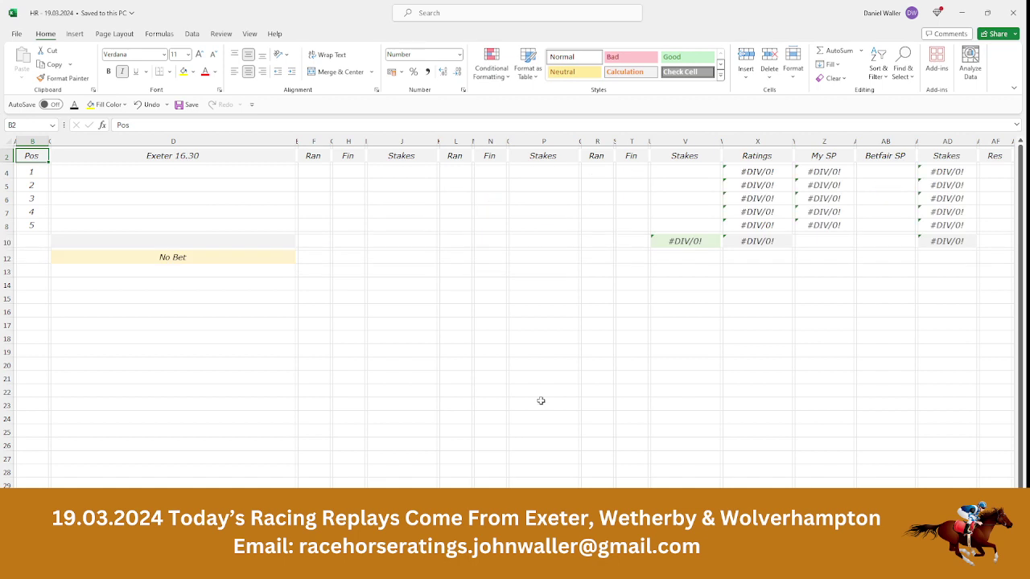
key(ctrl+Page_Down)
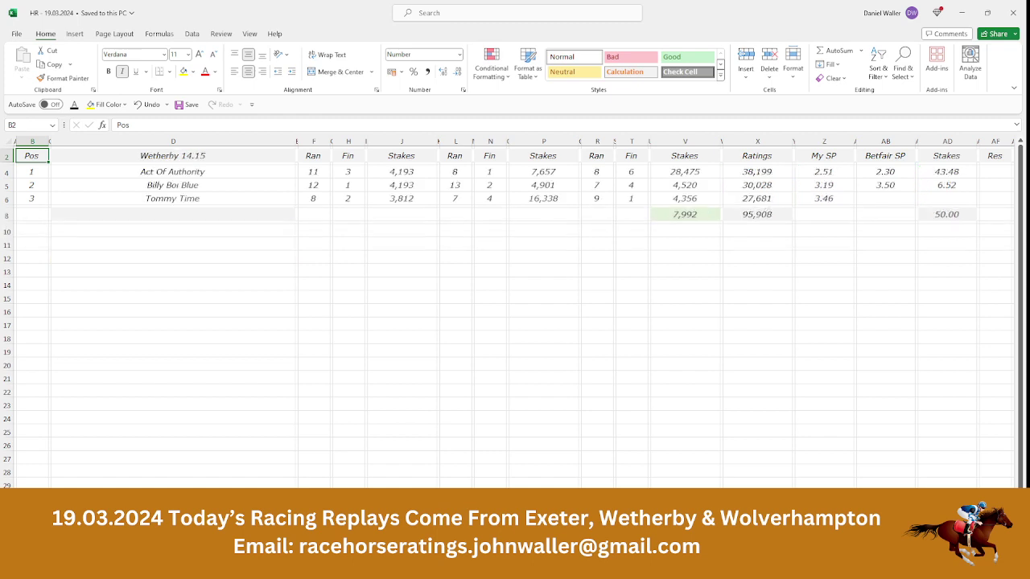